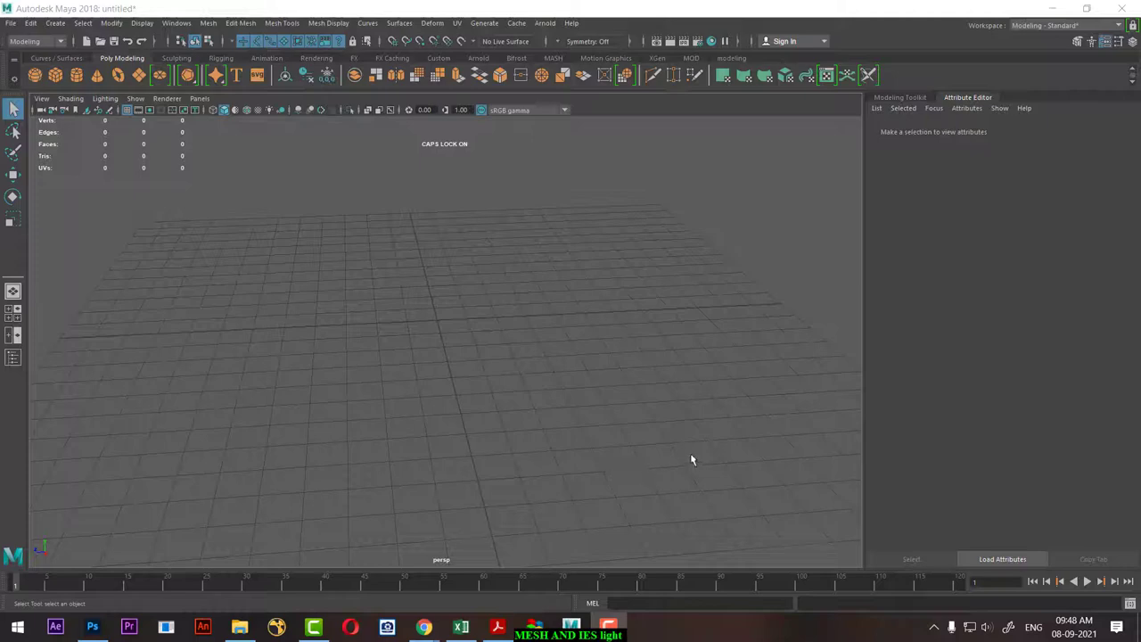
Orbit the viewport to look across the empty grid.
mouse_move(692, 460)
alt+mouse_down()
mouse_move(547, 460)
mouse_move(583, 474)
mouse_move(674, 455)
mouse_move(535, 466)
mouse_move(537, 488)
alt+mouse_up()
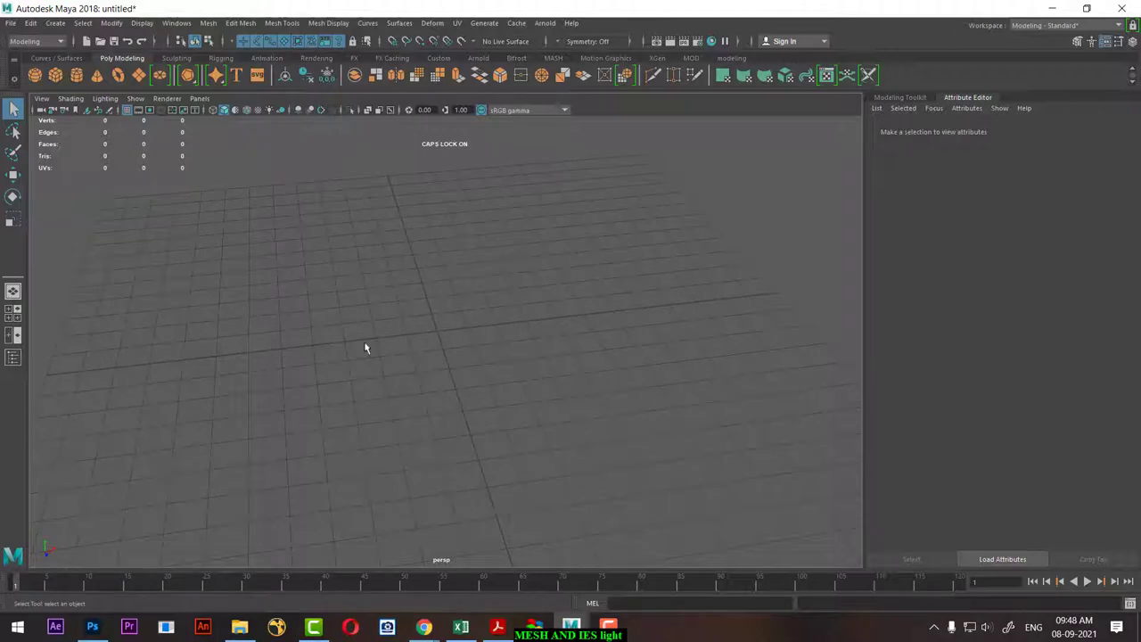
Add a polygon plane and scale it up into a large floor.
click(139, 77)
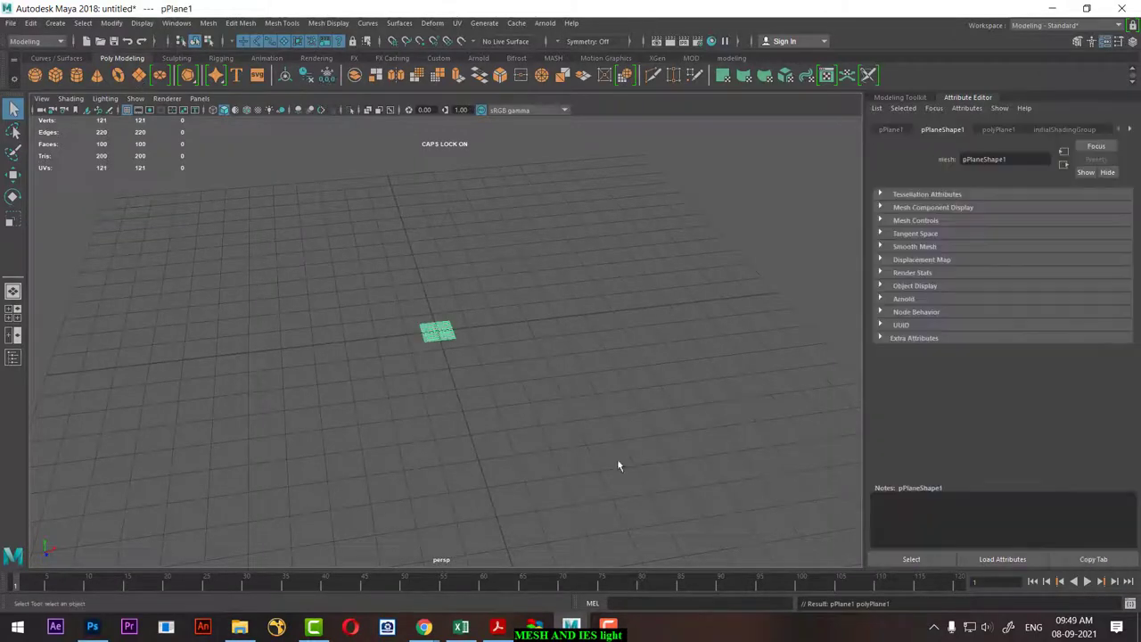
key(r)
drag(437, 332, 802, 222)
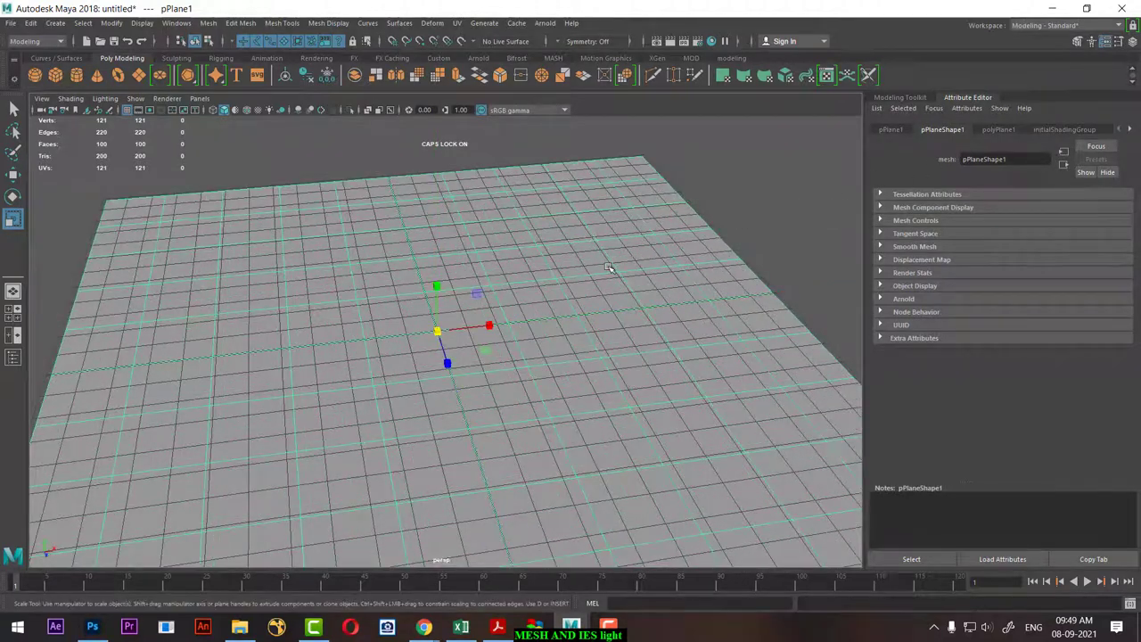
Orbit to a lower angle around the plane and bring up its selection-mode choices.
mouse_move(594, 299)
alt+mouse_down()
mouse_move(452, 369)
mouse_move(755, 221)
alt+mouse_up()
key(6)
key(w)
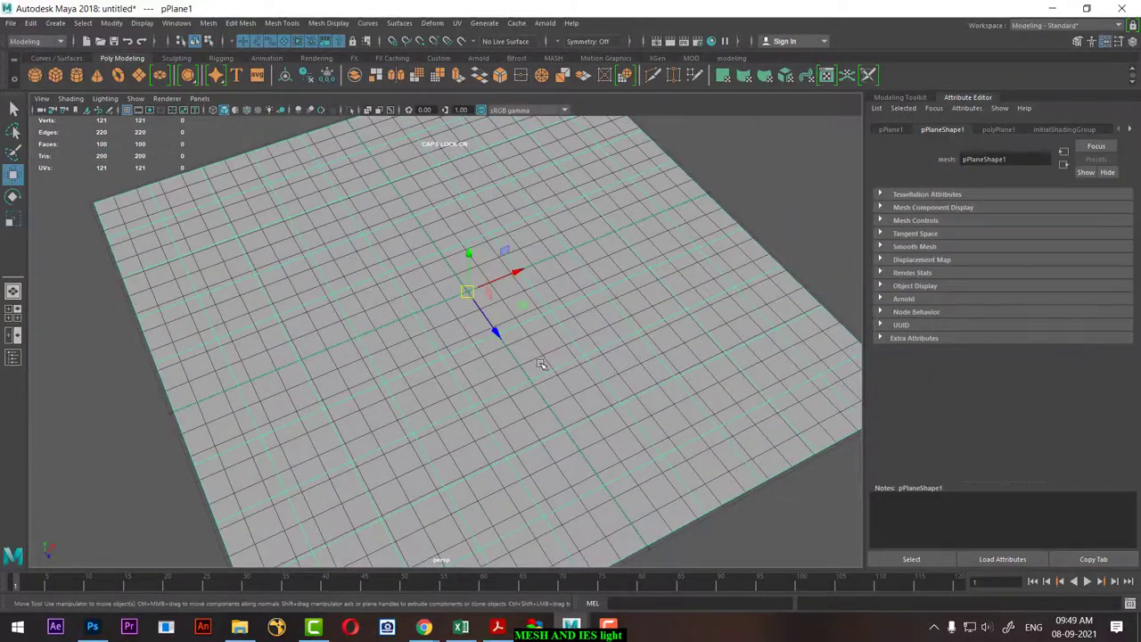
mouse_move(542, 364)
alt+mouse_down()
mouse_move(501, 339)
mouse_move(520, 387)
mouse_move(508, 388)
mouse_move(508, 428)
mouse_move(487, 446)
mouse_move(564, 303)
alt+mouse_up()
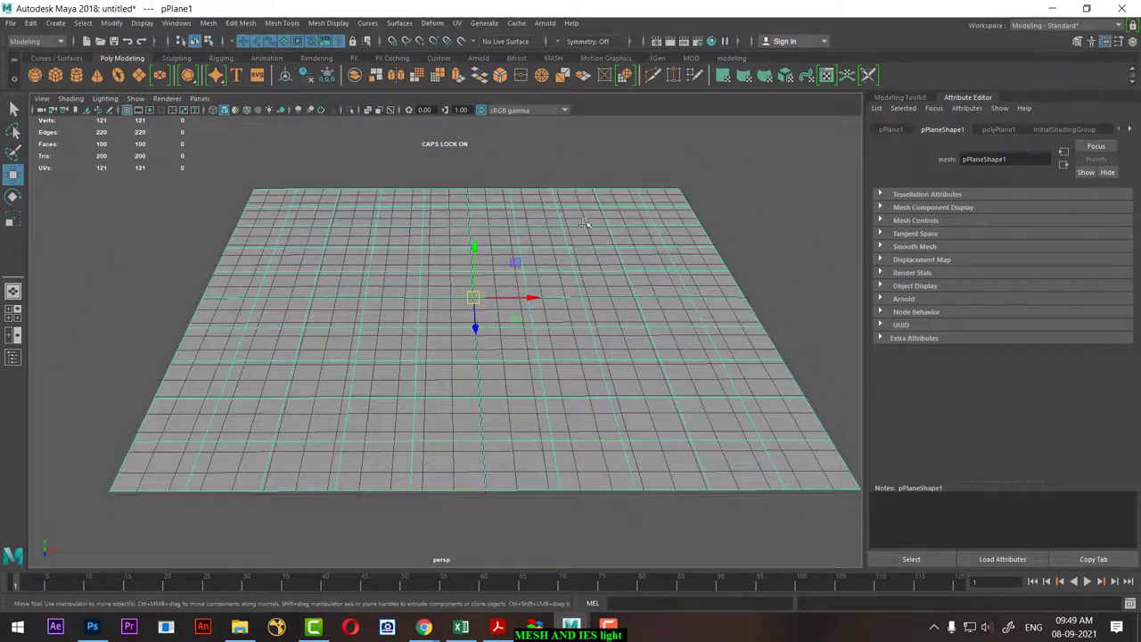
right_drag(585, 223, 588, 255)
Extrude all the plane's faces upward to Local Translate Z 11.155, then return to Object Mode.
key(ctrl+shift+a)
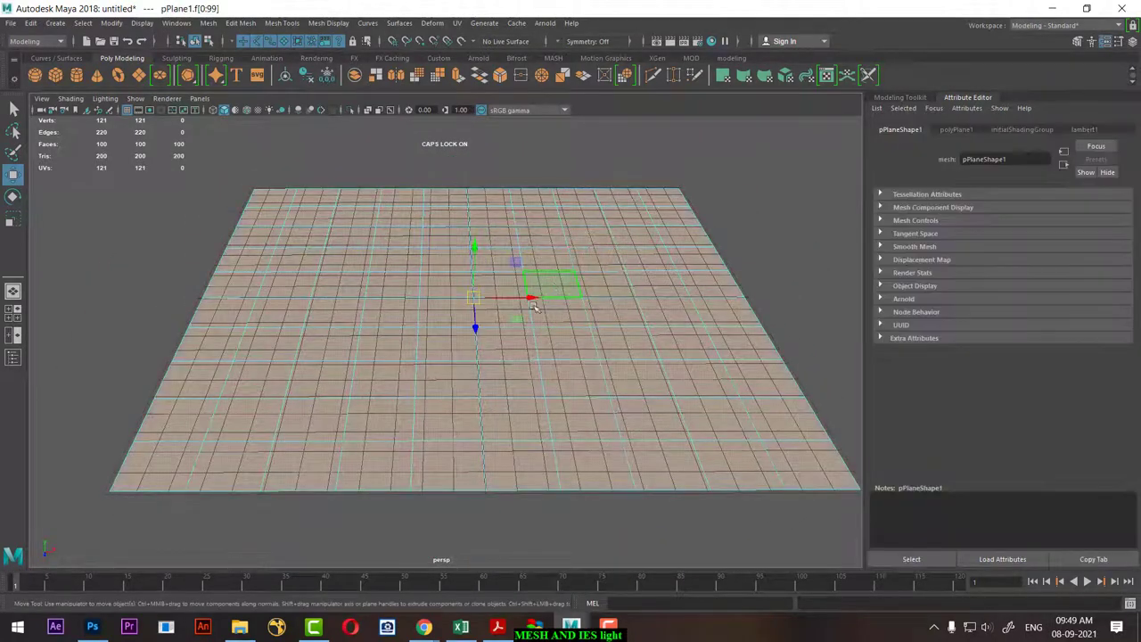
shift+right_drag(571, 192, 606, 178)
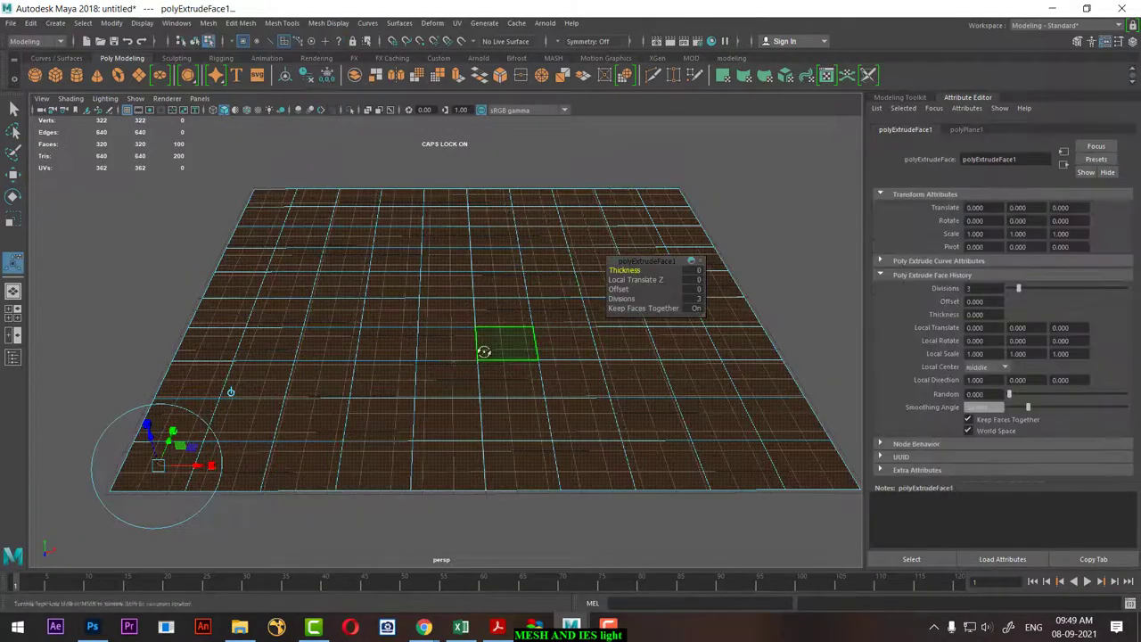
alt+drag(482, 347, 406, 403)
drag(308, 368, 437, 376)
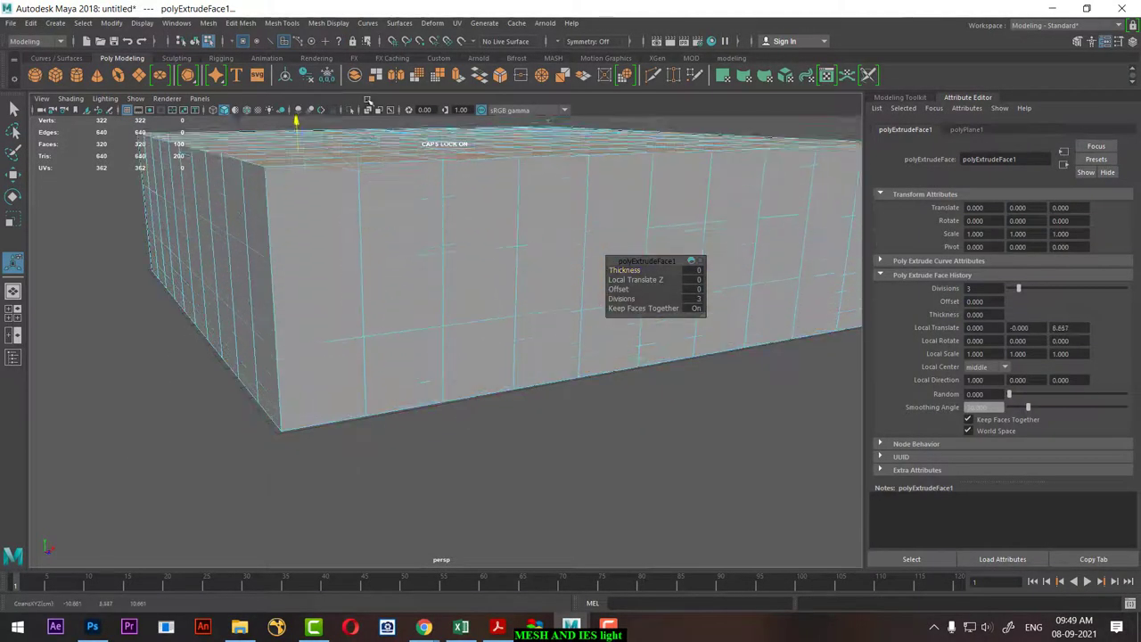
scroll(438, 377, down, 5)
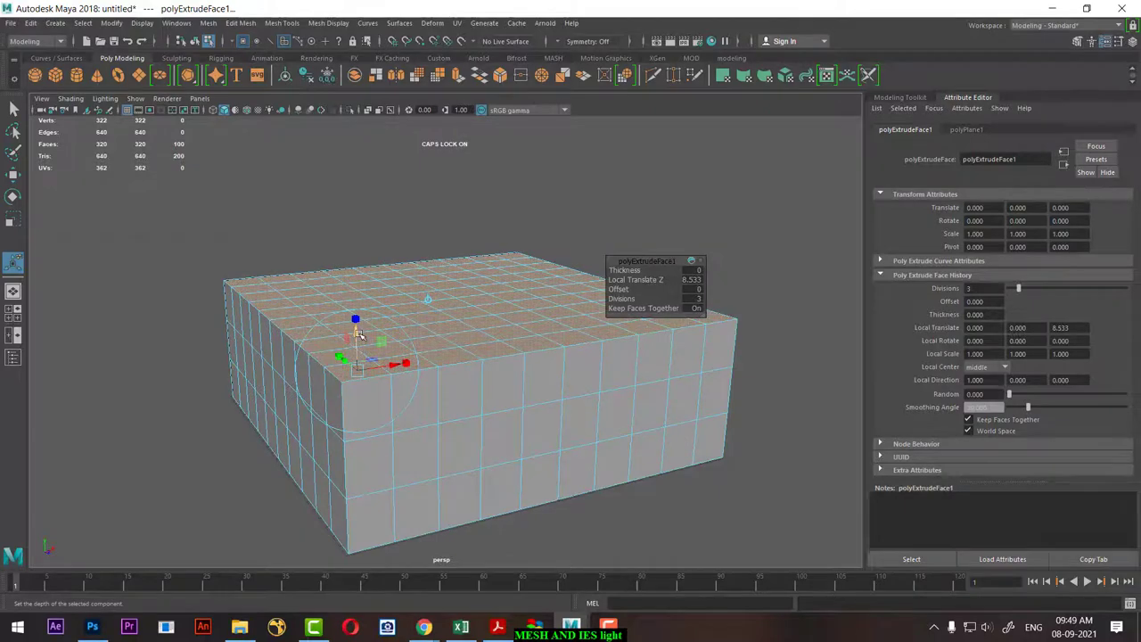
drag(357, 333, 354, 273)
scroll(400, 384, up, 3)
scroll(454, 305, up, 3)
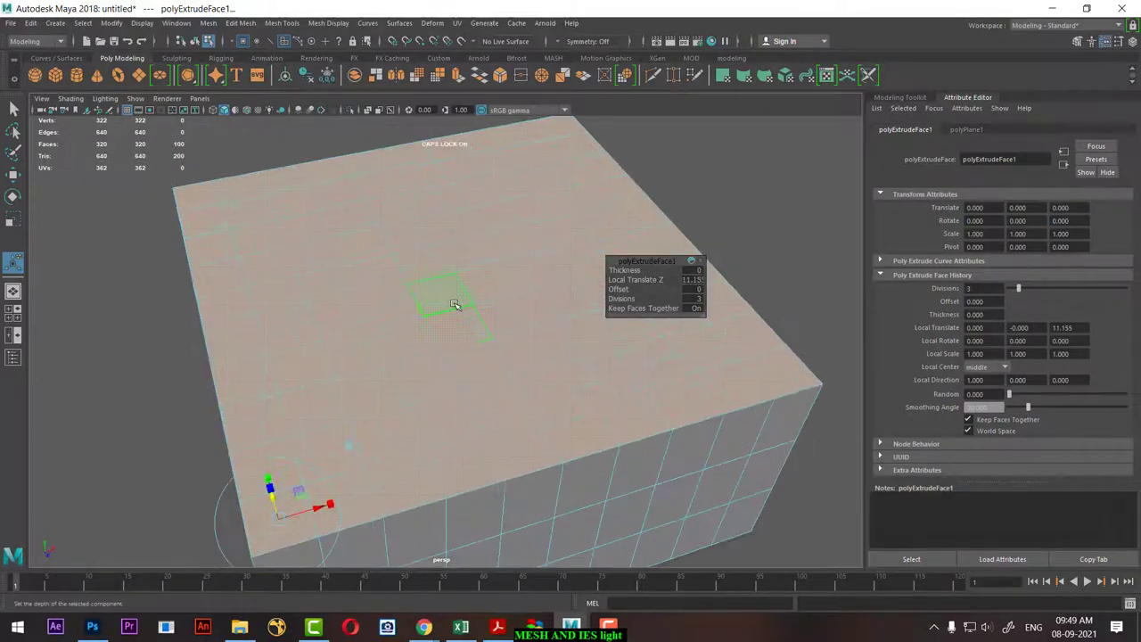
right_drag(454, 304, 514, 271)
mouse_move(516, 288)
alt+mouse_down()
mouse_move(515, 382)
mouse_move(505, 375)
alt+mouse_up()
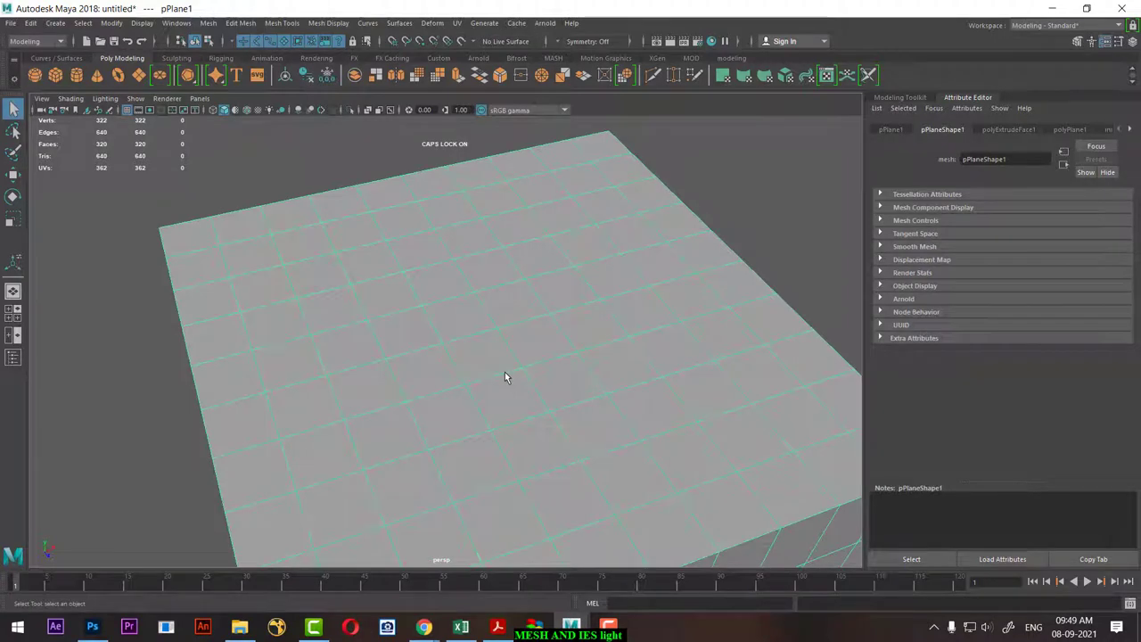
Select a few faces at the centre of the block's top.
scroll(441, 377, up, 4)
right_drag(437, 259, 438, 296)
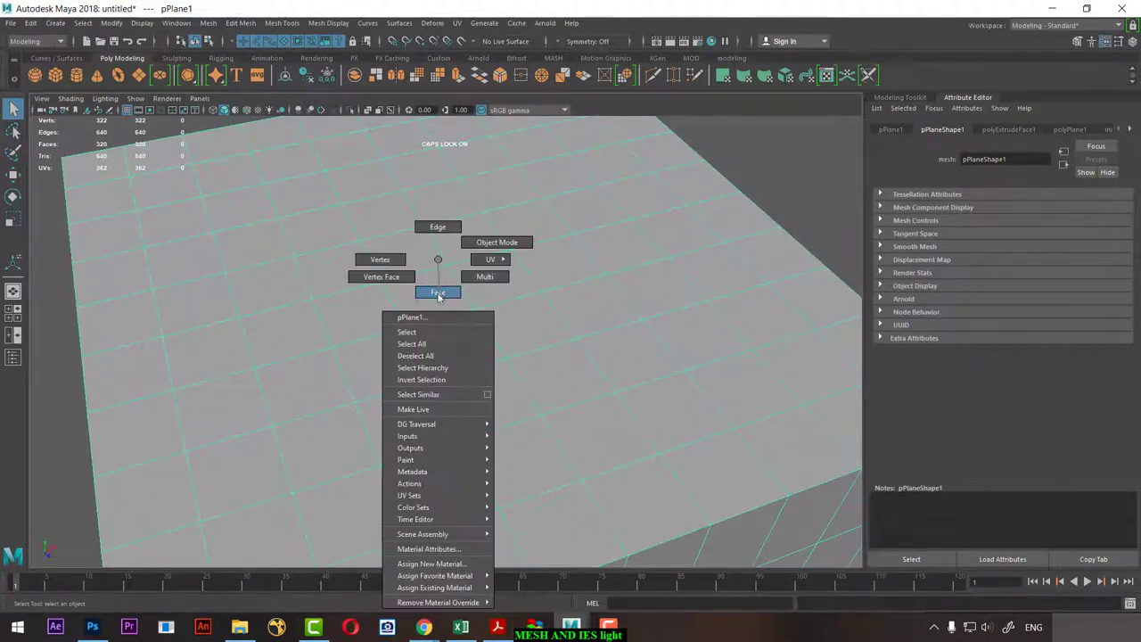
click(415, 250)
shift+click(460, 243)
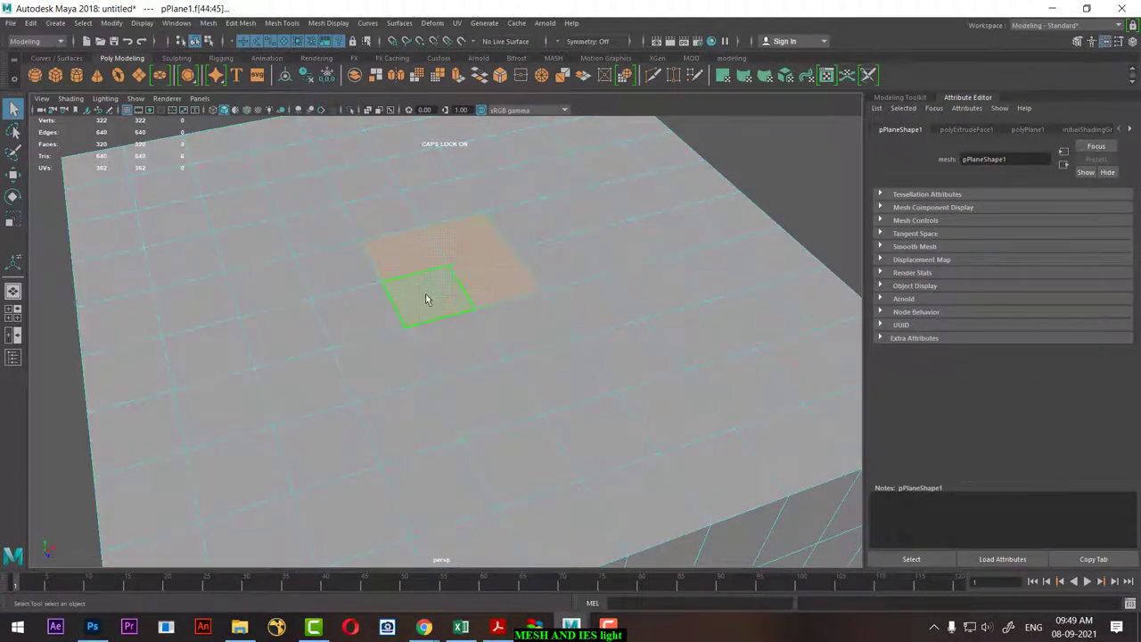
mouse_move(426, 299)
alt+mouse_down()
mouse_move(455, 404)
mouse_move(440, 397)
mouse_move(466, 389)
mouse_move(478, 402)
mouse_move(466, 395)
alt+mouse_up()
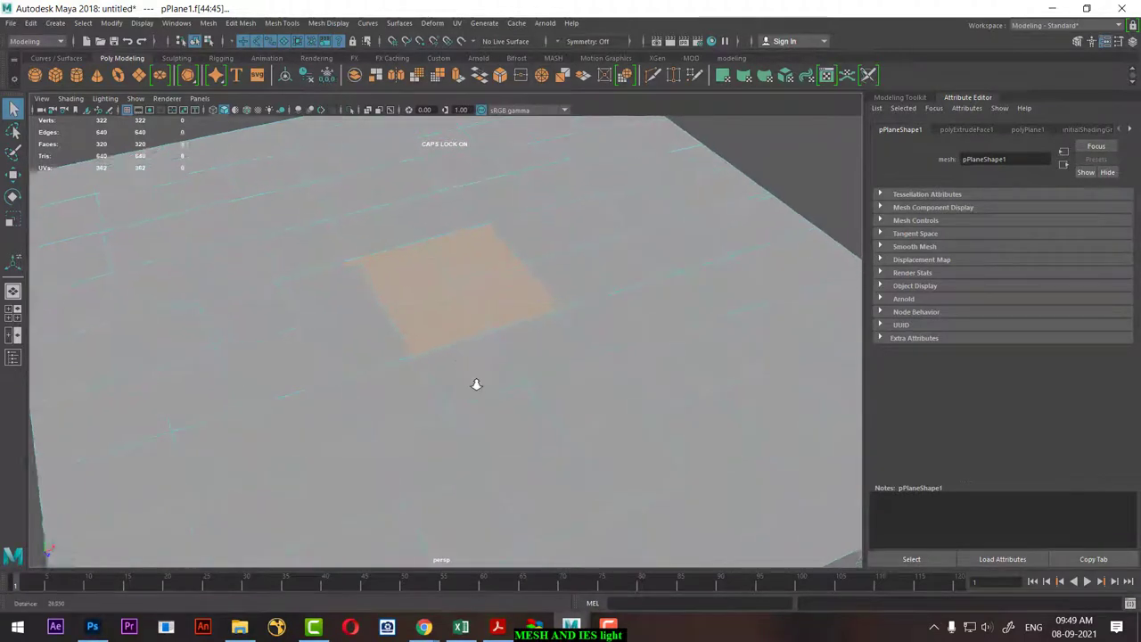
Extract the selected faces and select the resulting polySurface2 object.
shift+right_click(494, 236)
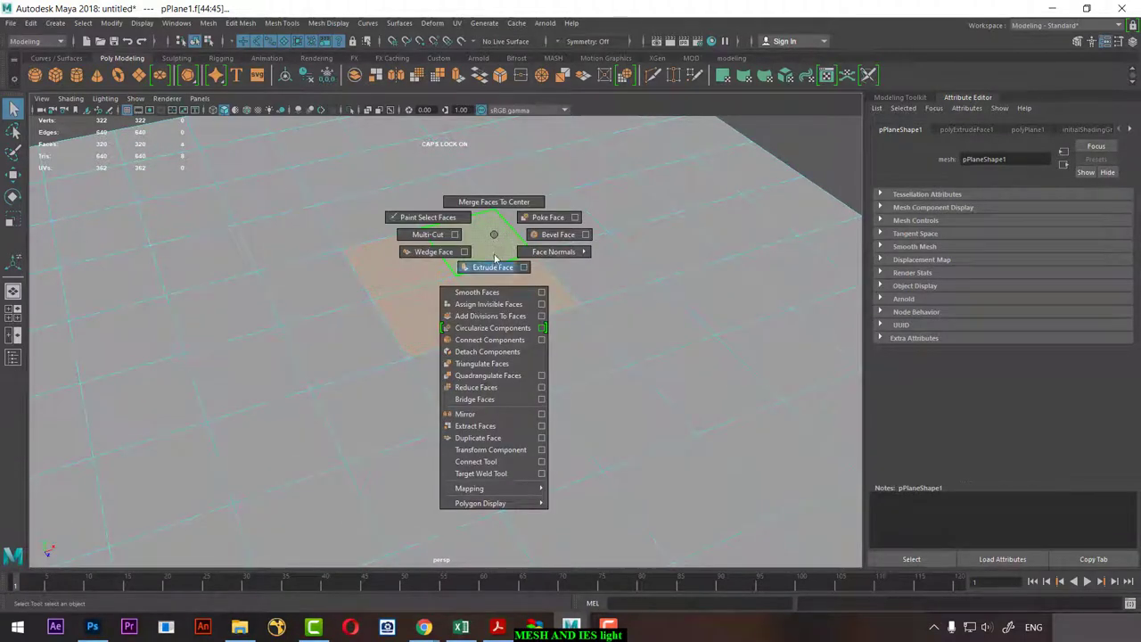
click(491, 426)
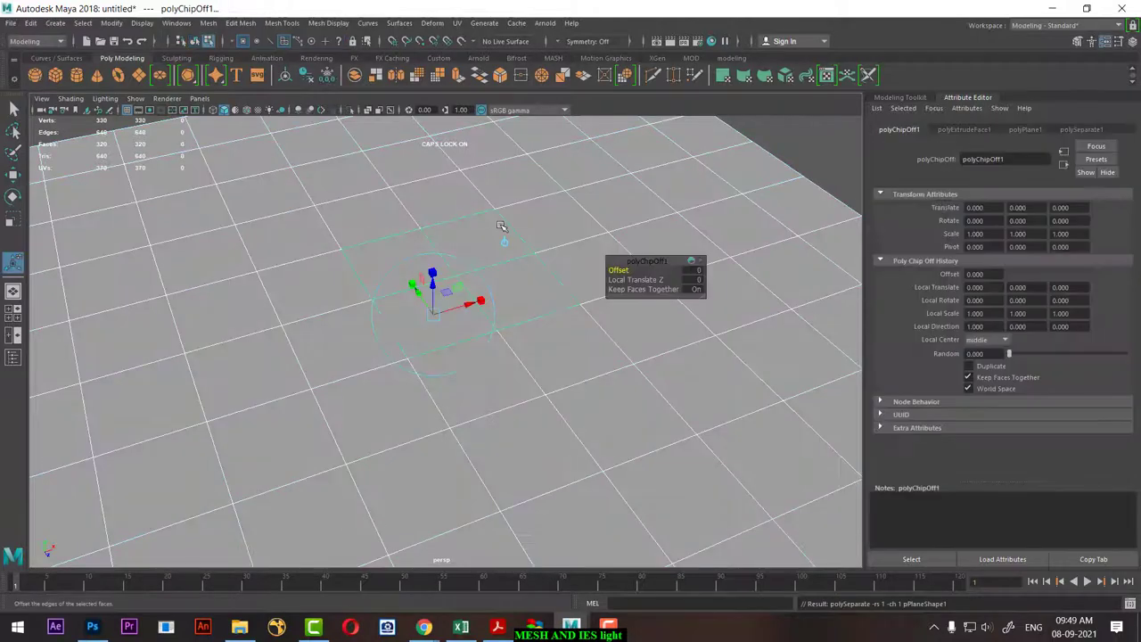
right_drag(496, 233, 593, 180)
click(495, 412)
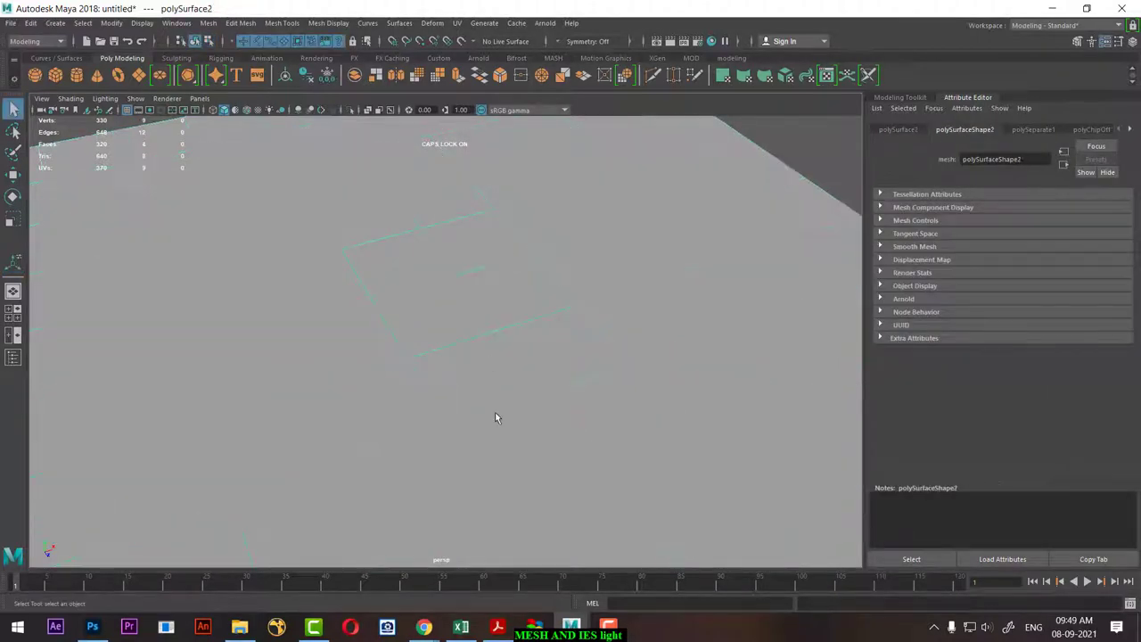
scroll(492, 397, down, 5)
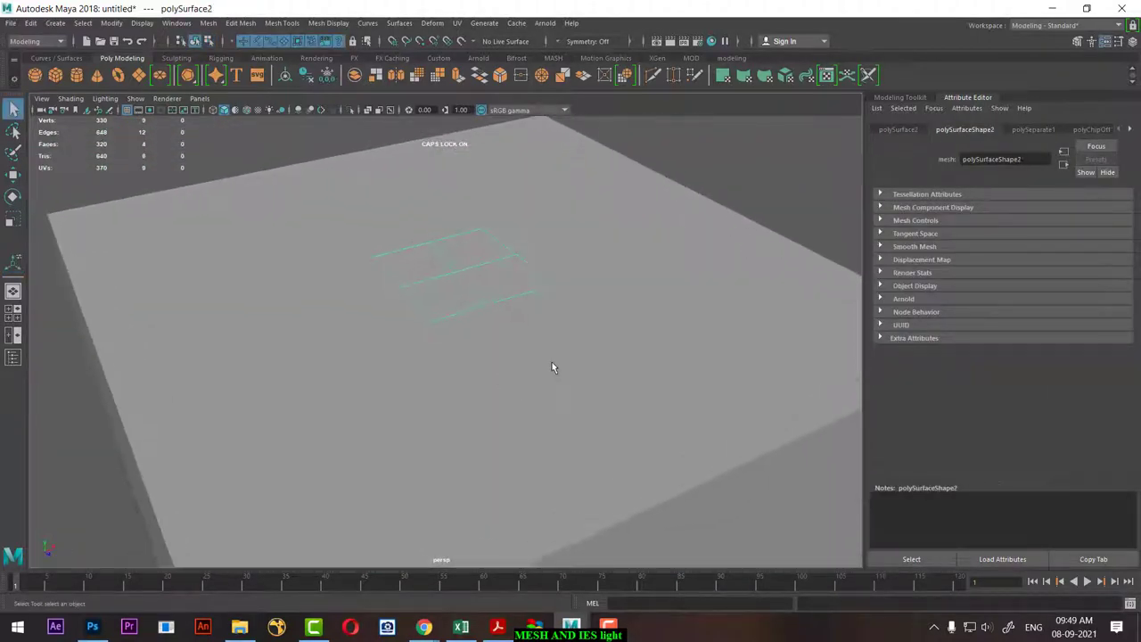
Switch to the four-view layout, create camera1, and look through it in the perspective pane.
click(13, 317)
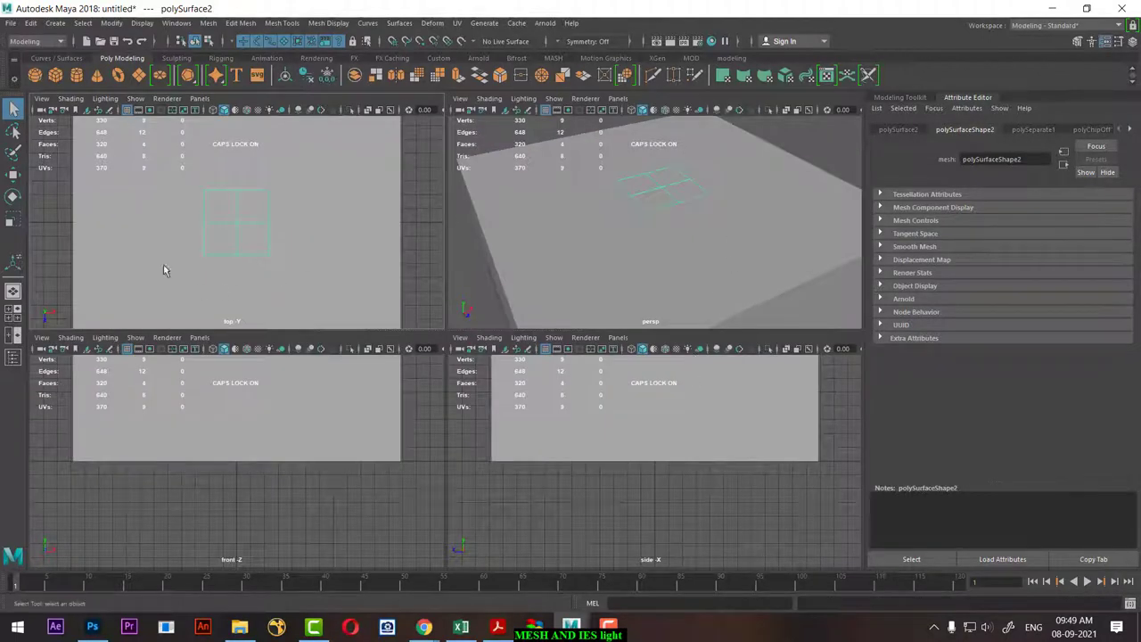
click(56, 24)
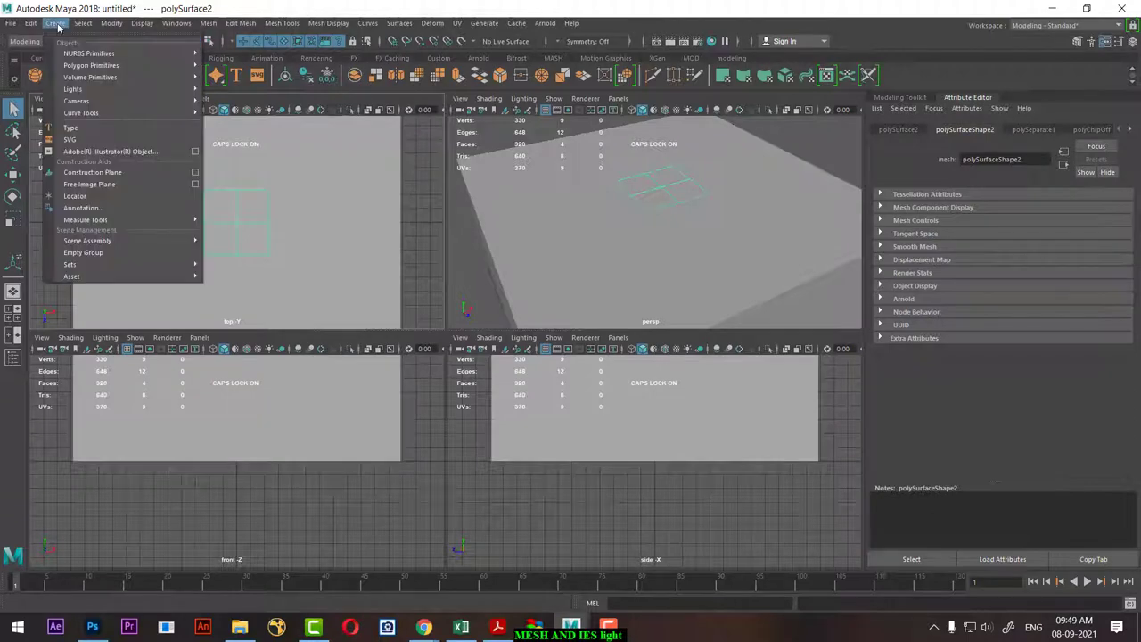
mouse_move(76, 101)
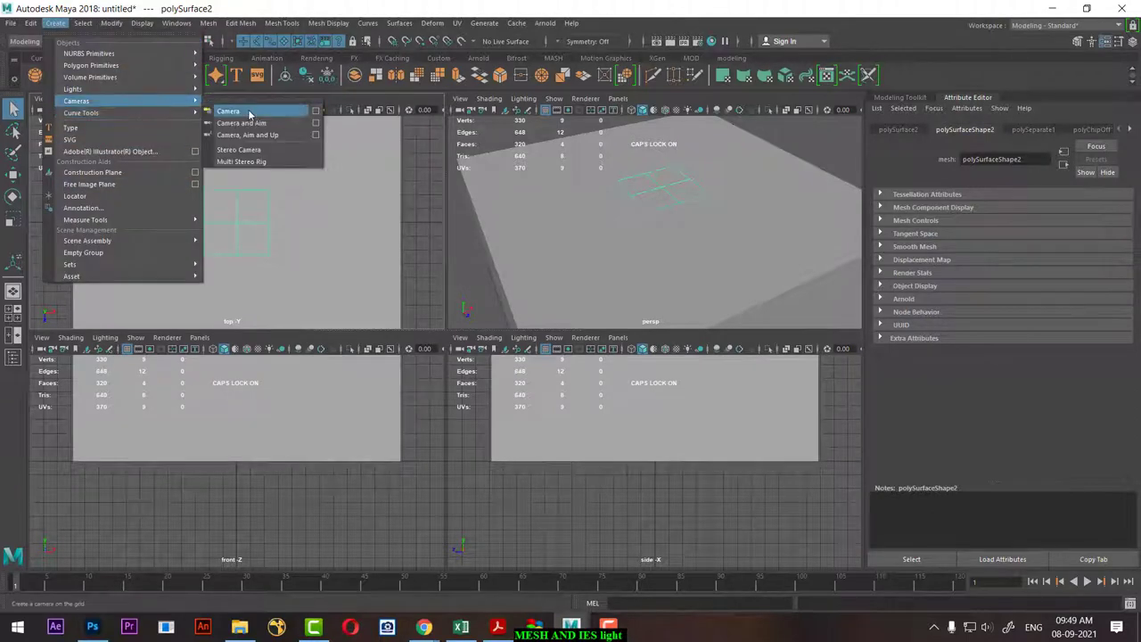
click(249, 114)
click(618, 98)
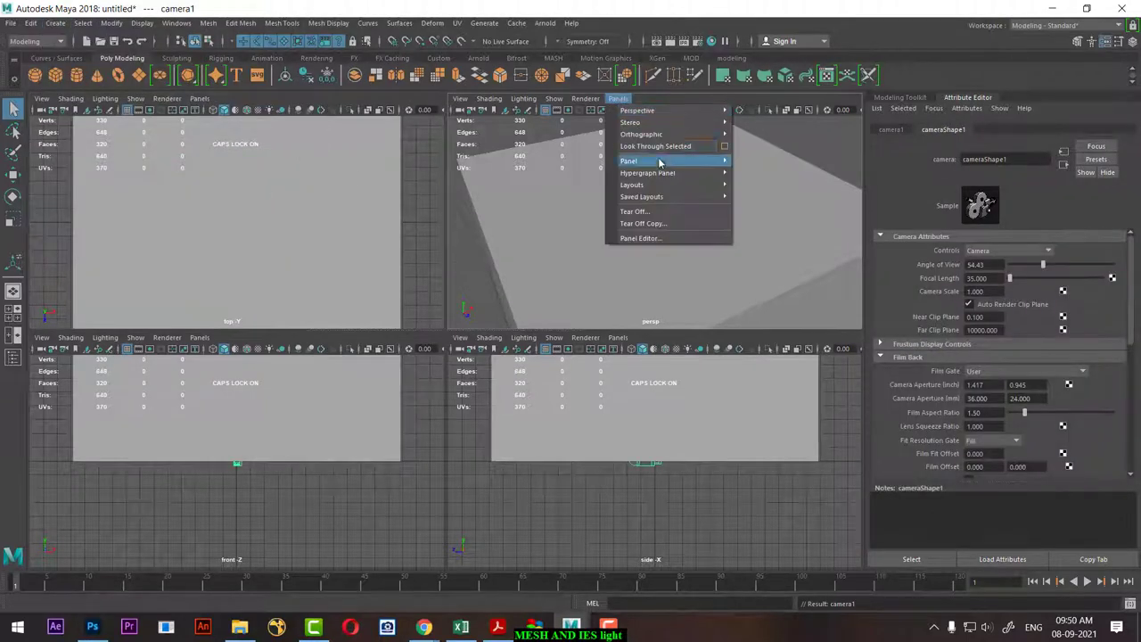
click(656, 146)
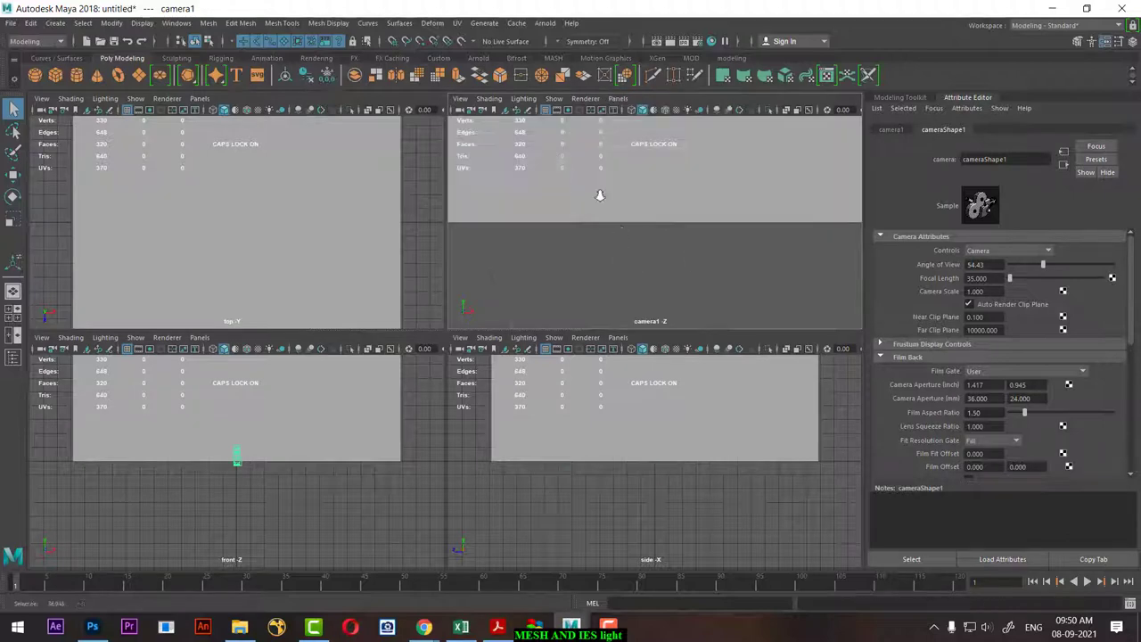
Maximize camera1's pane, turn on the Resolution Gate, and frame the extracted face patch.
mouse_move(600, 196)
alt+mouse_down()
mouse_move(664, 255)
mouse_move(583, 273)
mouse_move(621, 261)
alt+mouse_up()
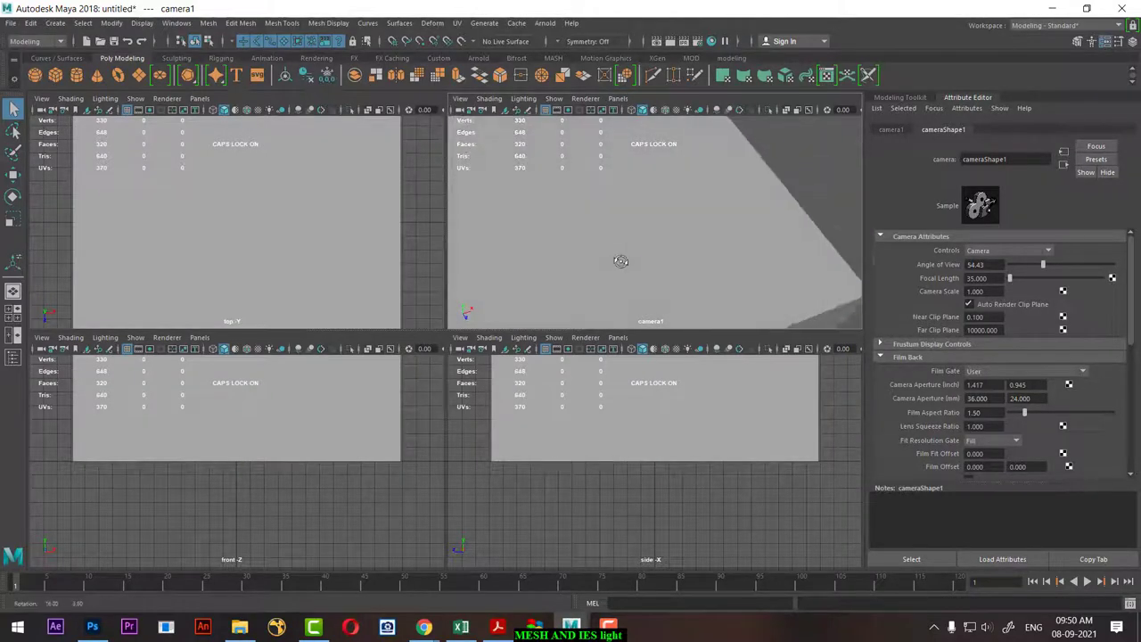
alt+middle_drag(620, 261, 710, 241)
key(space)
alt+drag(612, 270, 680, 316)
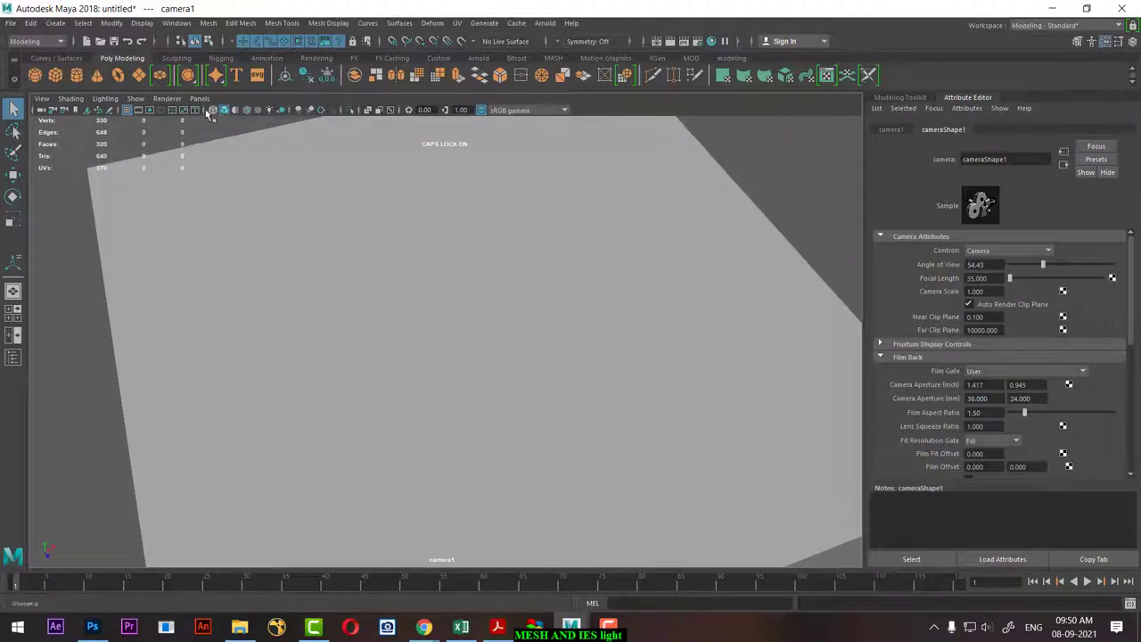
click(158, 111)
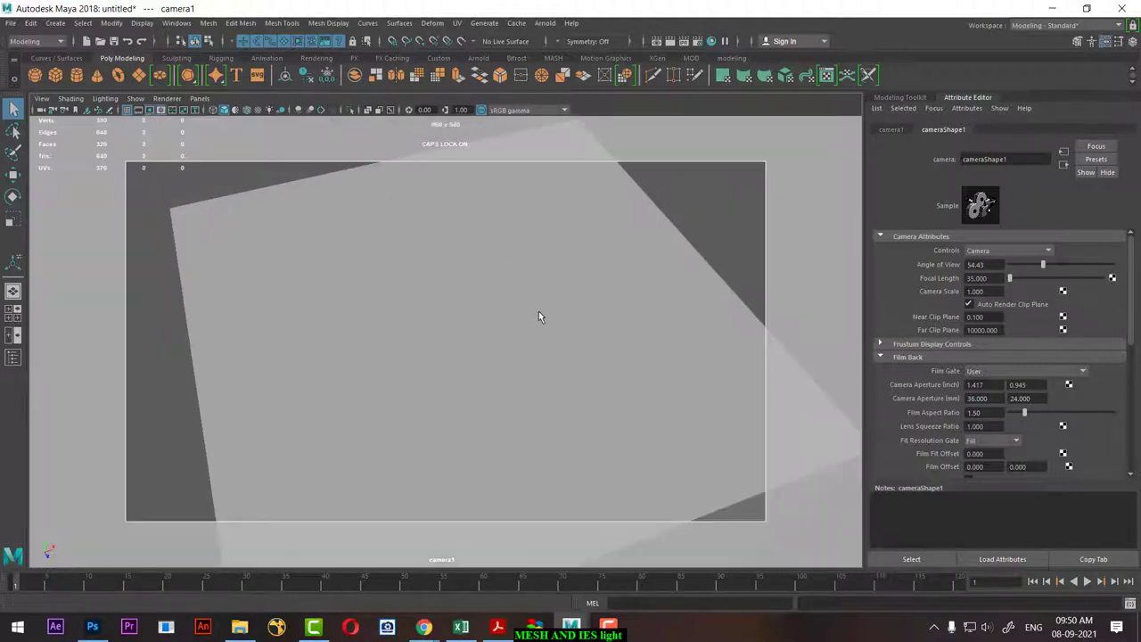
alt+right_drag(540, 313, 564, 359)
click(441, 322)
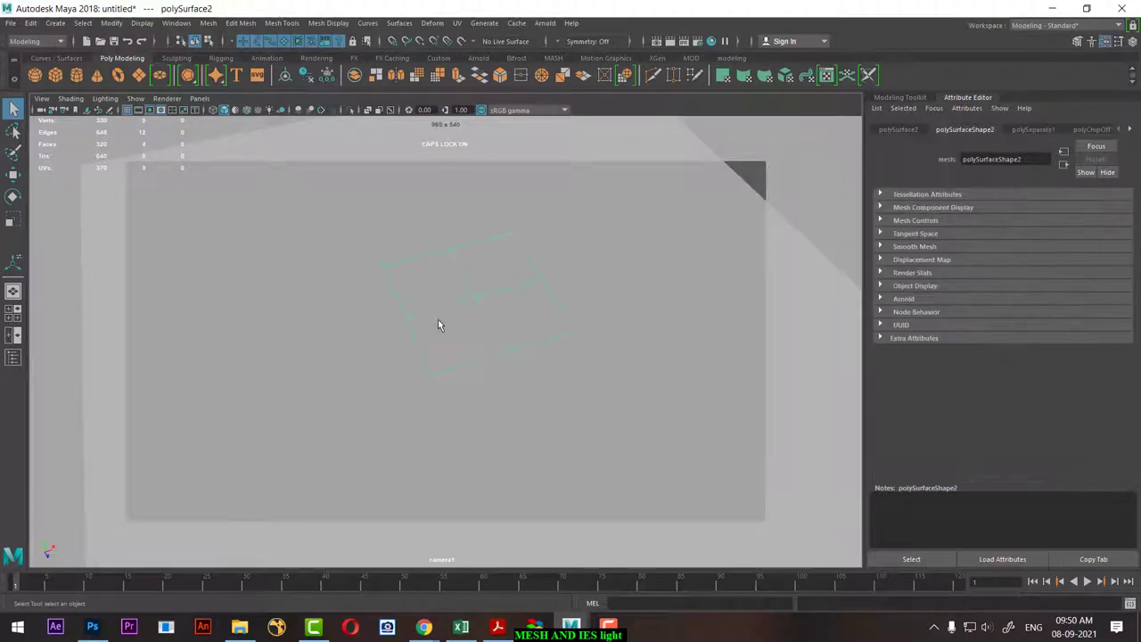
alt+middle_drag(438, 319, 515, 365)
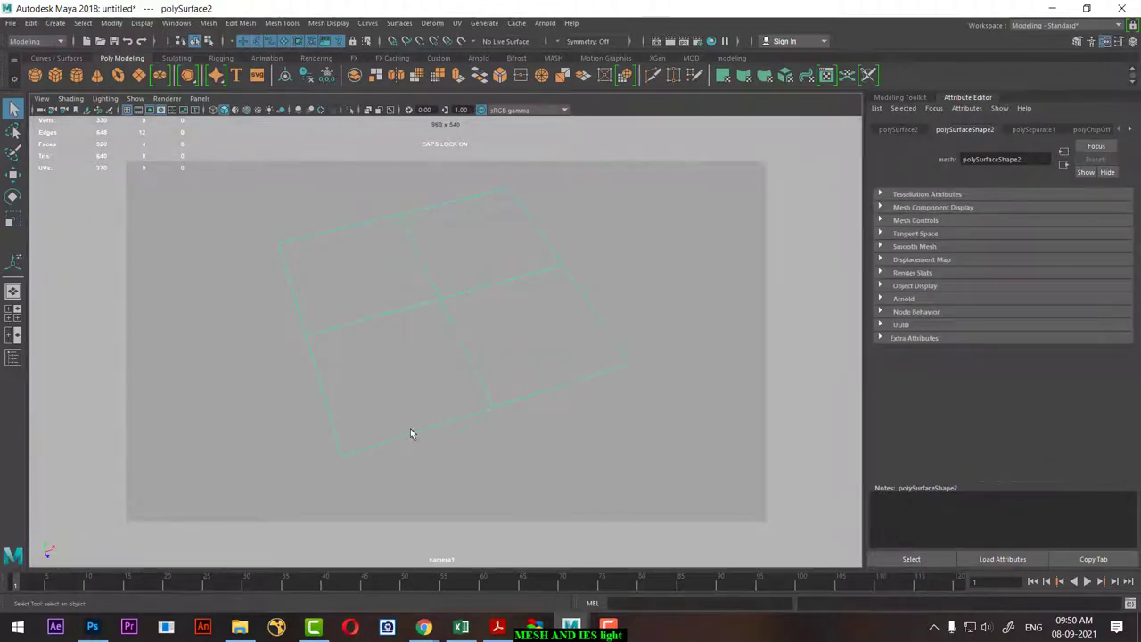
drag(476, 379, 498, 206)
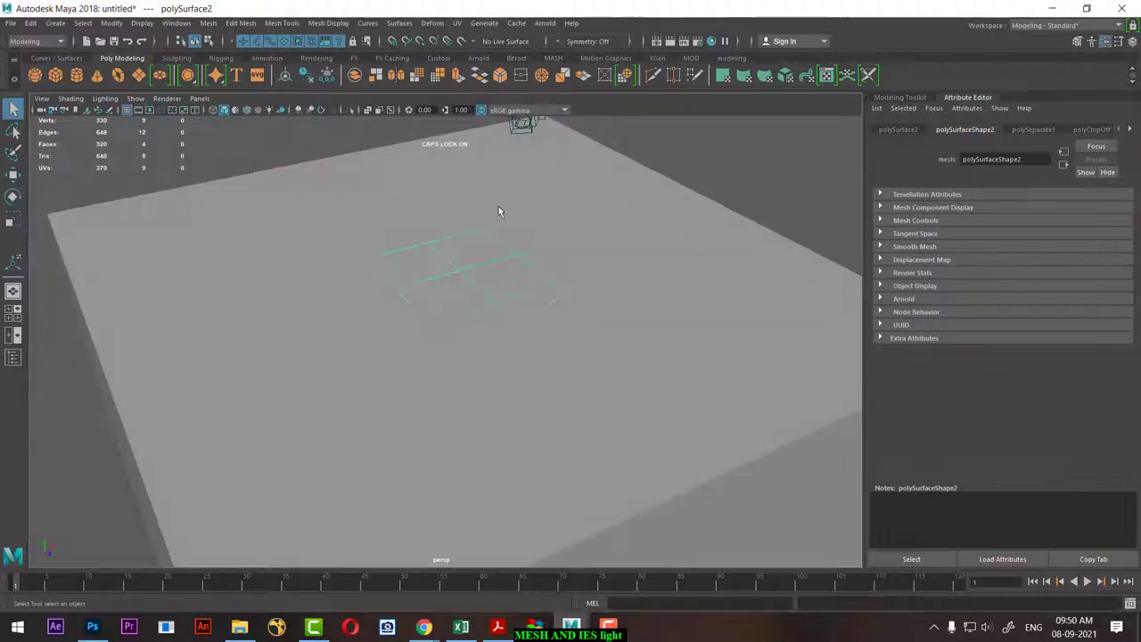
Switch to two side-by-side views with camera1 shown in the right pane.
click(14, 337)
click(618, 98)
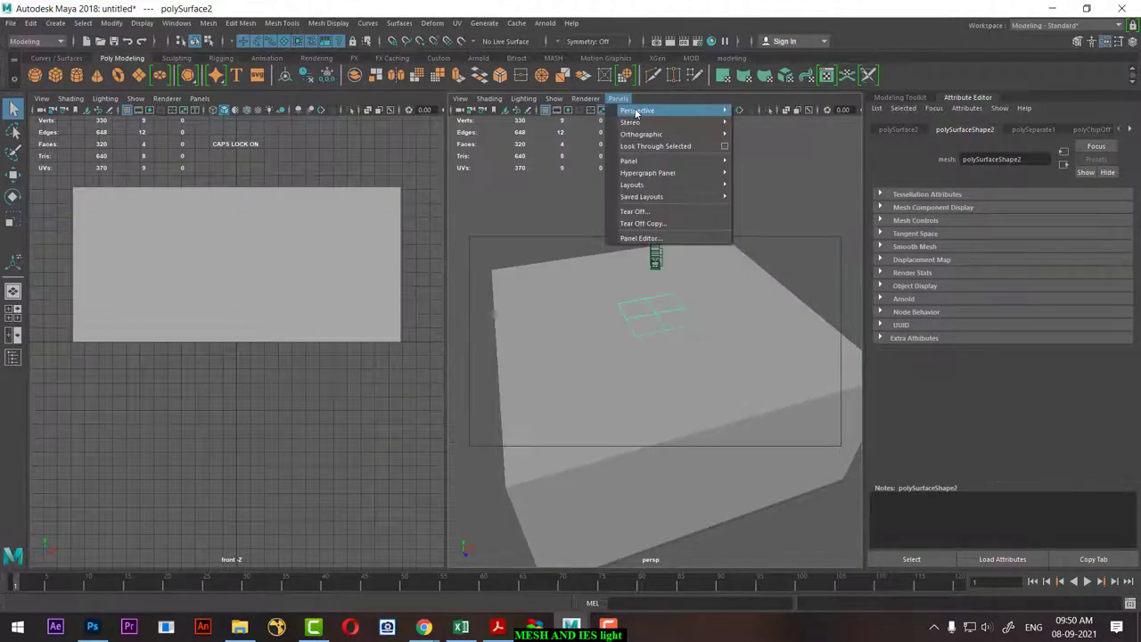
click(768, 117)
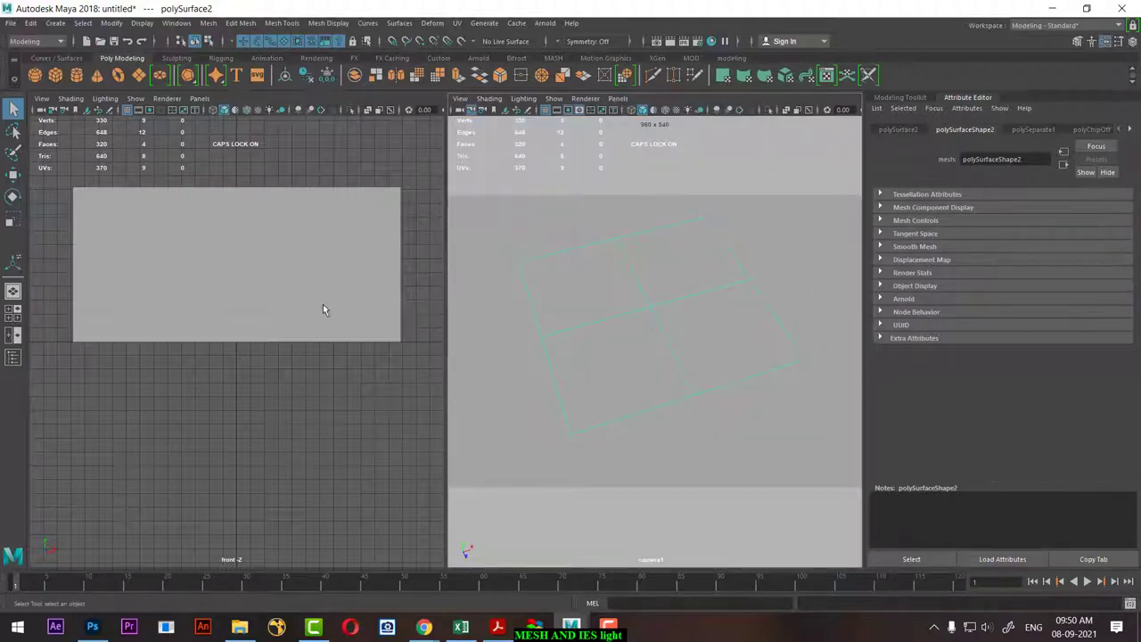
Browse Arnold's light types, then bring up the Create menu.
mouse_move(322, 309)
alt+mouse_down()
mouse_move(250, 332)
mouse_move(232, 160)
mouse_move(234, 348)
alt+mouse_up()
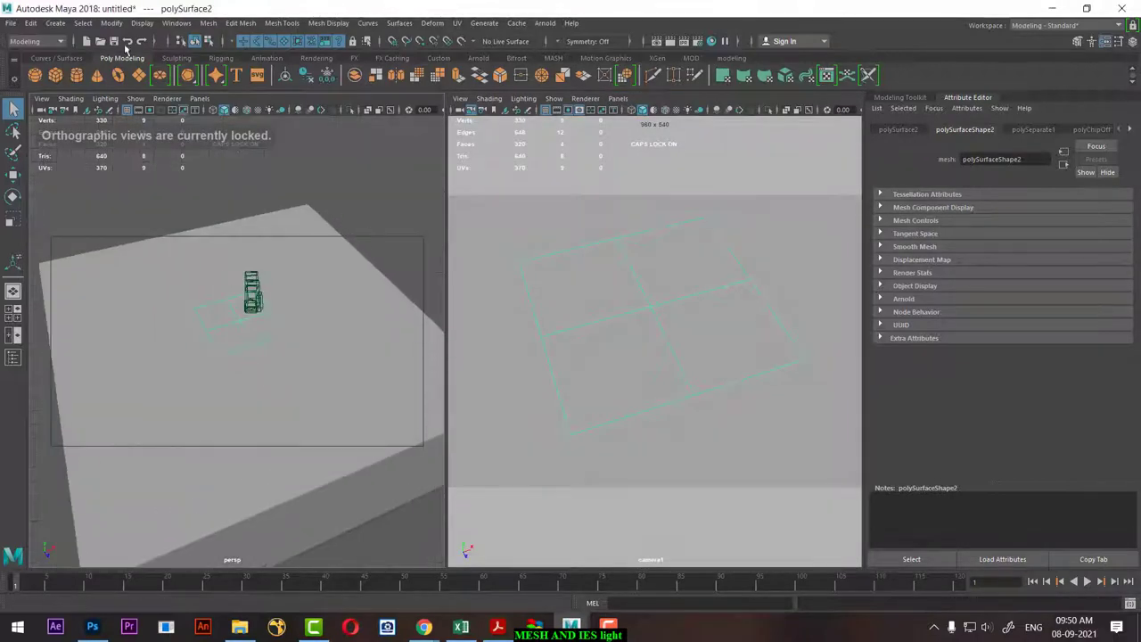
click(540, 25)
mouse_move(571, 82)
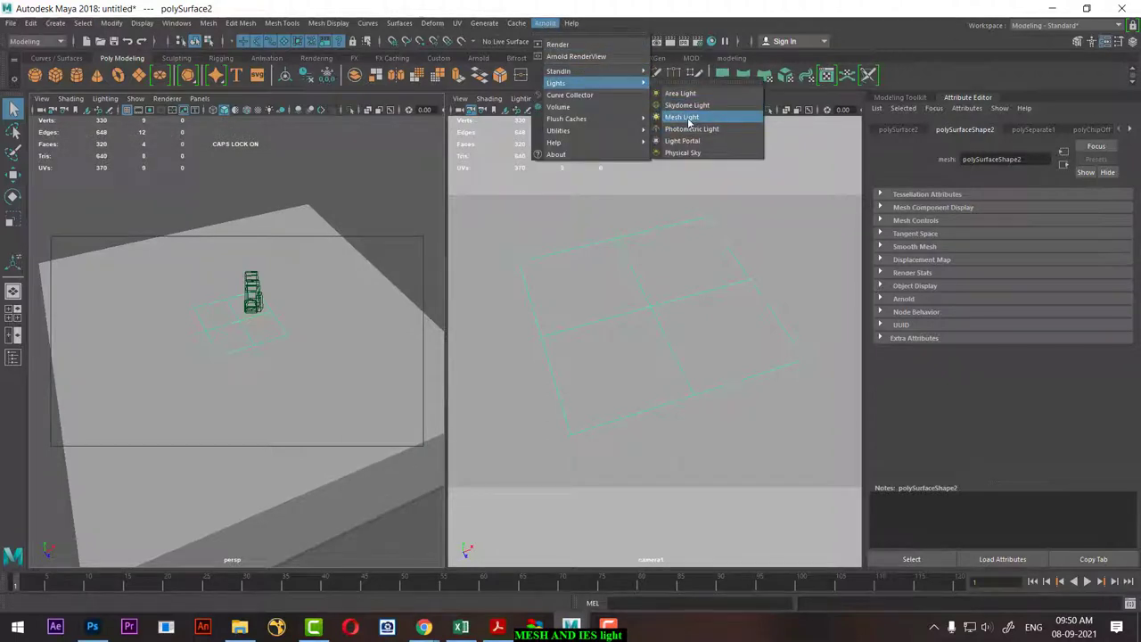
click(56, 24)
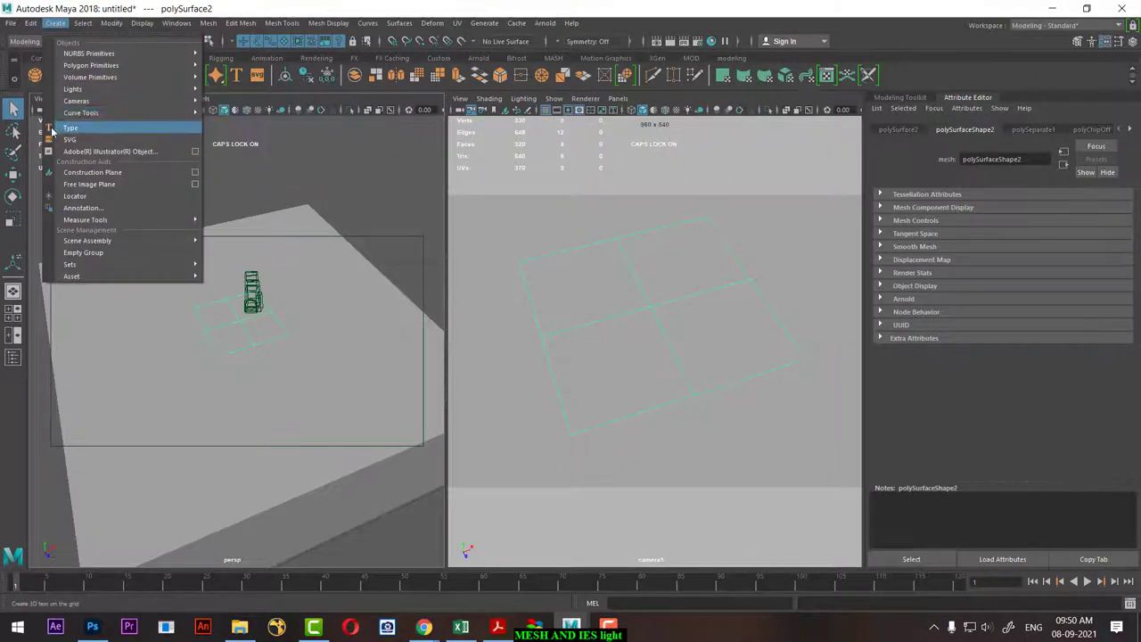
Create 3D text reading MESH over LIGHT, with the two lines centre-aligned.
click(53, 129)
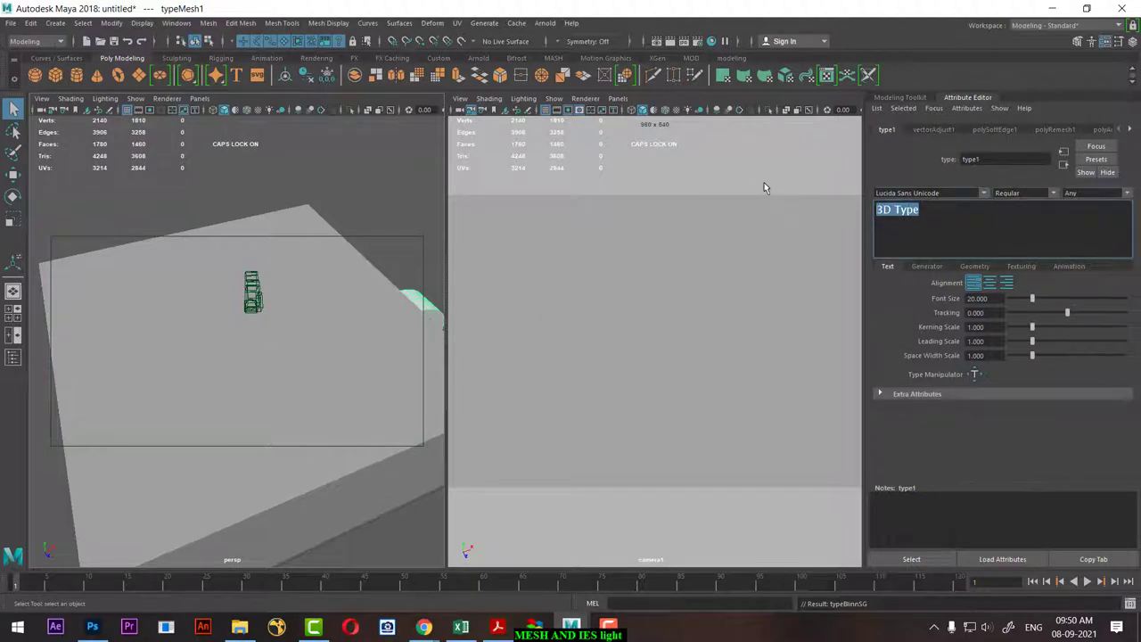
text(MESH LI)
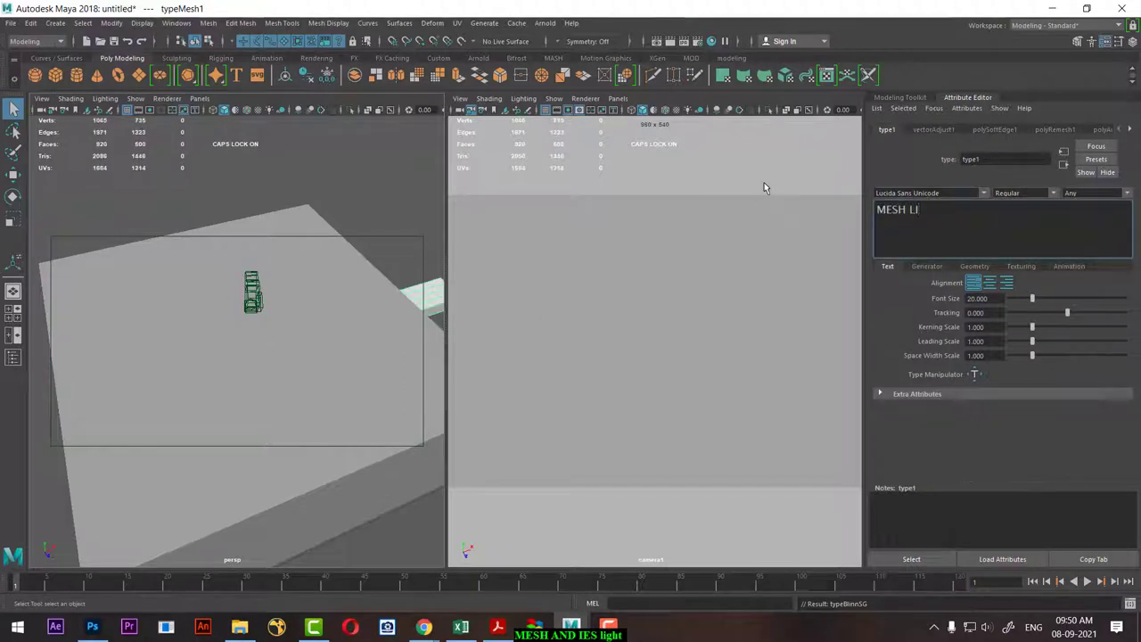
text(GHT)
key(Return)
key(ctrl+a)
click(990, 284)
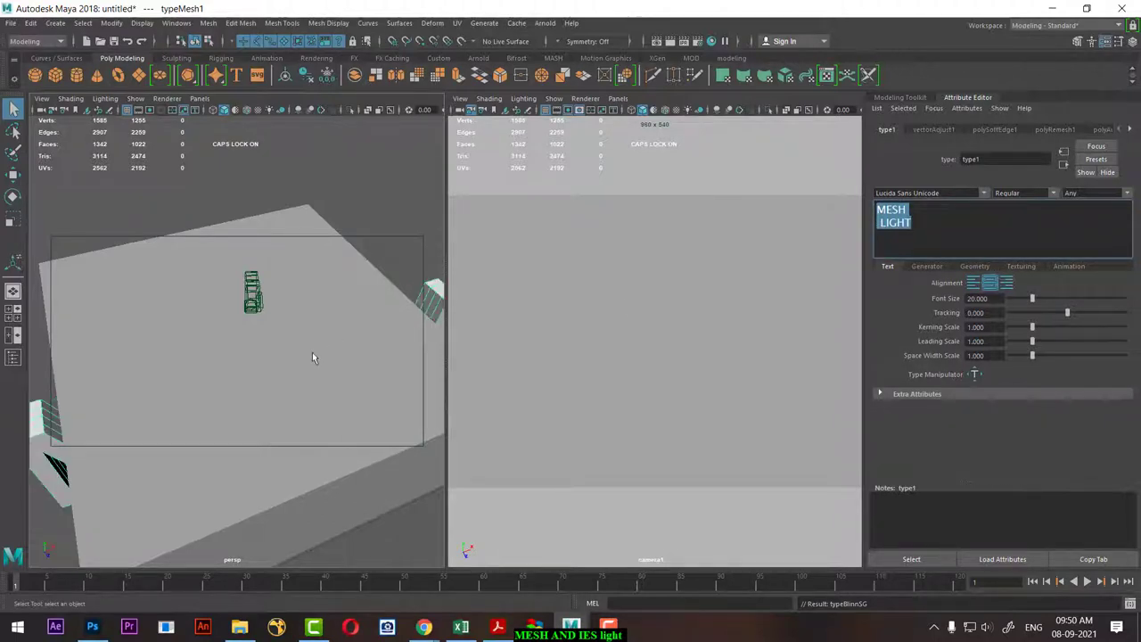
Set the text tracking to -0.417 and switch the font to Minion Pro Cond Bold.
mouse_move(312, 357)
alt+mouse_down()
mouse_move(220, 382)
mouse_move(290, 397)
alt+mouse_up()
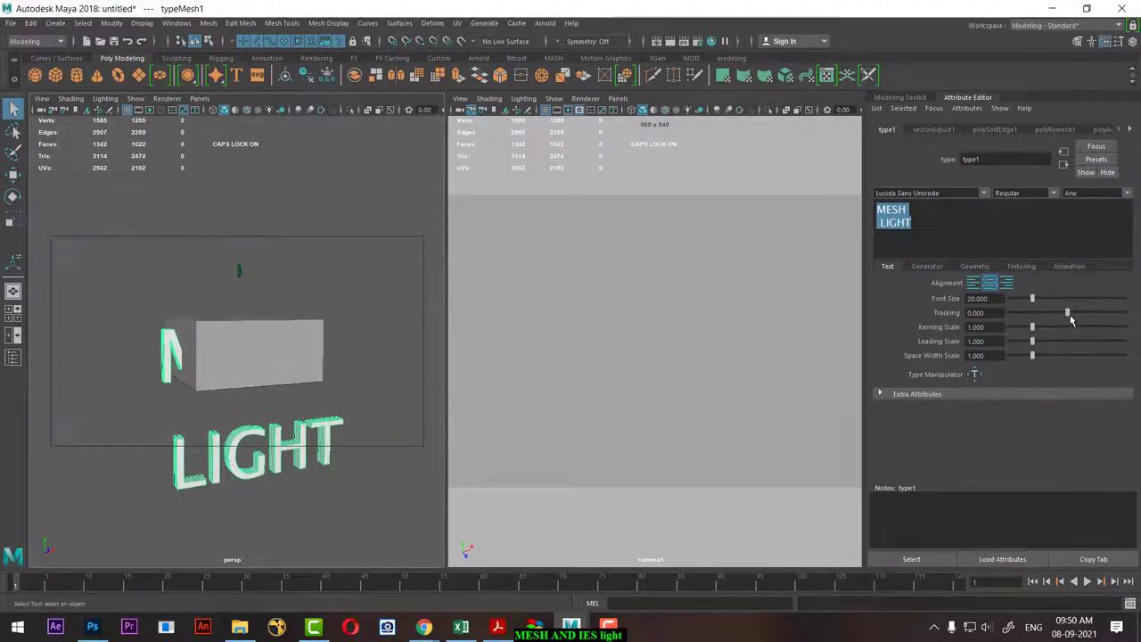
drag(1071, 319, 1025, 343)
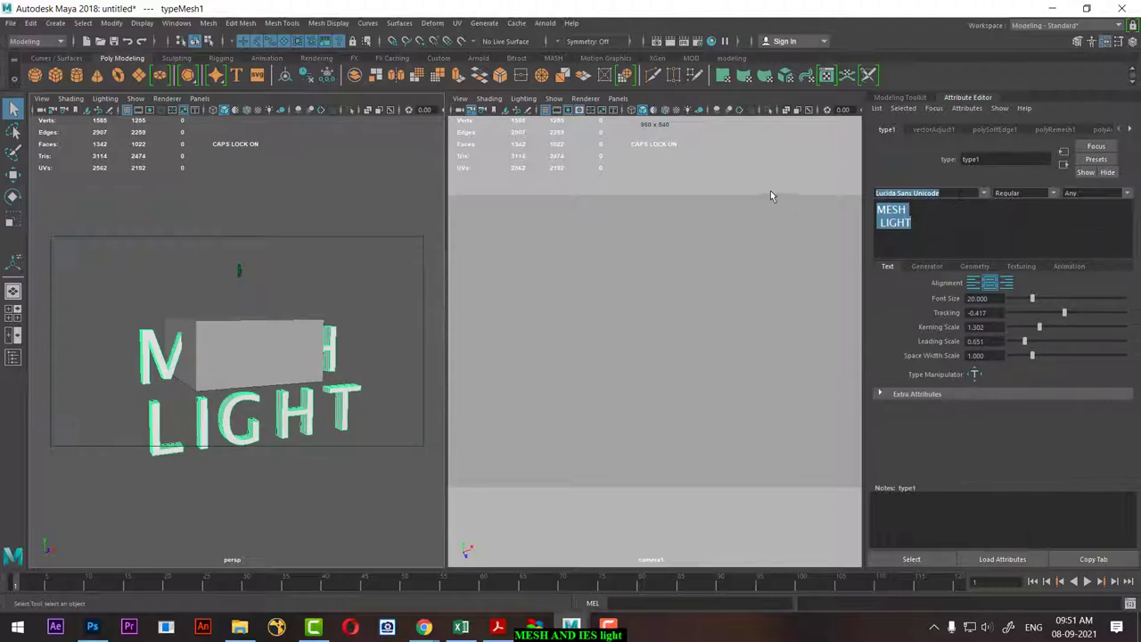
key(Down)
key(Down)
key(Down)
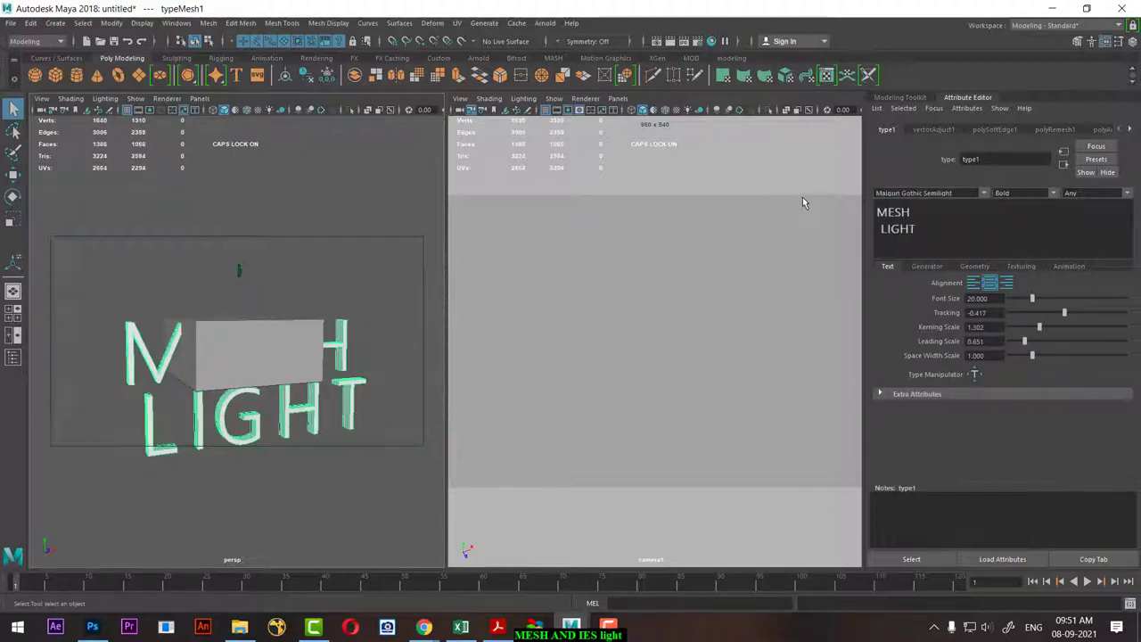
key(Down)
key(Down)
key(Down)
key(Down)
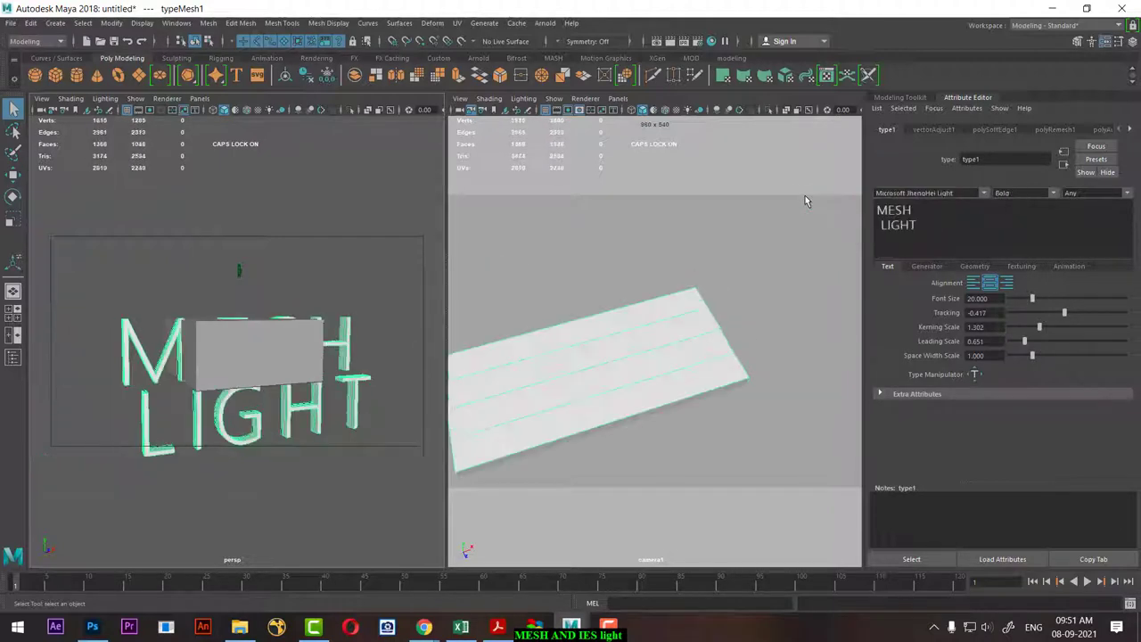
key(Down)
key(Down)
key(Down)
key(Down)
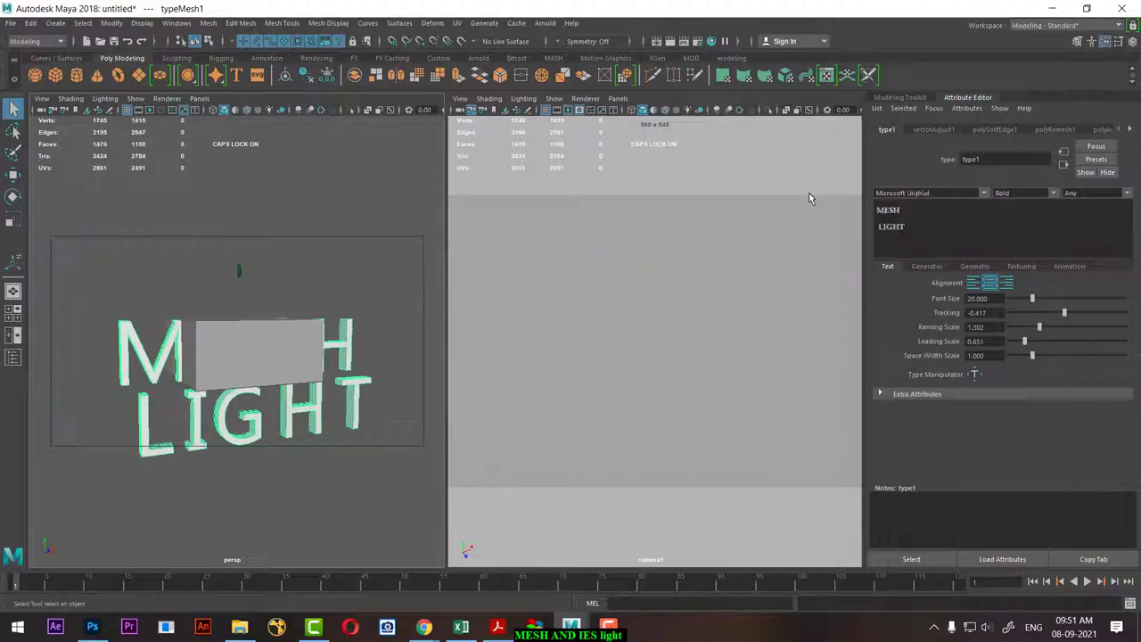
key(Down)
key(Down)
key(Down)
key(Down)
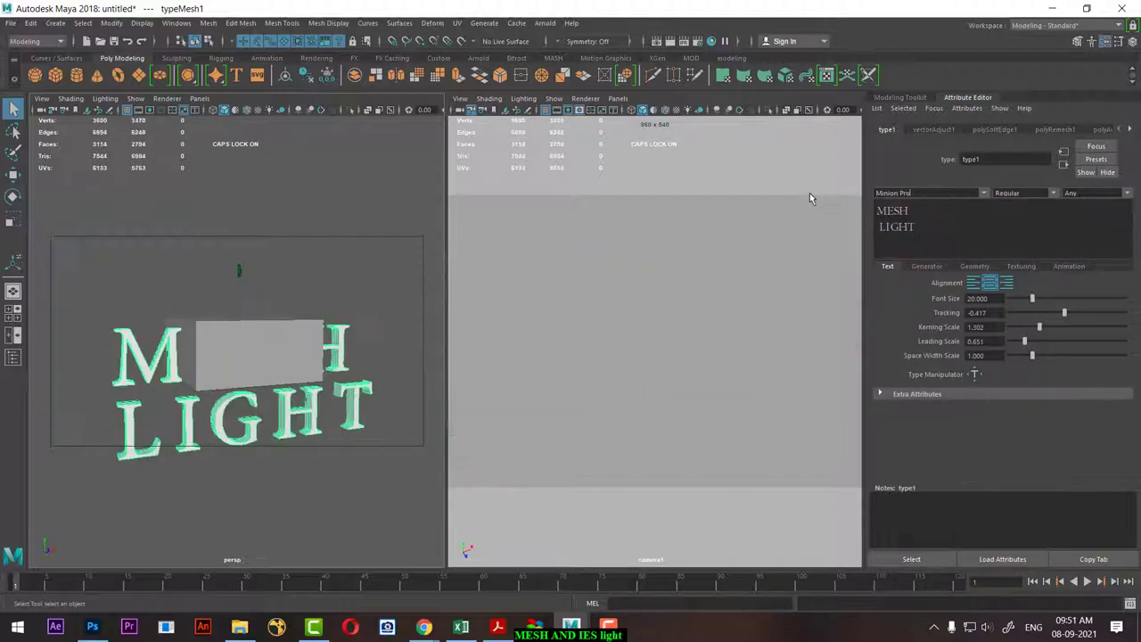
key(Down)
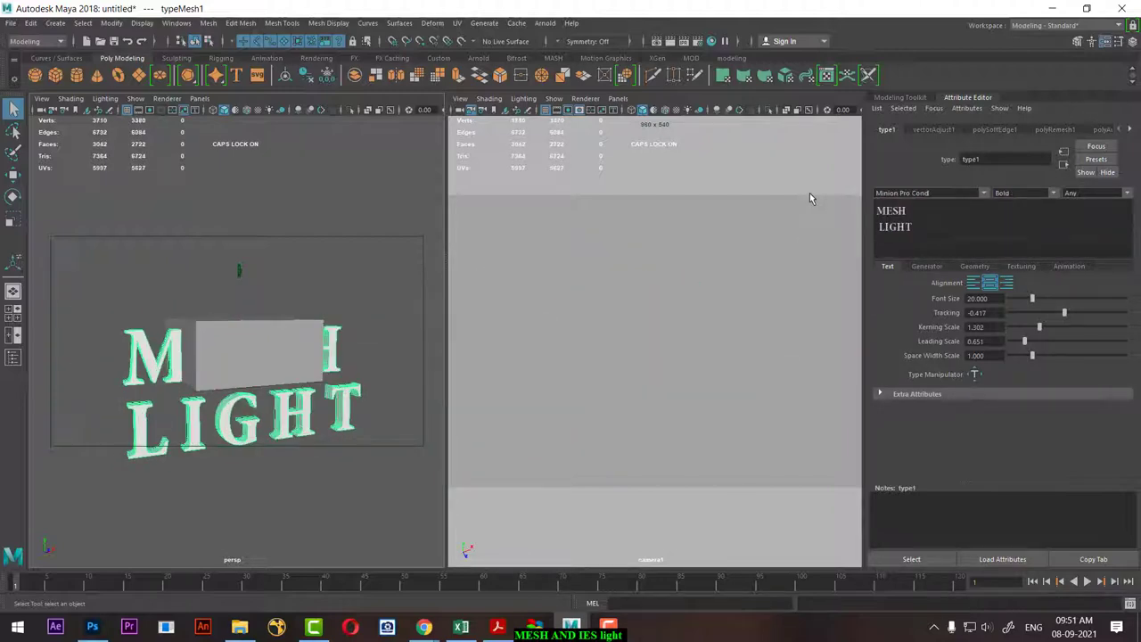
key(Down)
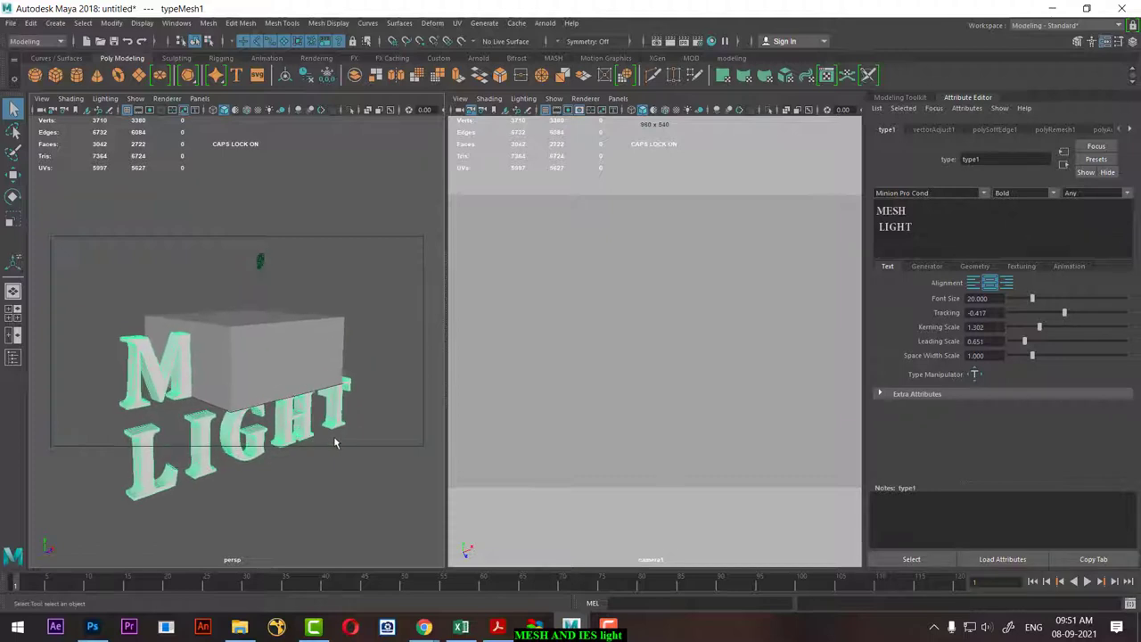
click(258, 434)
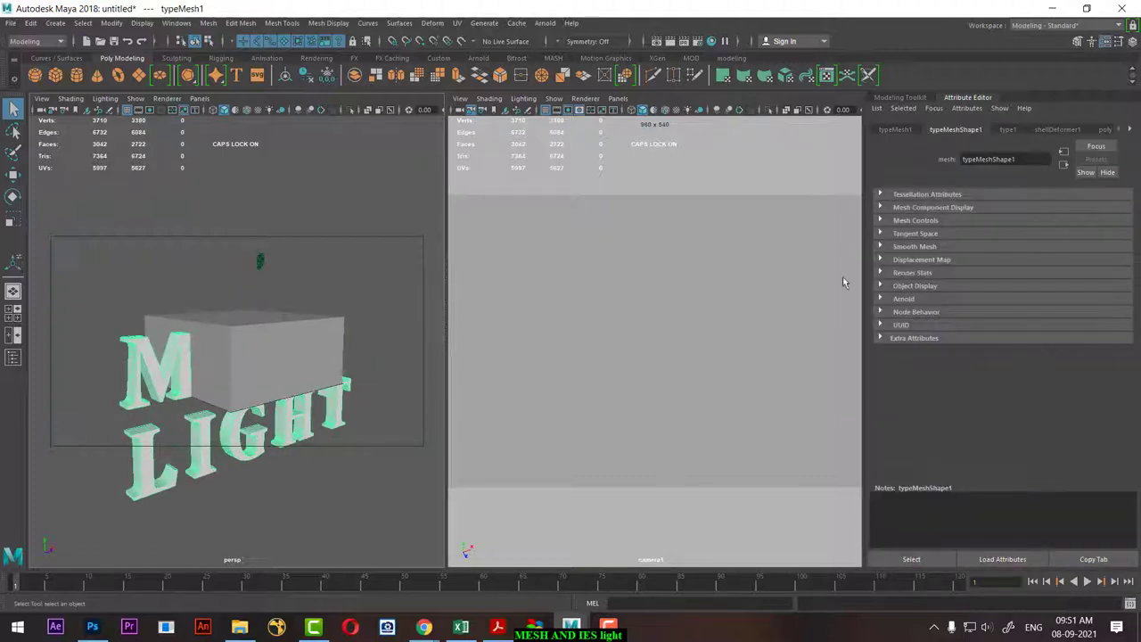
click(1008, 130)
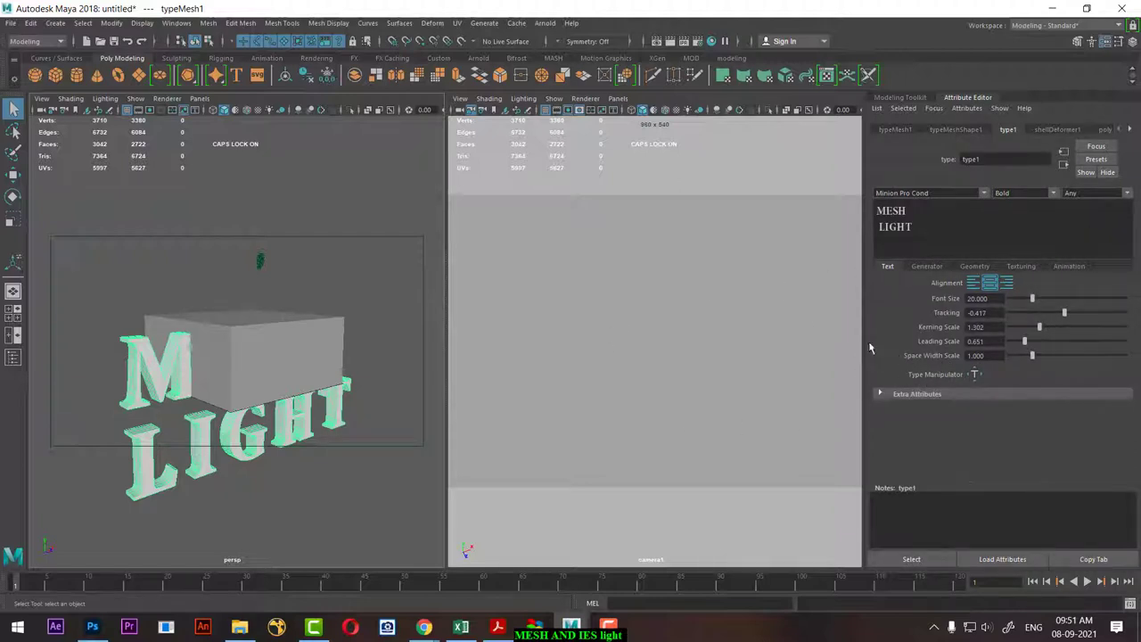
Lift the MESH LIGHT text upward and scale it down small.
alt+drag(267, 461, 234, 438)
key(w)
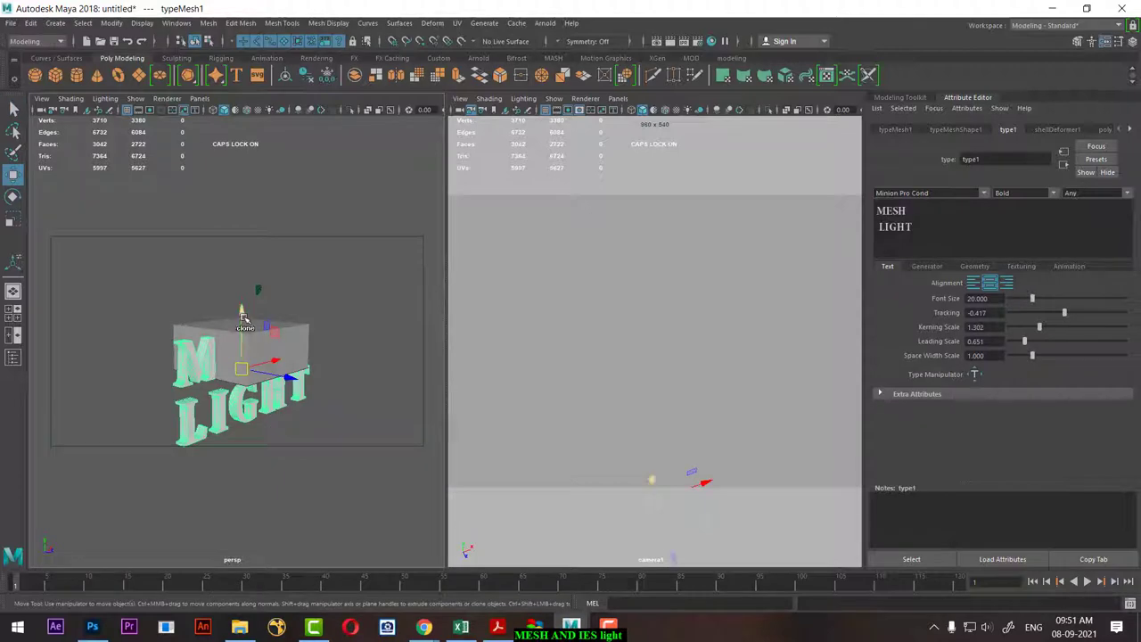
mouse_move(253, 339)
mouse_down()
mouse_move(246, 230)
mouse_move(276, 287)
mouse_move(132, 354)
mouse_up()
key(r)
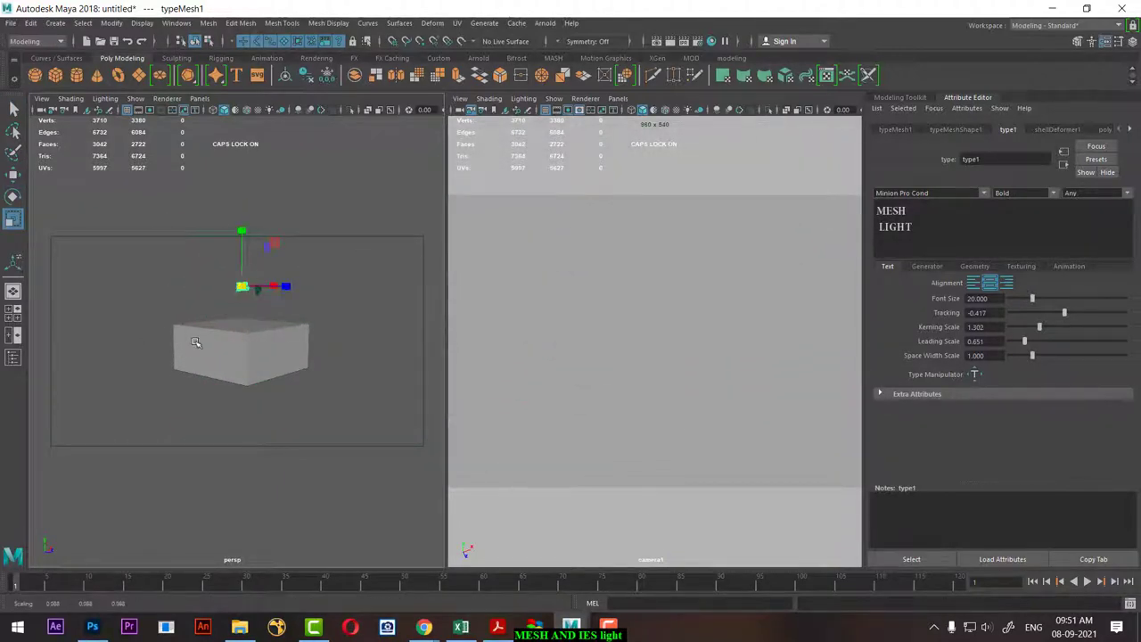
mouse_move(196, 343)
alt+right_down()
mouse_move(313, 428)
mouse_move(294, 374)
alt+right_up()
Set the text's Rotate X to -90 and lower it onto the plane.
key(e)
drag(281, 294, 406, 277)
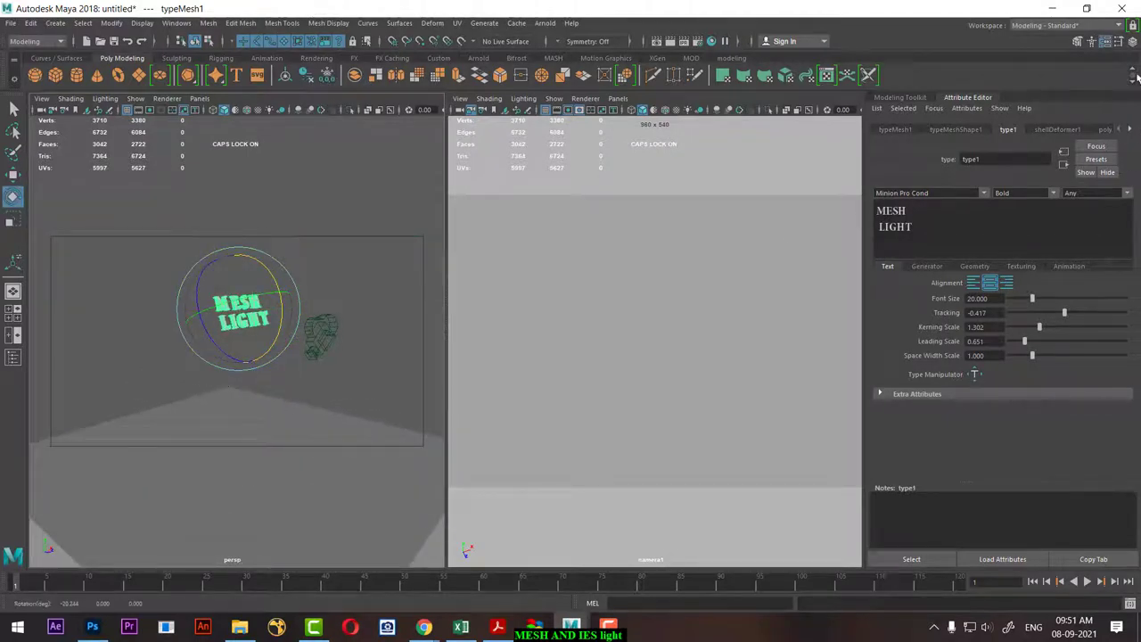
key(ctrl+z)
click(1132, 41)
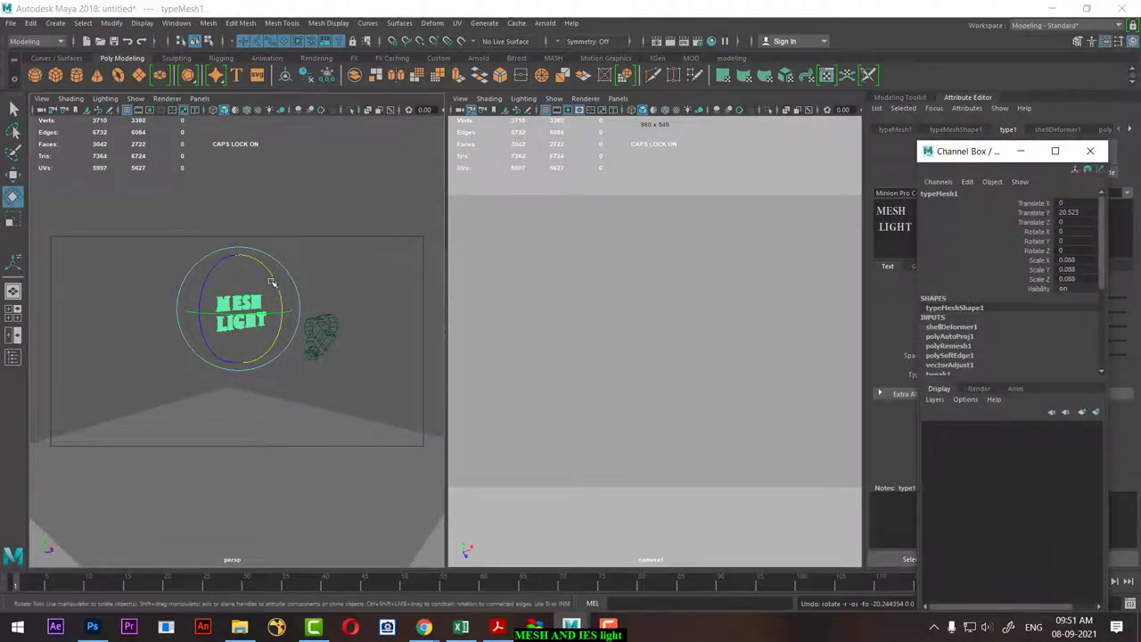
drag(267, 280, 275, 266)
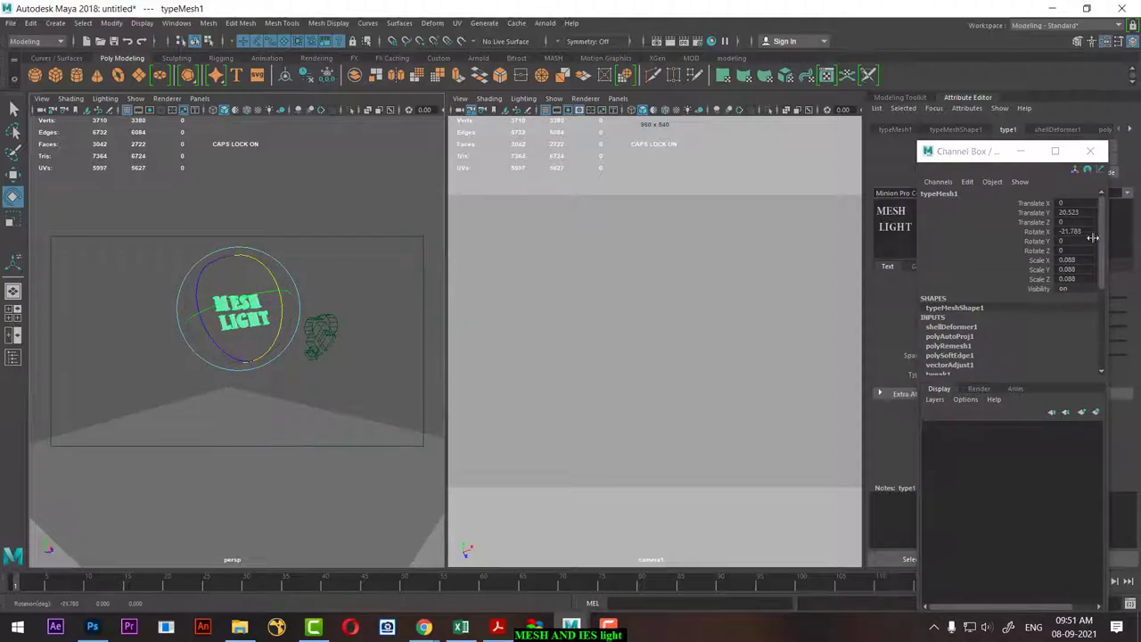
click(1083, 231)
text(-90)
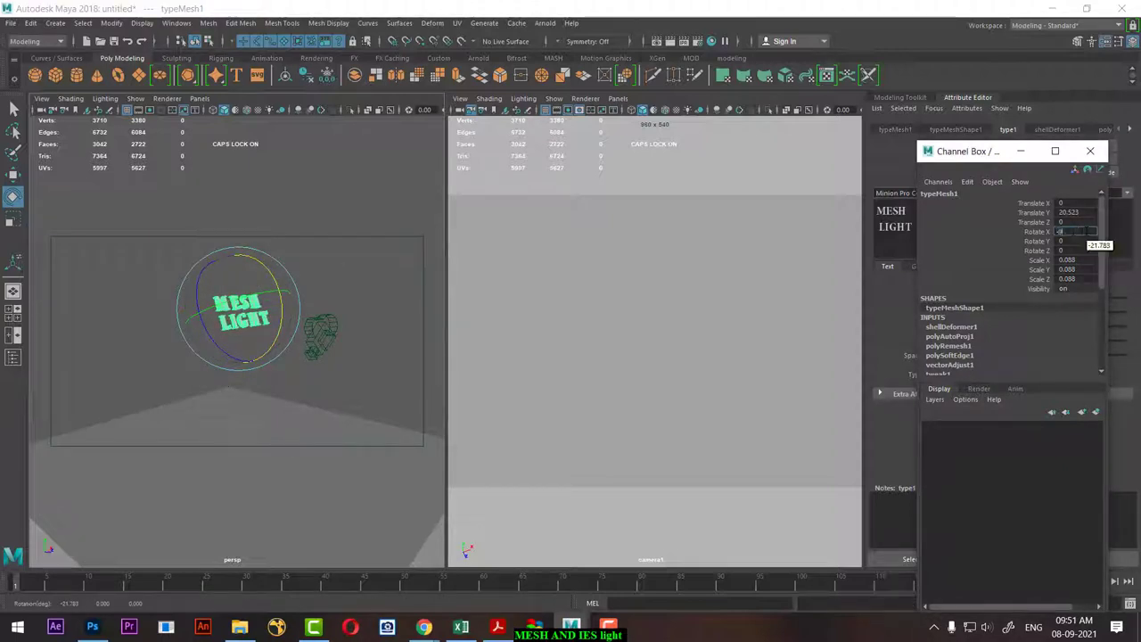
key(Return)
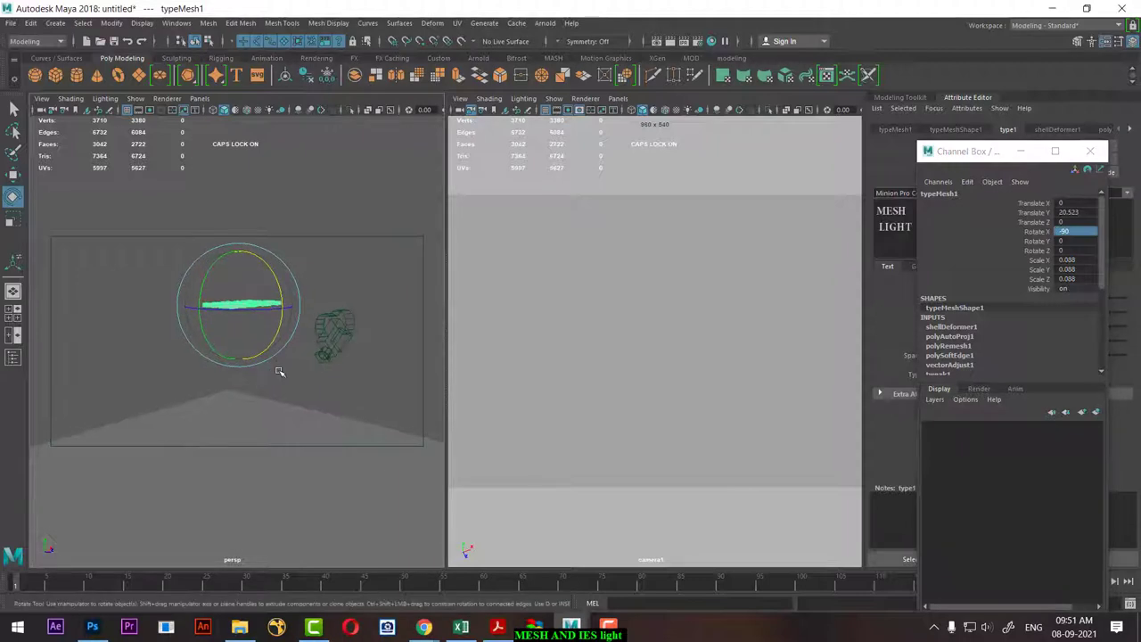
key(w)
mouse_move(239, 252)
mouse_down()
mouse_move(238, 379)
mouse_move(276, 446)
mouse_up()
Select the plane and the text, and hide every other object.
click(276, 395)
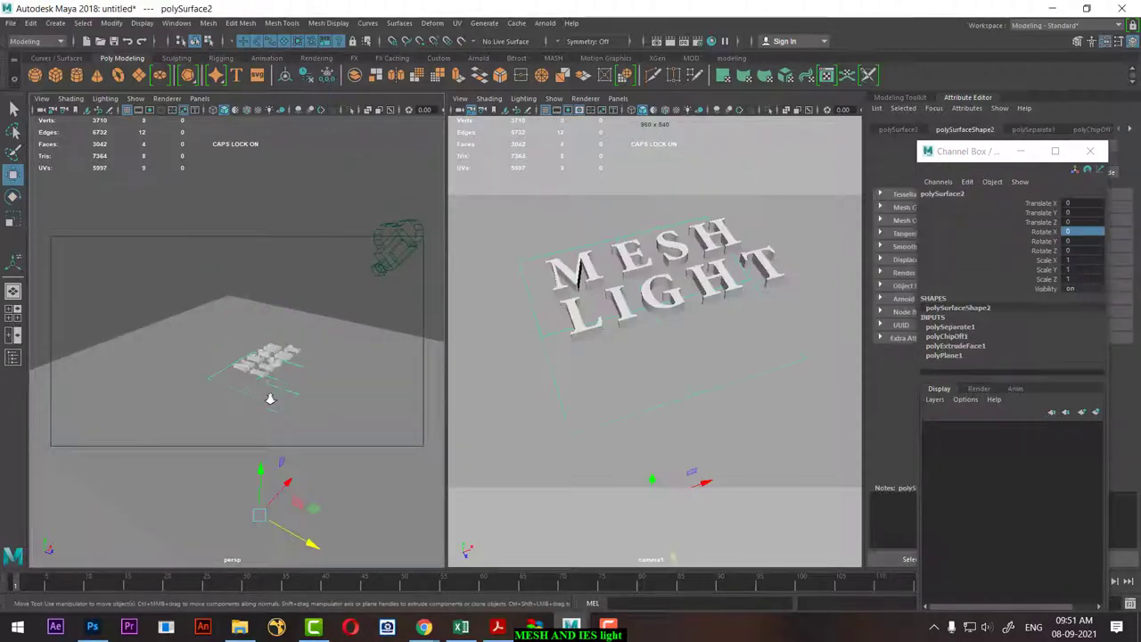
shift+click(297, 383)
key(alt+h)
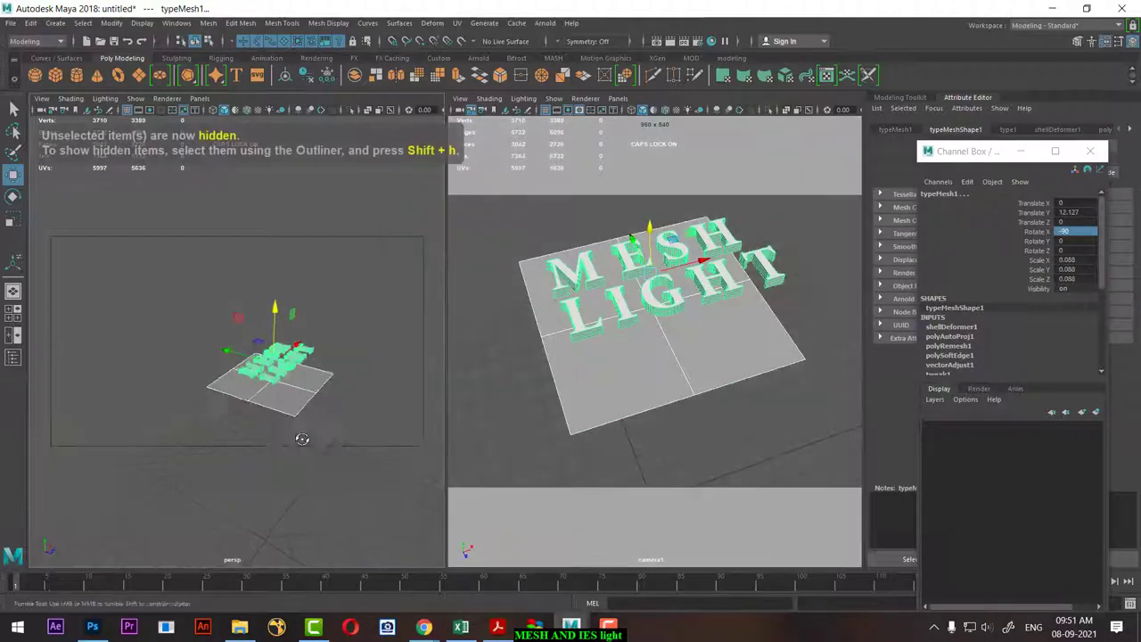
alt+drag(300, 438, 330, 374)
Reselect the MESH LIGHT text first and the plane last, then open the Modify menu.
click(294, 356)
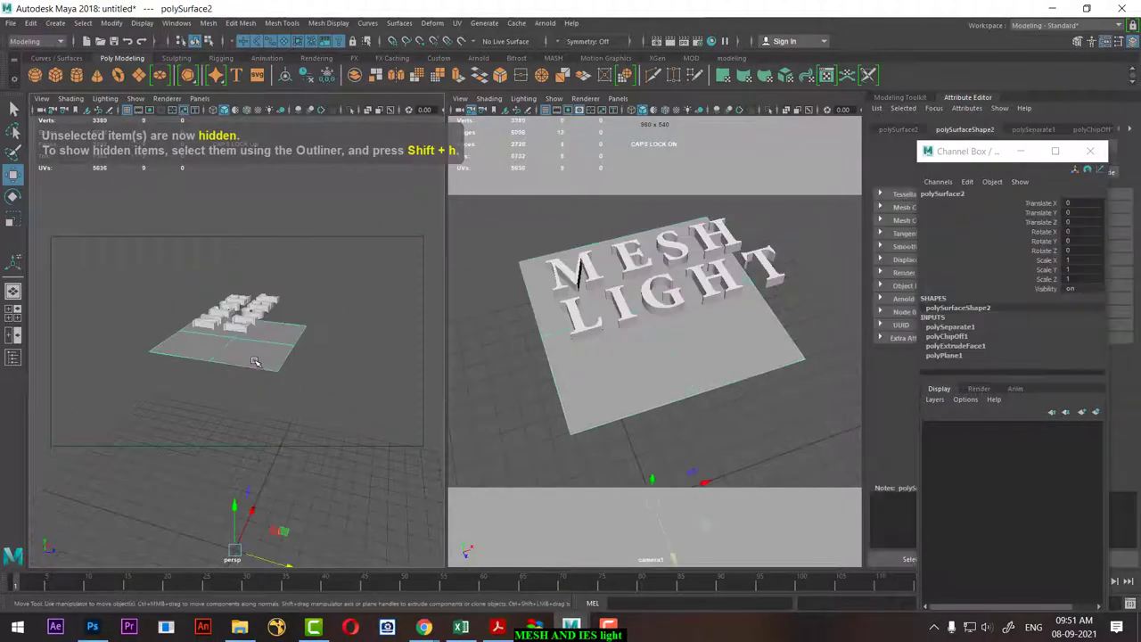
alt+drag(258, 364, 259, 341)
click(257, 342)
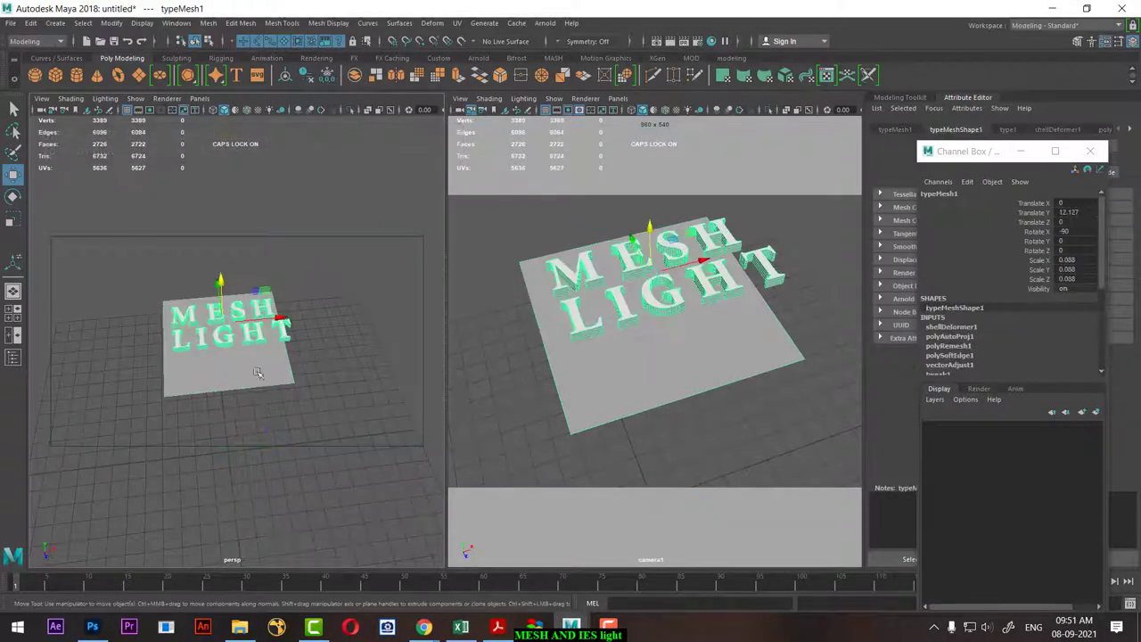
shift+click(256, 379)
alt+drag(262, 392, 317, 370)
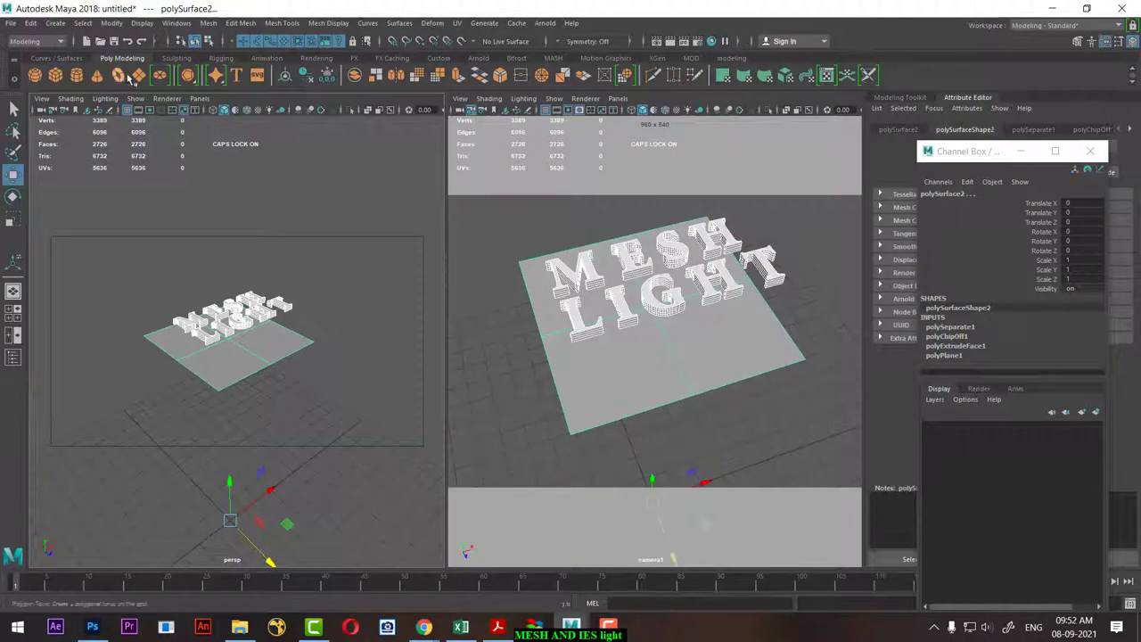
click(110, 23)
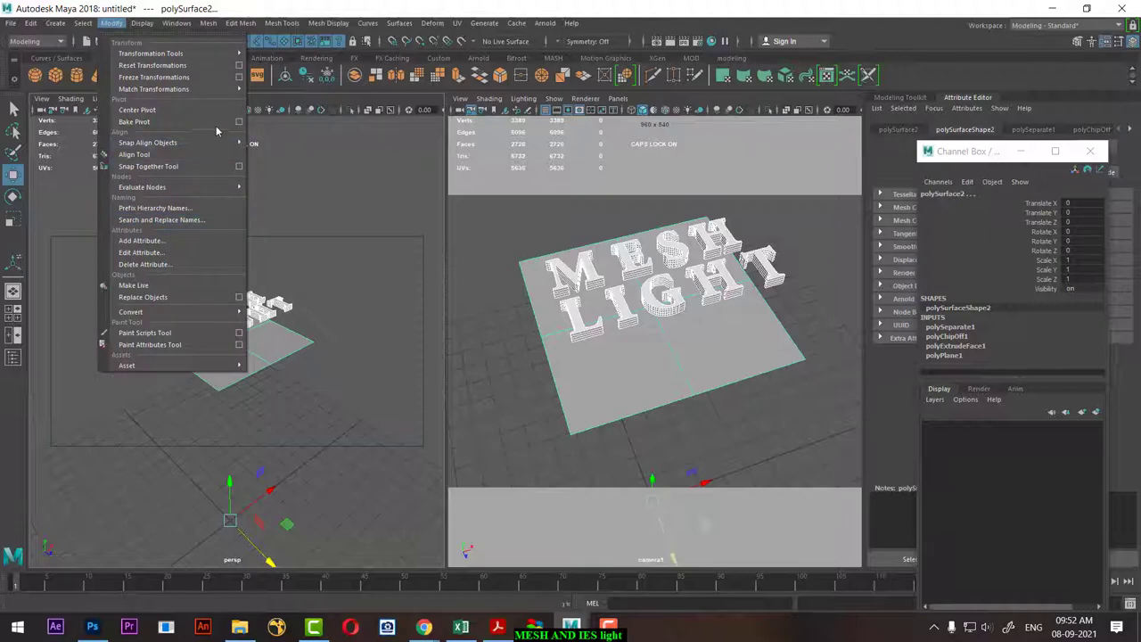
mouse_move(148, 142)
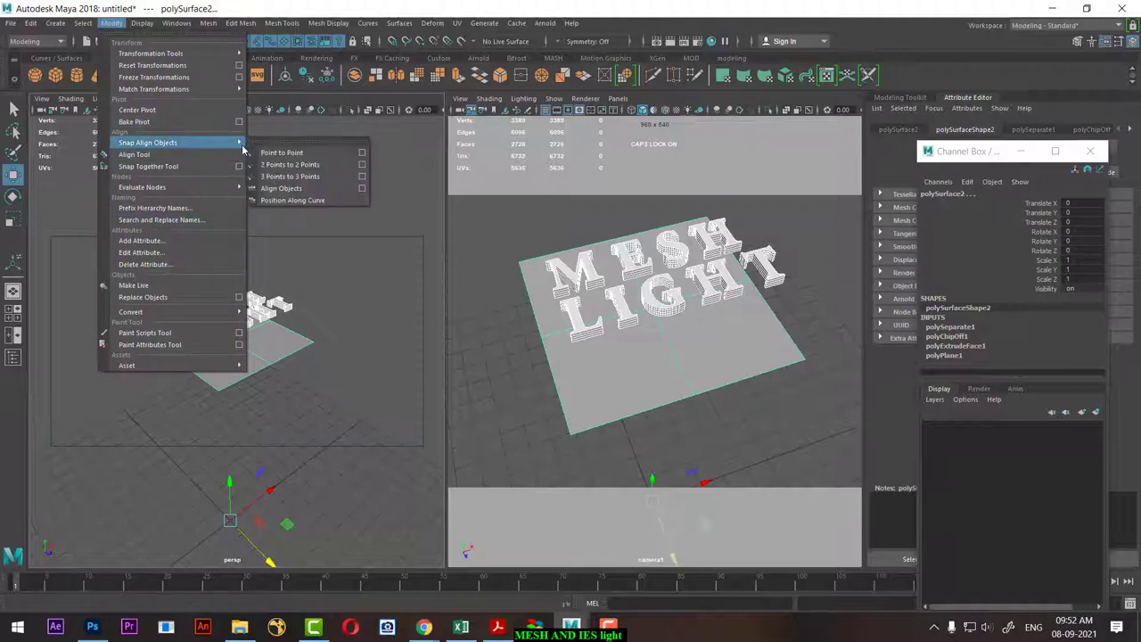
Reset Align Objects, add World Y, align to the last selected object, apply, and close.
click(362, 188)
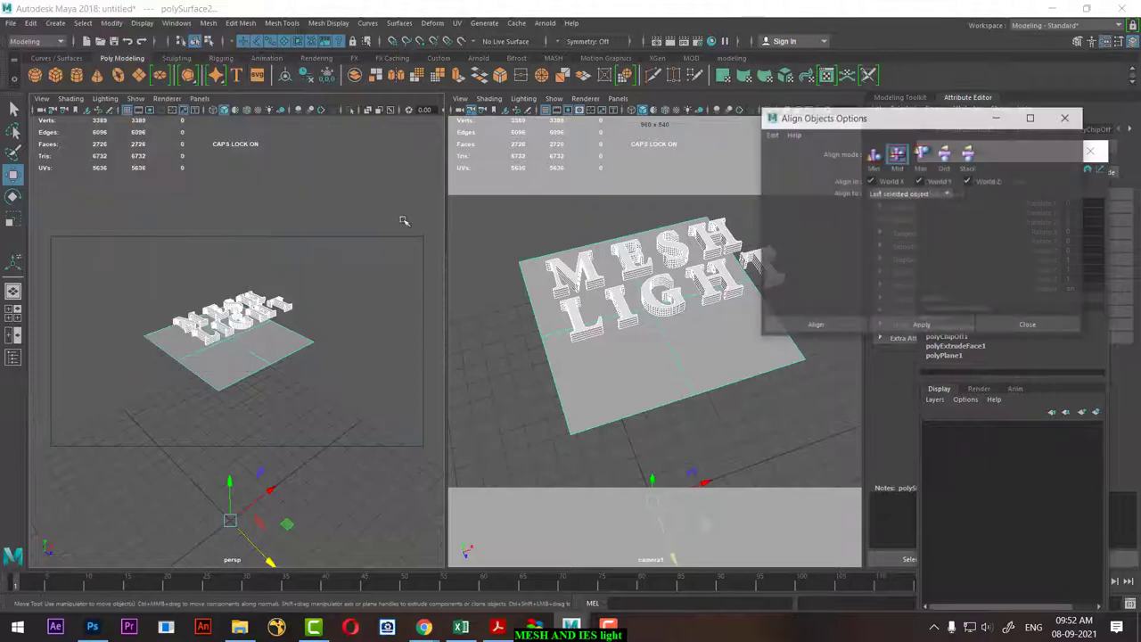
click(771, 136)
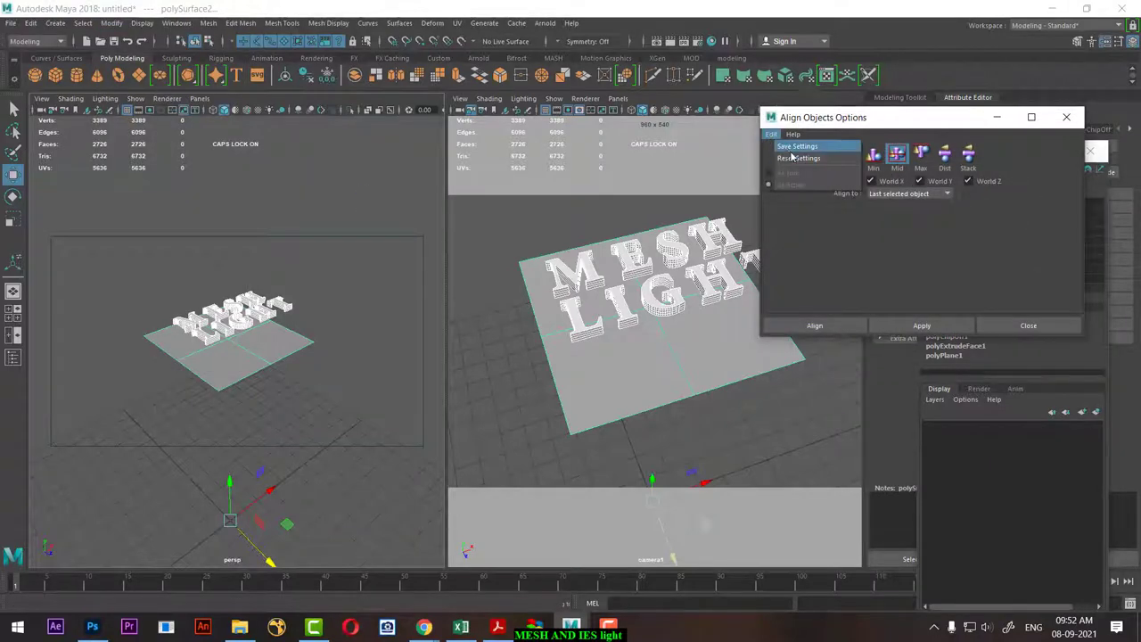
click(798, 158)
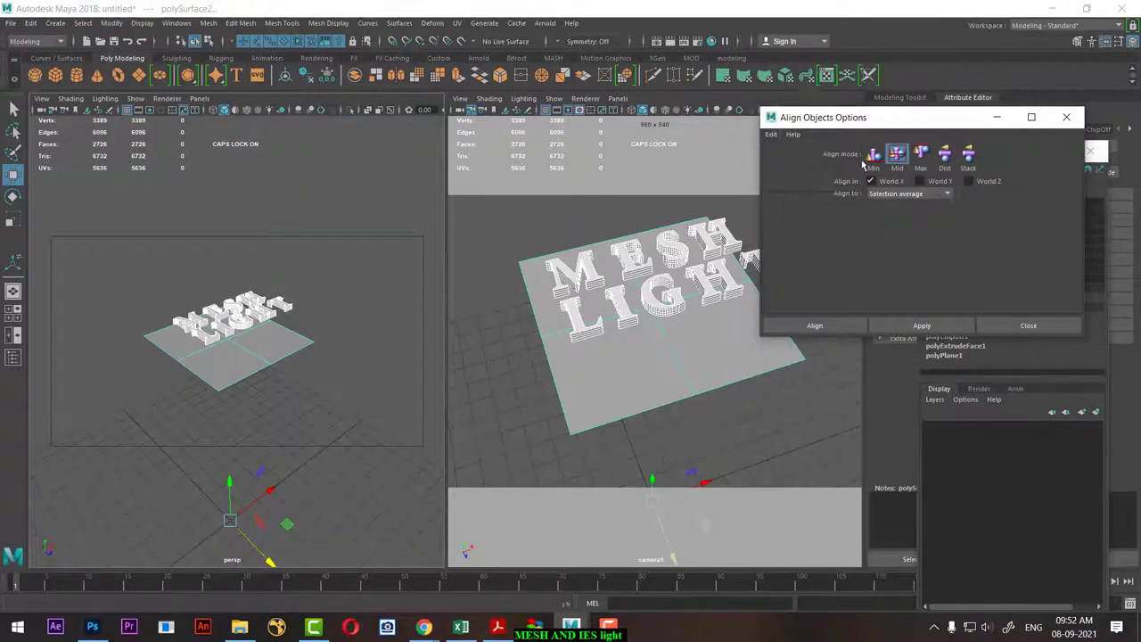
click(921, 182)
click(918, 194)
click(915, 219)
click(929, 325)
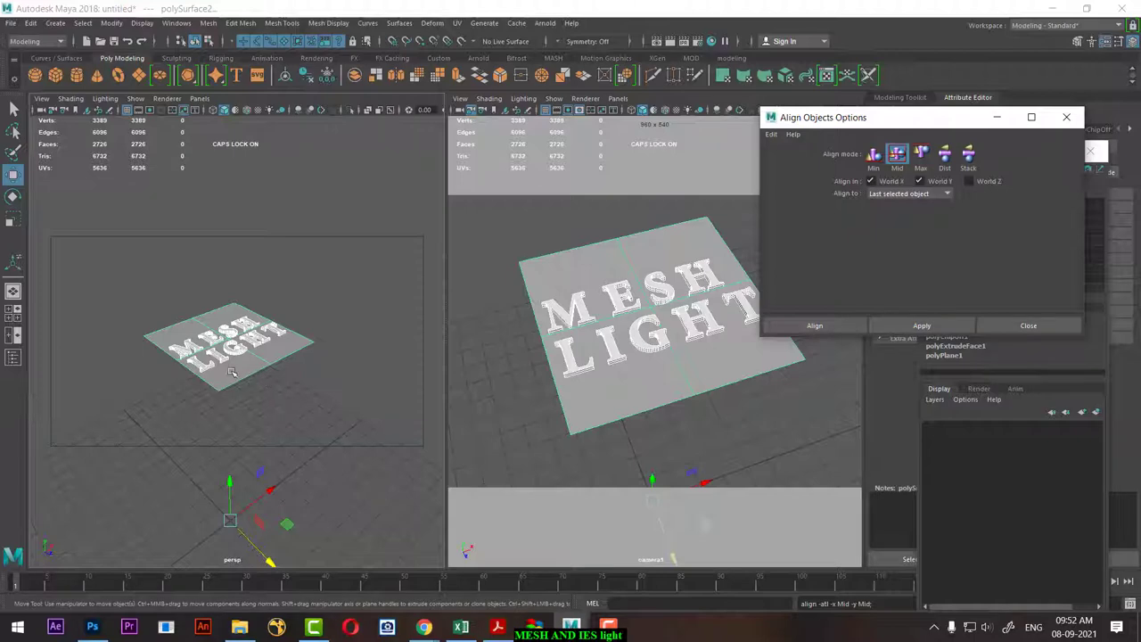
alt+drag(232, 372, 238, 399)
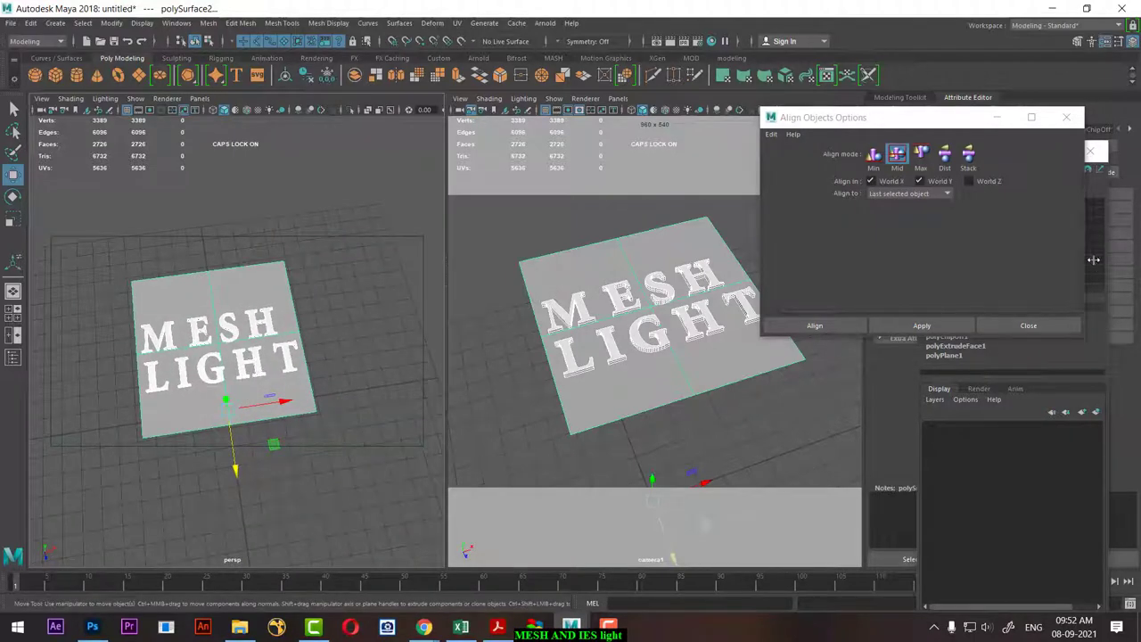
click(1027, 326)
mouse_move(291, 283)
alt+mouse_down()
mouse_move(314, 258)
mouse_move(324, 287)
alt+mouse_up()
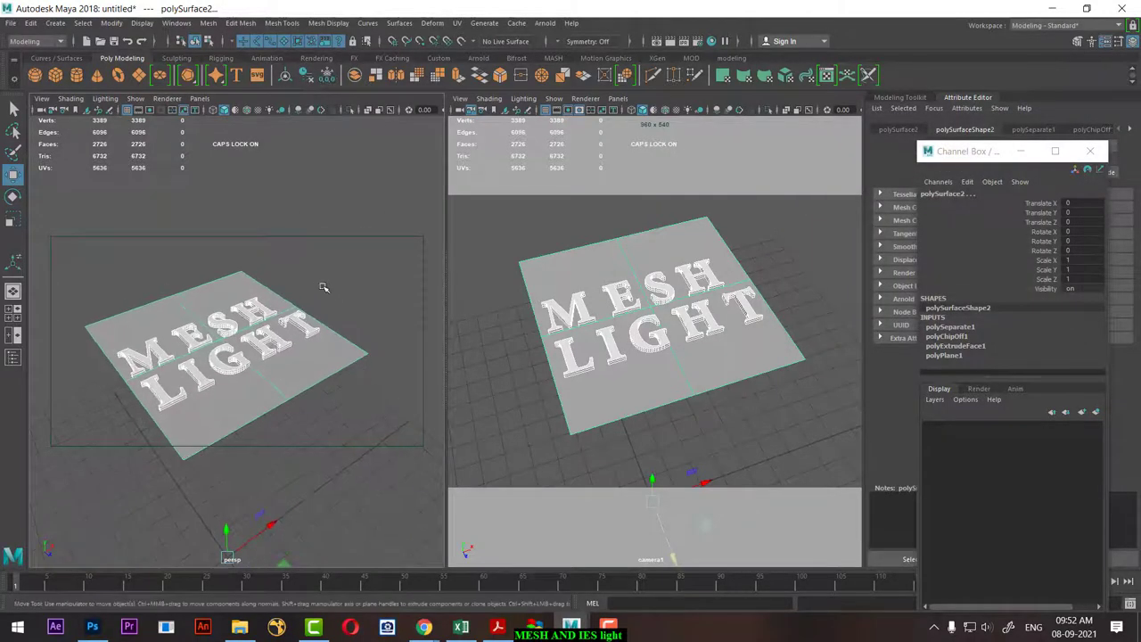
Select the MESH LIGHT text and backdrop plane, hide the plane with Ctrl+H, and reselect the text.
click(324, 287)
click(313, 324)
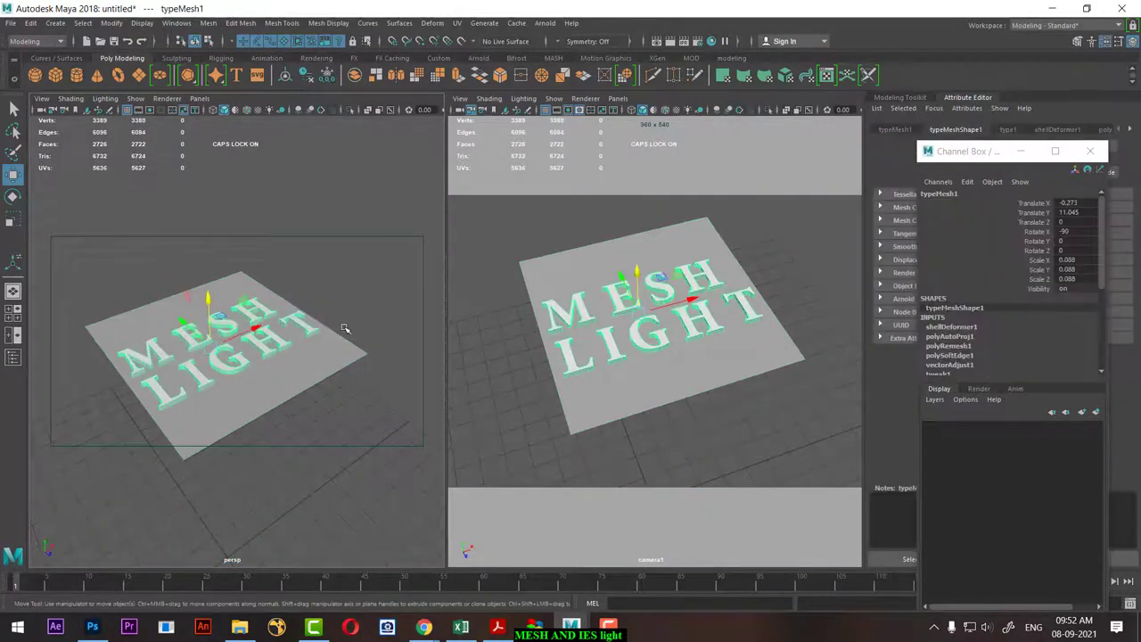
click(318, 402)
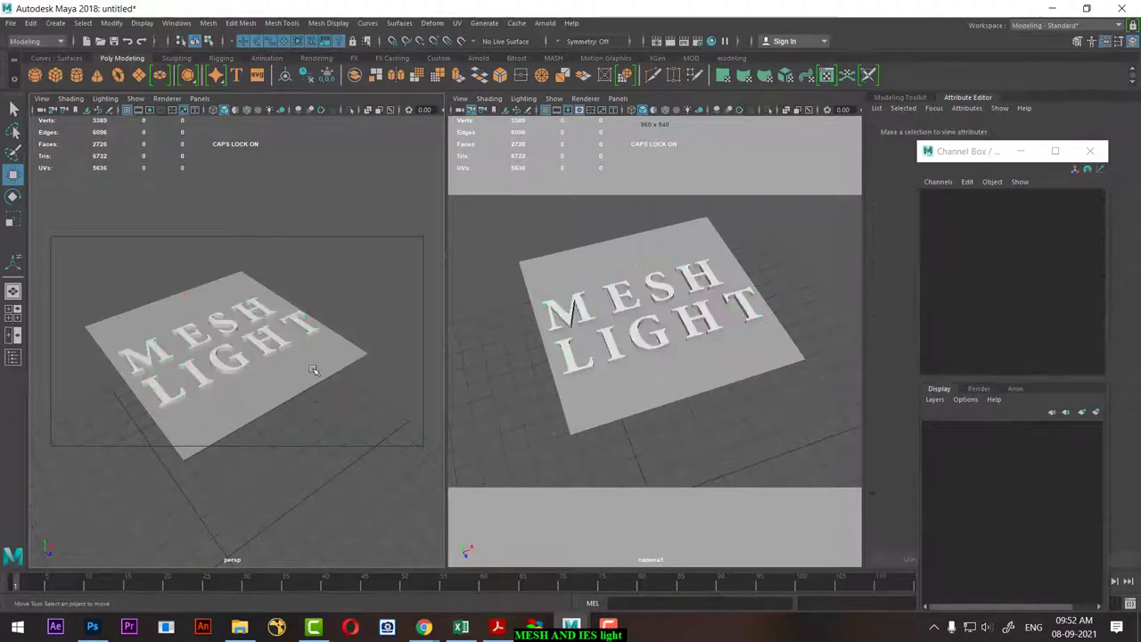
click(313, 375)
mouse_move(308, 380)
alt+mouse_down()
mouse_move(293, 347)
mouse_move(306, 369)
alt+mouse_up()
click(326, 381)
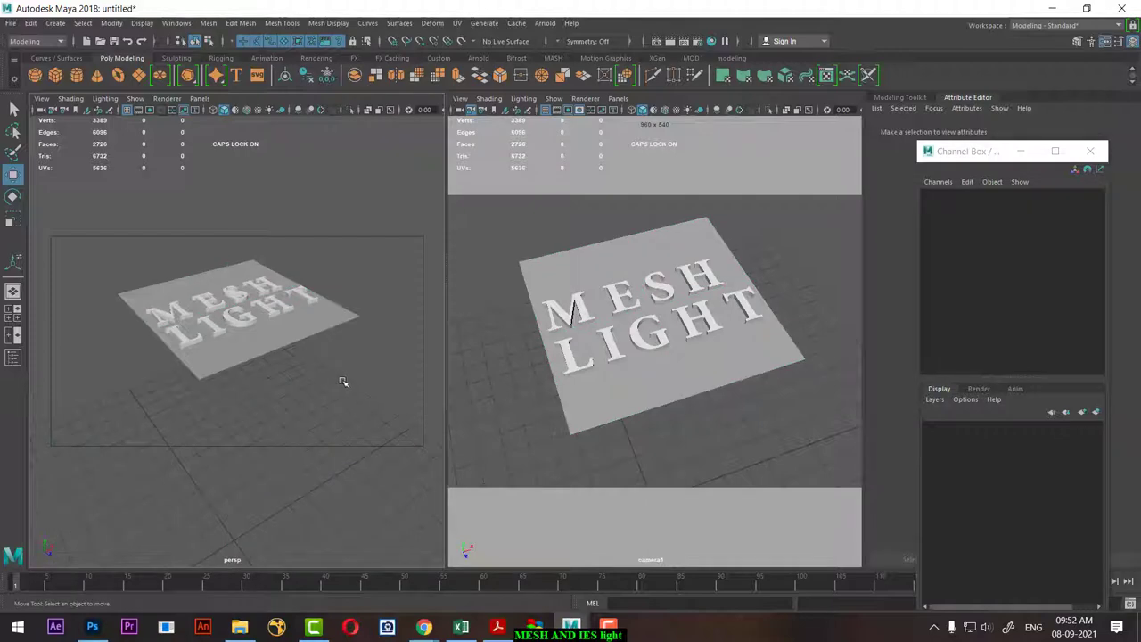
key(ctrl+h)
click(234, 308)
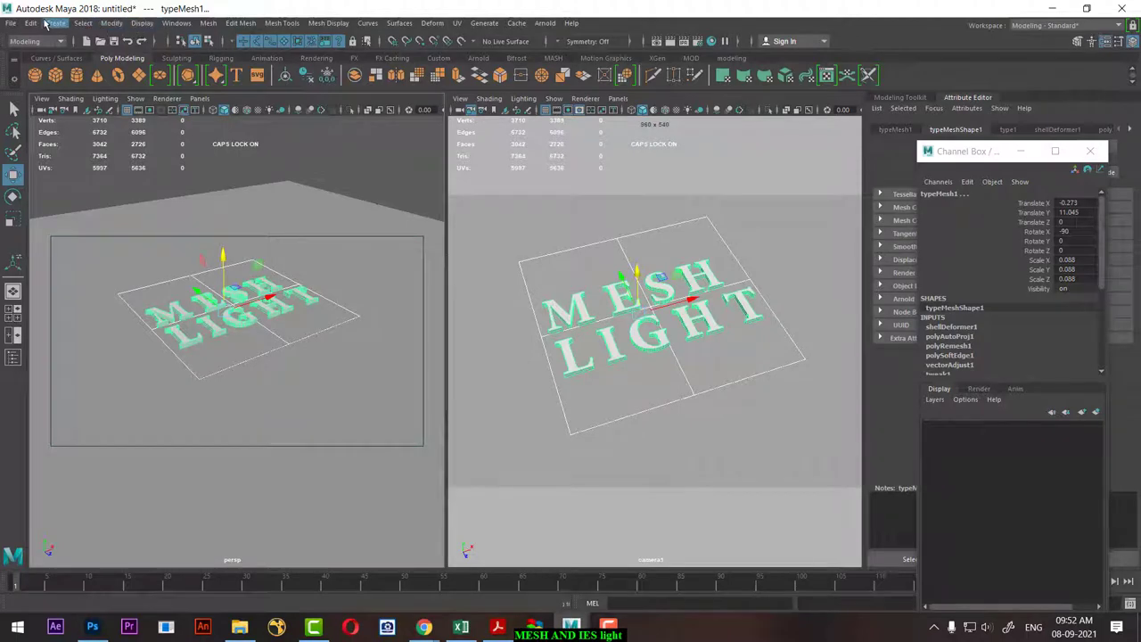
Group the selection into group1, centre its pivot, and close the floating Channel Box.
key(ctrl+g)
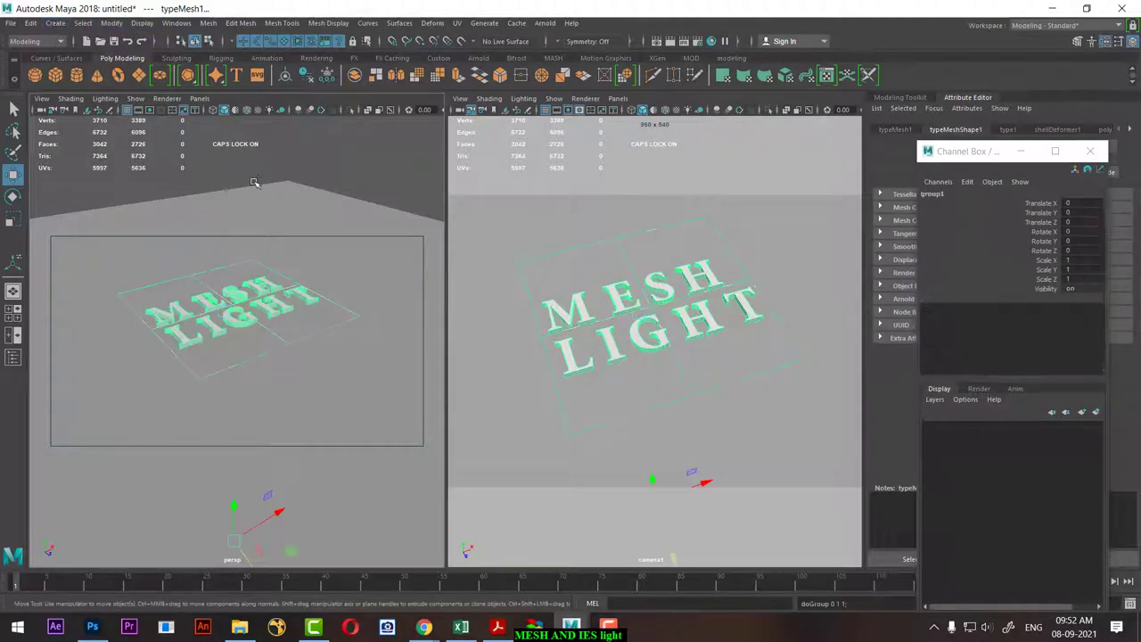
click(105, 25)
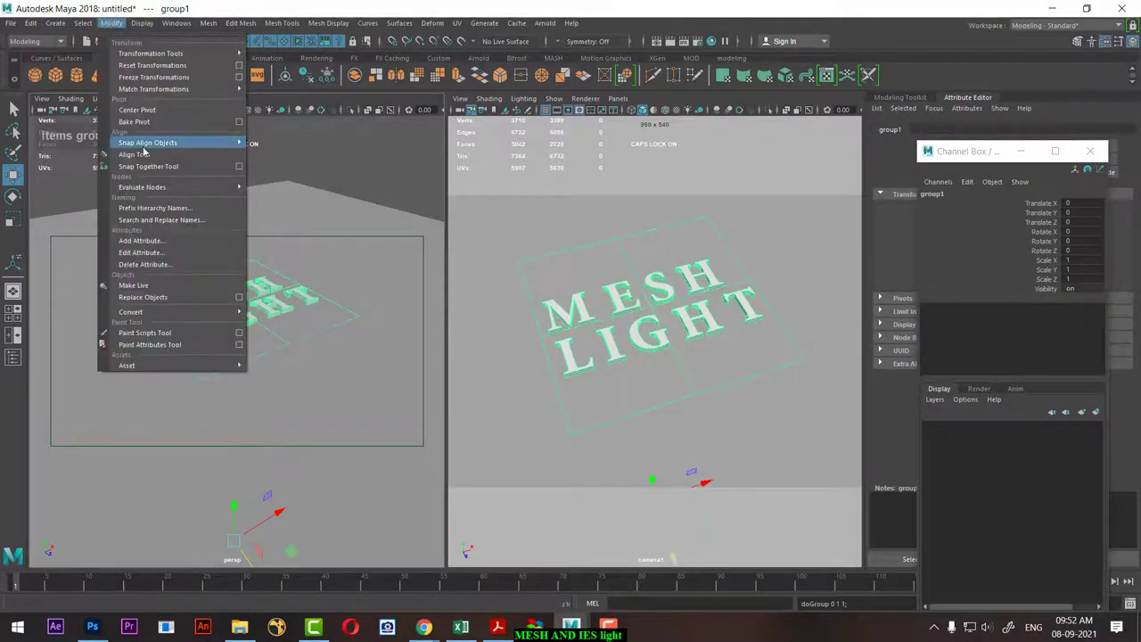
click(285, 148)
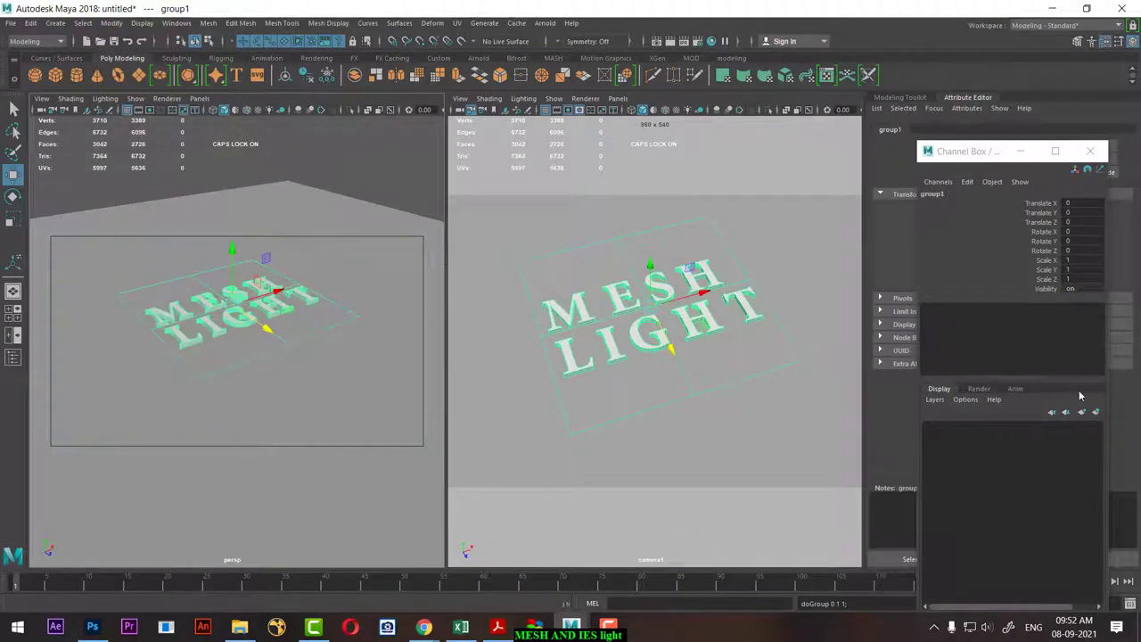
click(1089, 151)
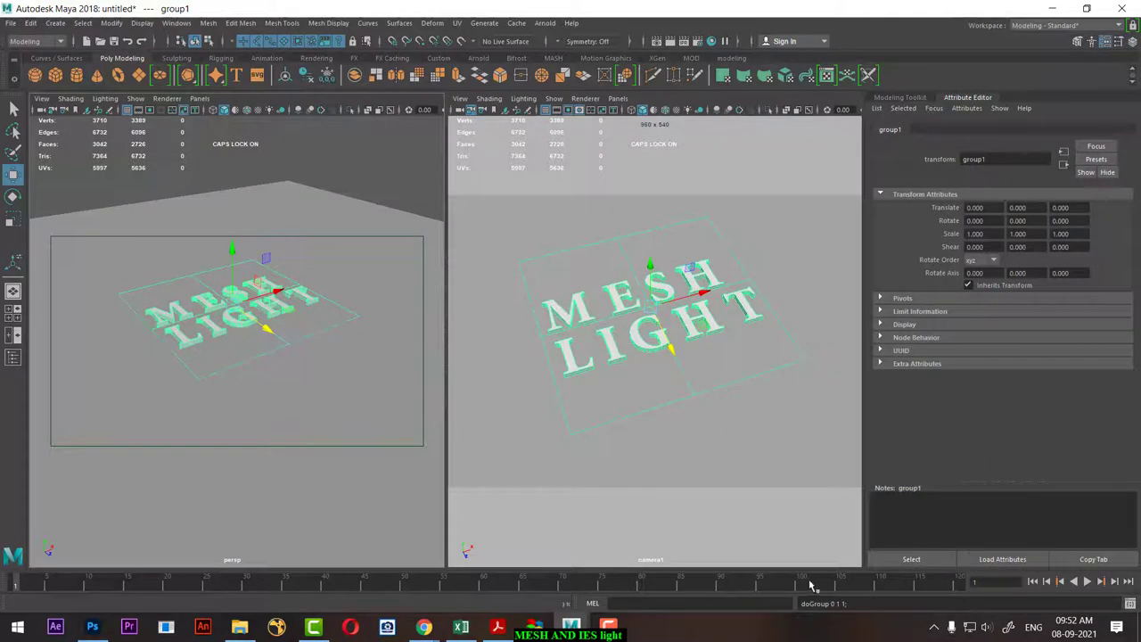
Scrub the timeline to frame 18 and try the Rotate tool on group1.
drag(704, 581, 15, 581)
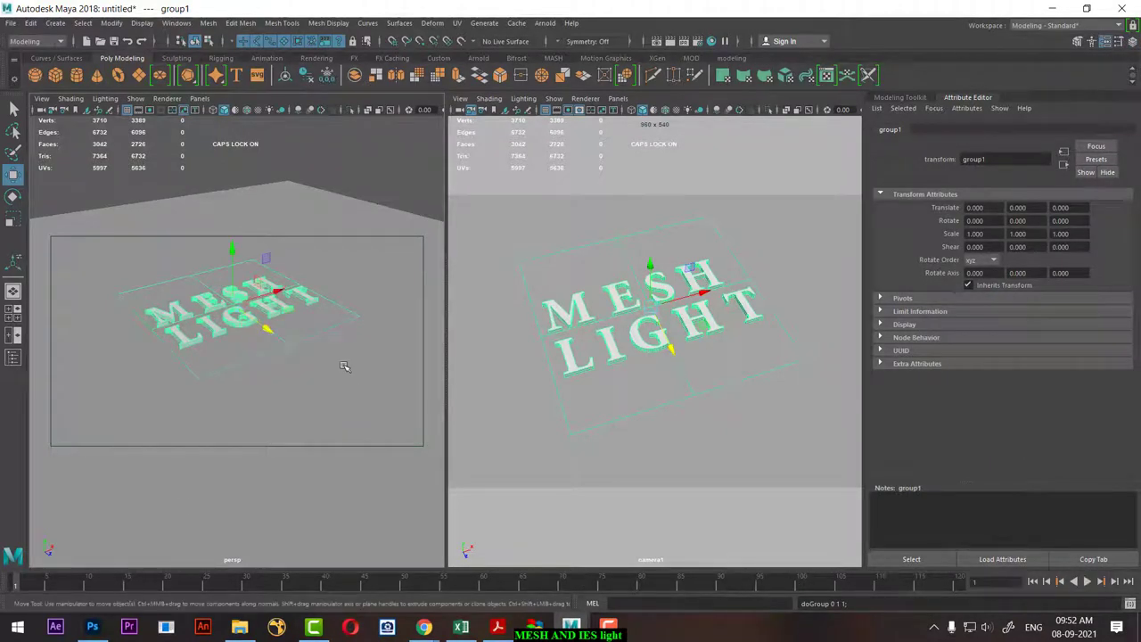
key(e)
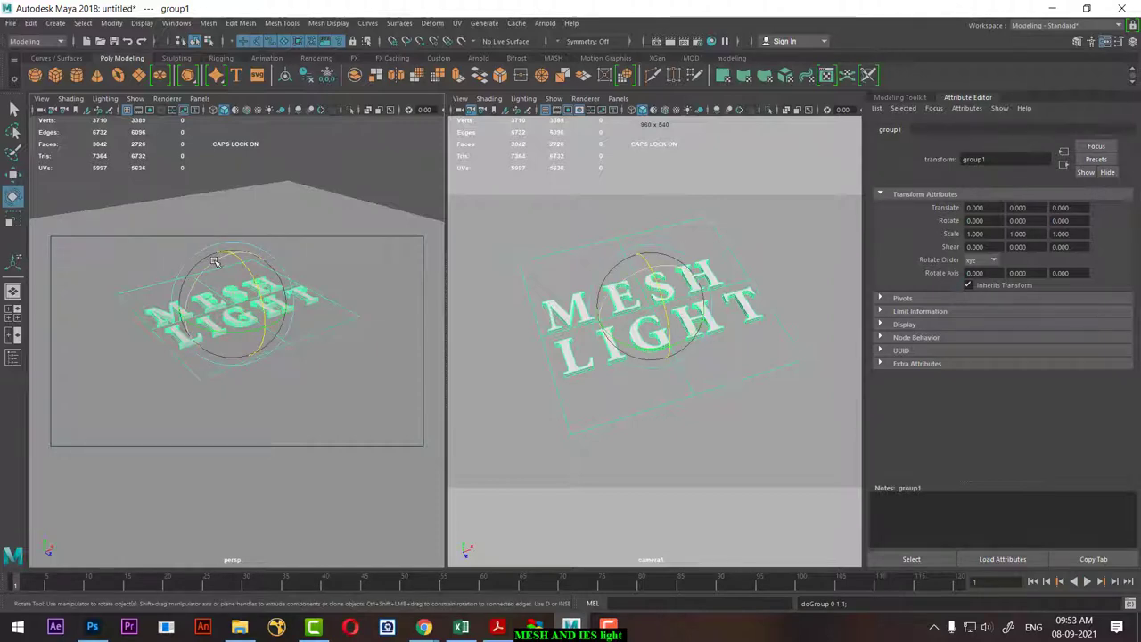
click(214, 260)
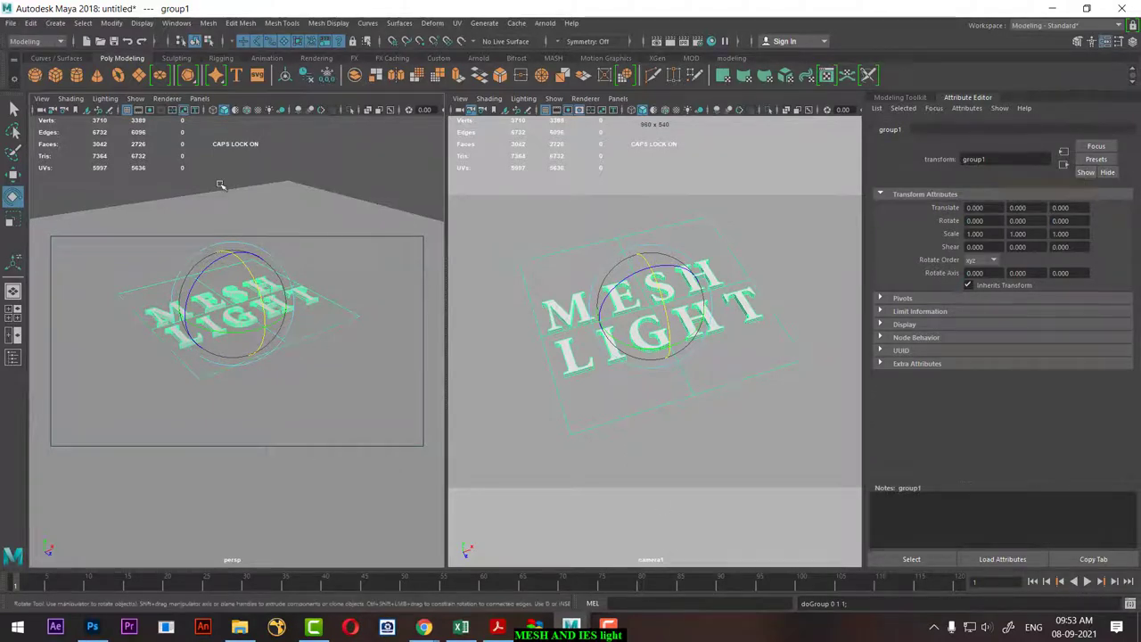
scroll(311, 362, down, 3)
scroll(336, 389, down, 1)
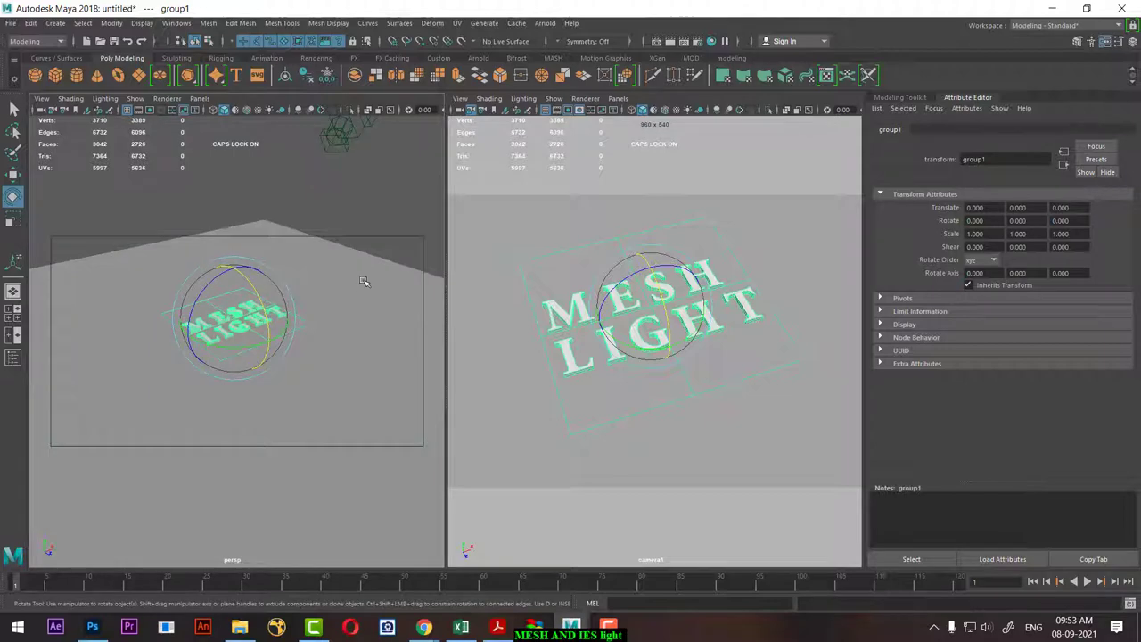
Show the Range Slider under the timeline via the hotbox UI menu.
key(w)
click(387, 254)
key(space)
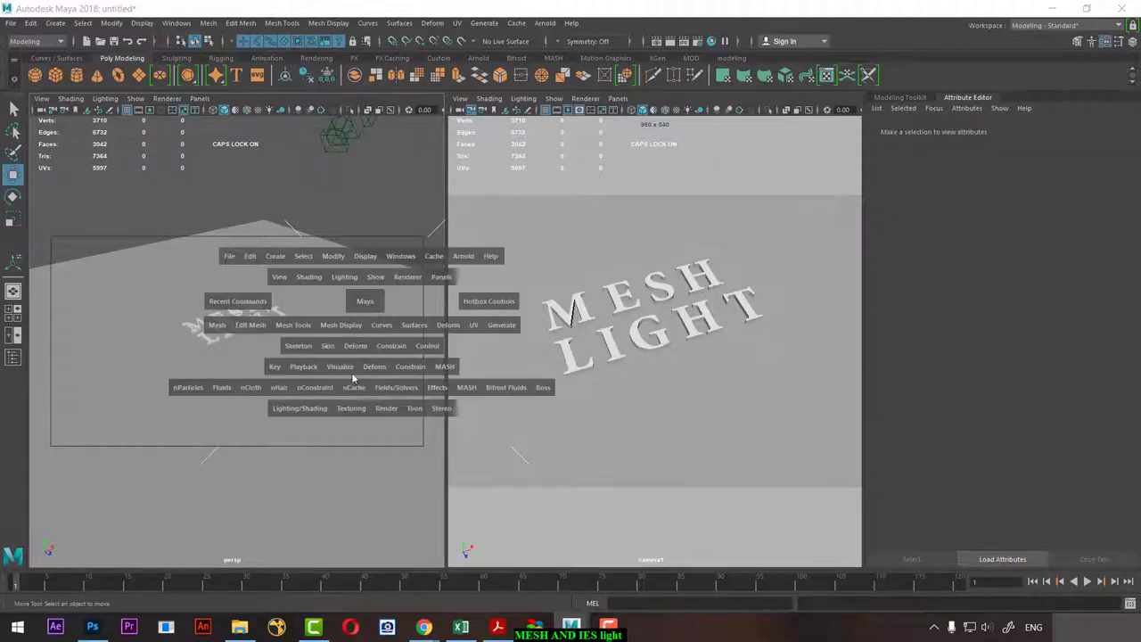
key(space)
click(356, 279)
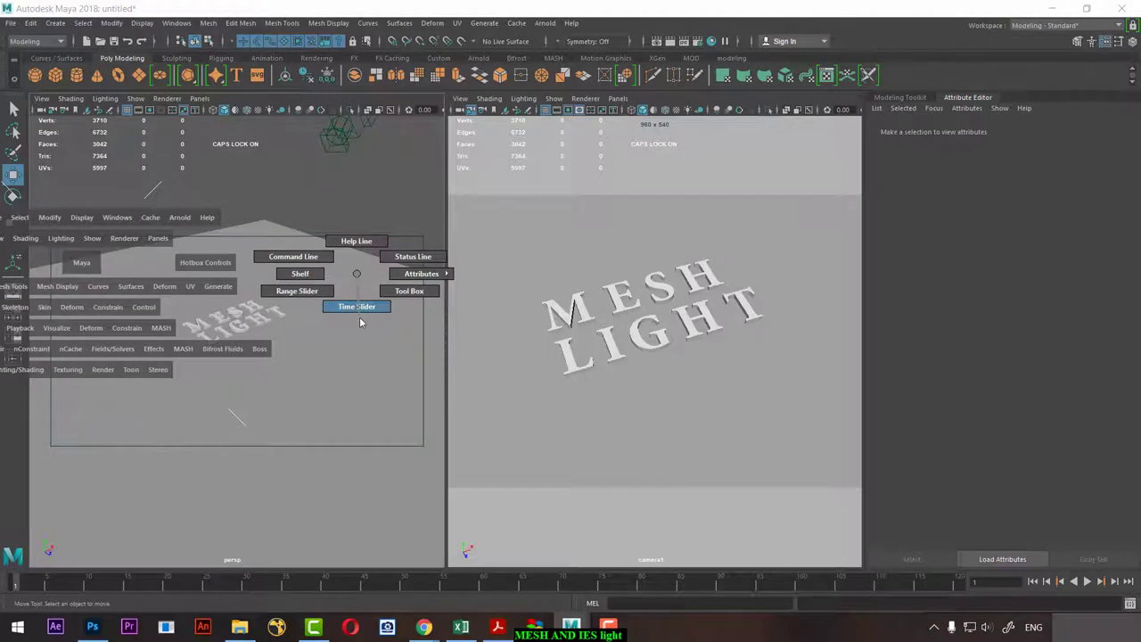
click(298, 293)
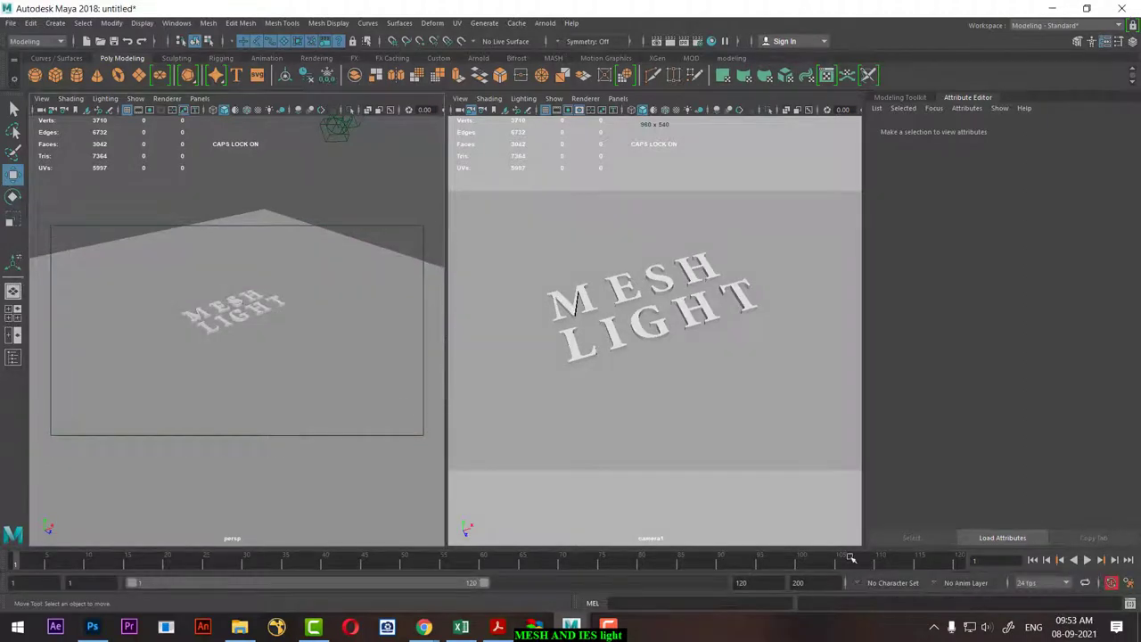
Test-raise the text and undo it, then select group1 and go to frame 100.
click(257, 303)
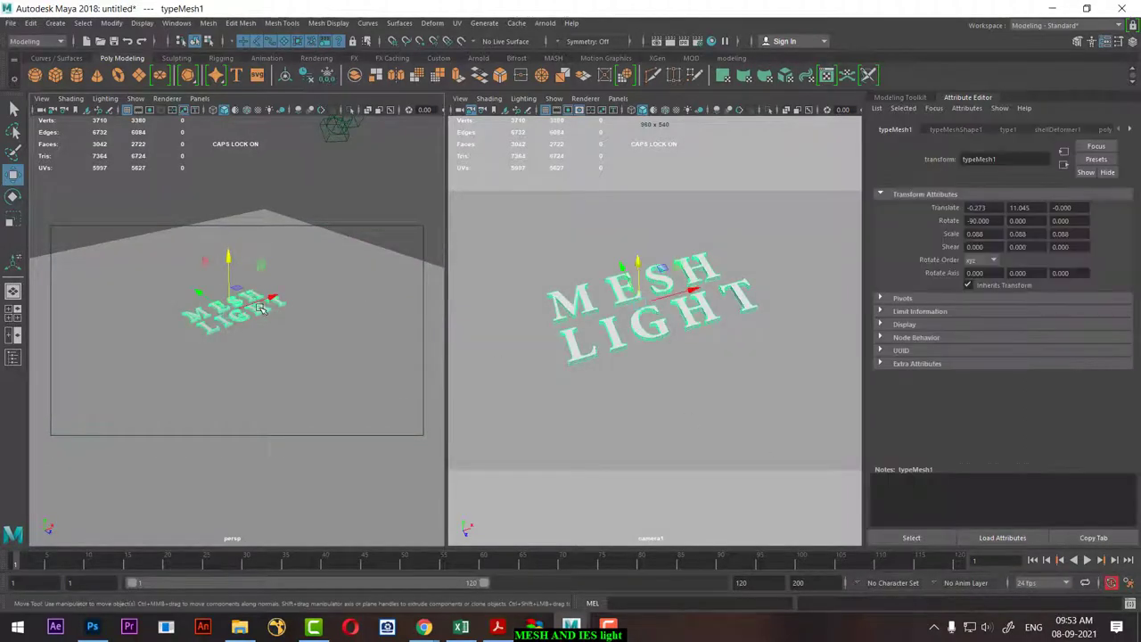
mouse_move(228, 258)
mouse_down()
mouse_move(226, 230)
mouse_move(283, 299)
mouse_up()
key(ctrl+z)
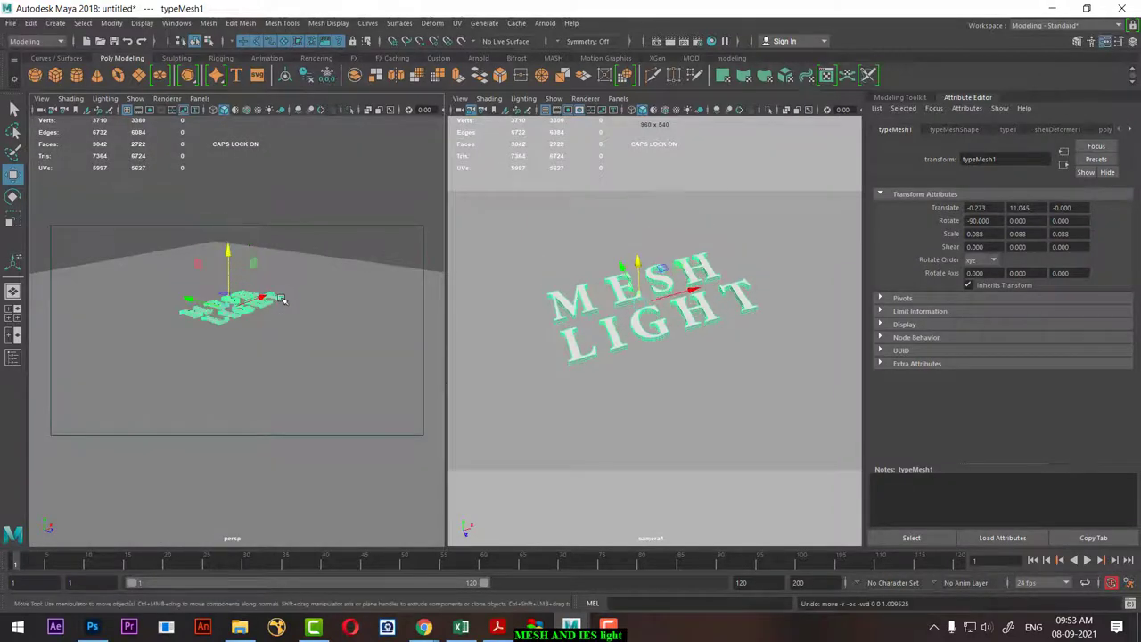
key(ctrl+g)
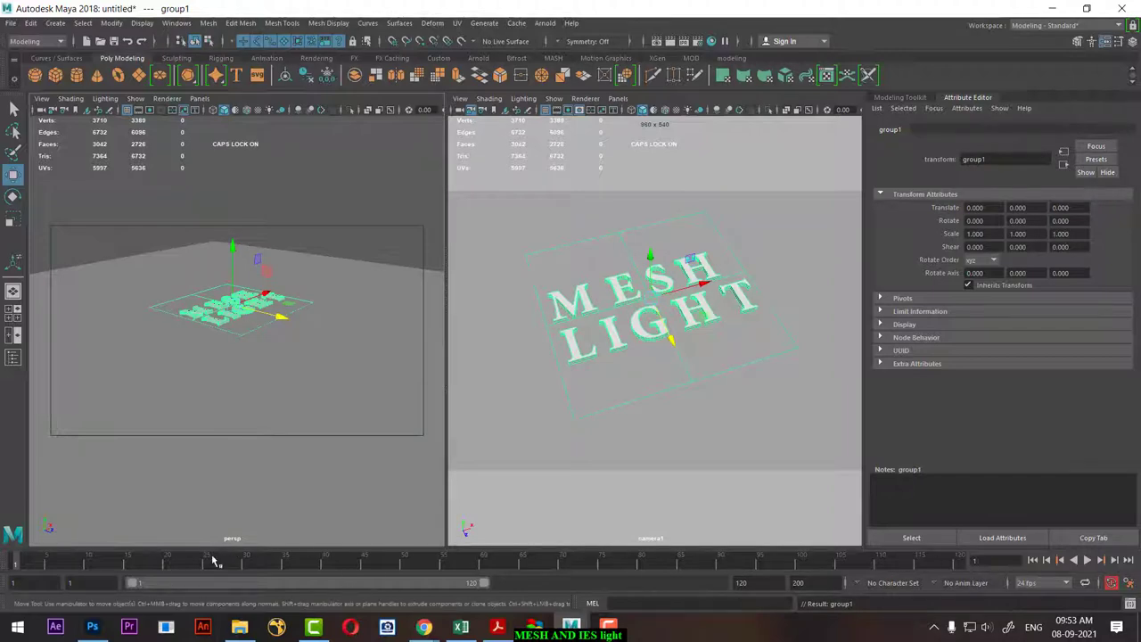
click(799, 563)
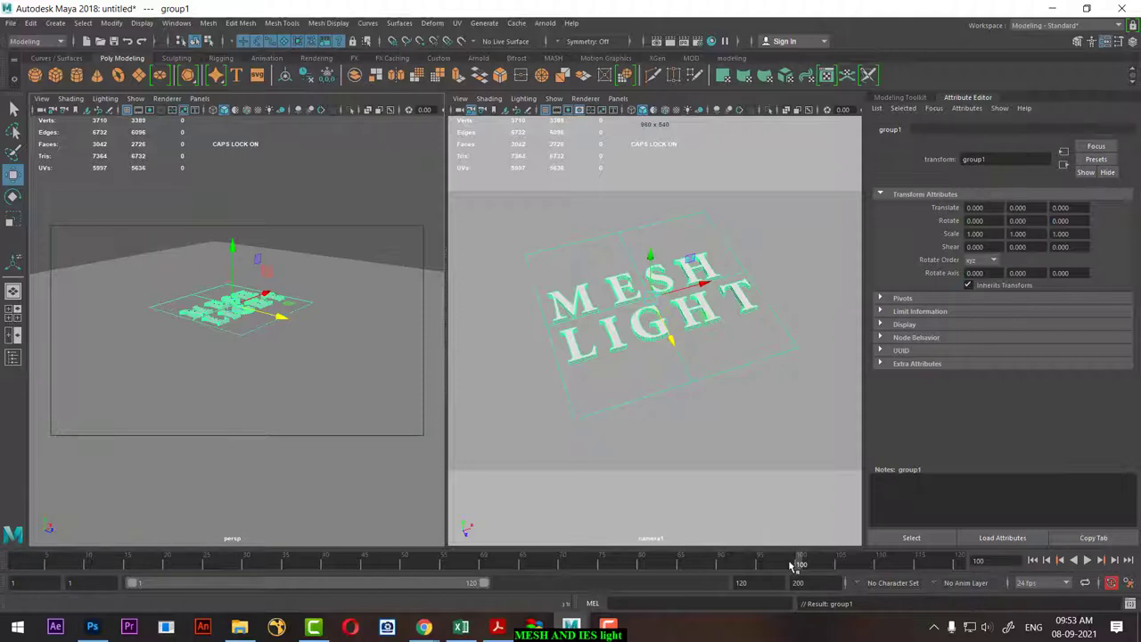
Key group1 at frame 100, then key it tilted about 45 degrees on Z at frame 1.
key(s)
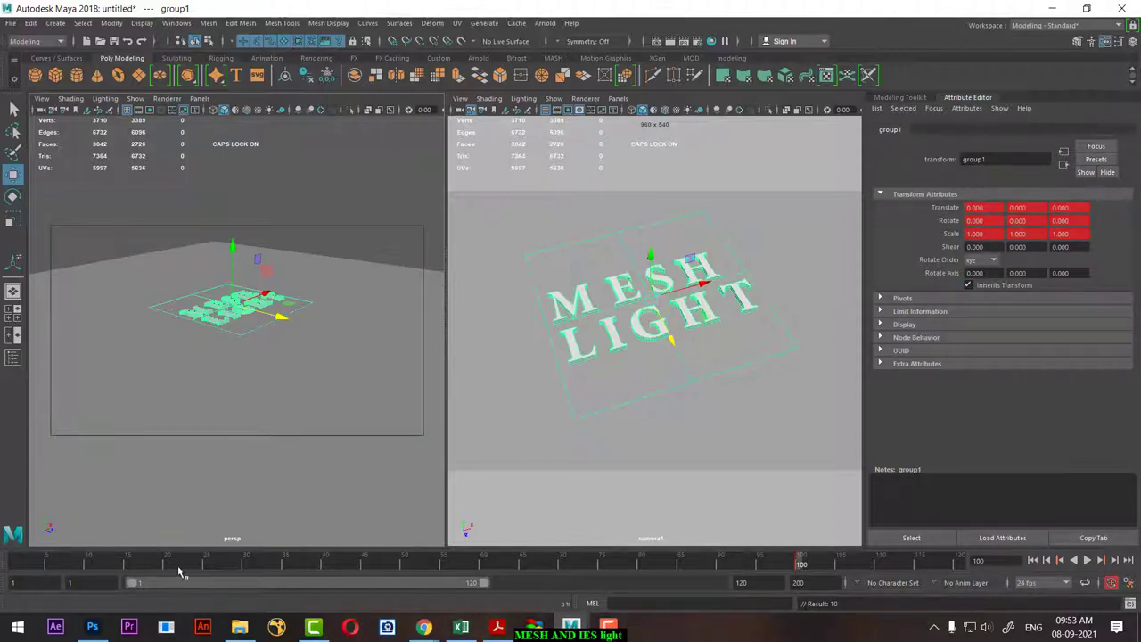
click(127, 563)
key(alt+shift+v)
key(e)
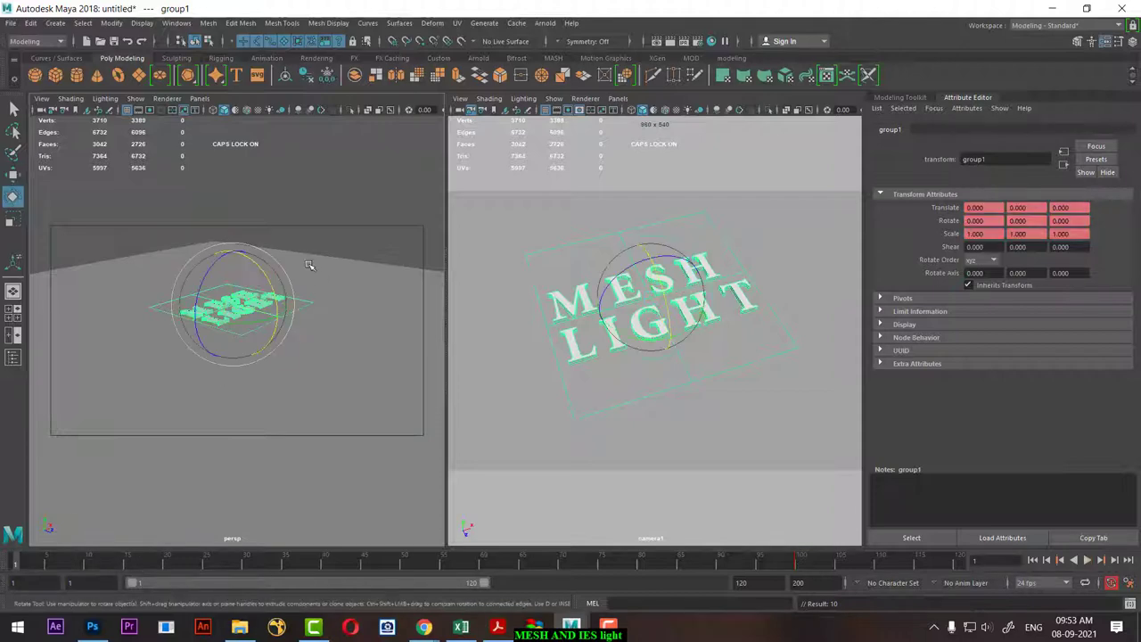
drag(218, 265, 180, 310)
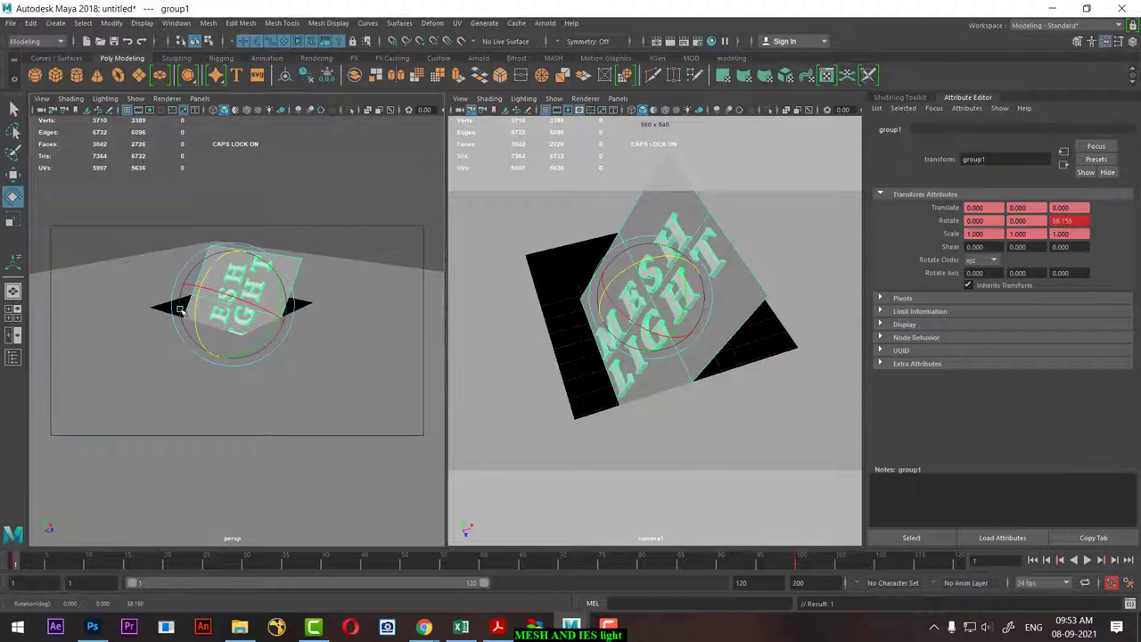
key(s)
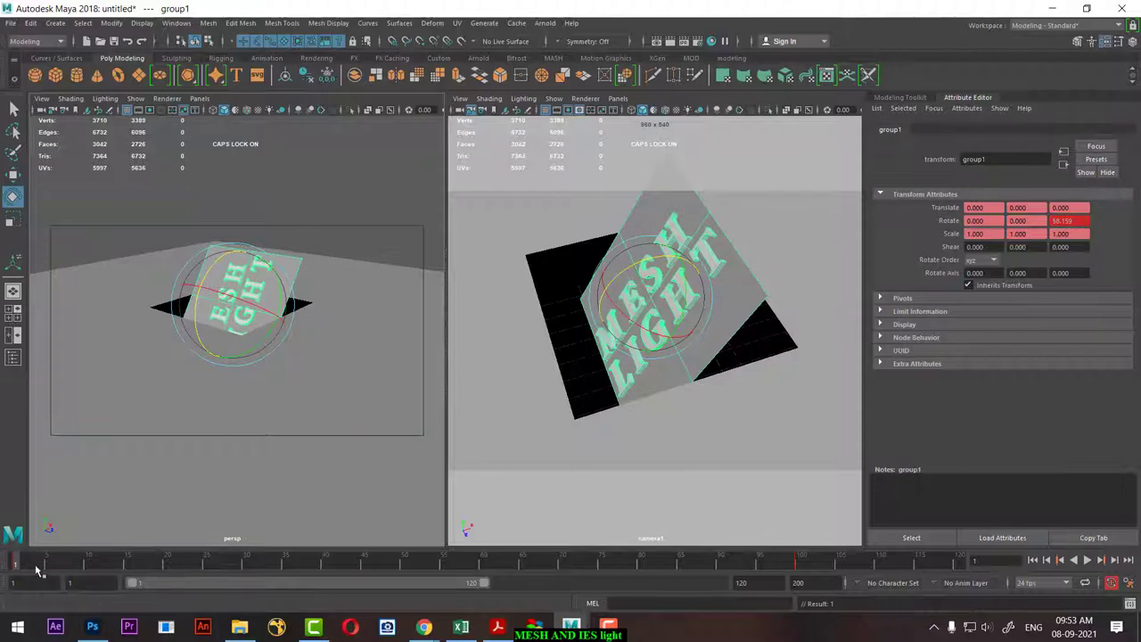
Set the playback range end to frame 100 and play the animation from the start.
key(alt+v)
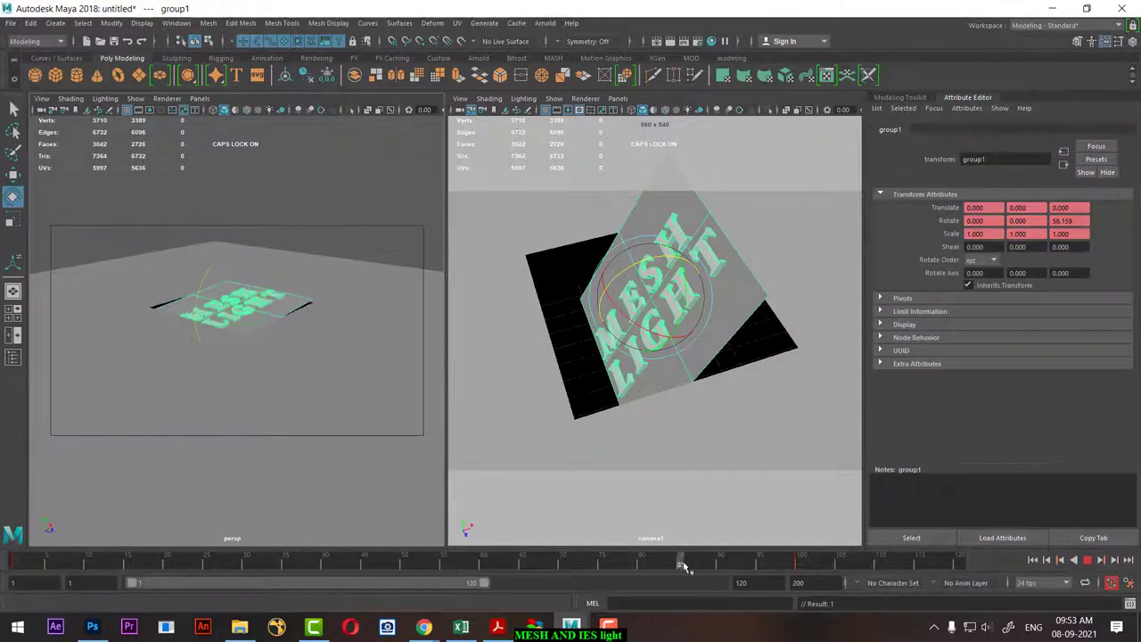
key(alt+v)
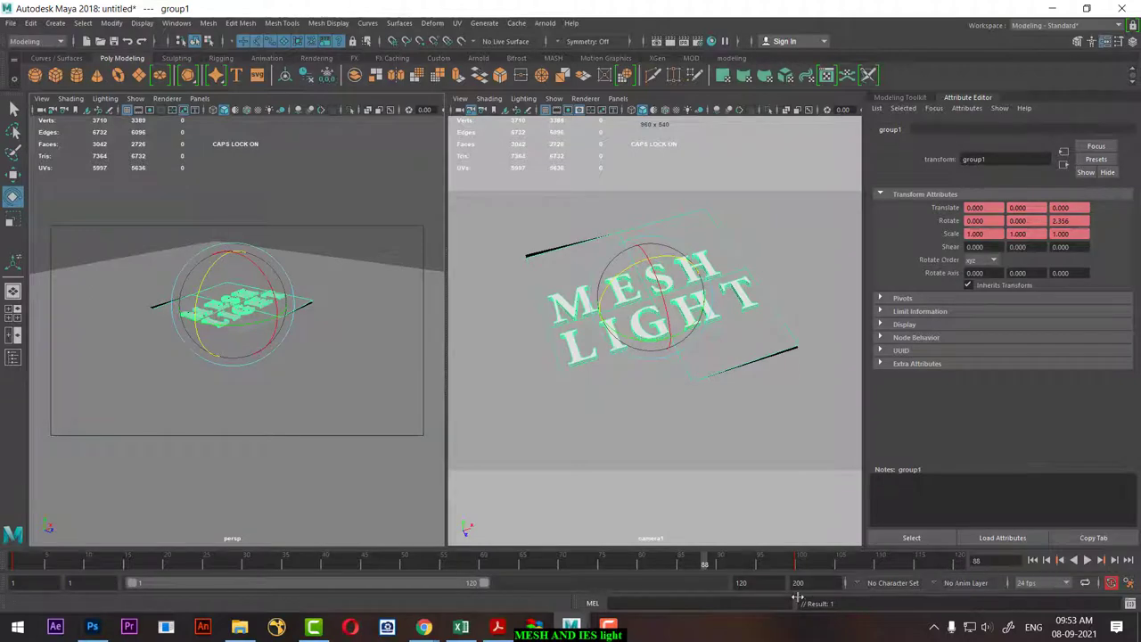
double_click(741, 582)
text(1)
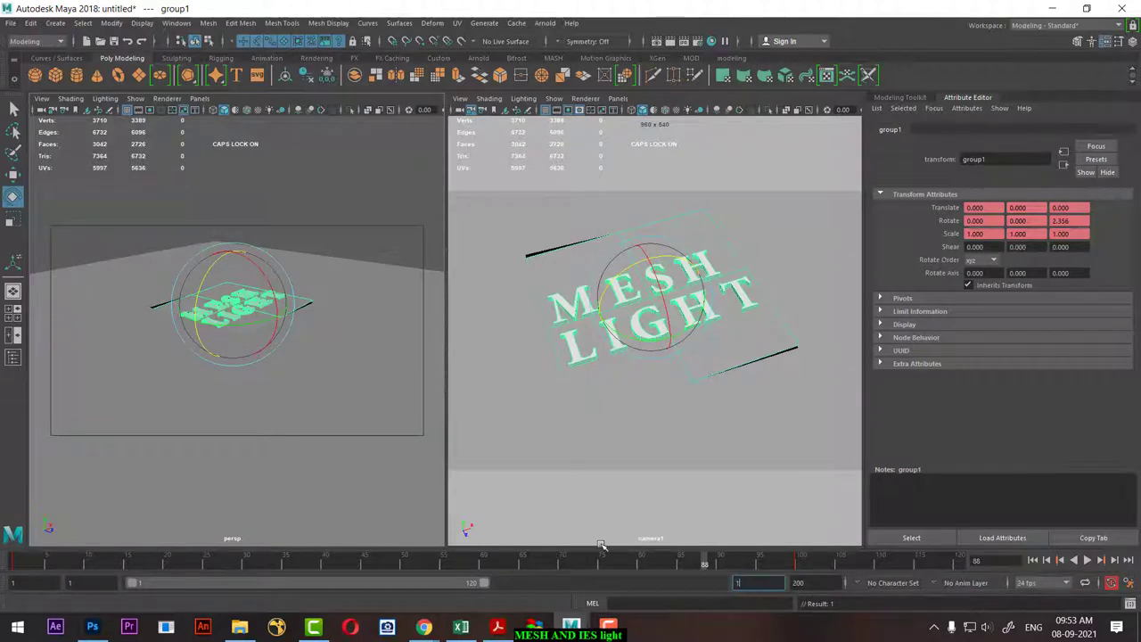
text(00)
key(Return)
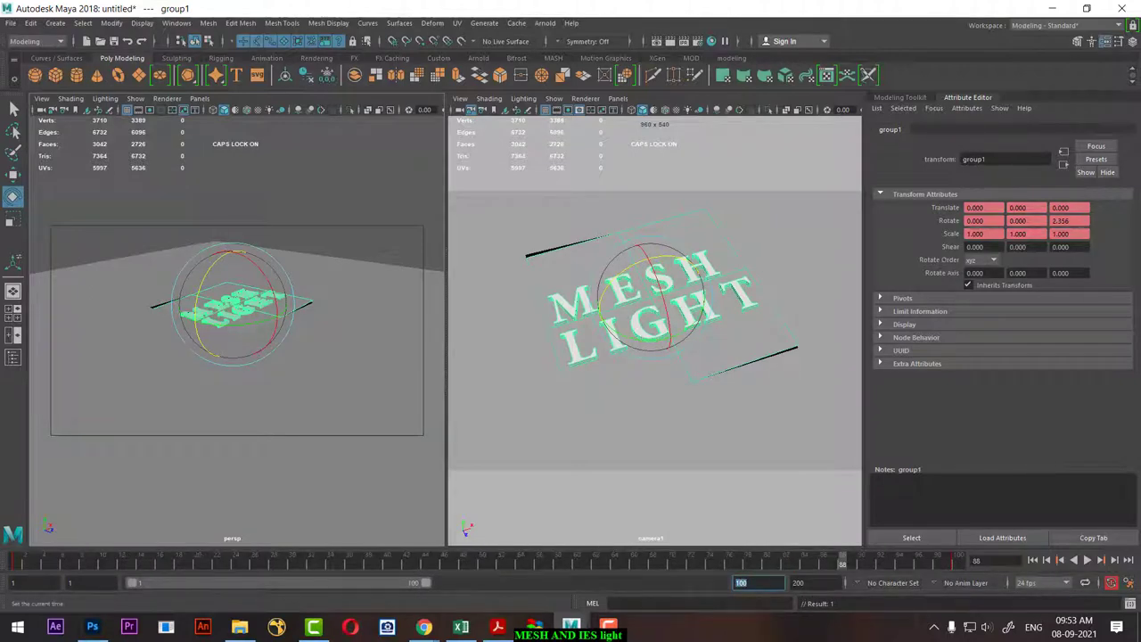
click(1032, 560)
click(1087, 560)
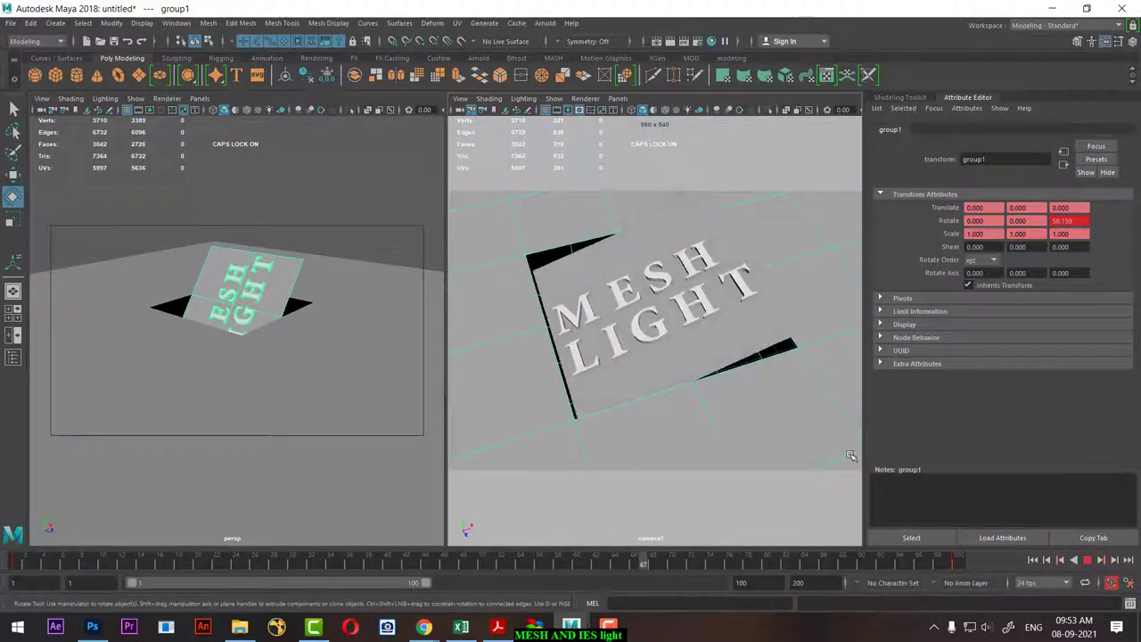
Stop playback, select the backdrop floor faces, and apply Extrude Face to them.
click(1088, 564)
click(284, 287)
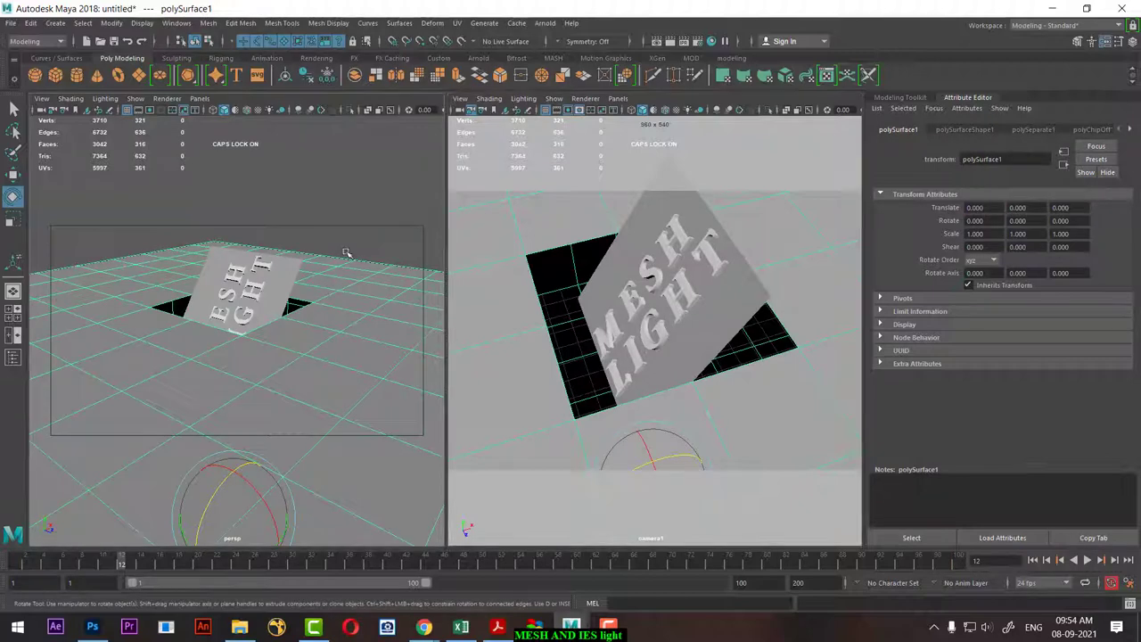
click(326, 290)
key(ctrl+z)
key(w)
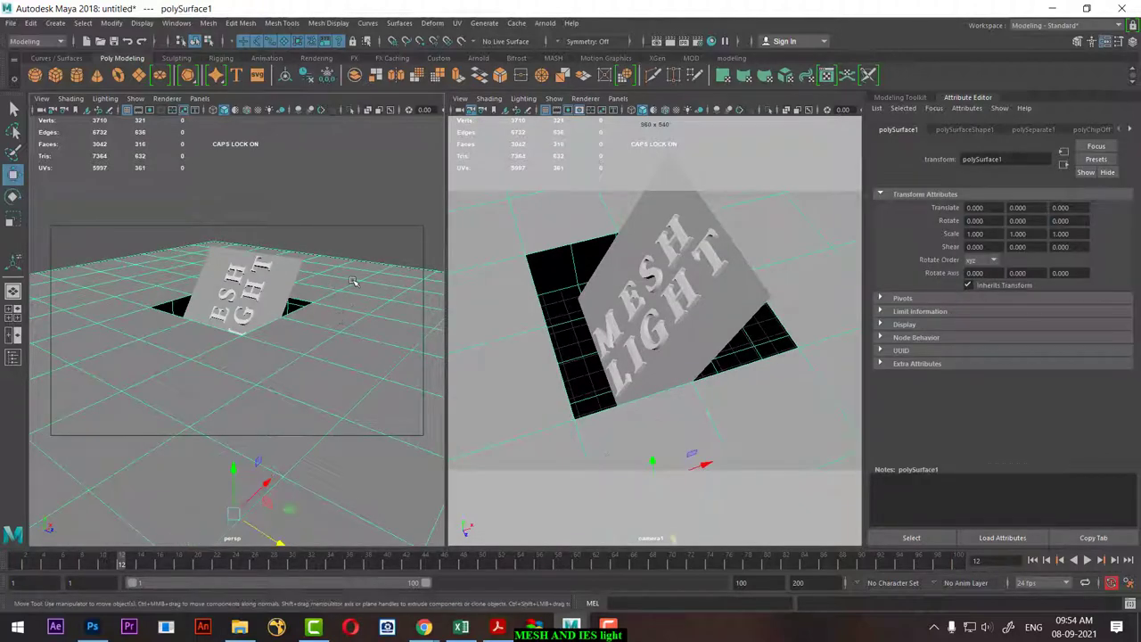
right_drag(339, 318, 343, 318)
click(343, 317)
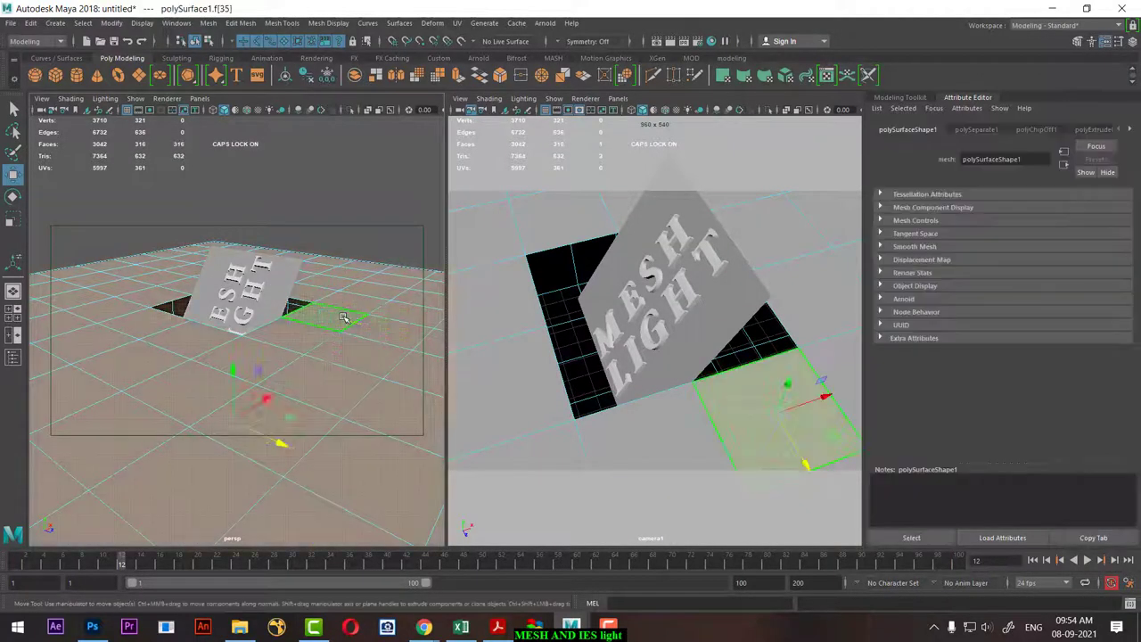
shift+right_click(348, 241)
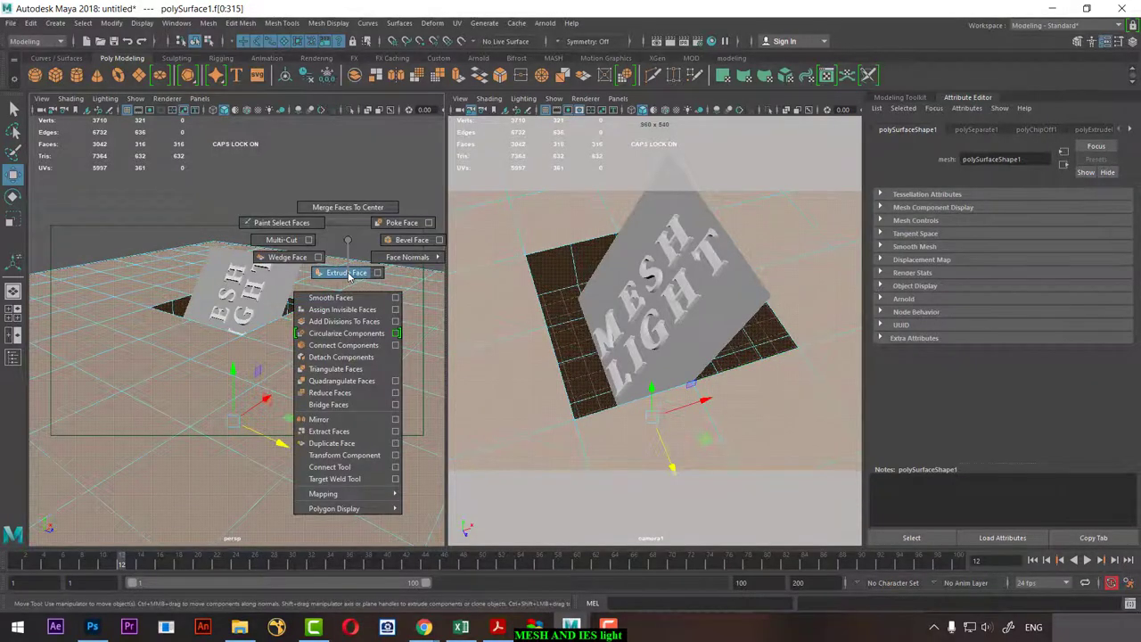
click(344, 272)
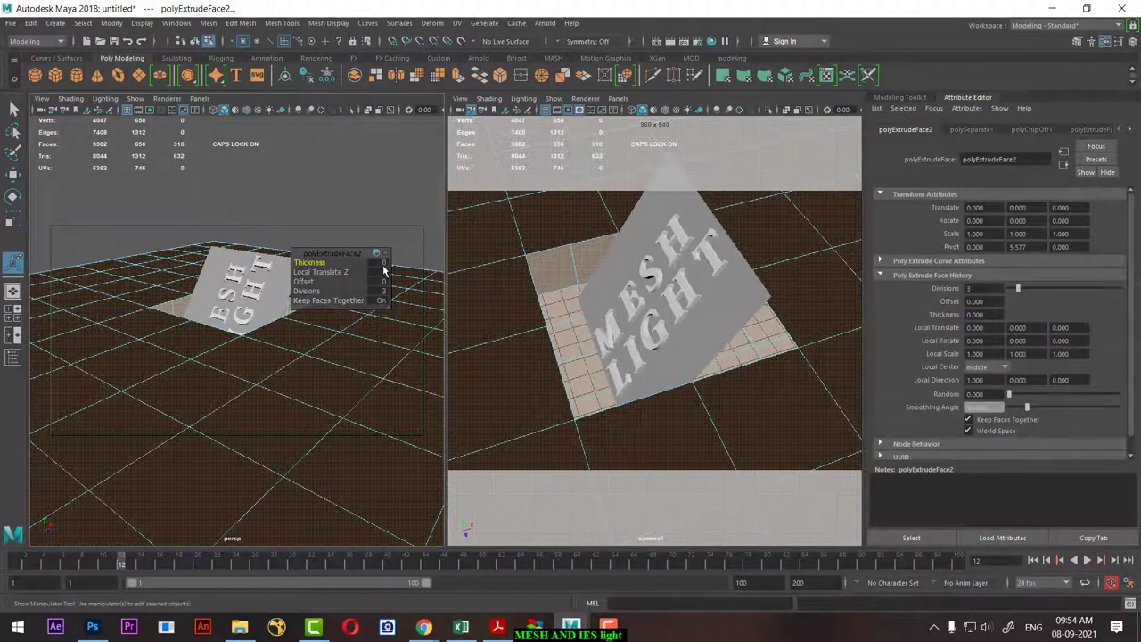
Set the floor extrusion Thickness to 0.1 and return to Object Mode.
click(380, 261)
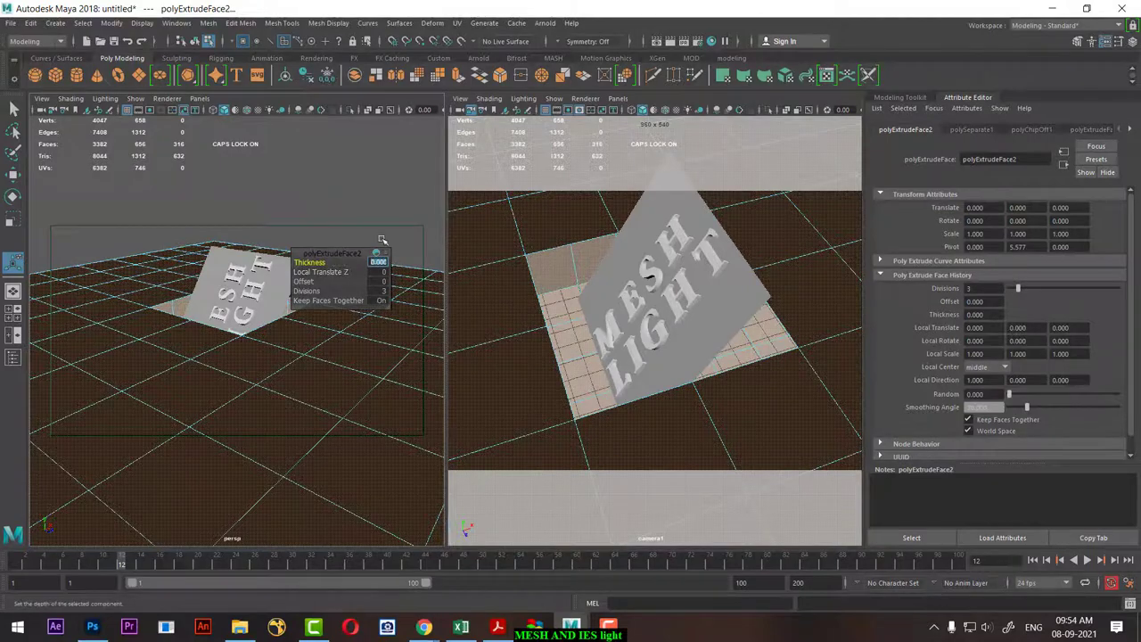
text(1)
key(Return)
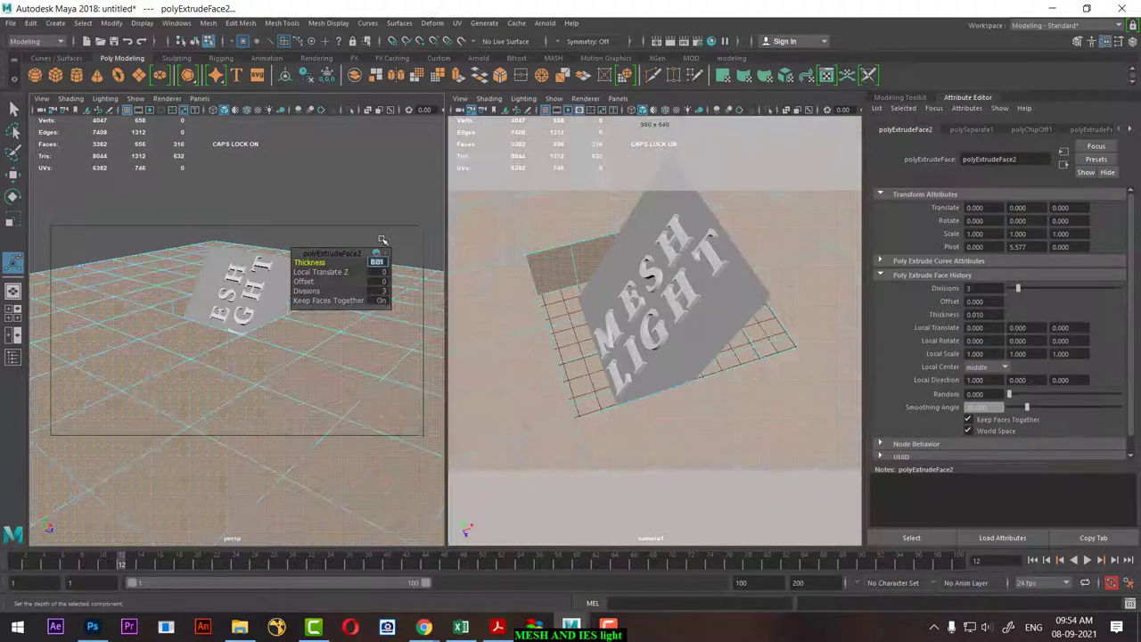
mouse_move(381, 232)
alt+mouse_down()
mouse_move(148, 398)
mouse_move(440, 243)
alt+mouse_up()
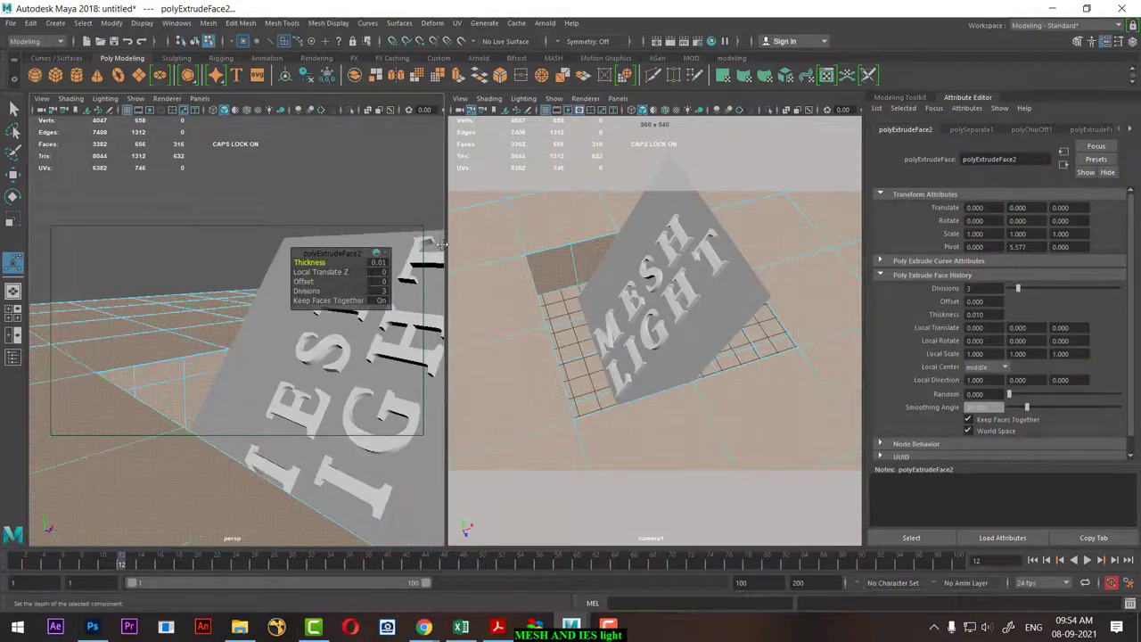
click(379, 264)
text(0.05)
key(Return)
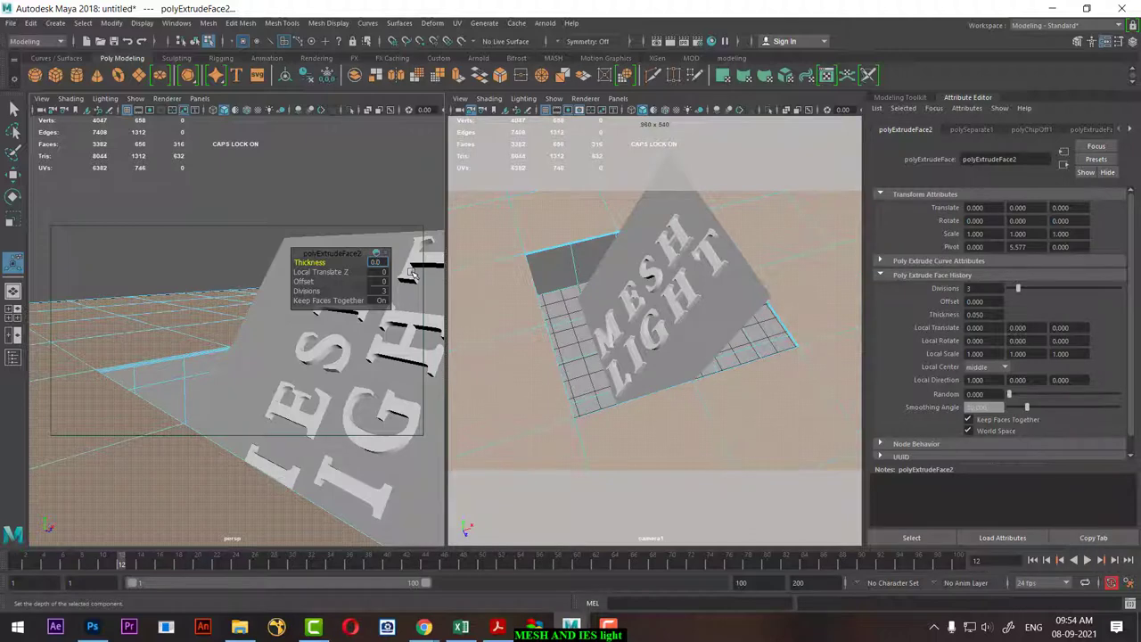
text(1)
key(Return)
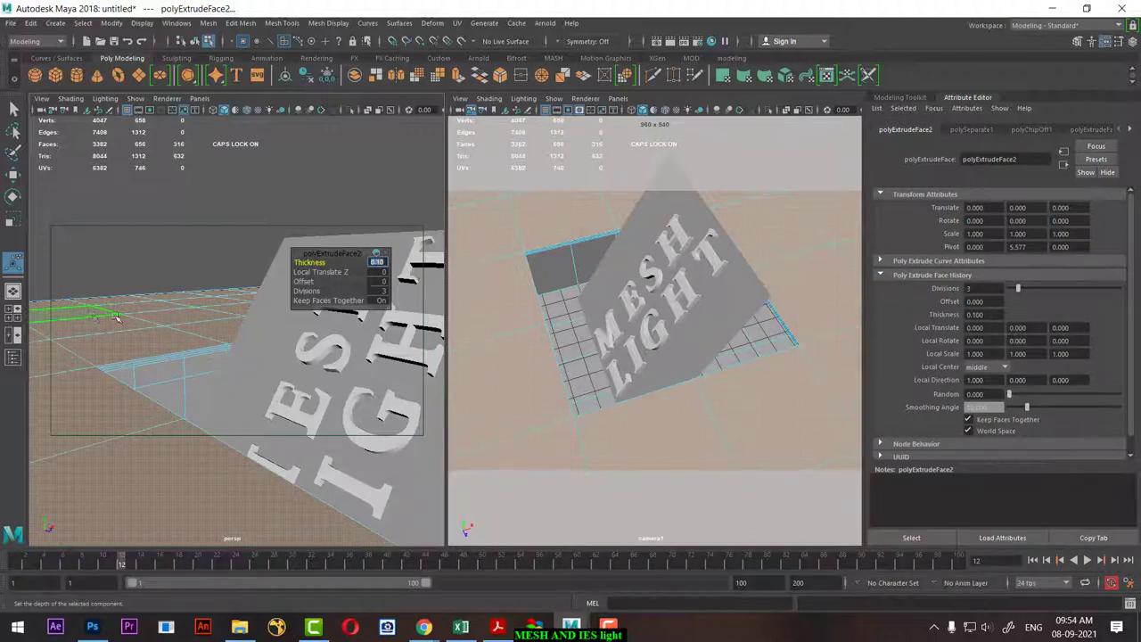
right_drag(115, 317, 203, 233)
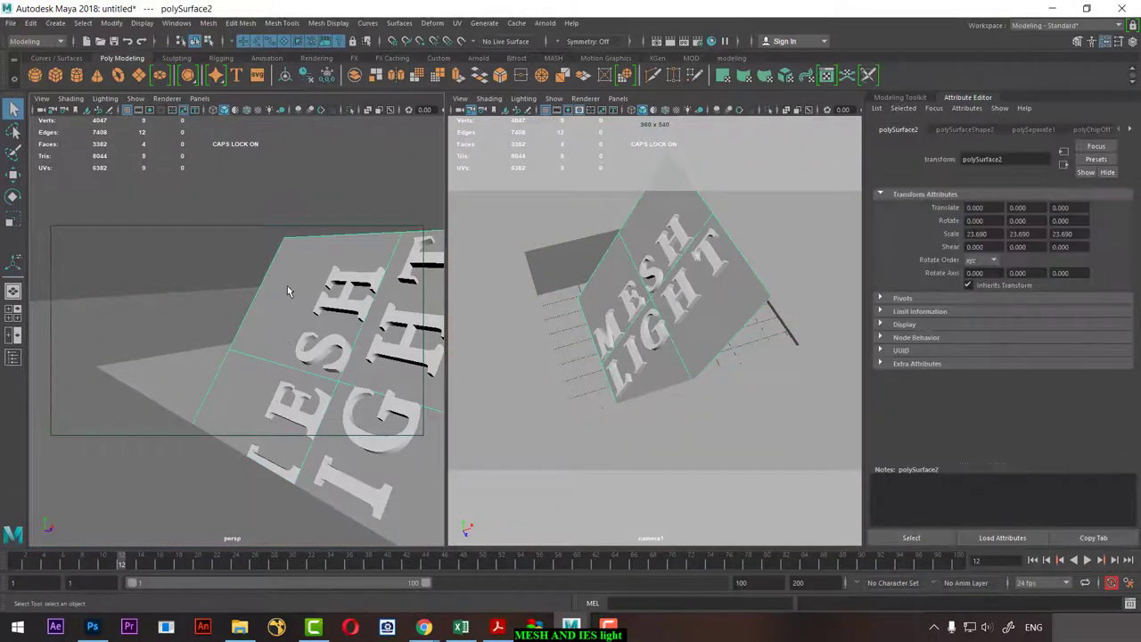
Extrude polySurface2's tilted panel faces with Thickness 0.1, return to Object Mode, and deselect.
right_drag(287, 287, 279, 317)
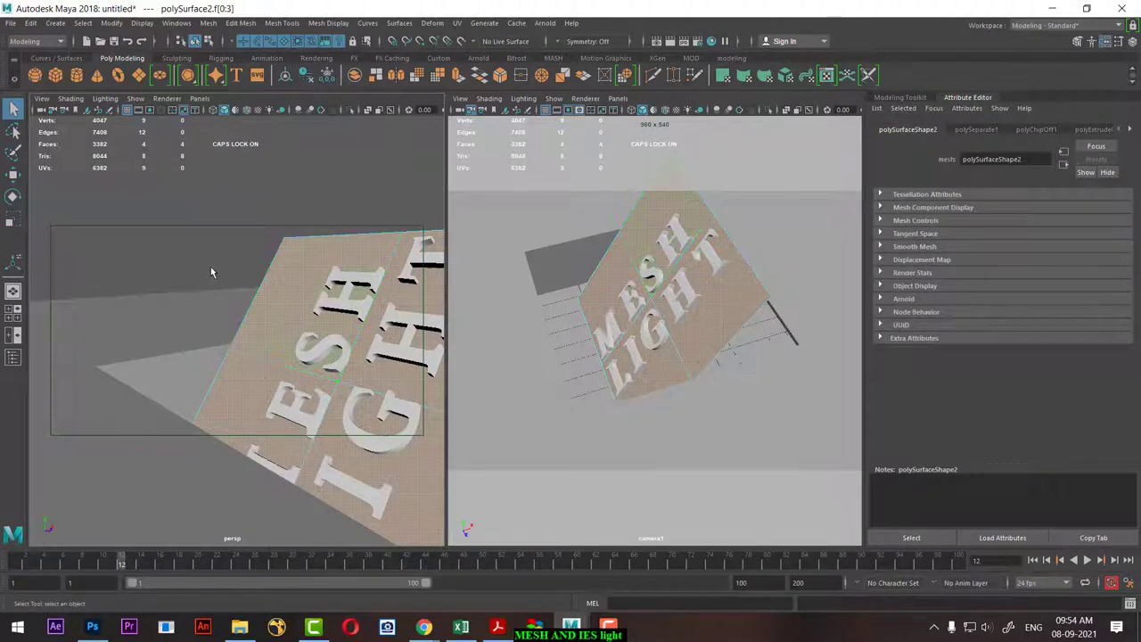
shift+right_drag(178, 241, 179, 265)
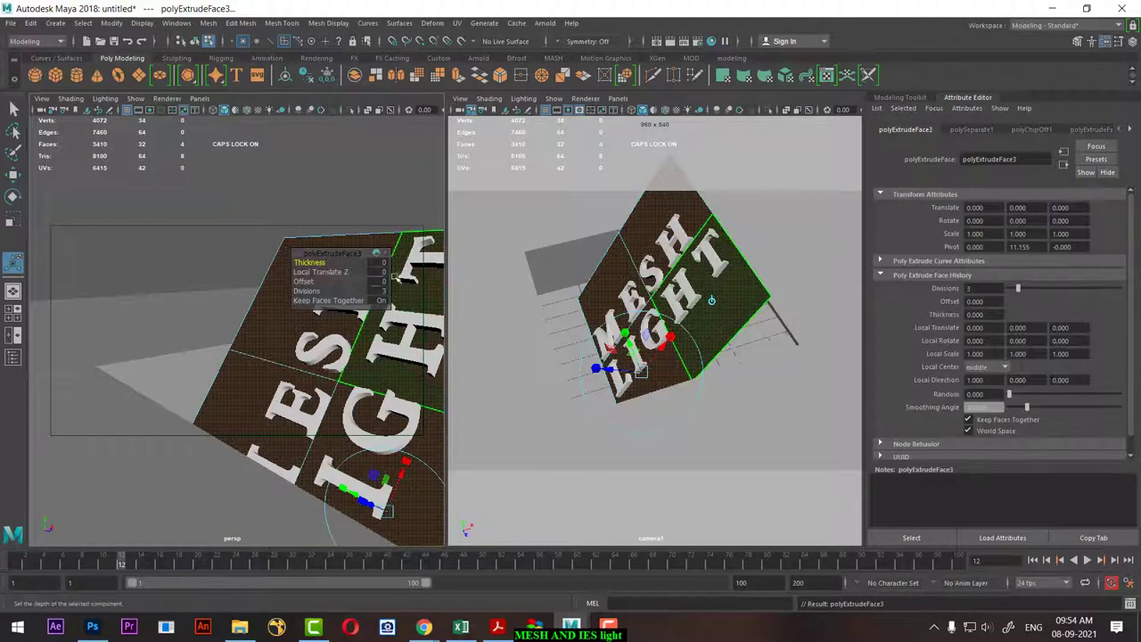
click(378, 264)
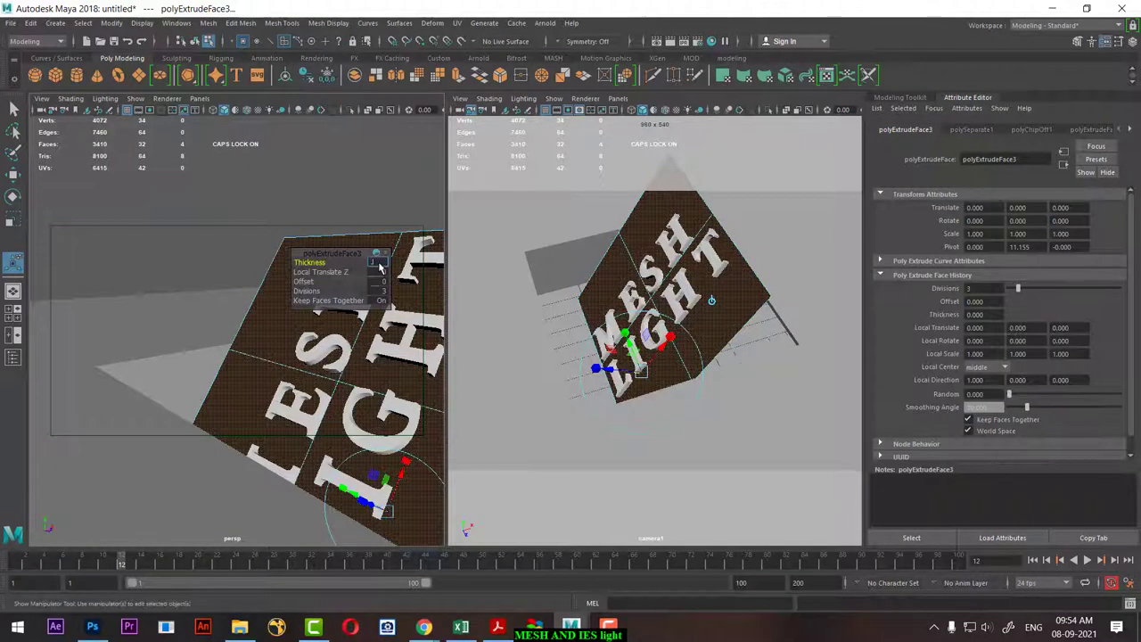
key(Return)
right_drag(318, 310, 319, 267)
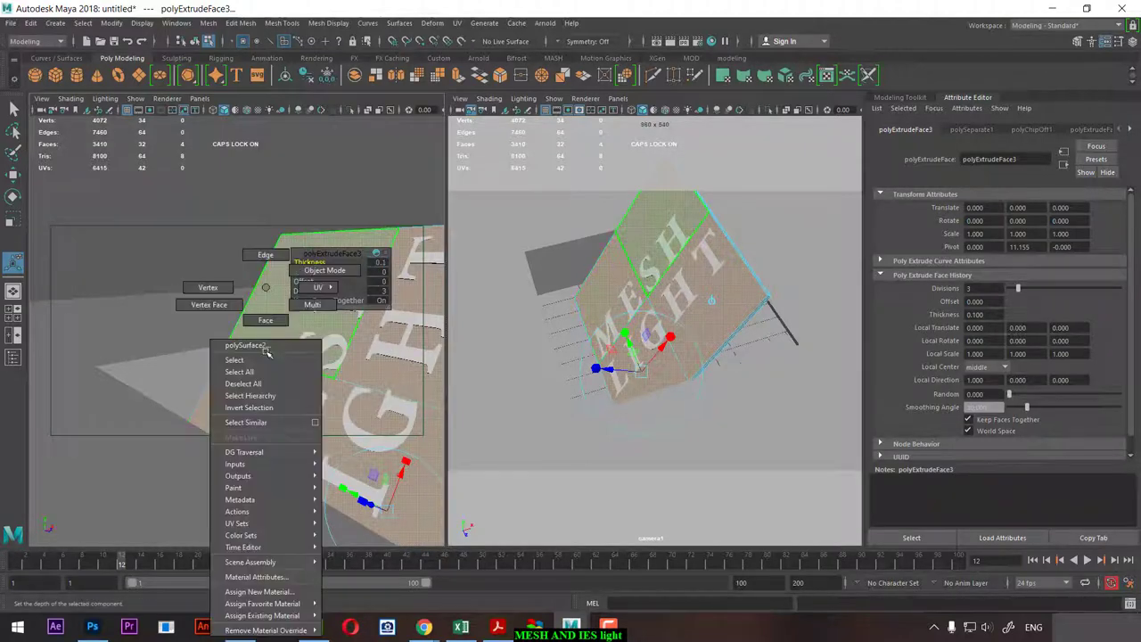
click(207, 224)
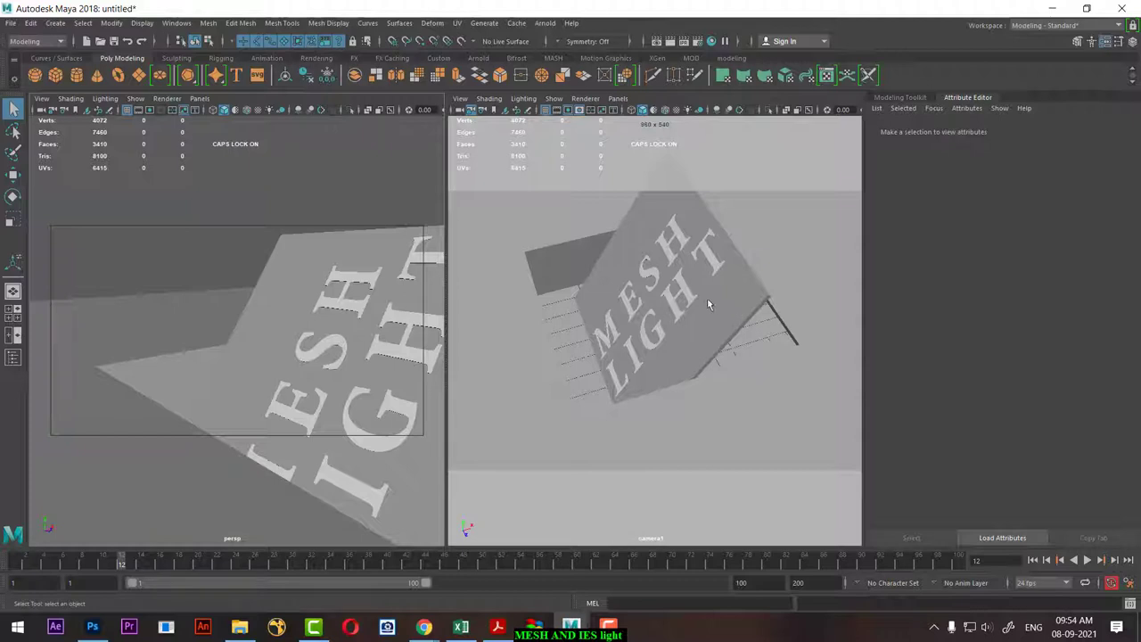
At frame 100, raise the MESH LIGHT text to Translate Y 11.052, then replay, stopping at frame 25.
click(344, 319)
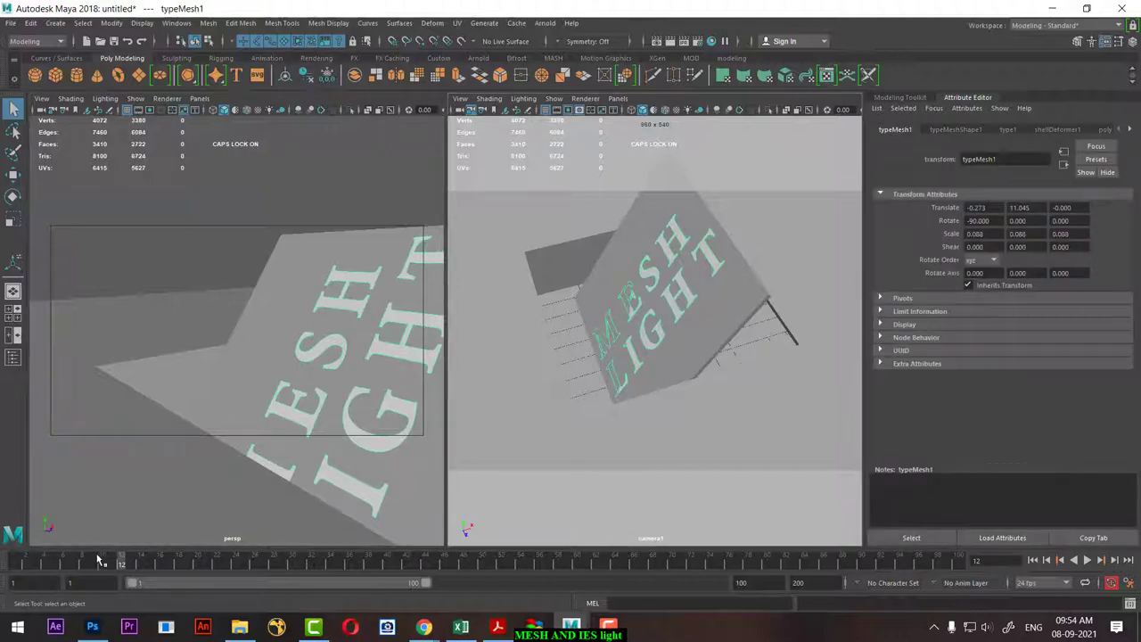
drag(100, 559, 15, 559)
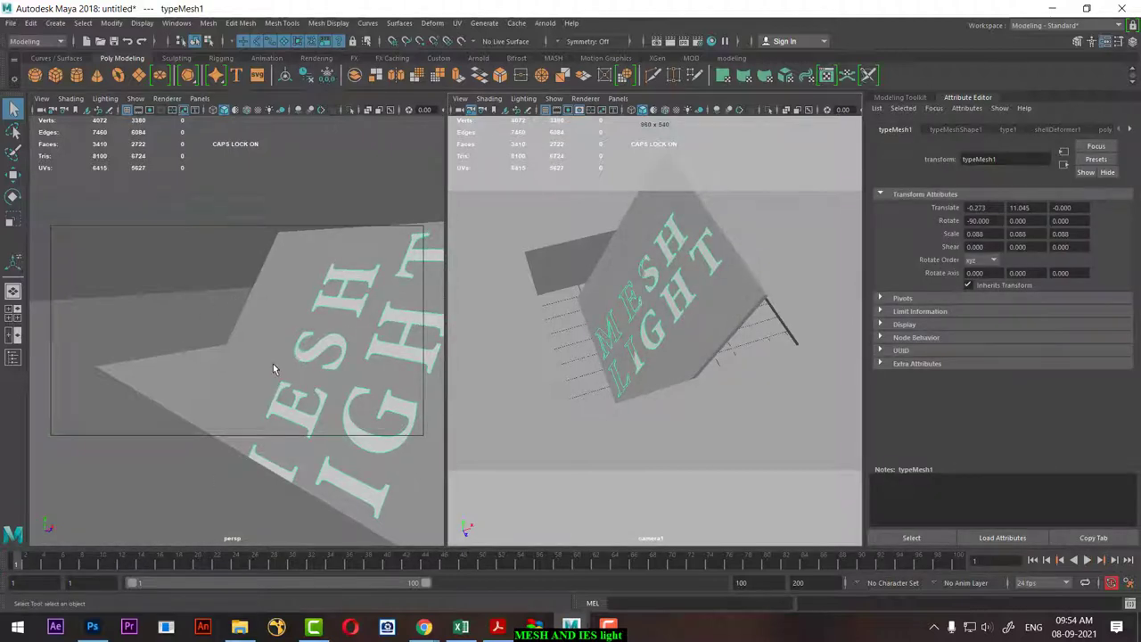
key(period)
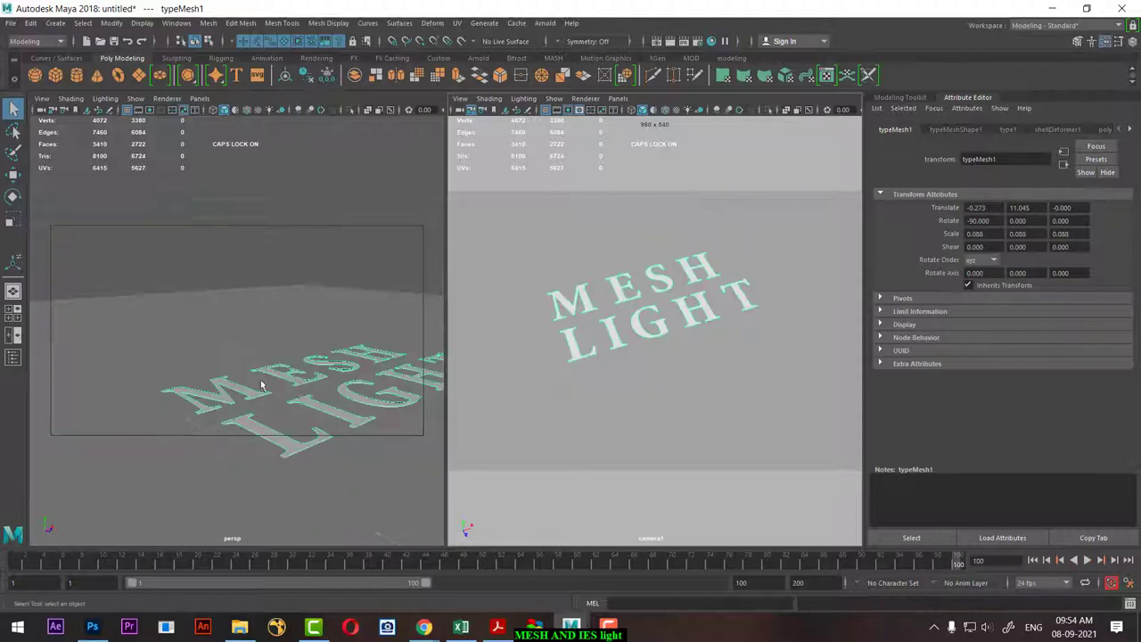
key(w)
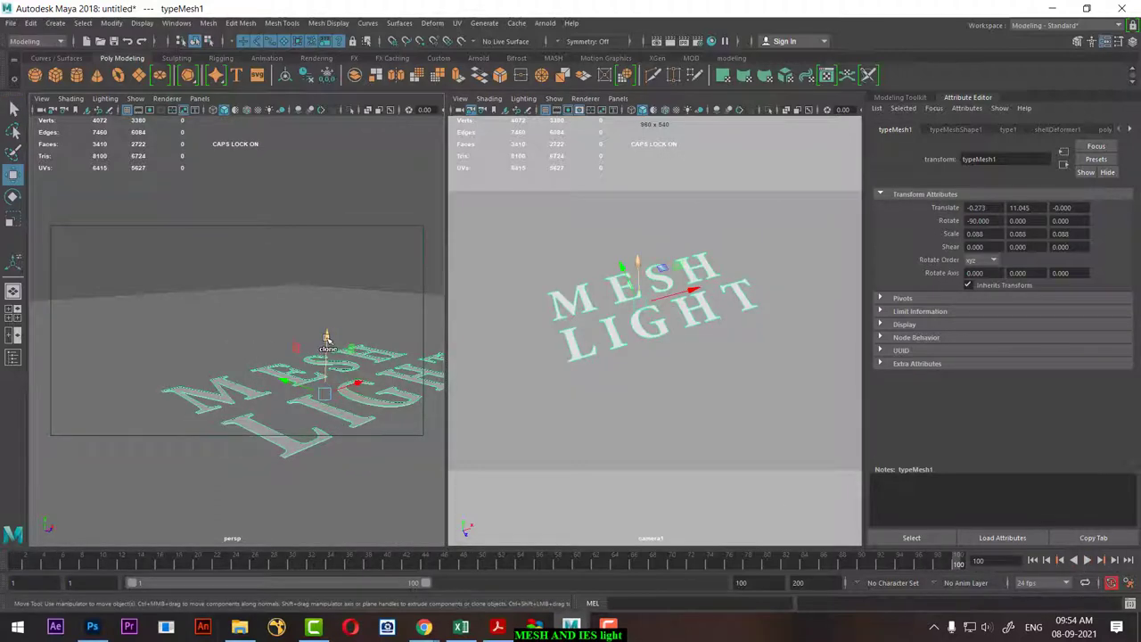
drag(327, 339, 328, 329)
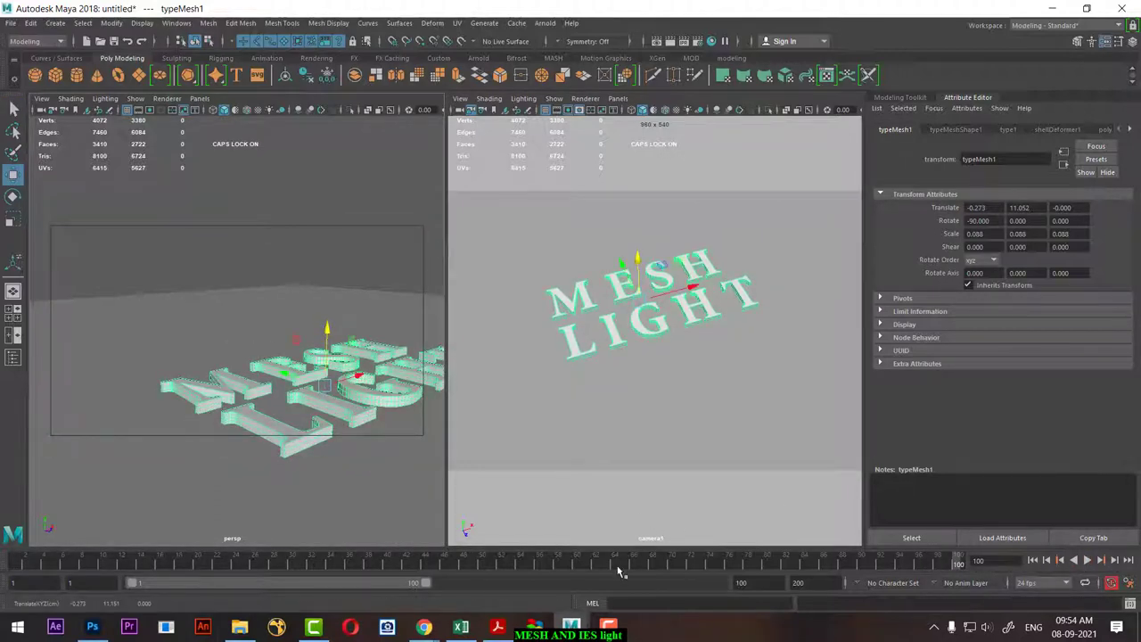
key(alt+v)
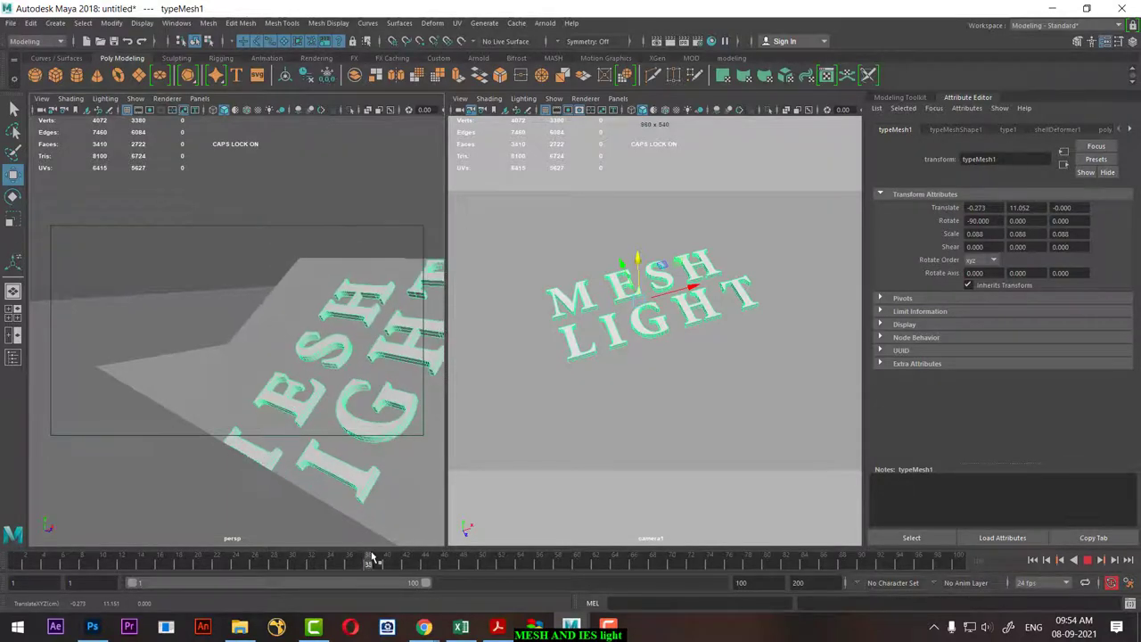
key(alt+v)
click(772, 374)
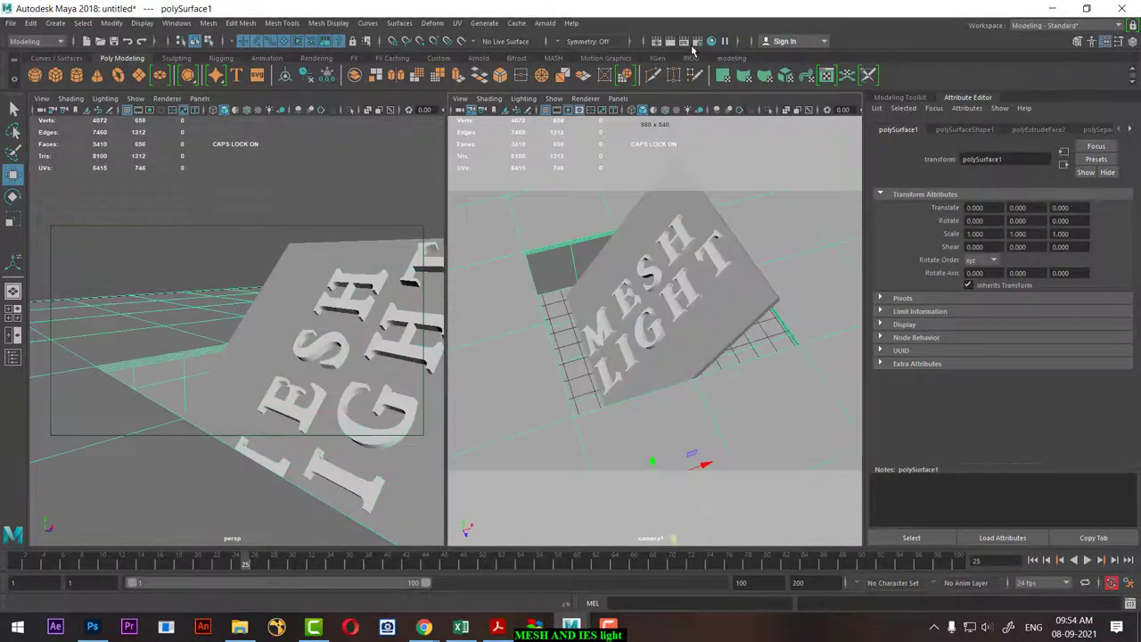
click(669, 42)
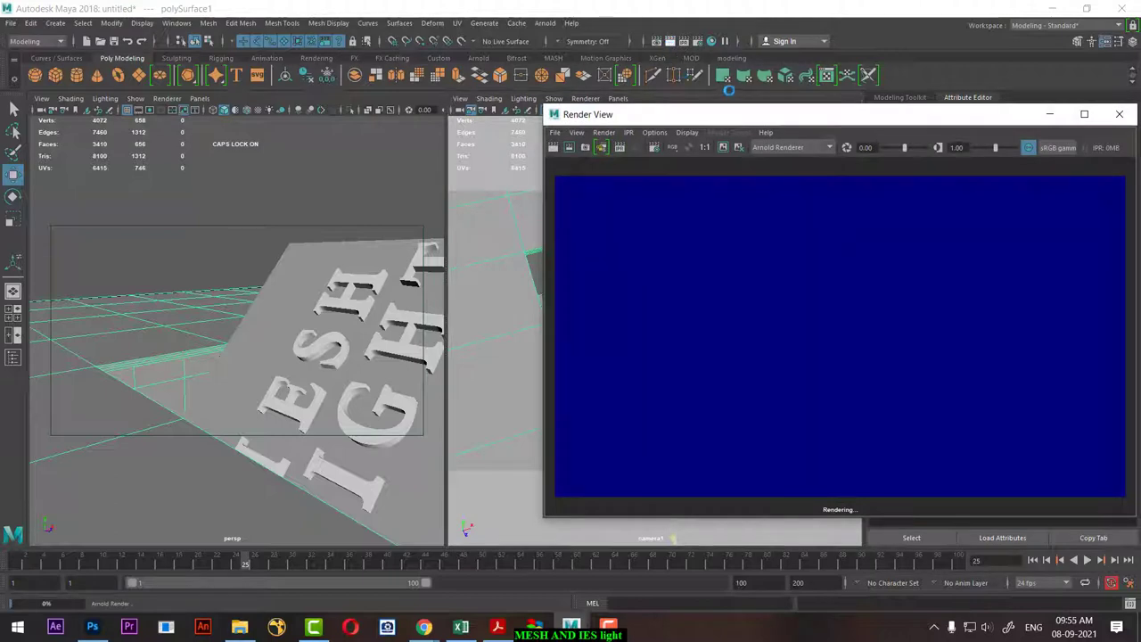
click(1119, 114)
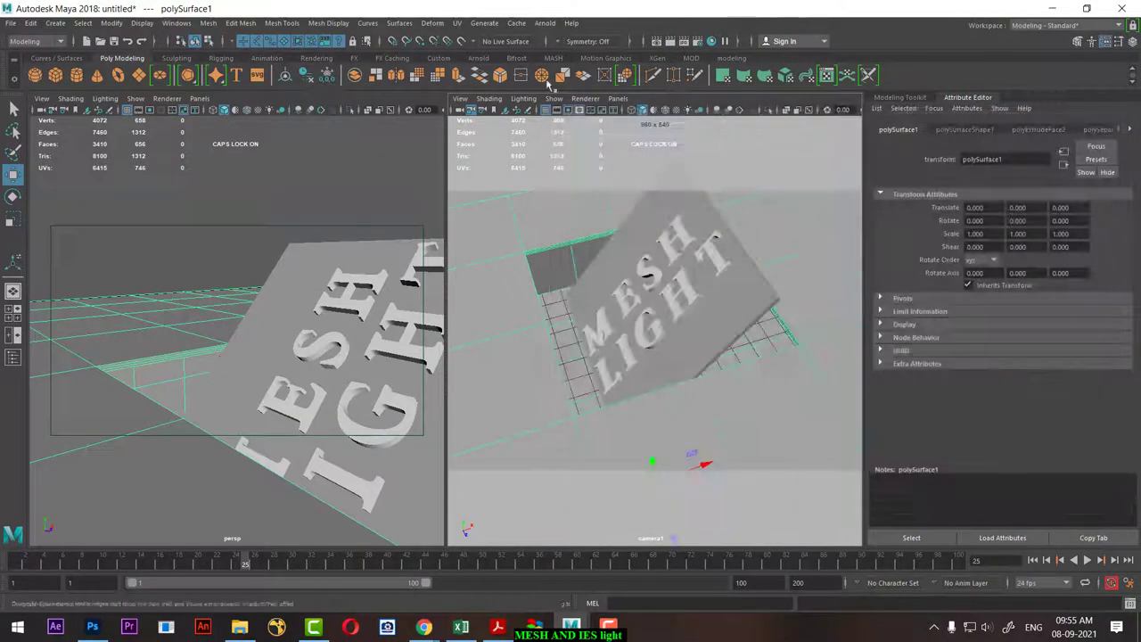
click(486, 25)
click(486, 24)
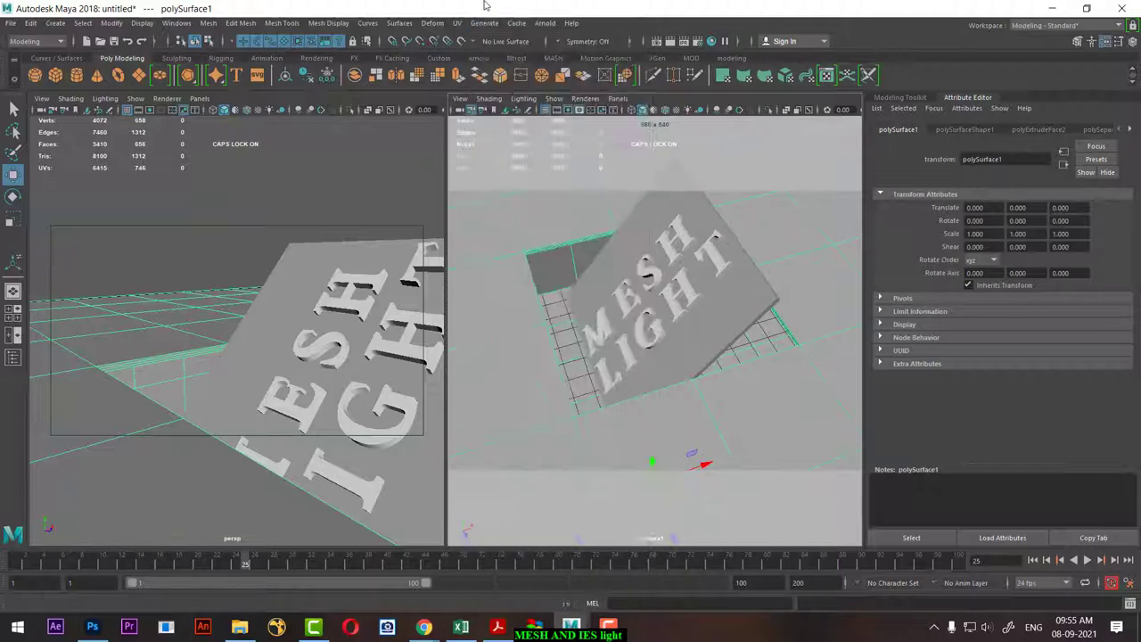
click(706, 309)
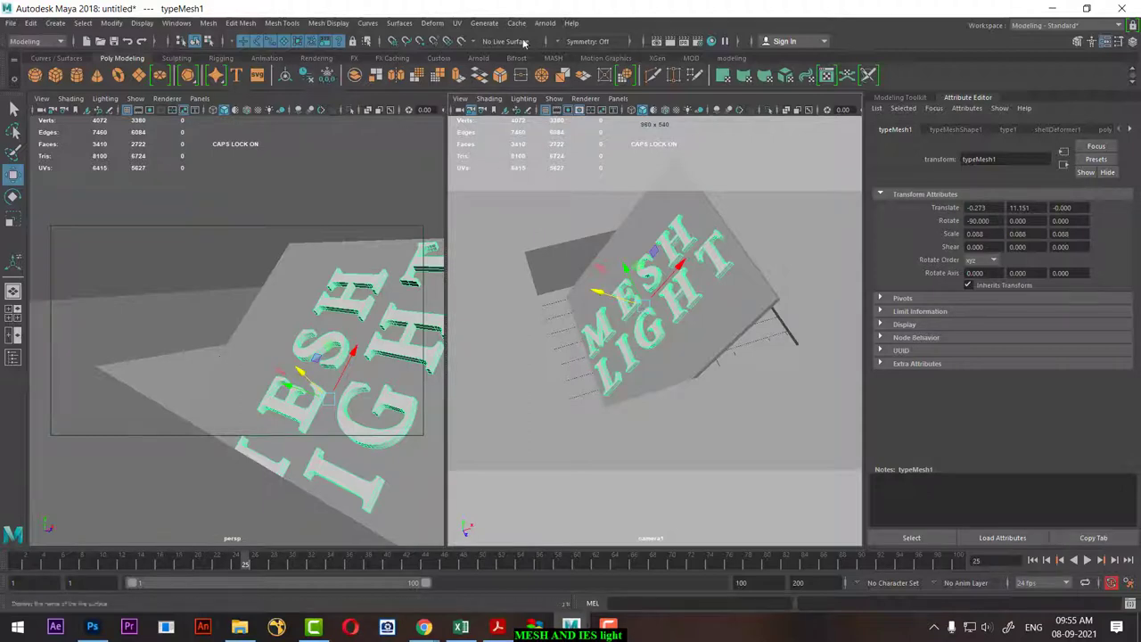
Create Arnold mesh light light_typeMesh1 from the text, test-render it, then select the backdrop plane.
click(544, 23)
mouse_move(556, 82)
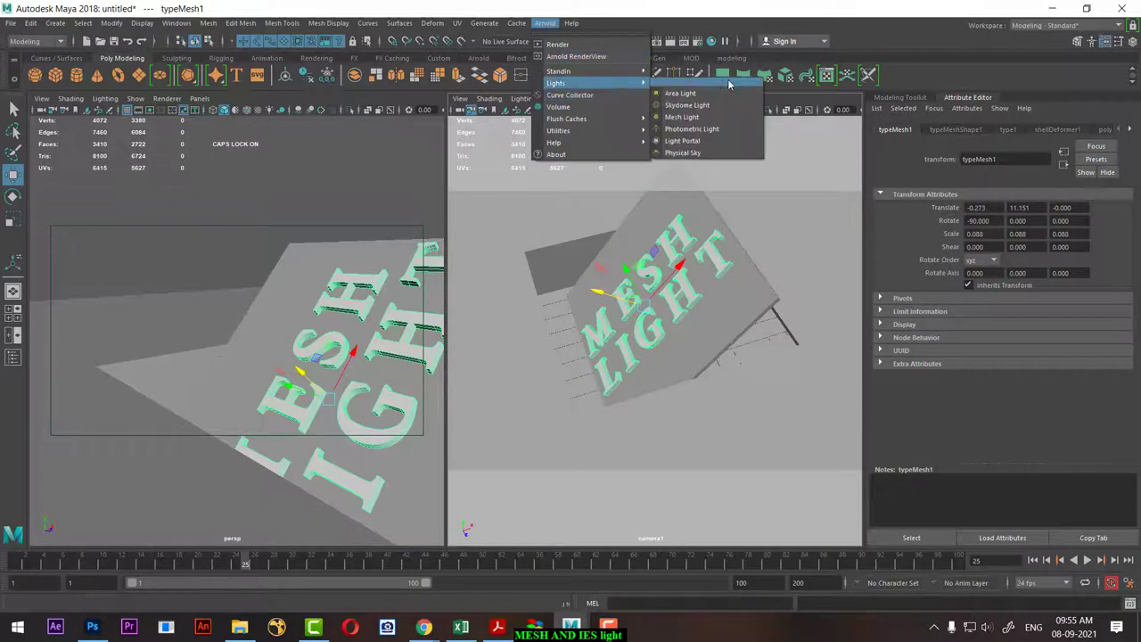
click(731, 126)
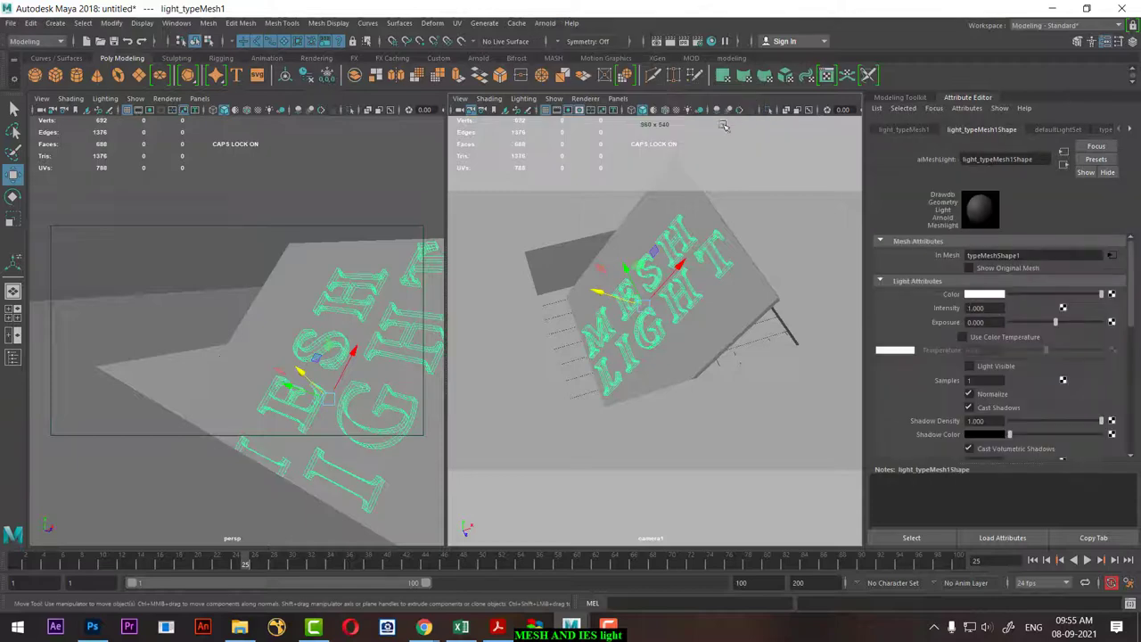
click(670, 42)
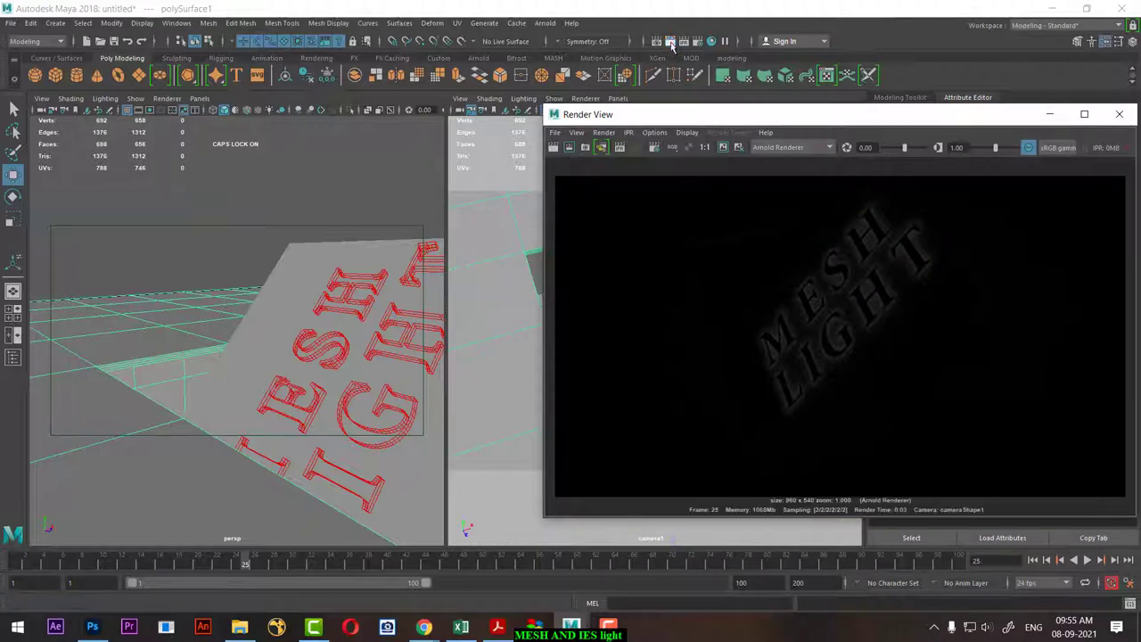
click(1119, 114)
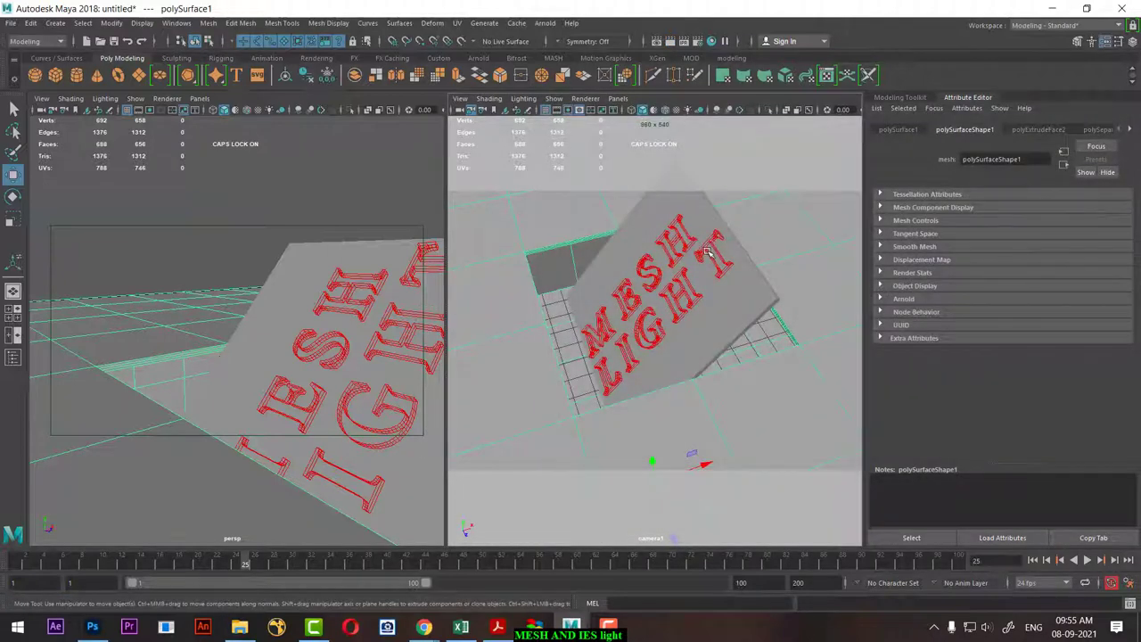
click(707, 252)
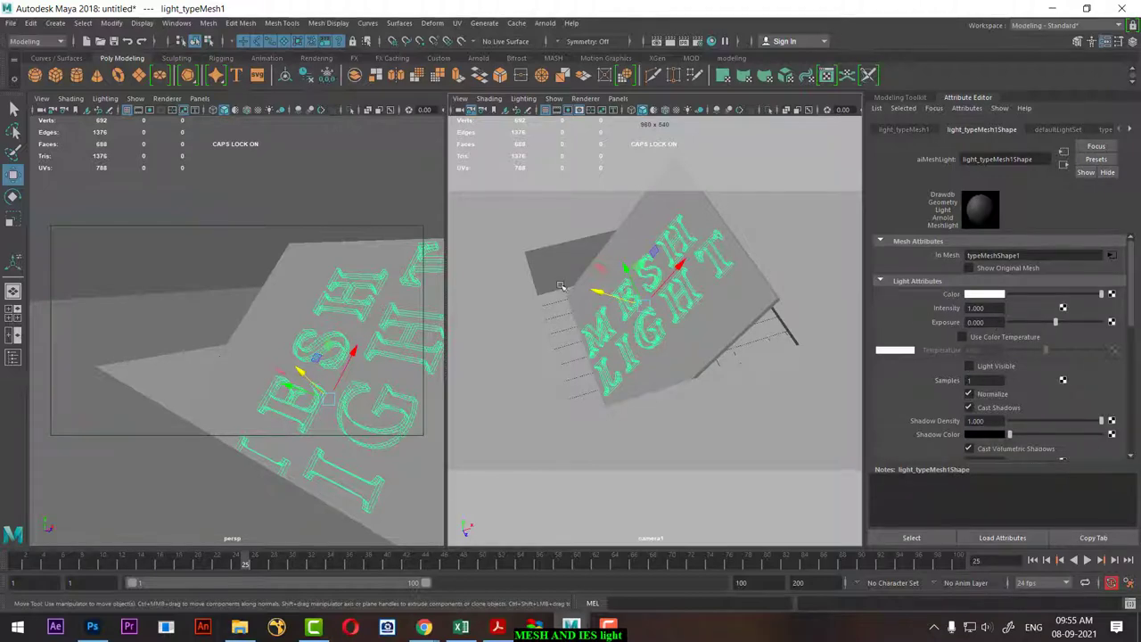
click(230, 268)
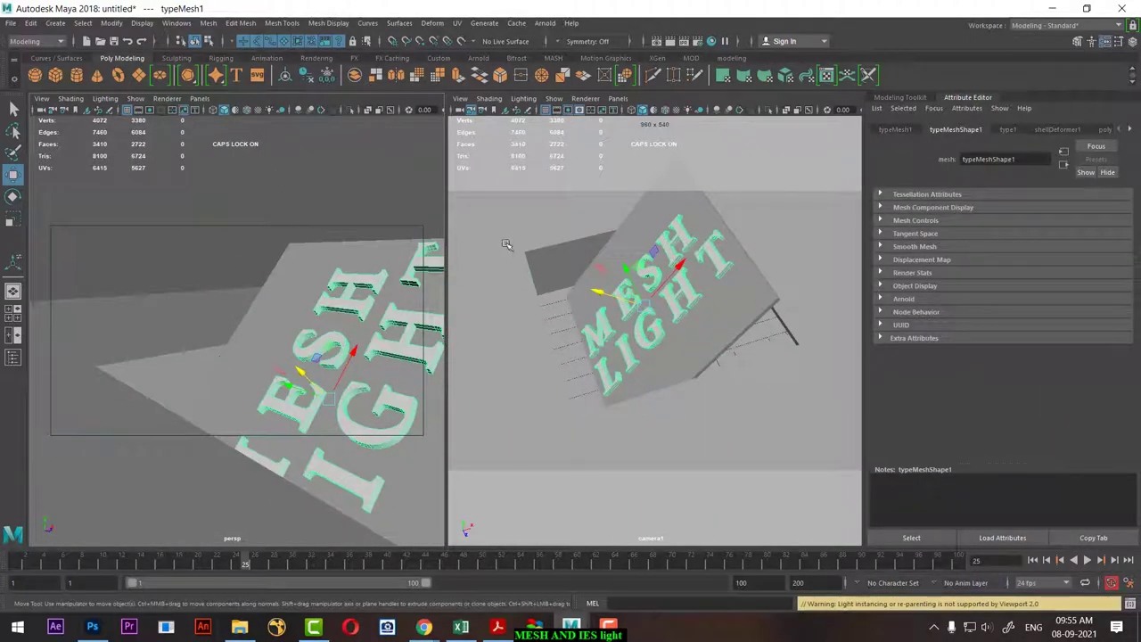
click(252, 310)
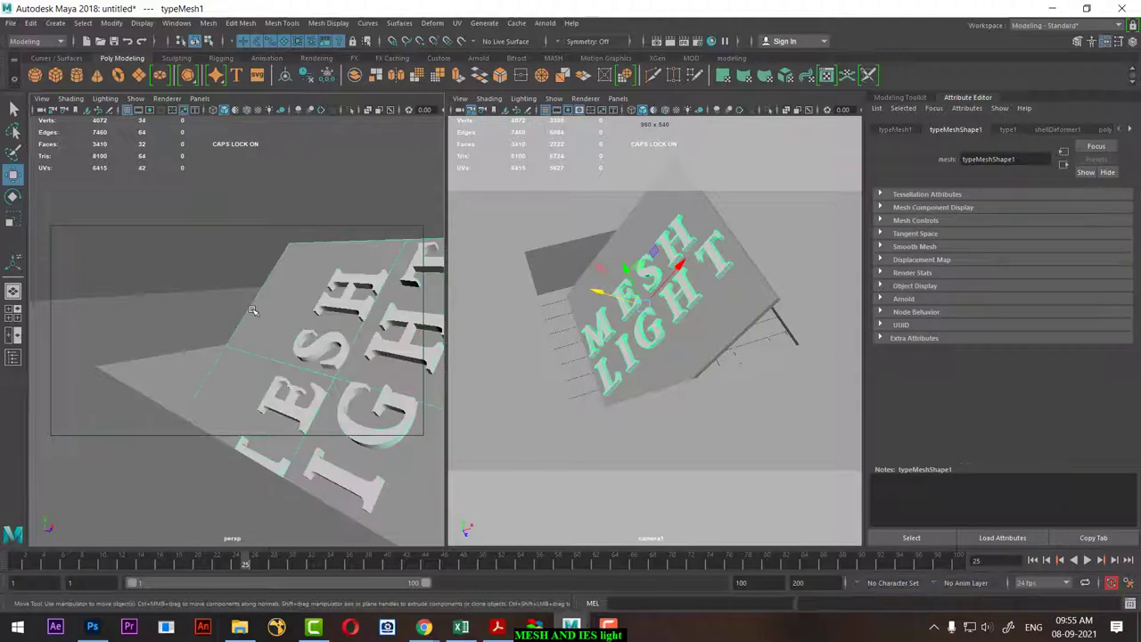
Assign a new Arnold aiStandardSurface material to the backdrop.
click(142, 312)
right_click(95, 288)
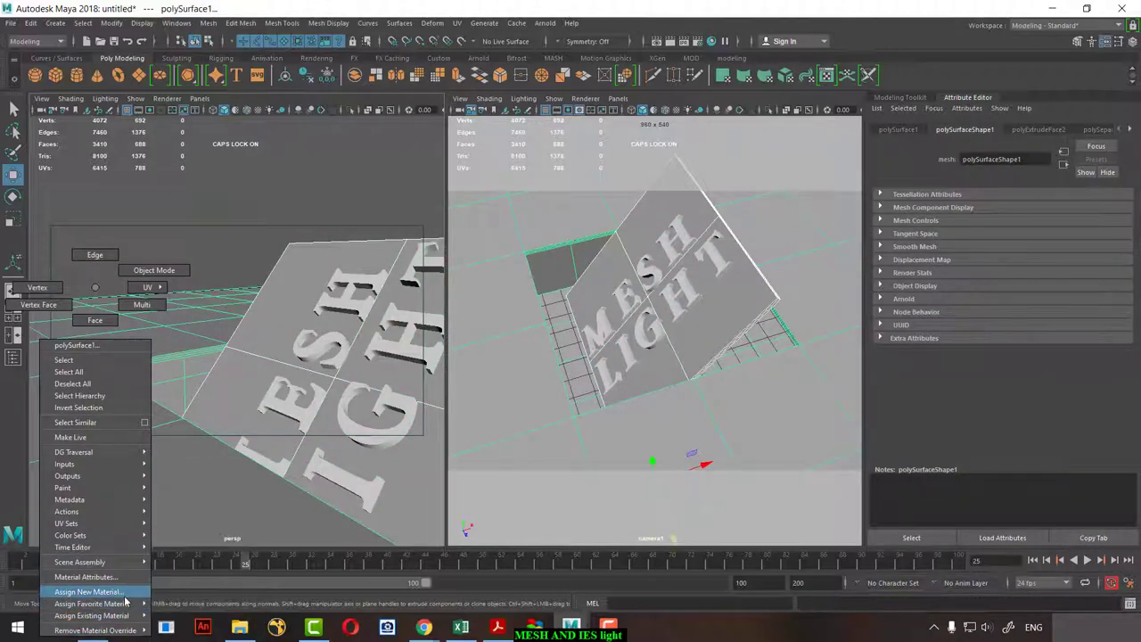
click(87, 592)
click(421, 310)
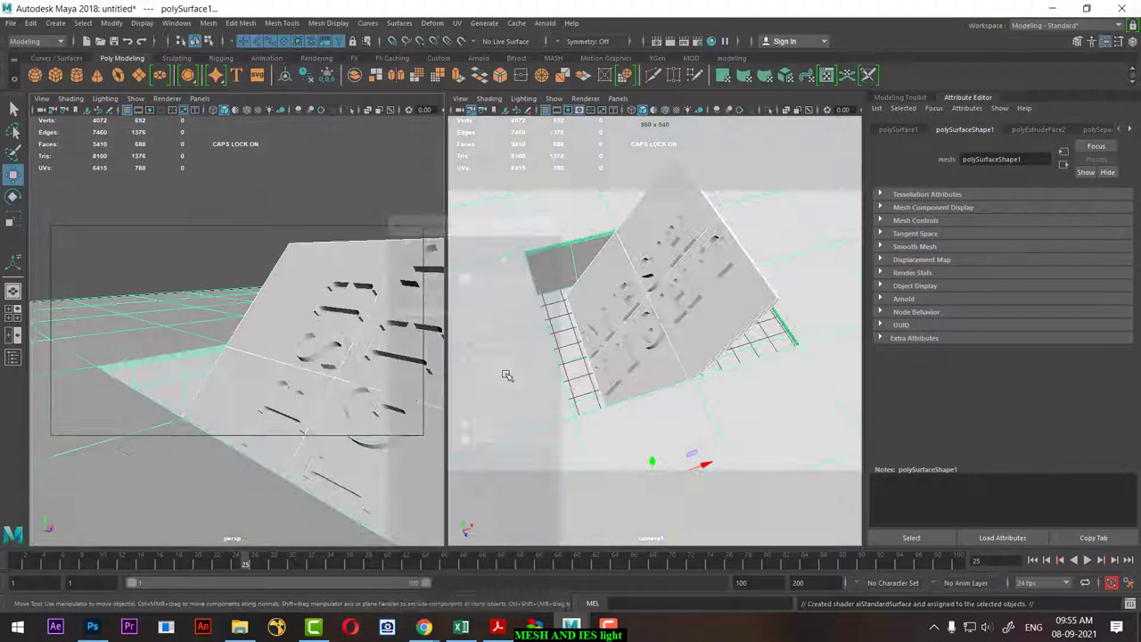
click(512, 375)
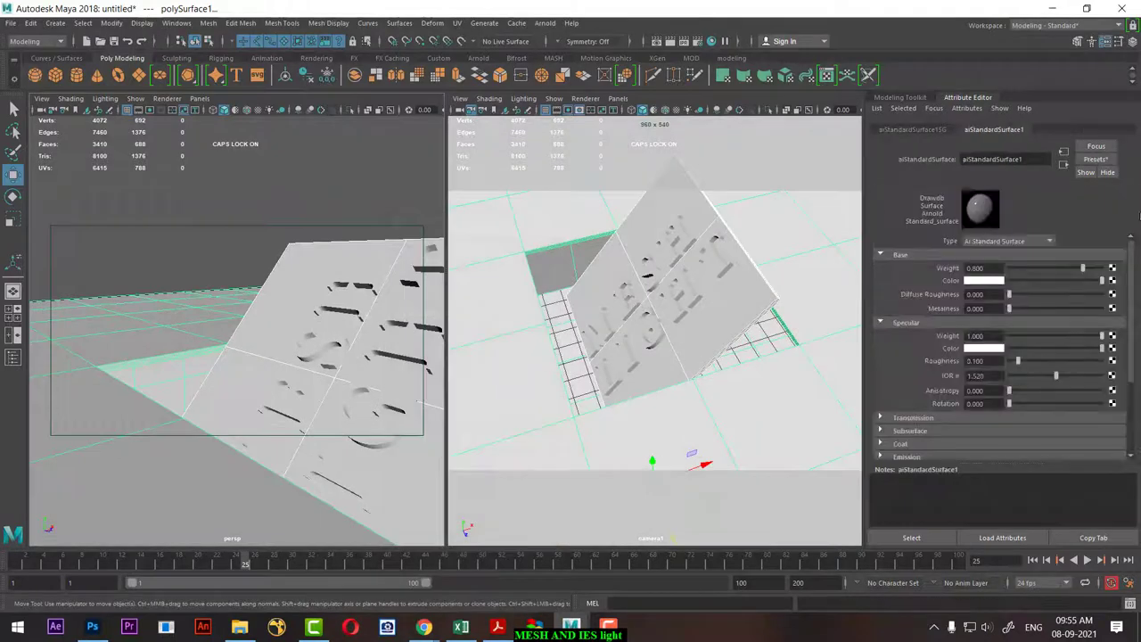
Set the aiStandardSurface1 Base Color to a deep blue.
click(992, 282)
click(987, 253)
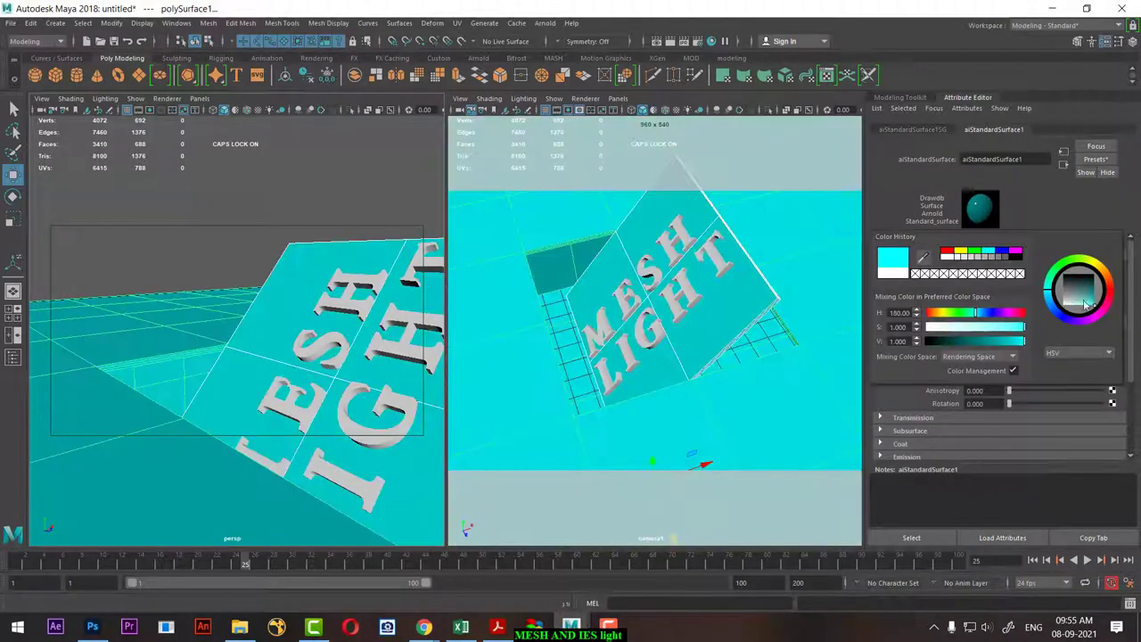
click(1053, 309)
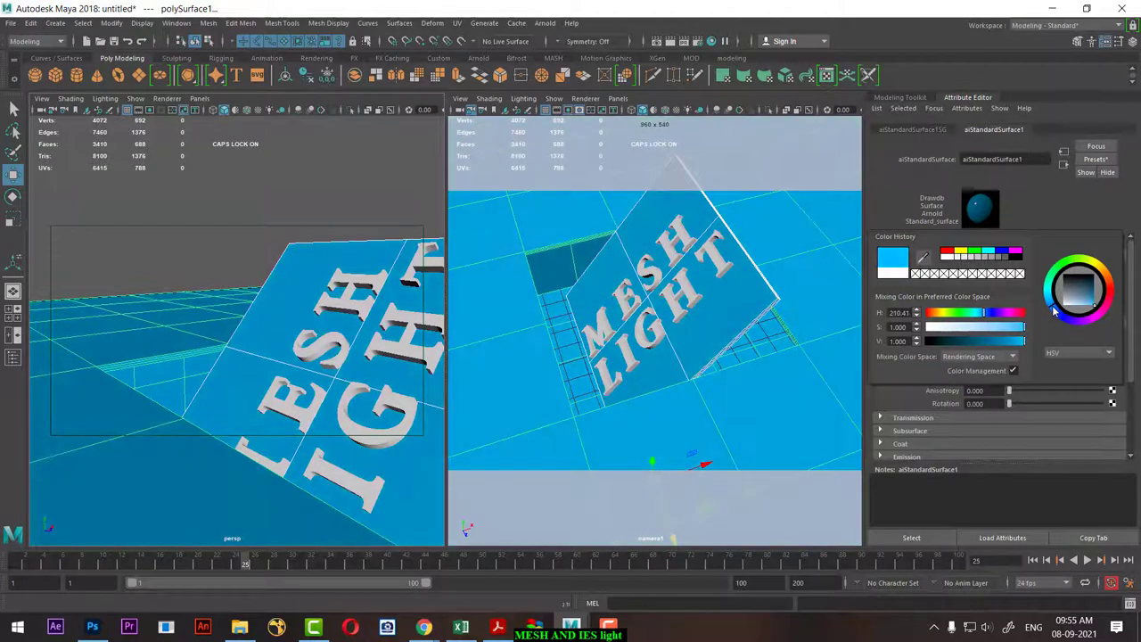
drag(1054, 308, 1056, 310)
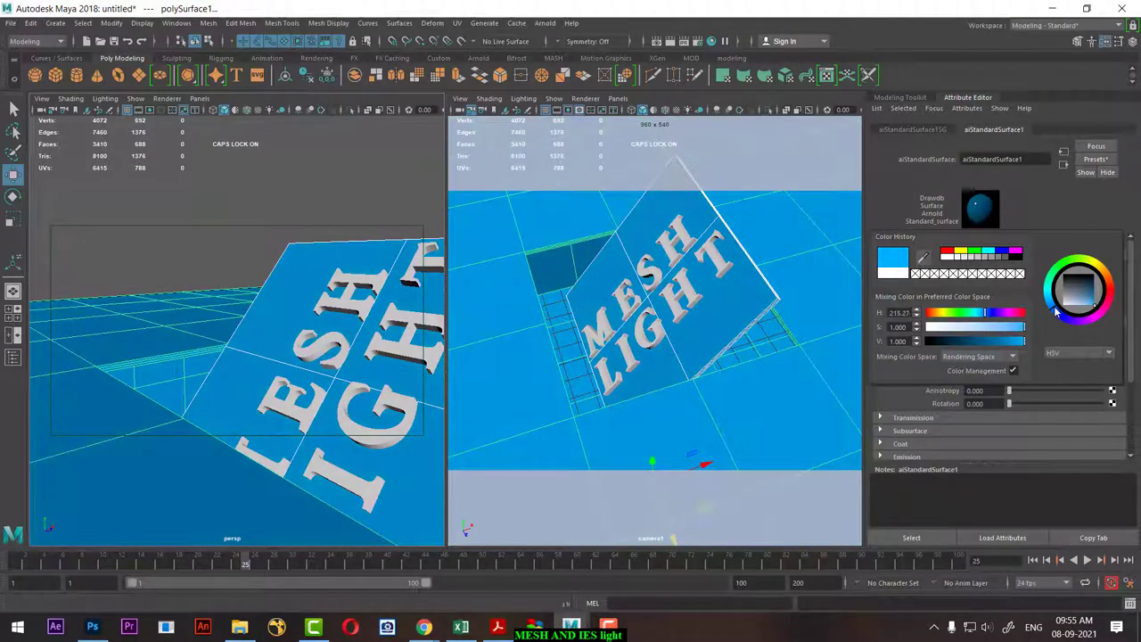
click(678, 254)
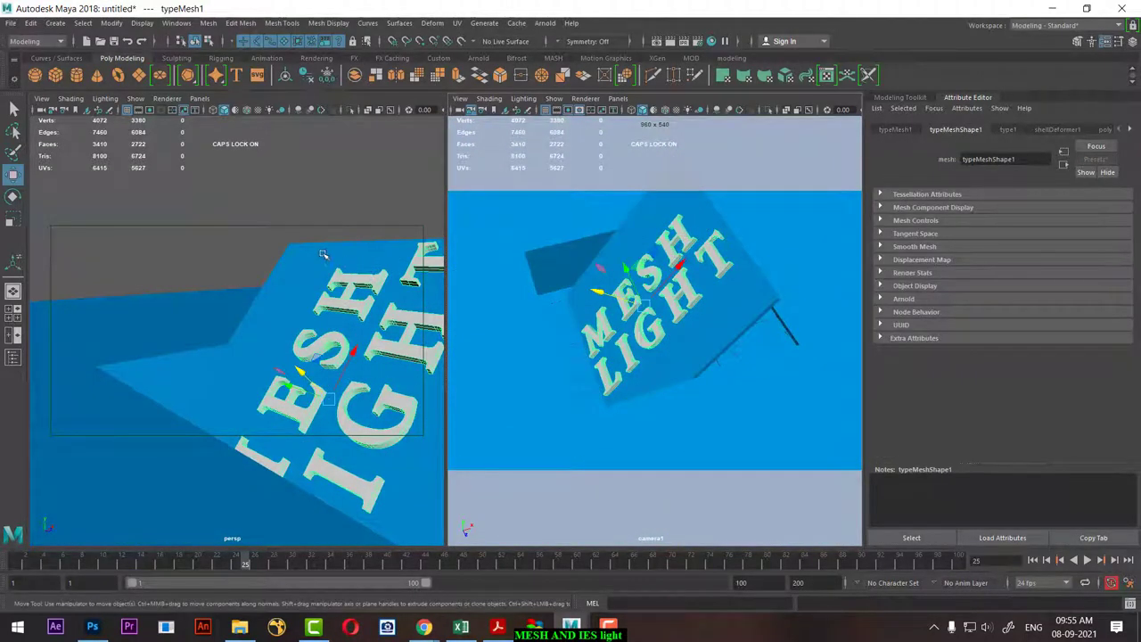
Deselect the text, go to frame 100, and switch the left viewport to Top view.
click(288, 198)
click(349, 302)
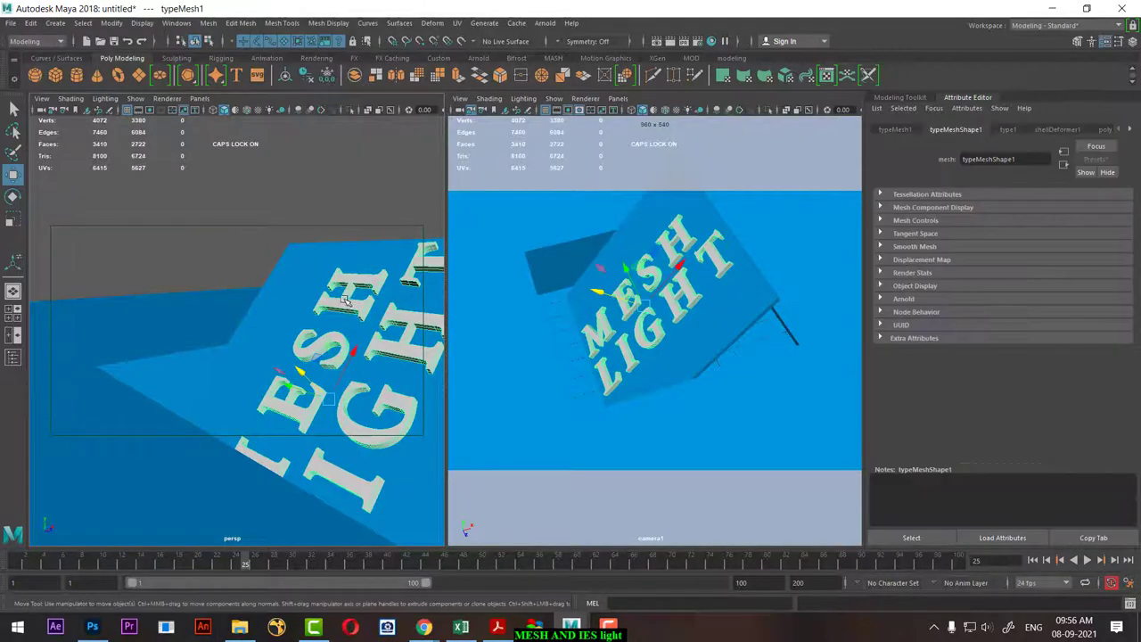
right_drag(345, 287, 343, 325)
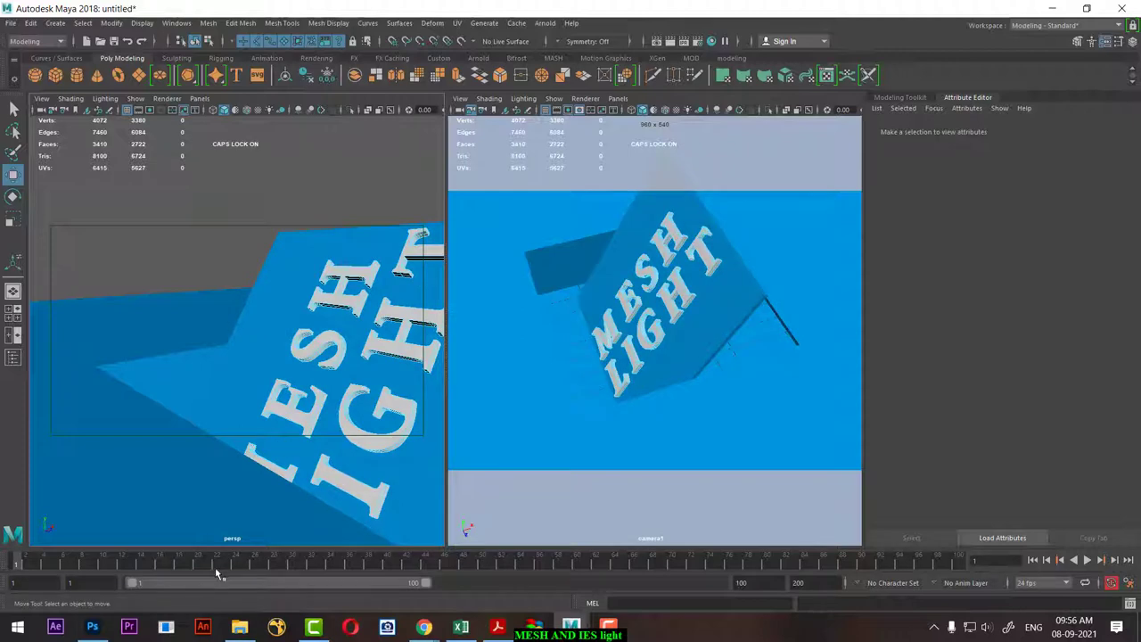
drag(233, 566, 958, 560)
key(space)
mouse_move(328, 404)
mouse_down()
mouse_move(321, 303)
mouse_move(139, 335)
mouse_up()
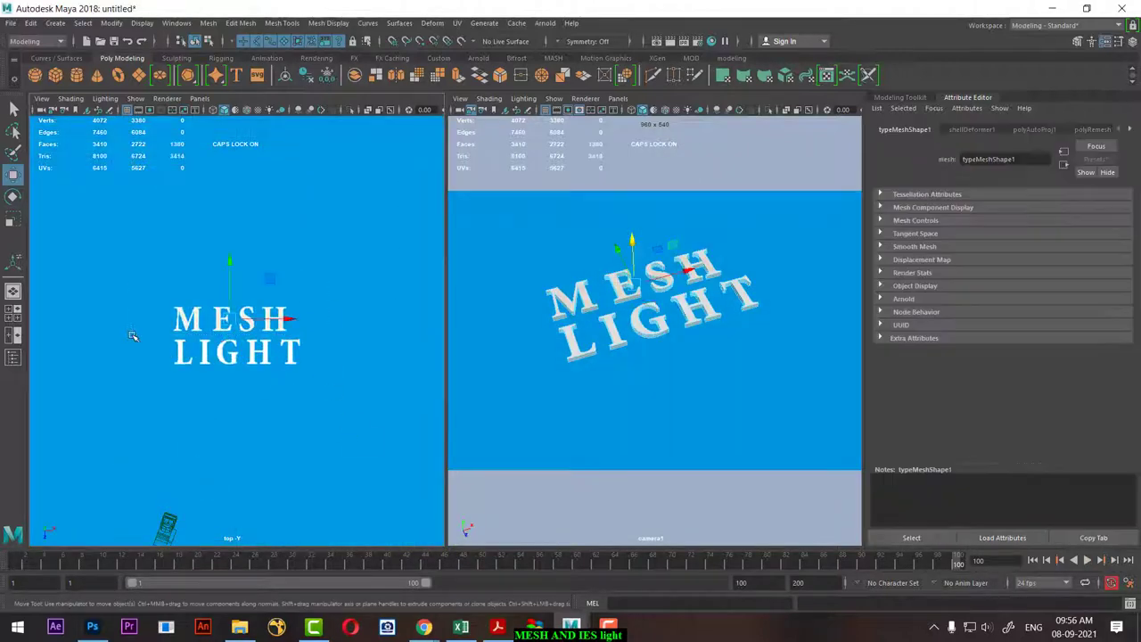
Assign a new aiStandardSurface material to the MESH faces.
right_drag(188, 287, 226, 592)
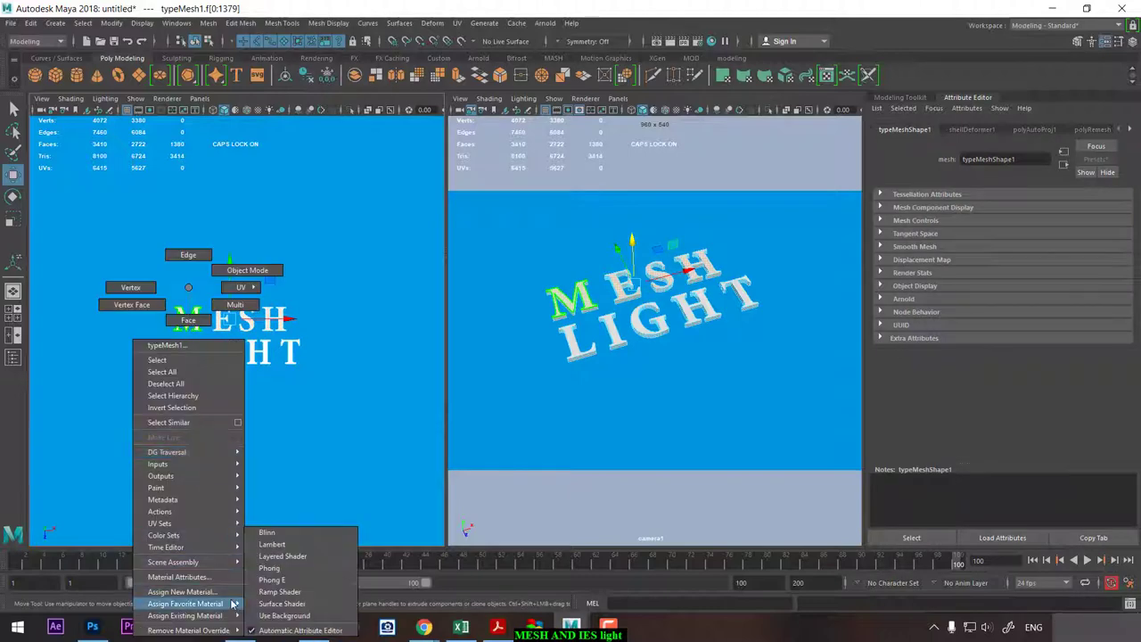
click(226, 592)
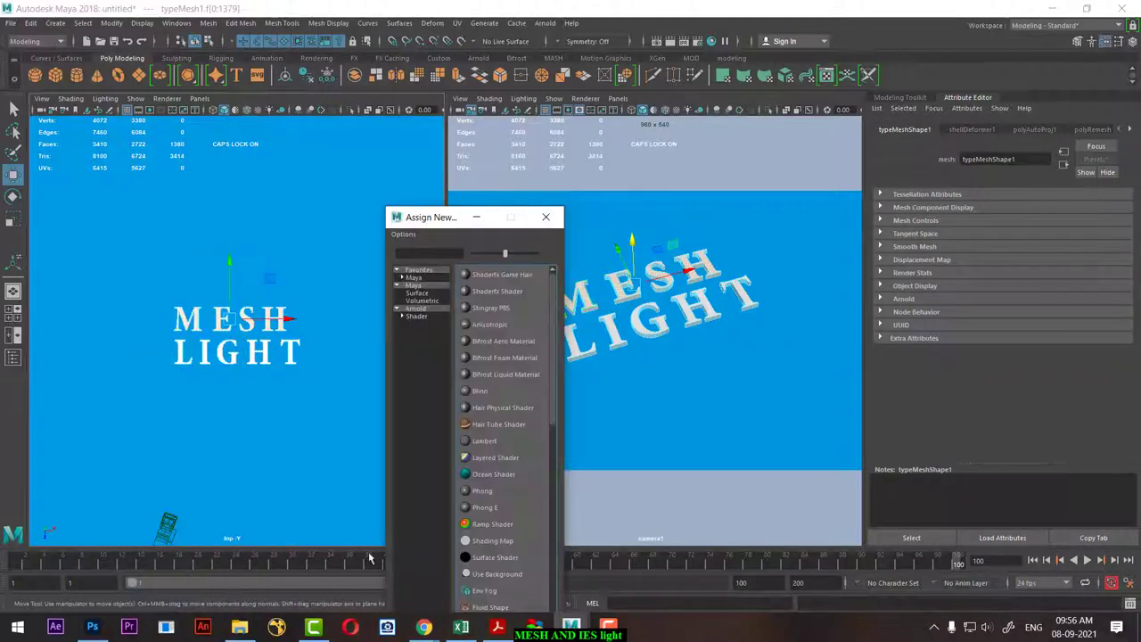
click(421, 310)
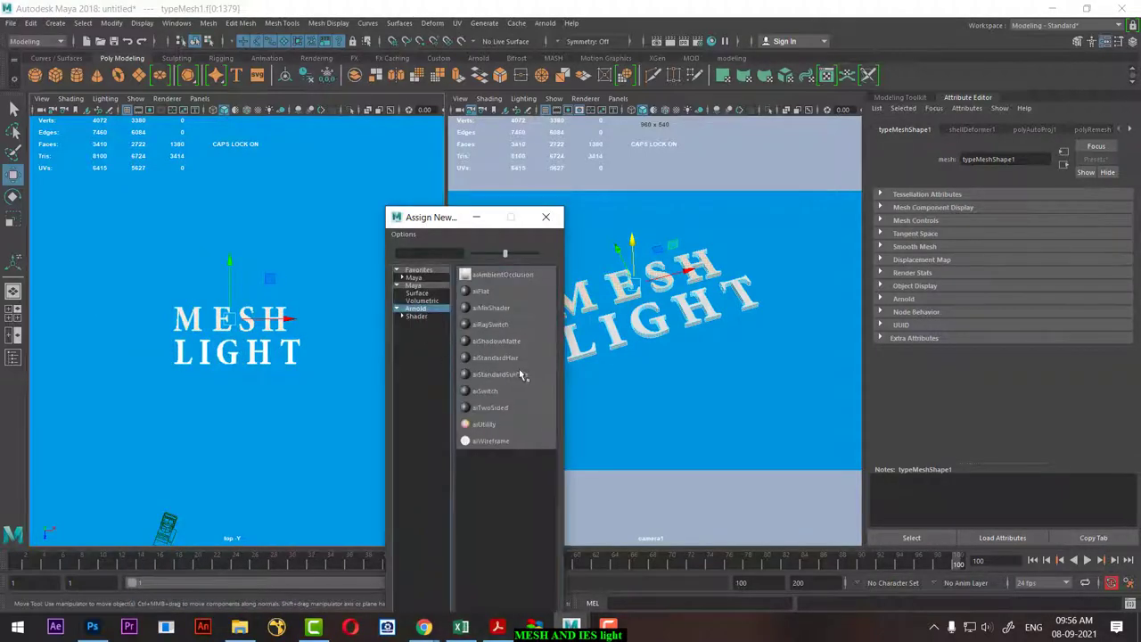
click(514, 376)
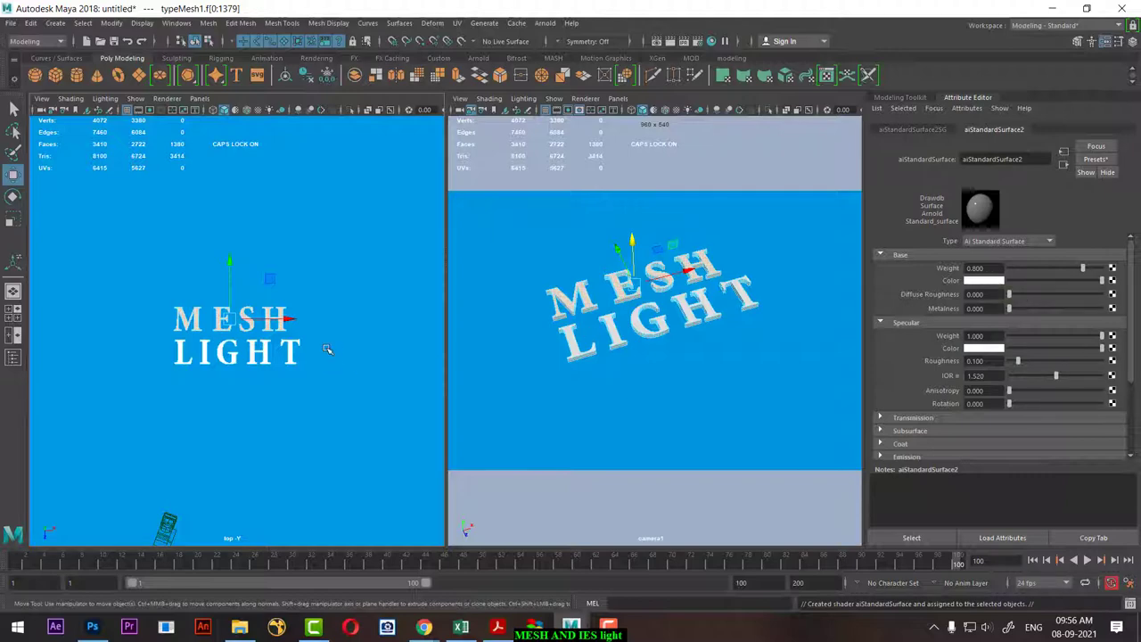
Assign a new aiStandardSurface material to the LIGHT faces and give it a yellow base colour.
drag(317, 335, 119, 382)
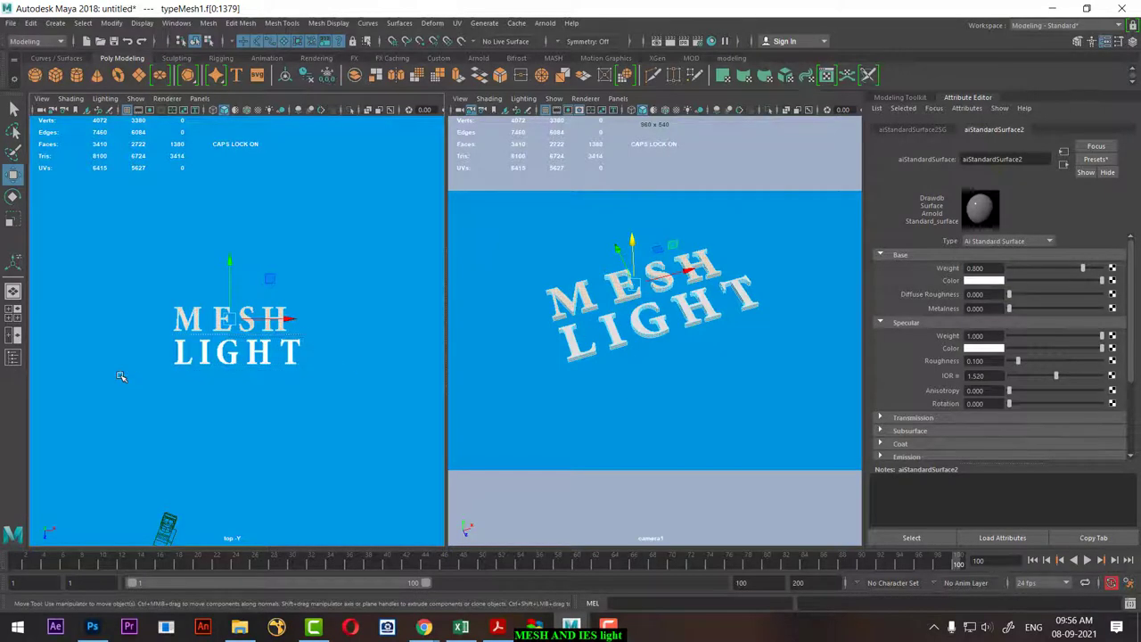
right_click(228, 360)
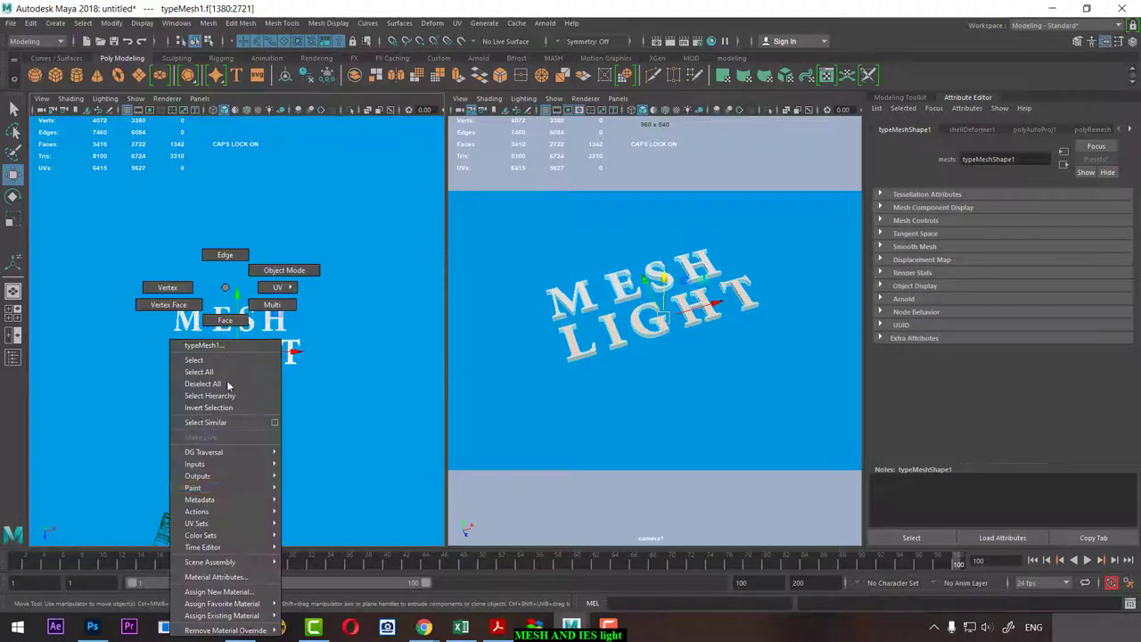
click(218, 592)
click(414, 309)
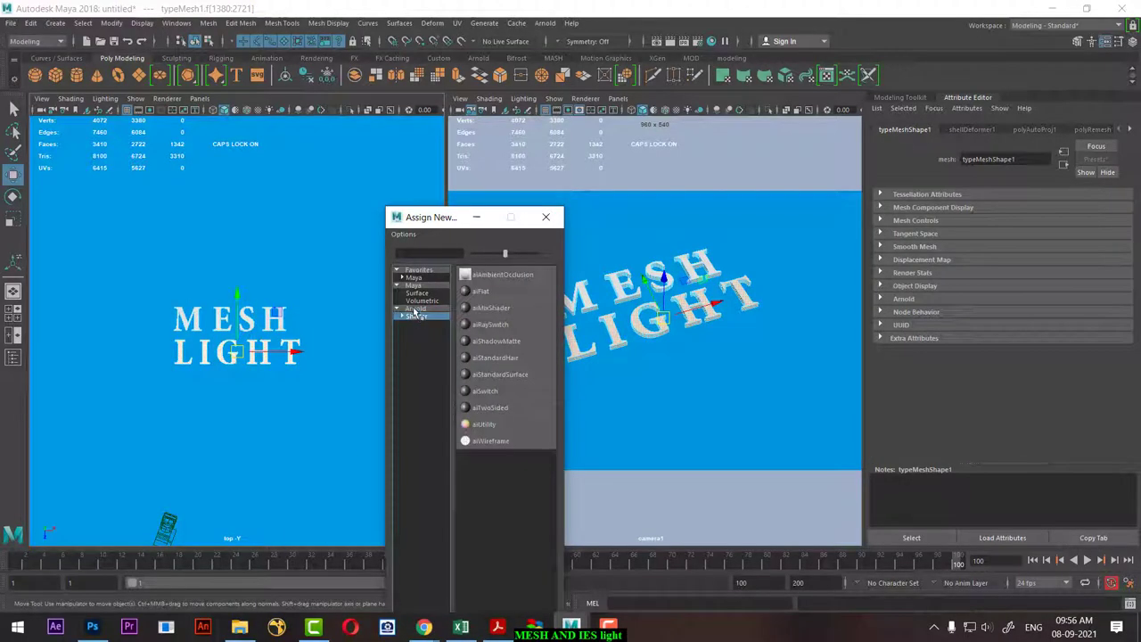
click(524, 379)
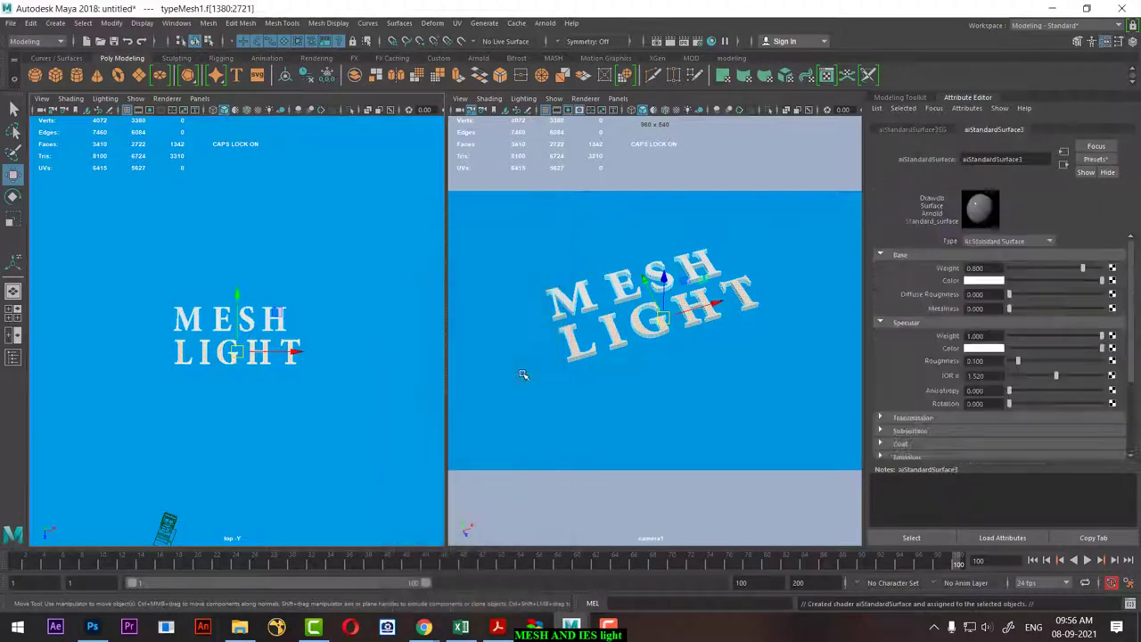
click(993, 280)
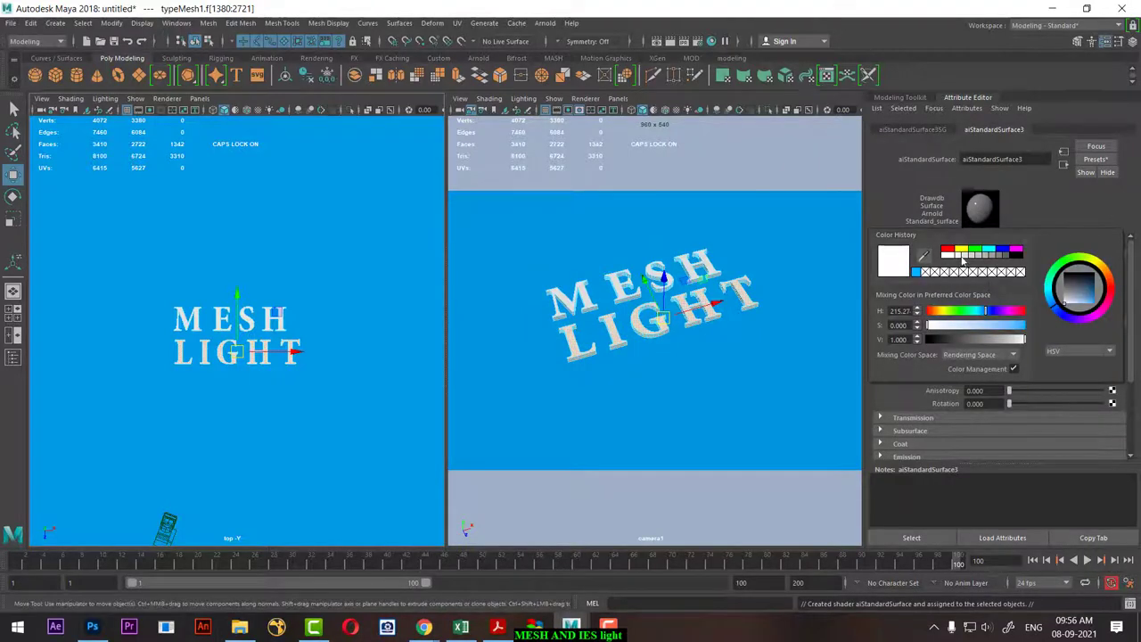
click(963, 254)
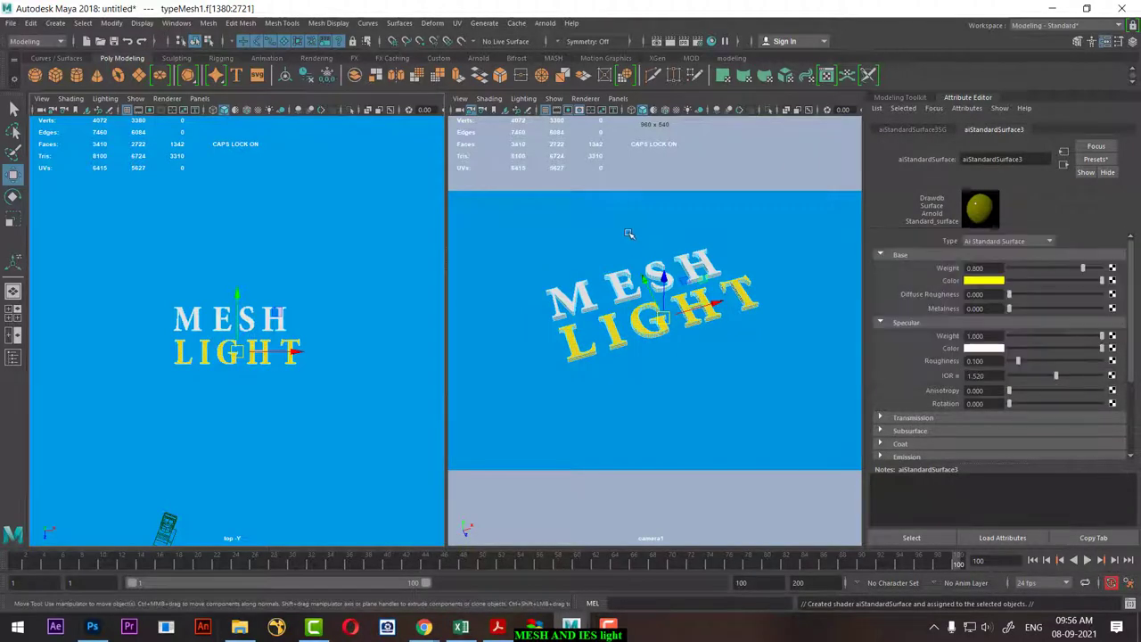
click(630, 230)
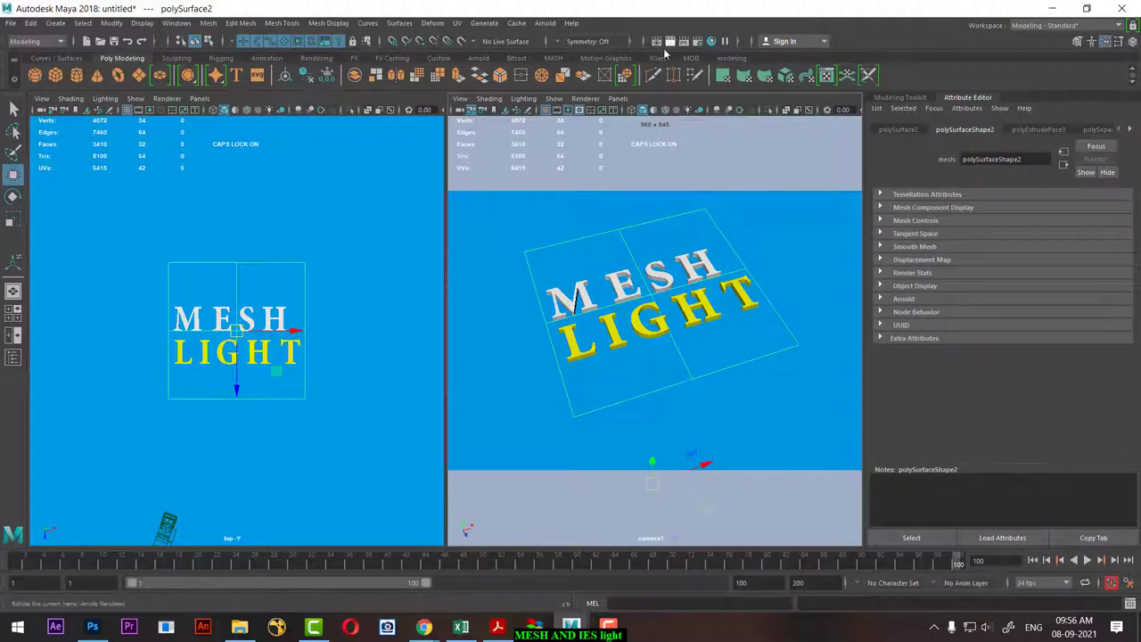
Add an Arnold skydome light and render frame 35 through camera1.
click(545, 22)
mouse_move(557, 83)
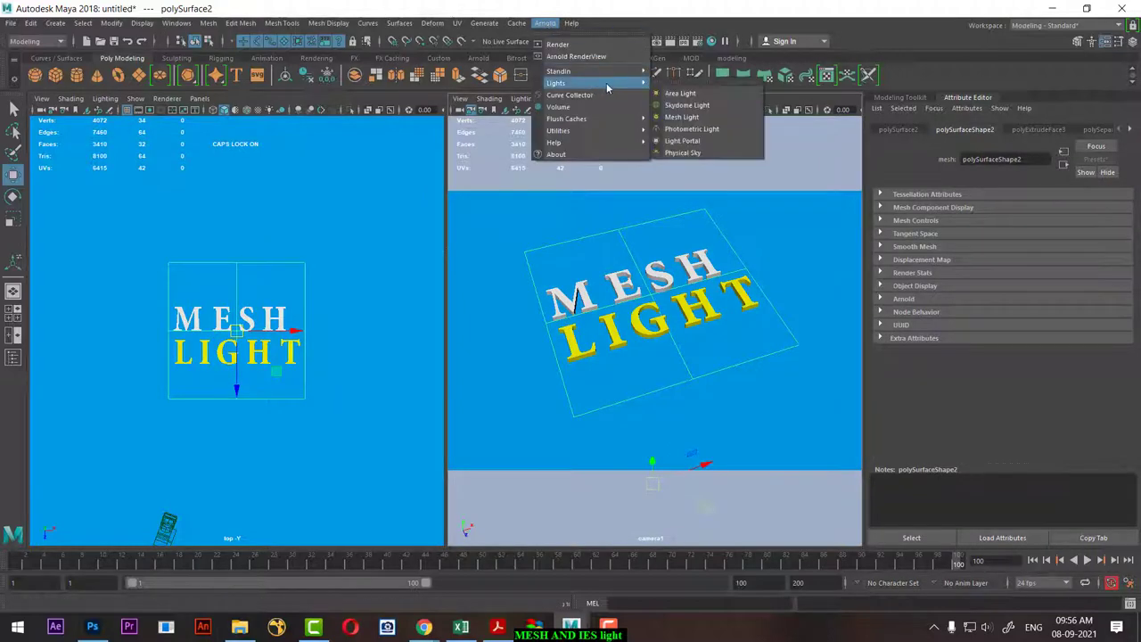
click(707, 108)
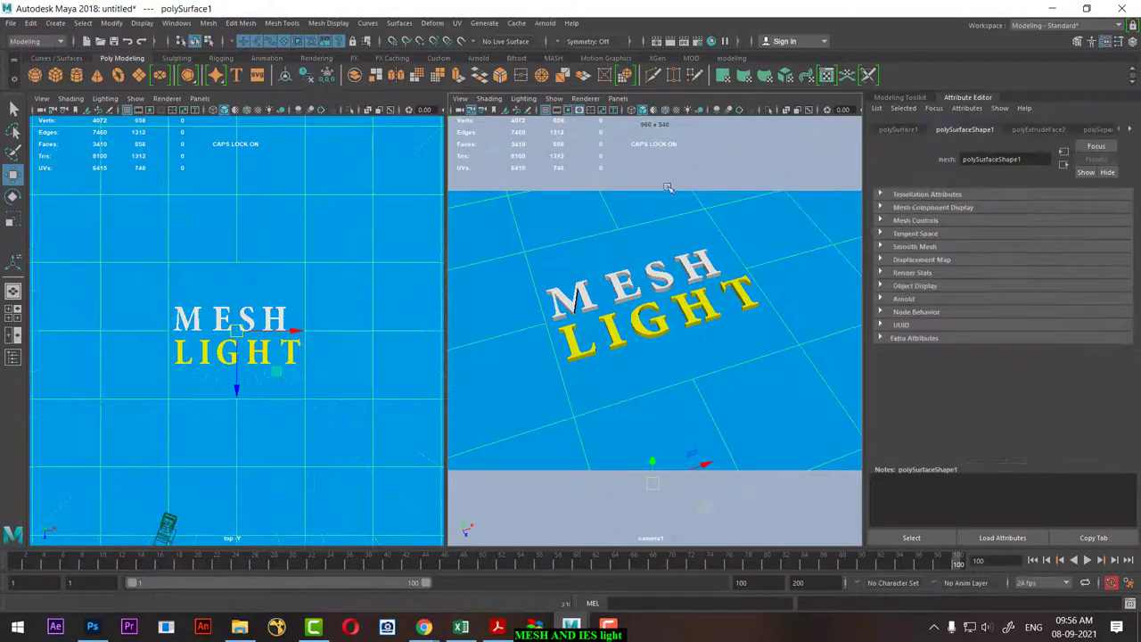
drag(393, 557, 340, 560)
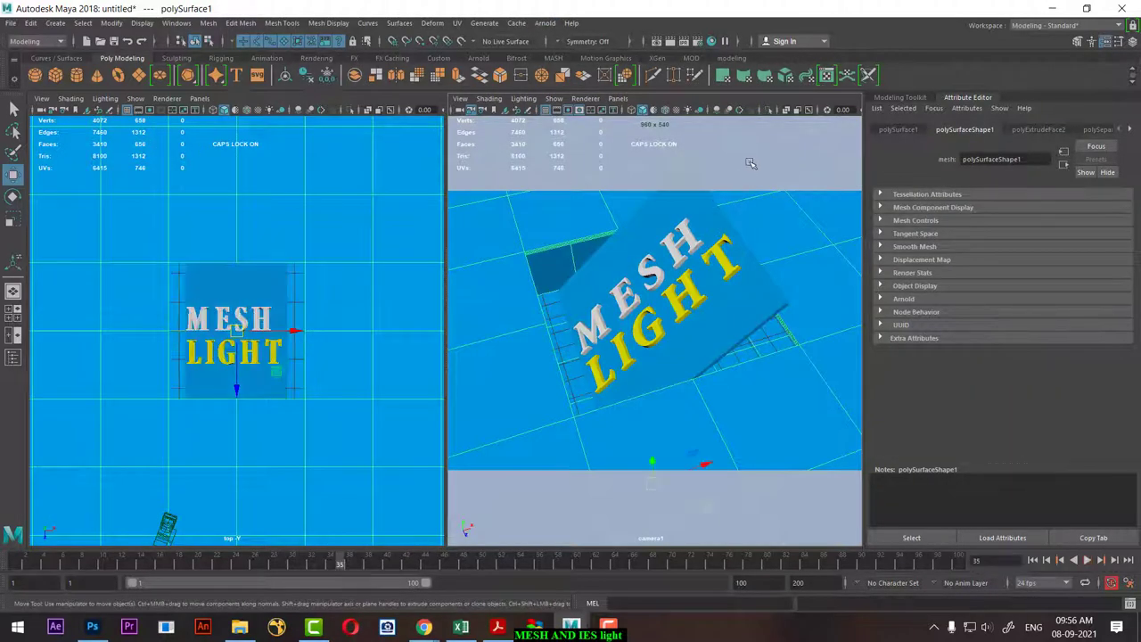
click(670, 42)
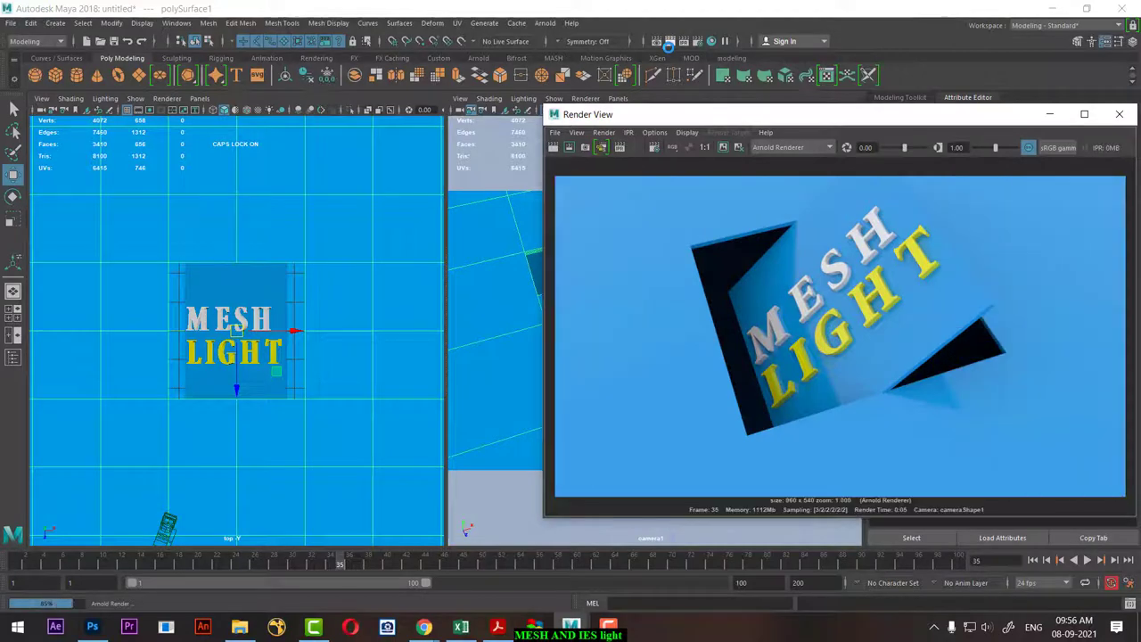
click(1120, 115)
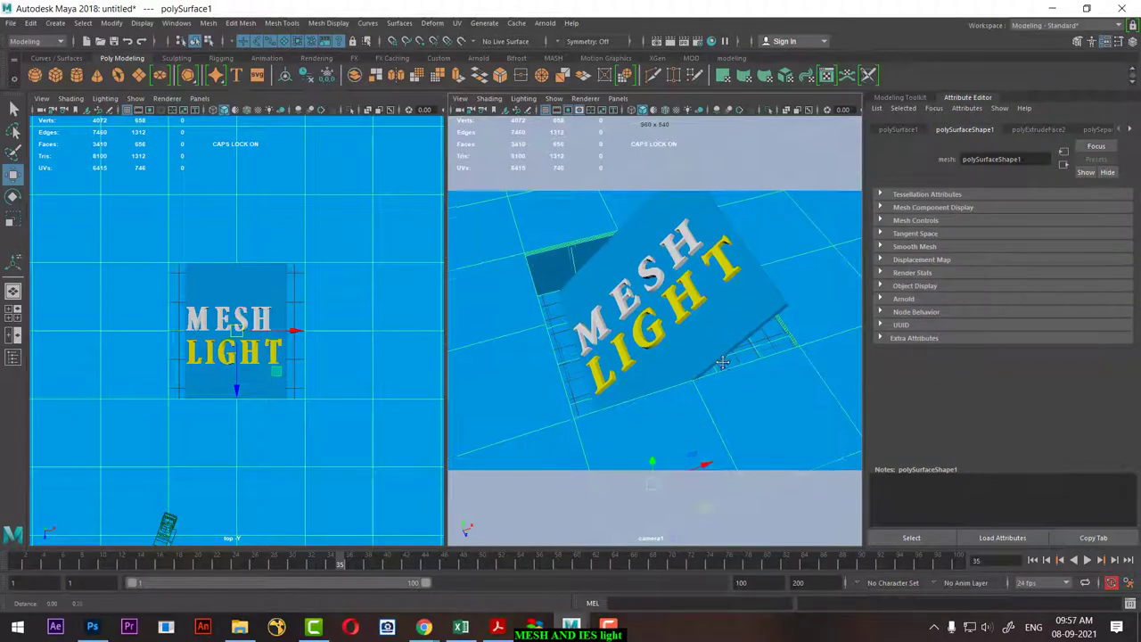
Reframe the camera1 view slightly and render the frame again.
alt+middle_drag(722, 345, 724, 380)
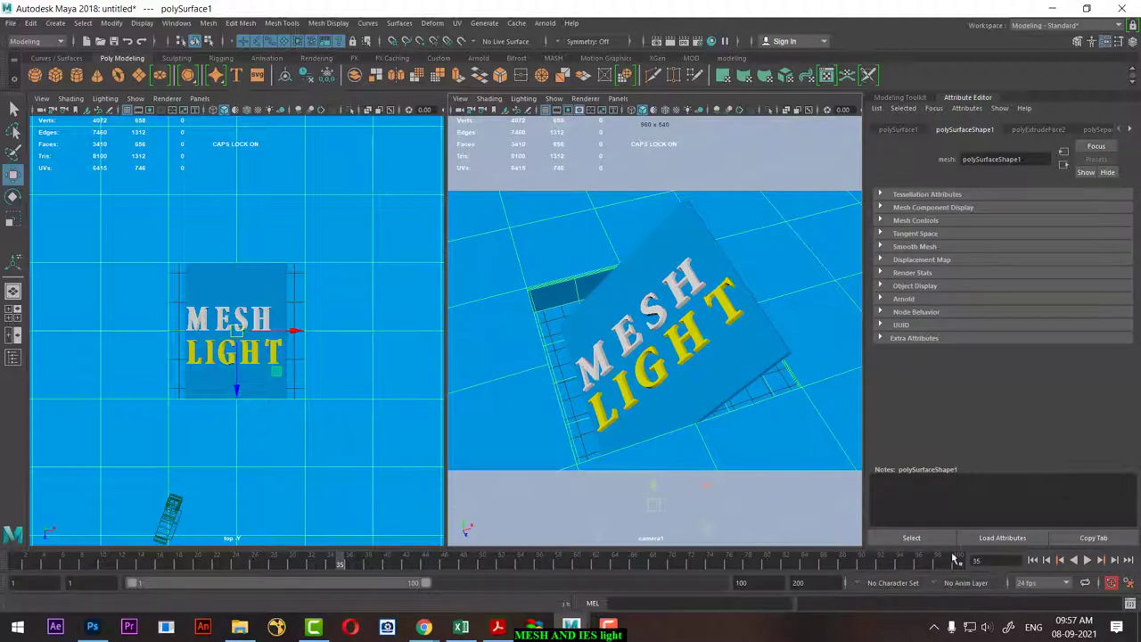
click(670, 42)
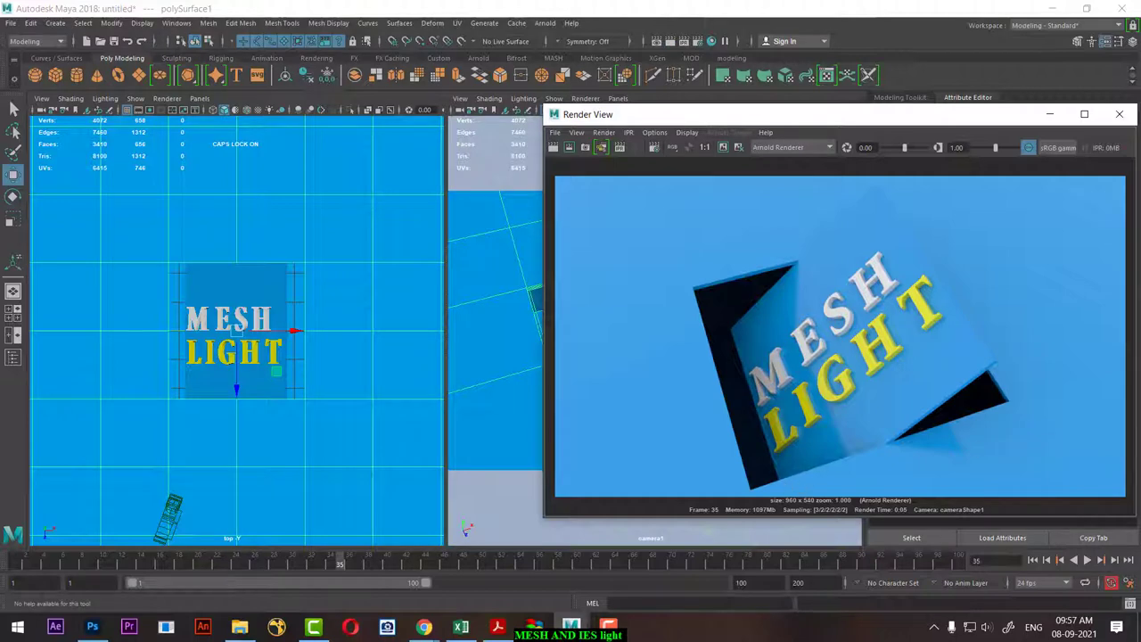
click(1119, 114)
Show the field chart on camera1 and nudge the camera to reframe the text.
key(alt+v)
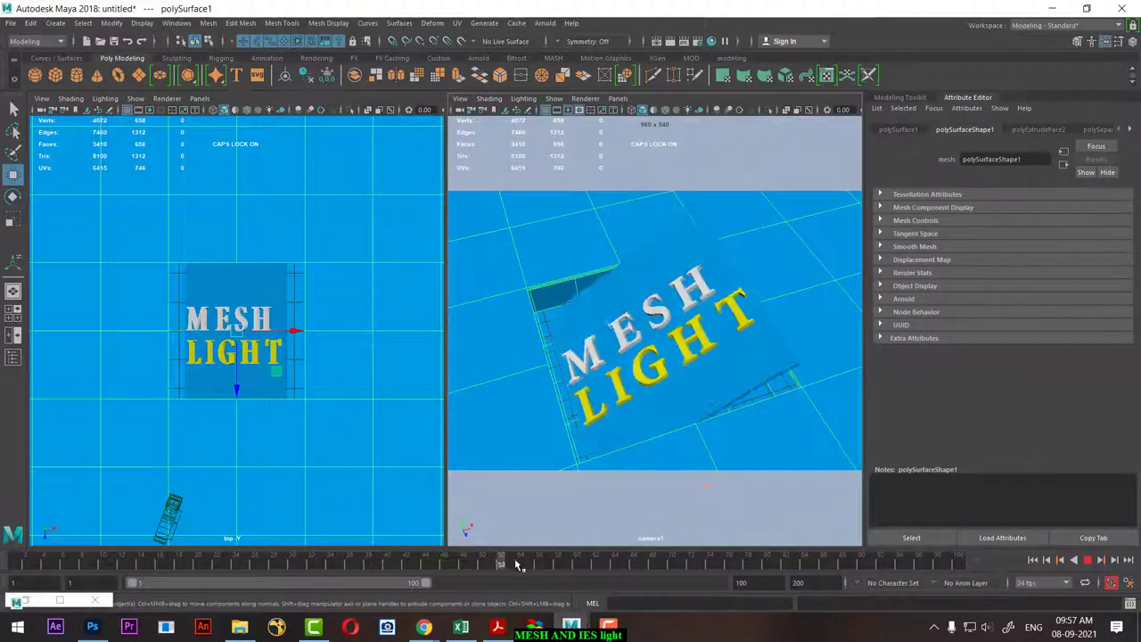
key(alt+v)
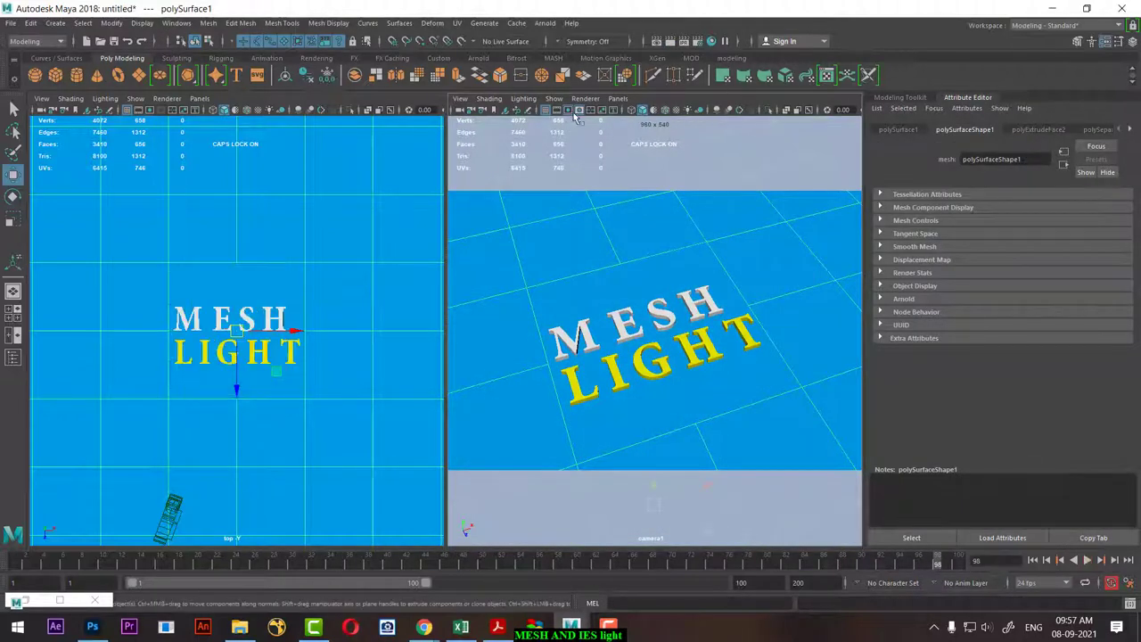
click(591, 111)
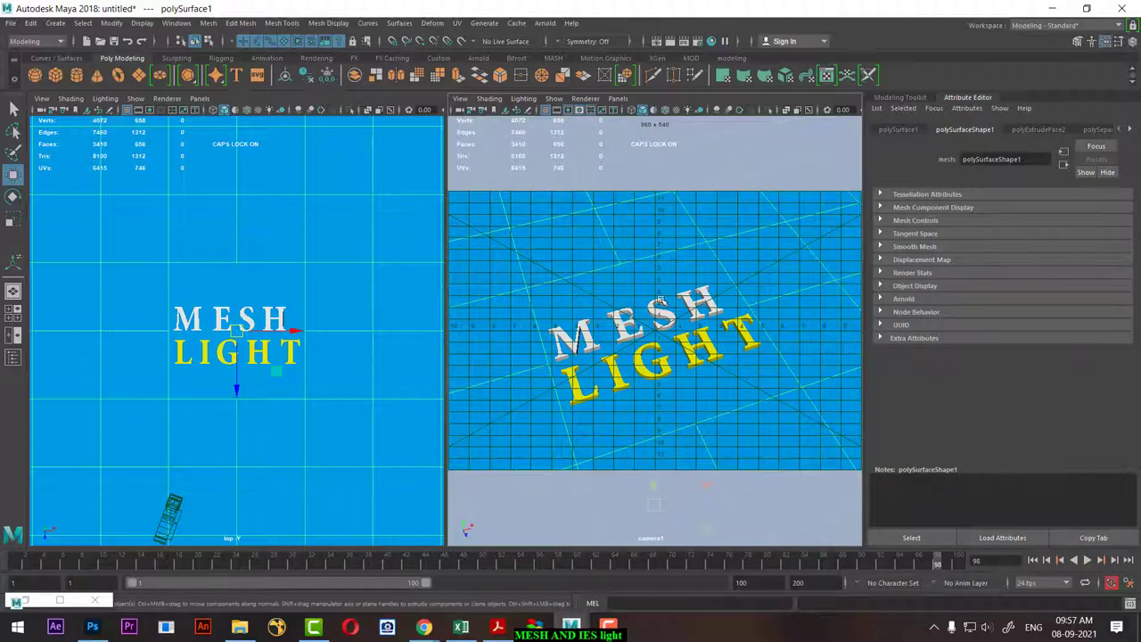
alt+middle_drag(673, 321, 682, 314)
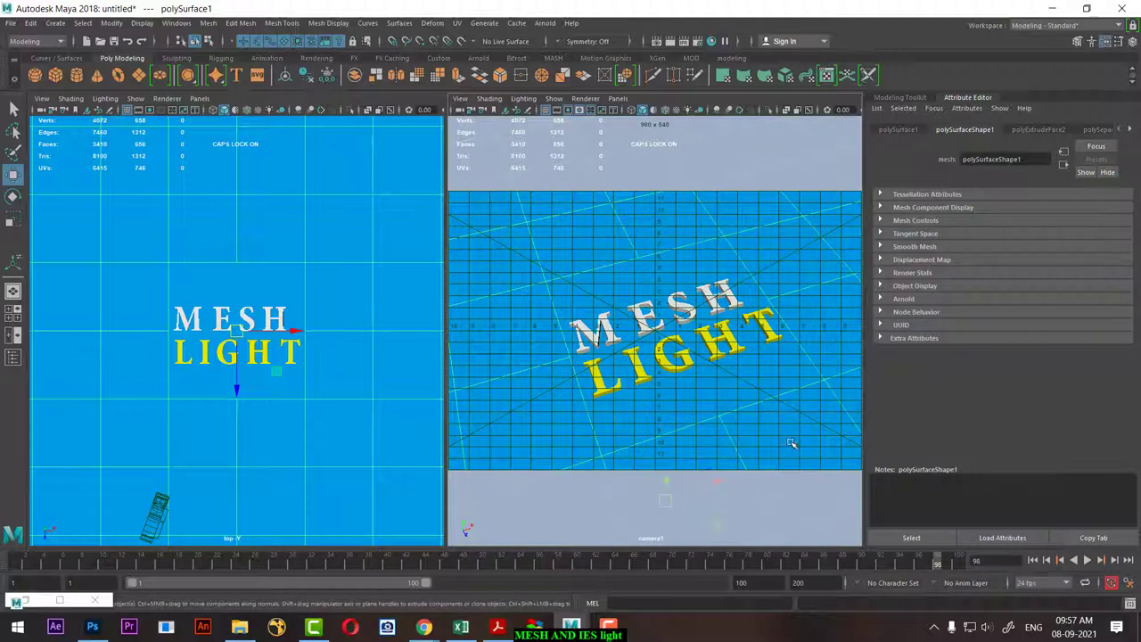
alt+middle_drag(792, 443, 786, 422)
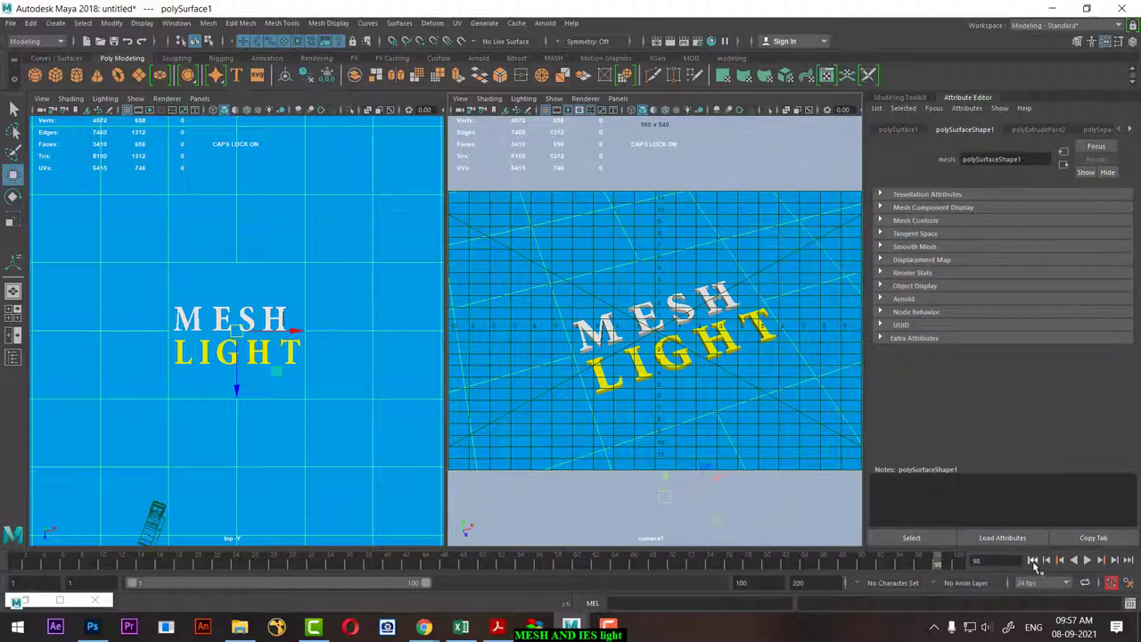
Play from frame 1, hide the field chart, and render the current frame in Arnold.
click(1032, 560)
click(1088, 562)
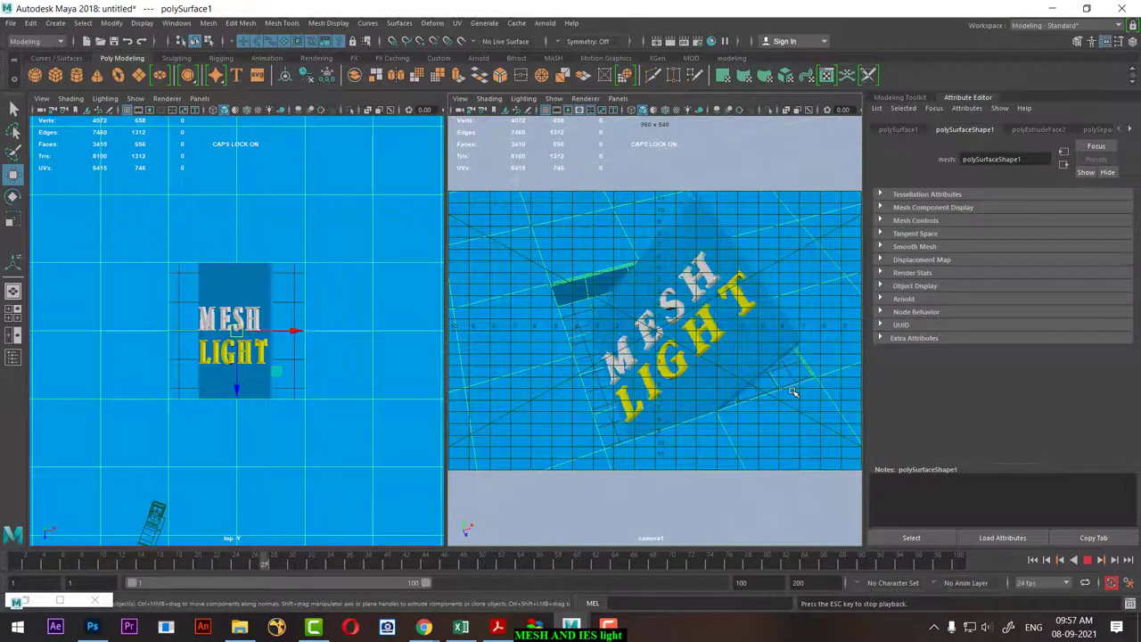
click(581, 110)
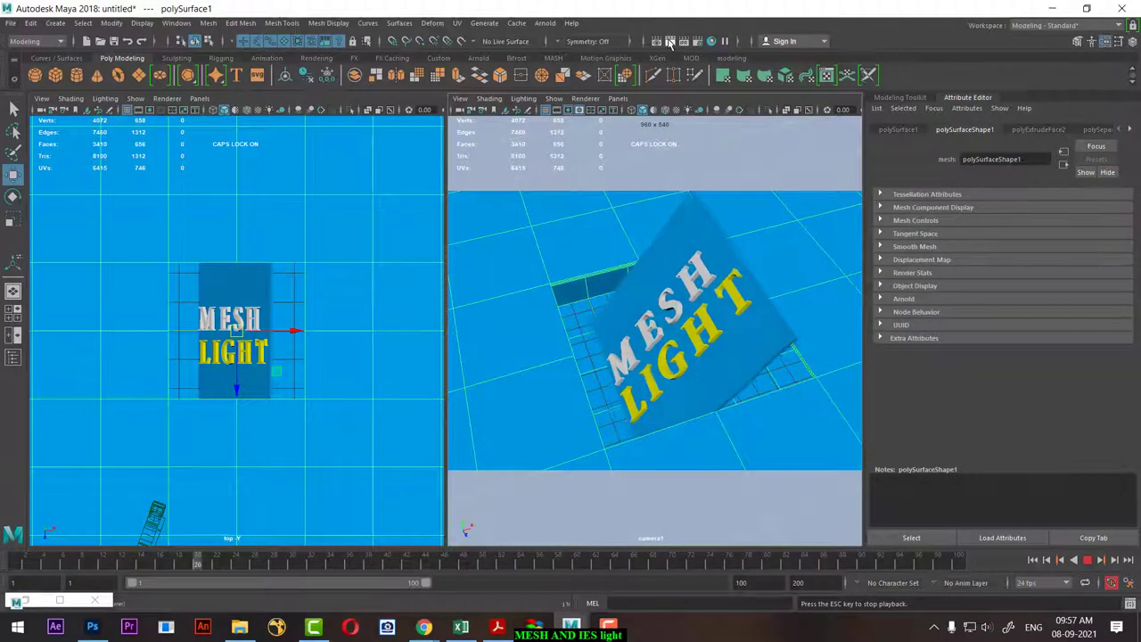
click(658, 41)
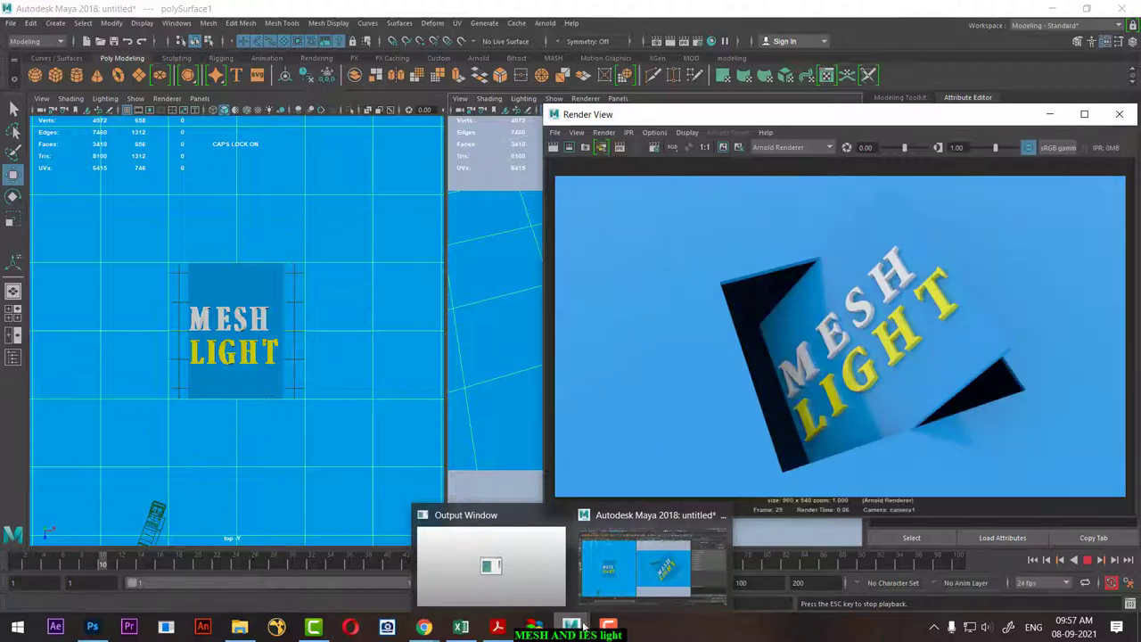
click(608, 626)
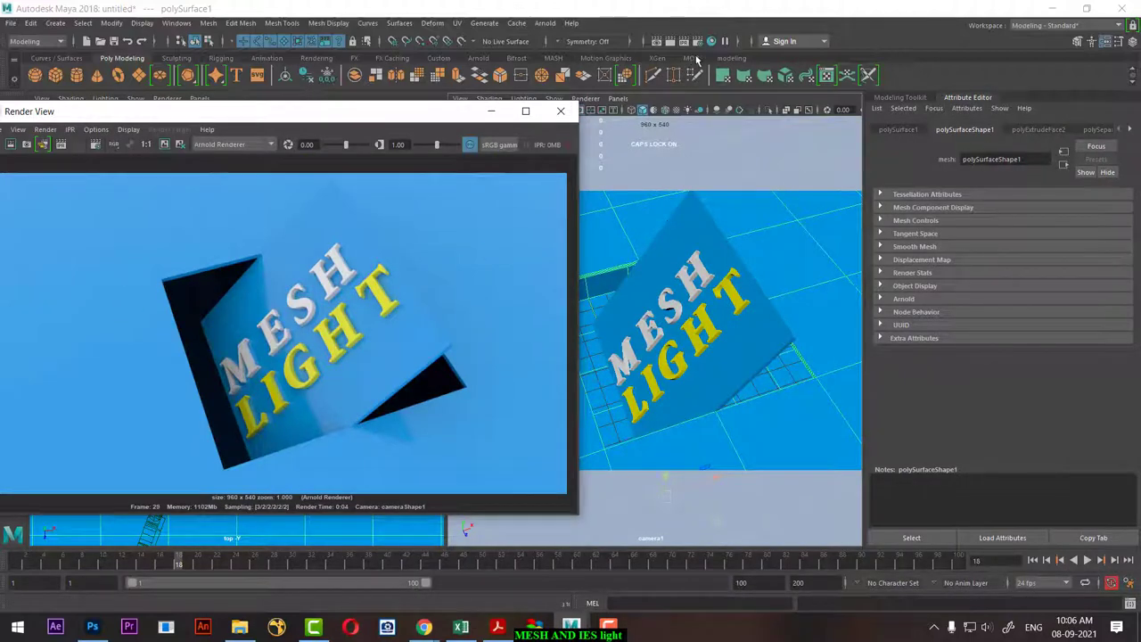
In Arnold Render Settings, set Camera (AA), Diffuse, Specular and Transmission samples to 5 each.
click(698, 47)
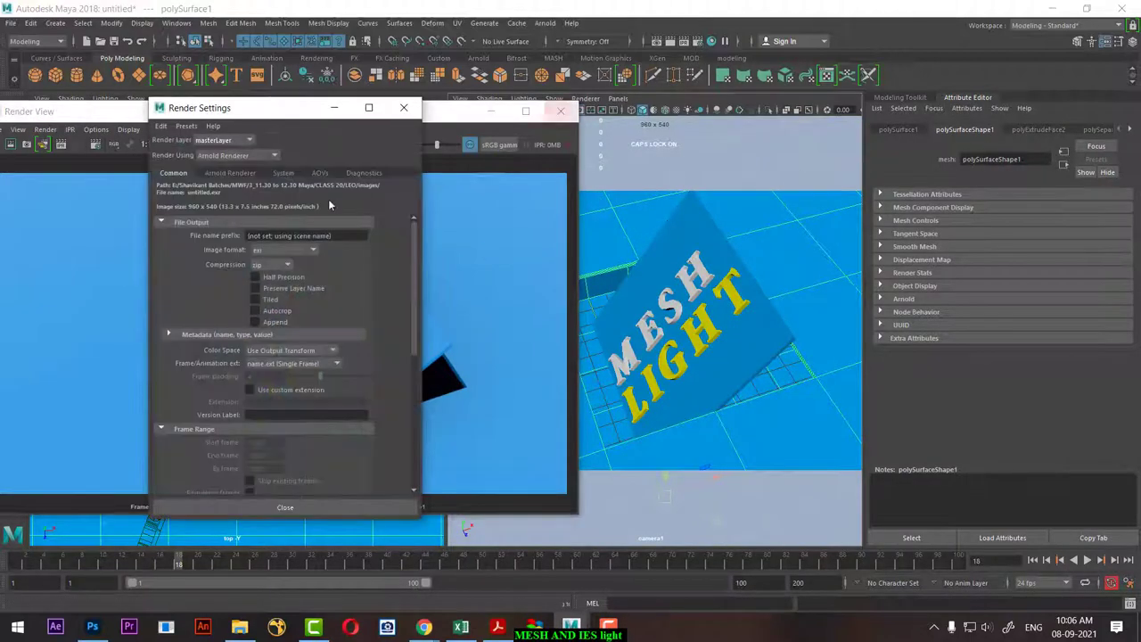
click(221, 173)
double_click(252, 236)
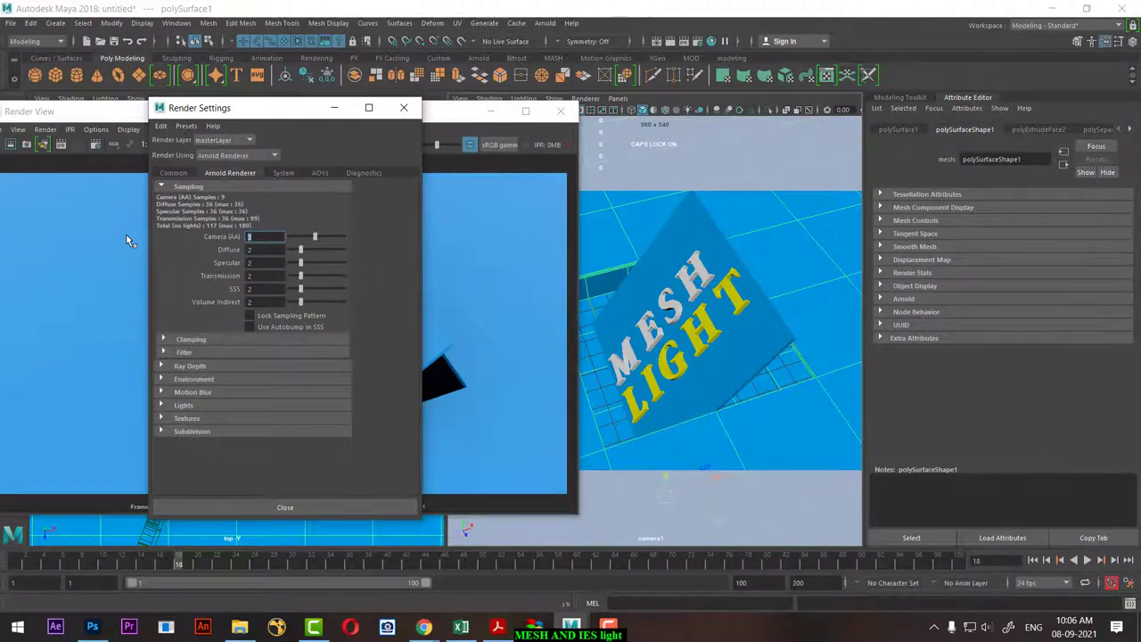
text(5)
key(Tab)
text(5)
key(Tab)
text(5)
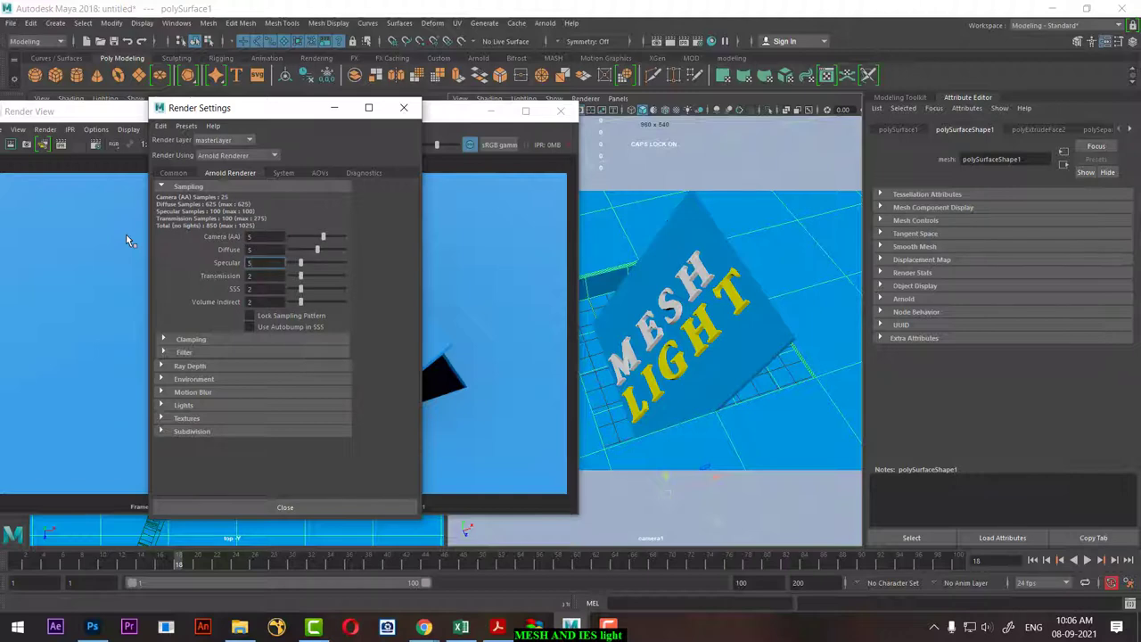
key(Tab)
text(5)
key(Tab)
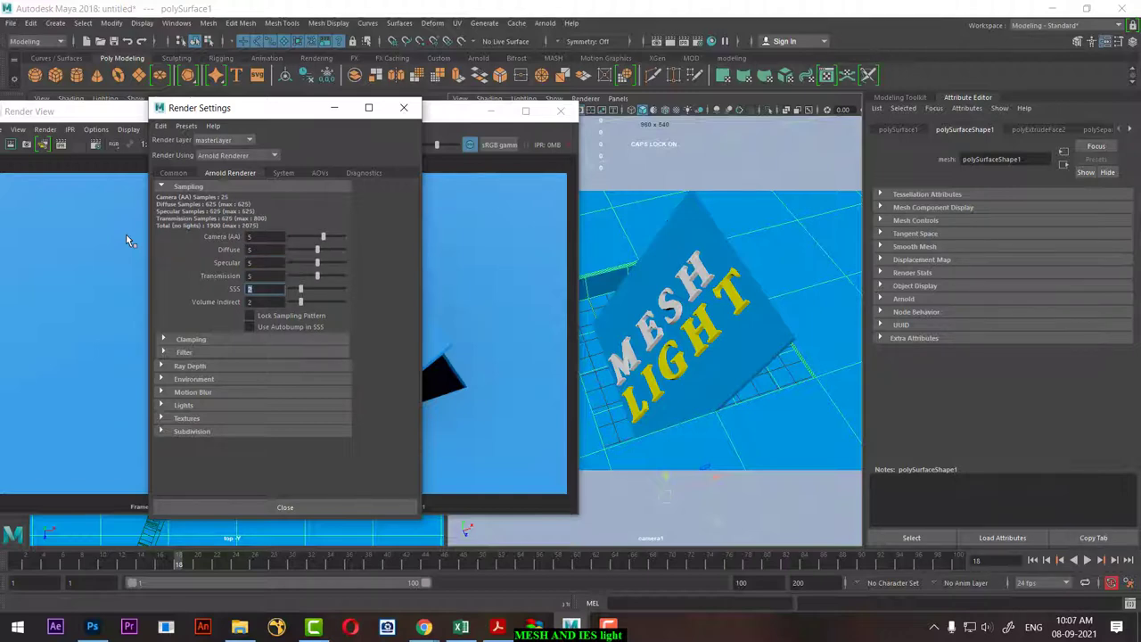
click(678, 347)
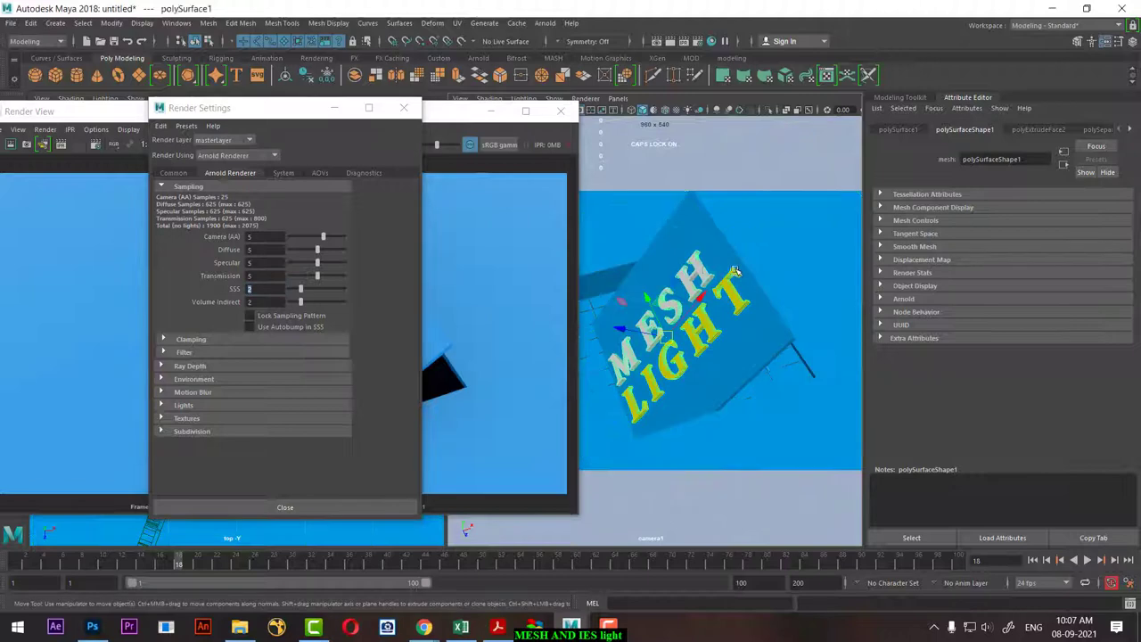
Close Render Settings, redo the previous render at the higher sampling, and minimize the Render View.
click(403, 106)
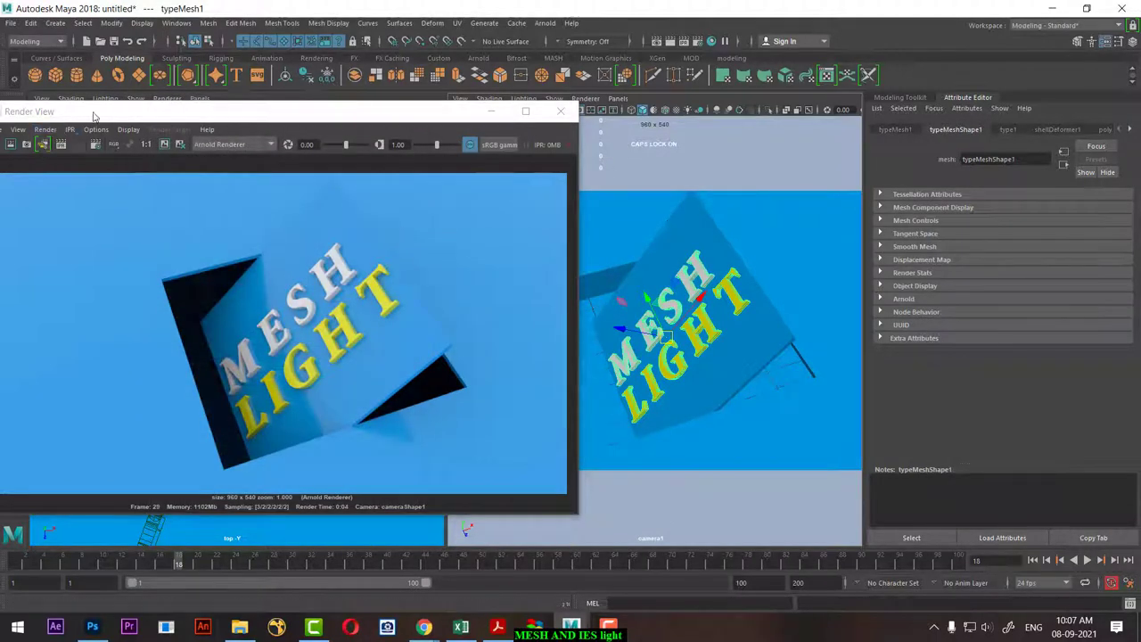
drag(89, 111, 349, 108)
click(271, 140)
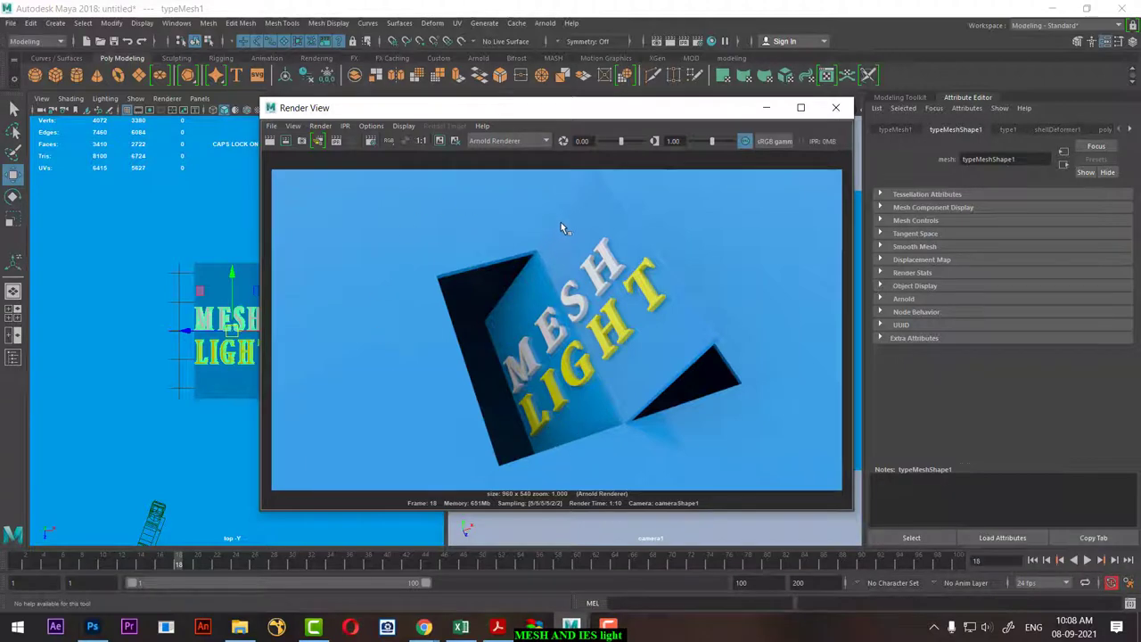
click(769, 108)
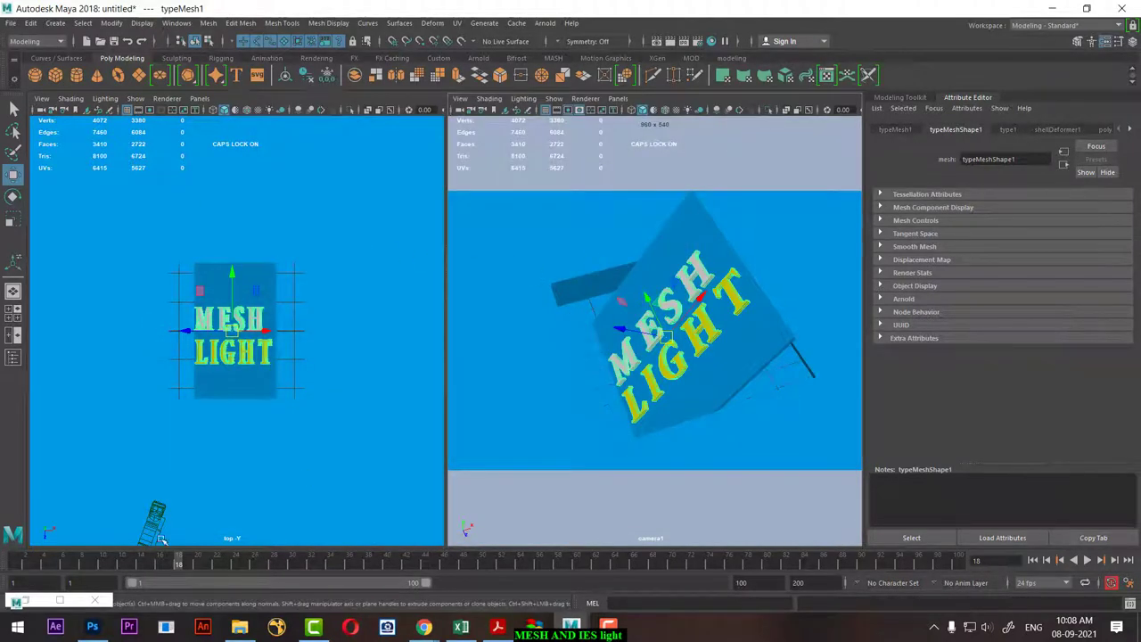
Set the blue backdrop material's specular colour to black and specular weight to 0.
right_drag(376, 287, 381, 581)
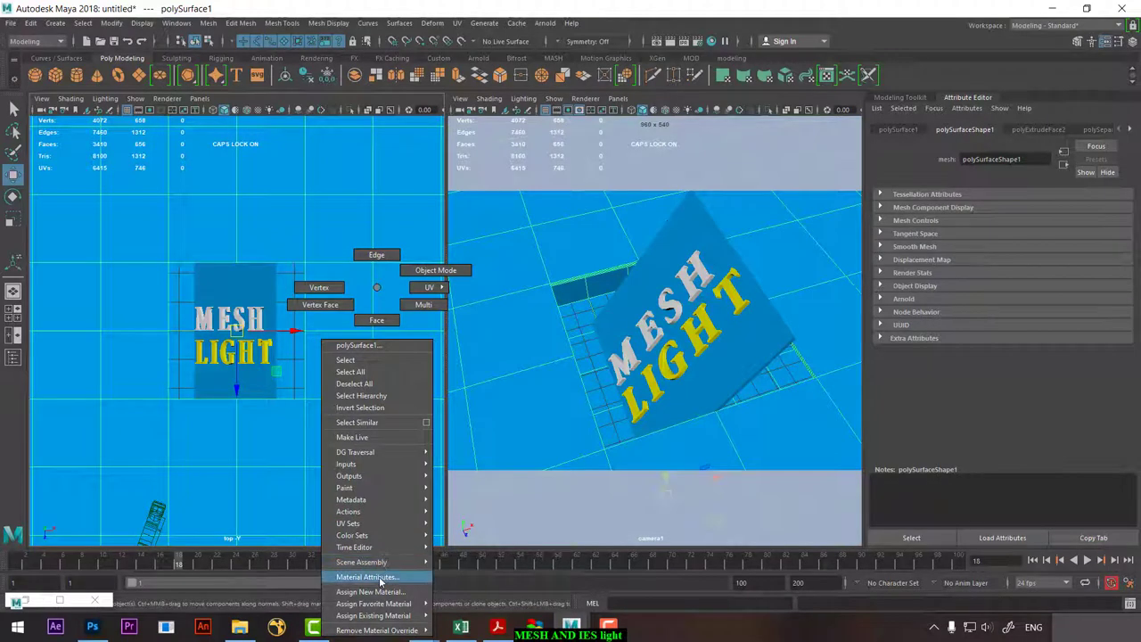
click(381, 577)
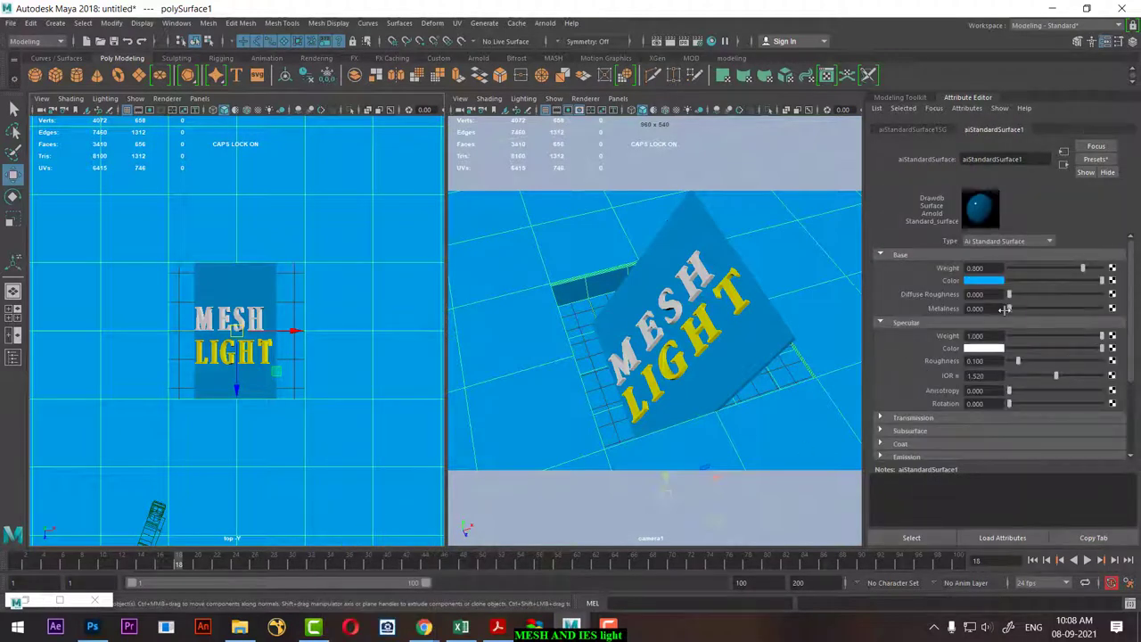
drag(1054, 345, 967, 348)
drag(1038, 339, 968, 348)
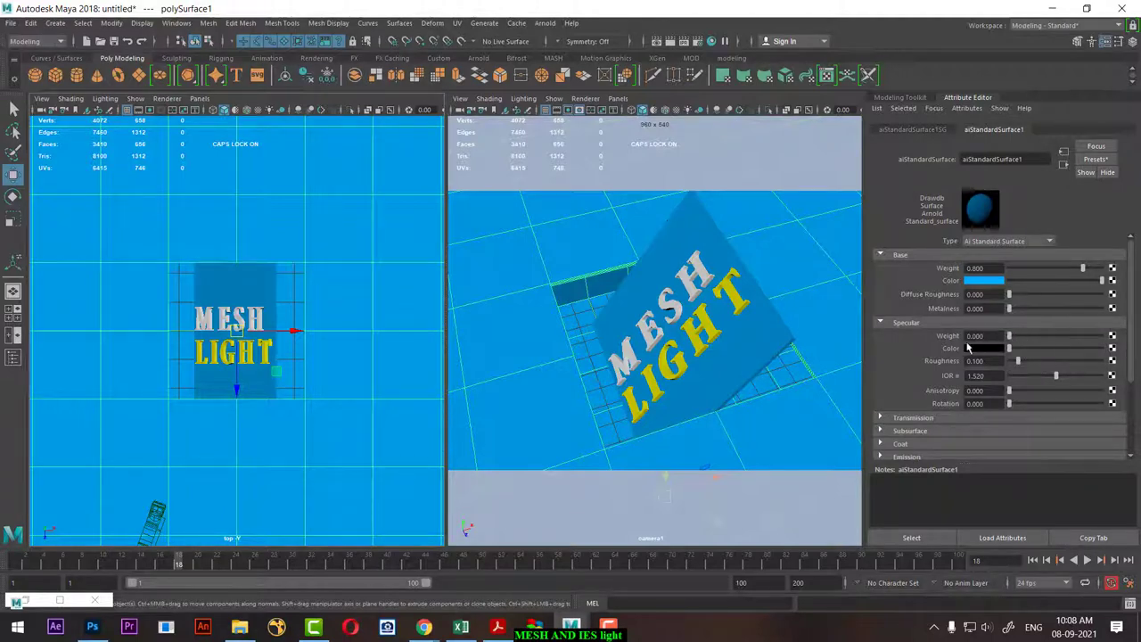
Make the yellow LIGHT material's specular colour black.
click(705, 326)
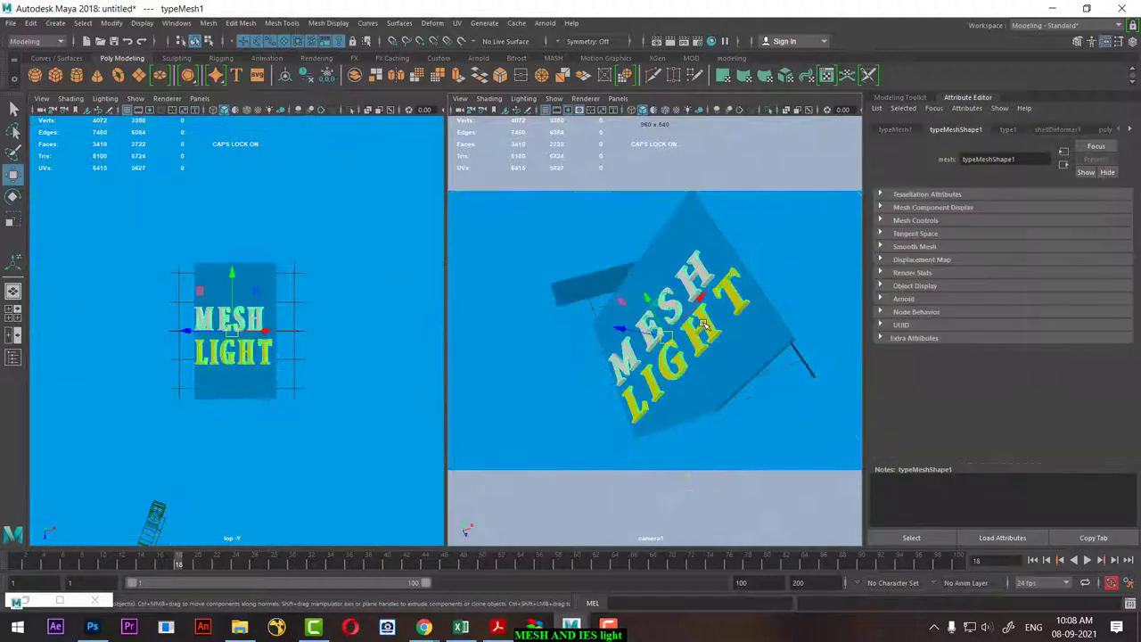
right_drag(703, 287, 704, 578)
click(704, 577)
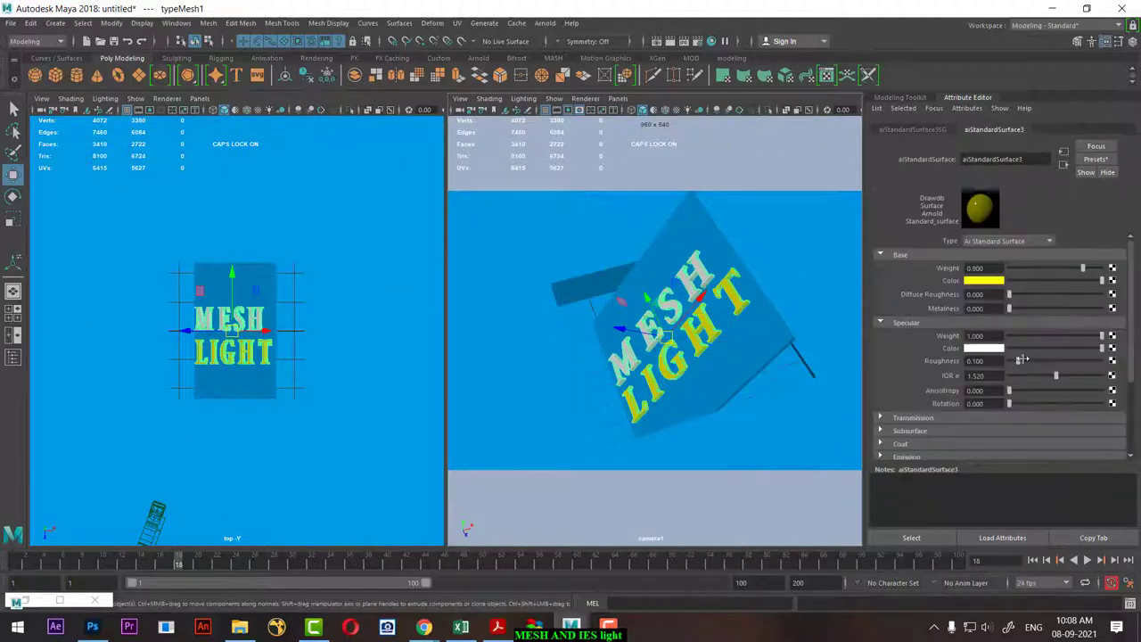
drag(1049, 348, 1038, 345)
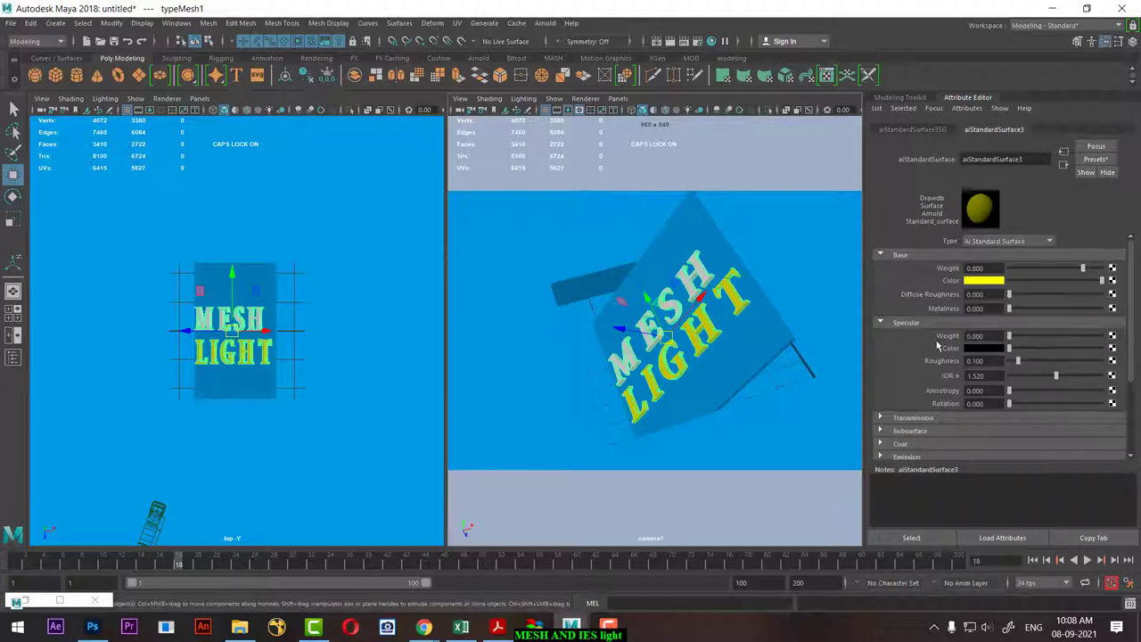
Lower the white MESH material's specular weight to 0.
click(693, 274)
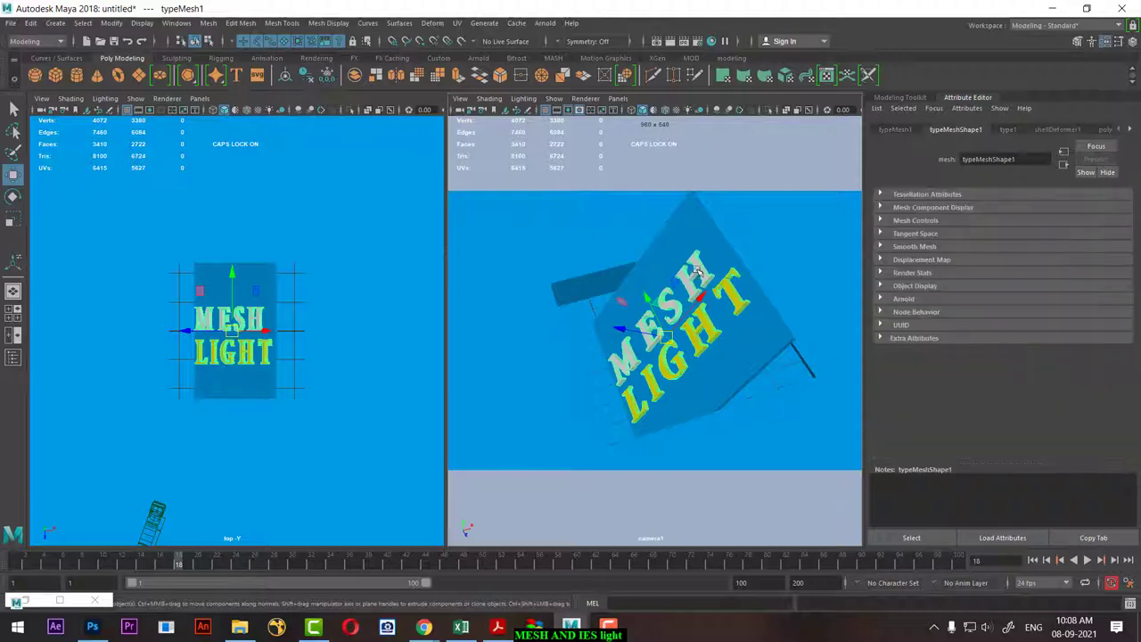
right_click(698, 270)
click(698, 304)
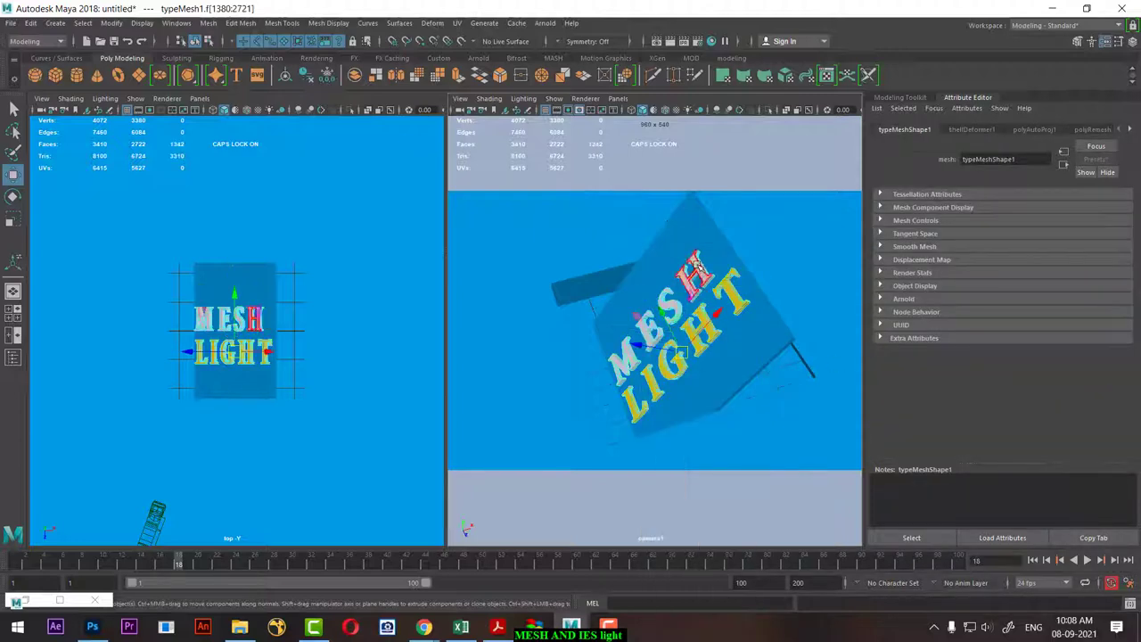
click(695, 273)
right_click(696, 264)
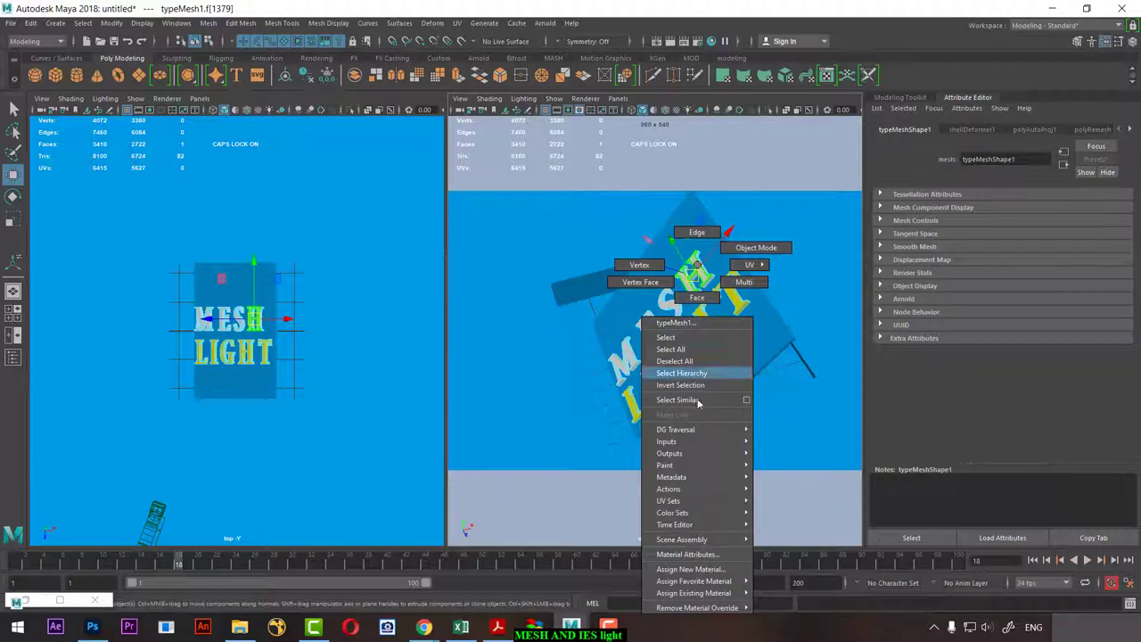
click(686, 554)
drag(1046, 337, 946, 354)
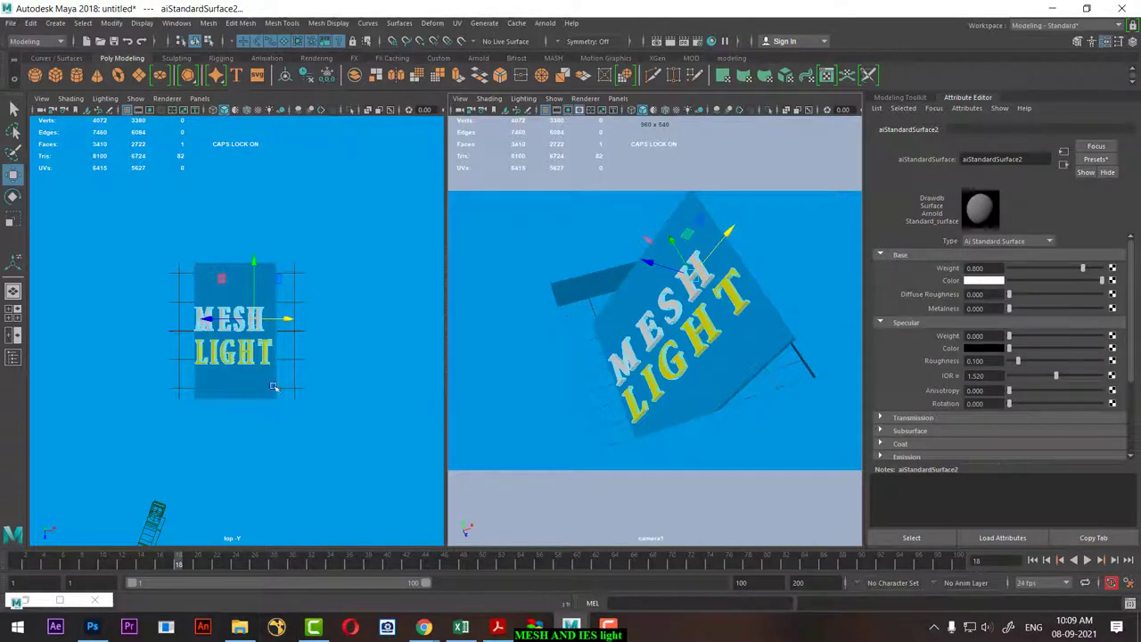
Switch the left panel to Perspective and orbit to an edge-on view of the letters.
key(space)
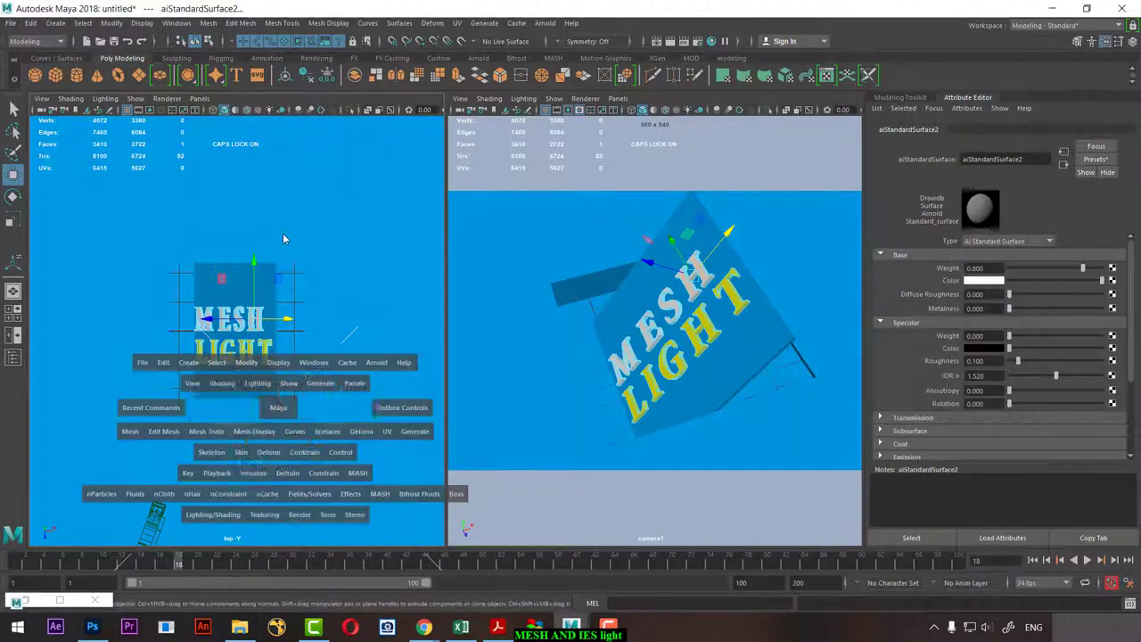
drag(279, 408, 300, 360)
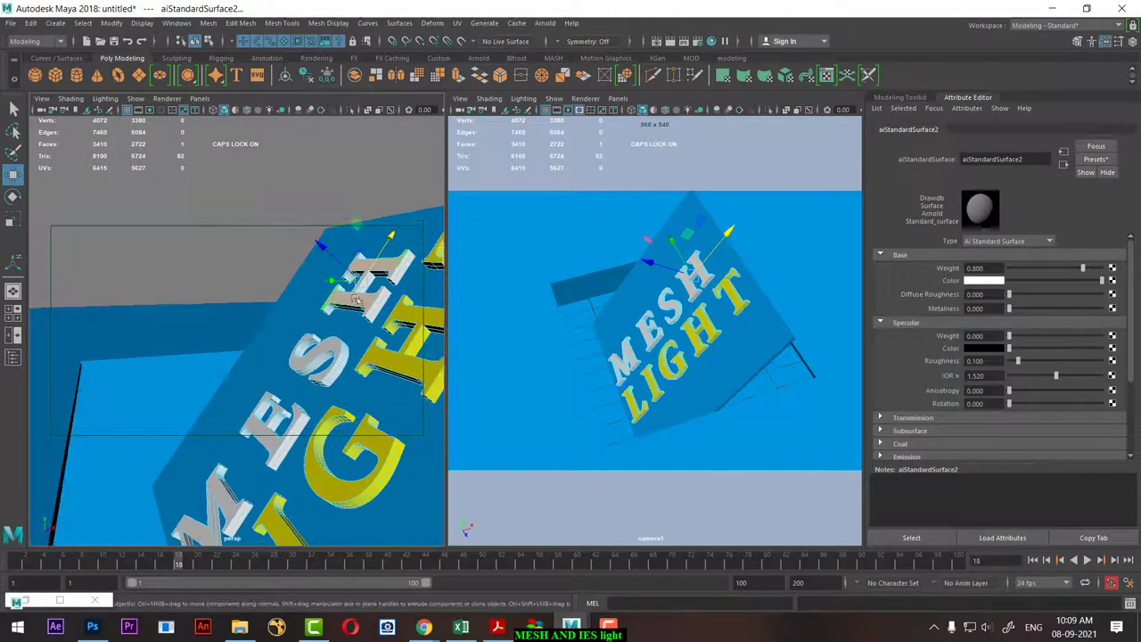
click(351, 303)
mouse_move(361, 323)
alt+mouse_down()
mouse_move(378, 301)
mouse_move(282, 577)
alt+mouse_up()
Play the animation, select the blue backdrop plane, and render the current frame in Arnold.
key(alt+v)
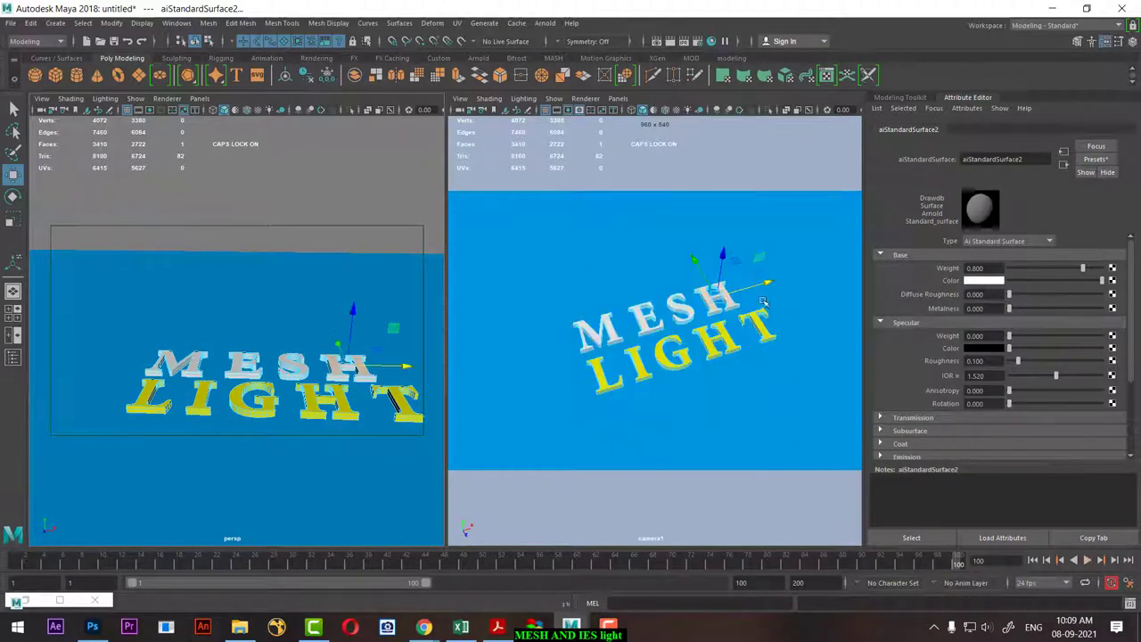
click(762, 301)
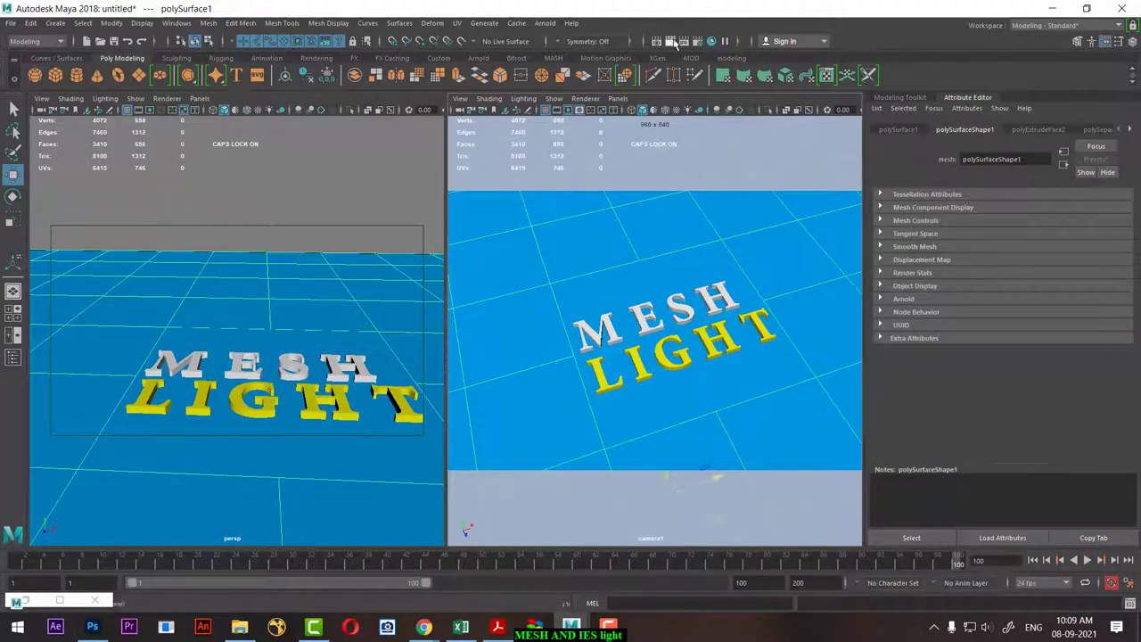
click(673, 41)
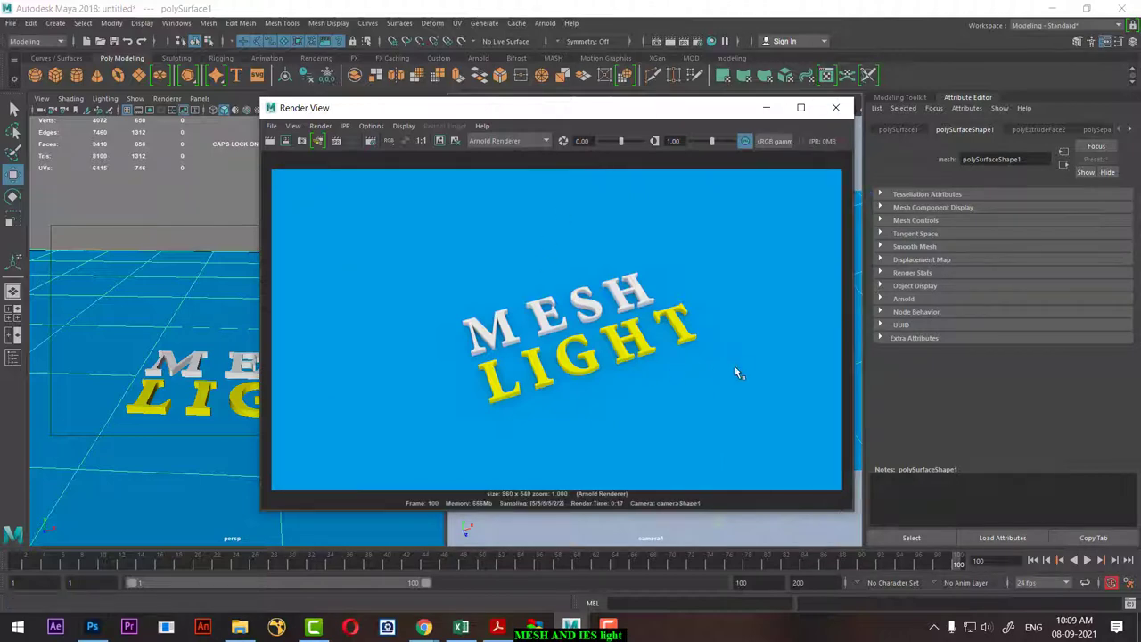
Set the animation start frame to 100 and the playback end frame to 200.
click(439, 141)
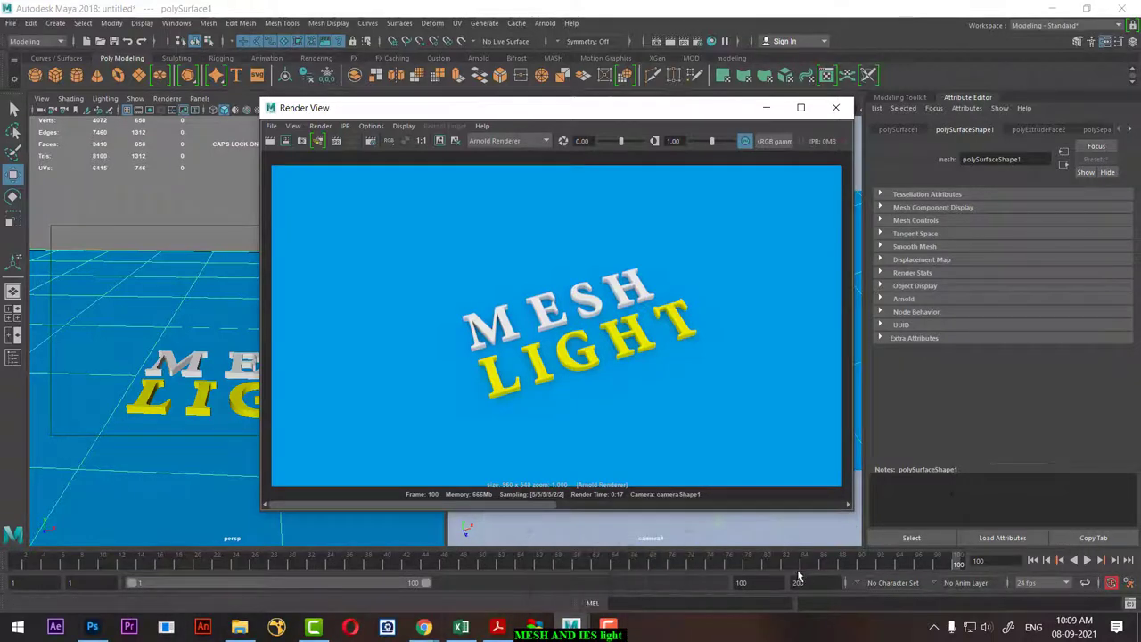
click(741, 582)
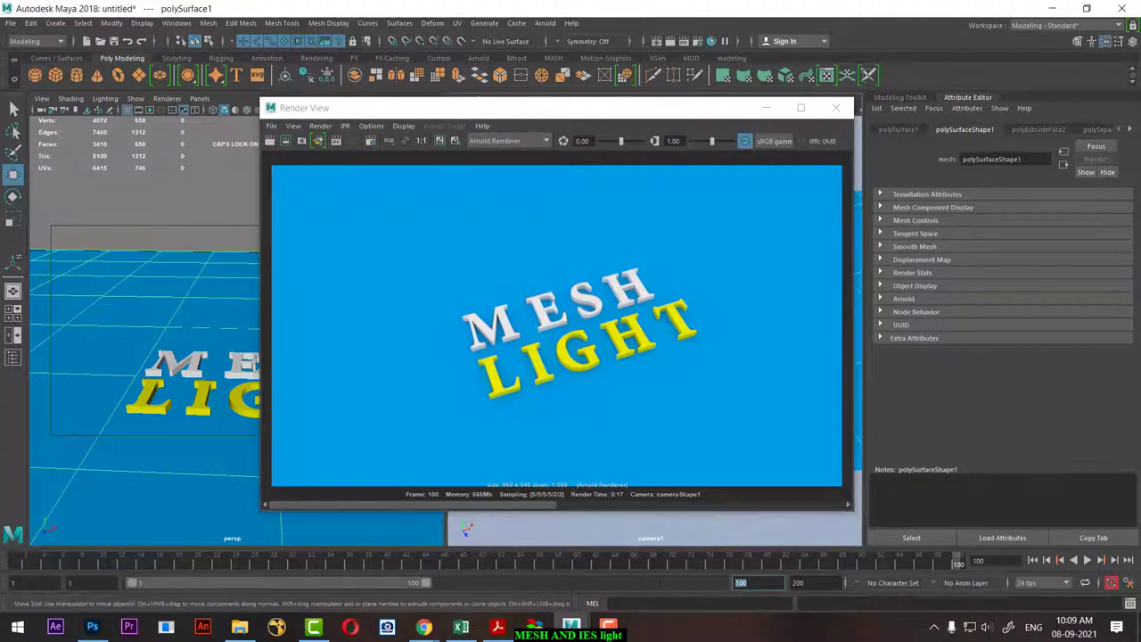
click(72, 582)
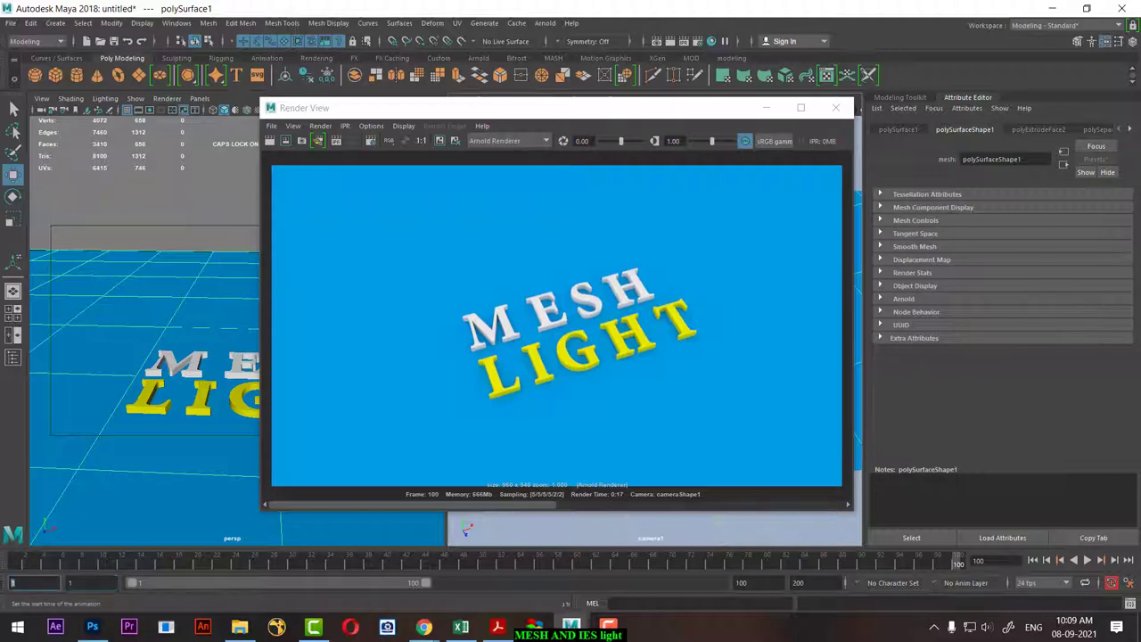
click(12, 583)
text(0)
key(Return)
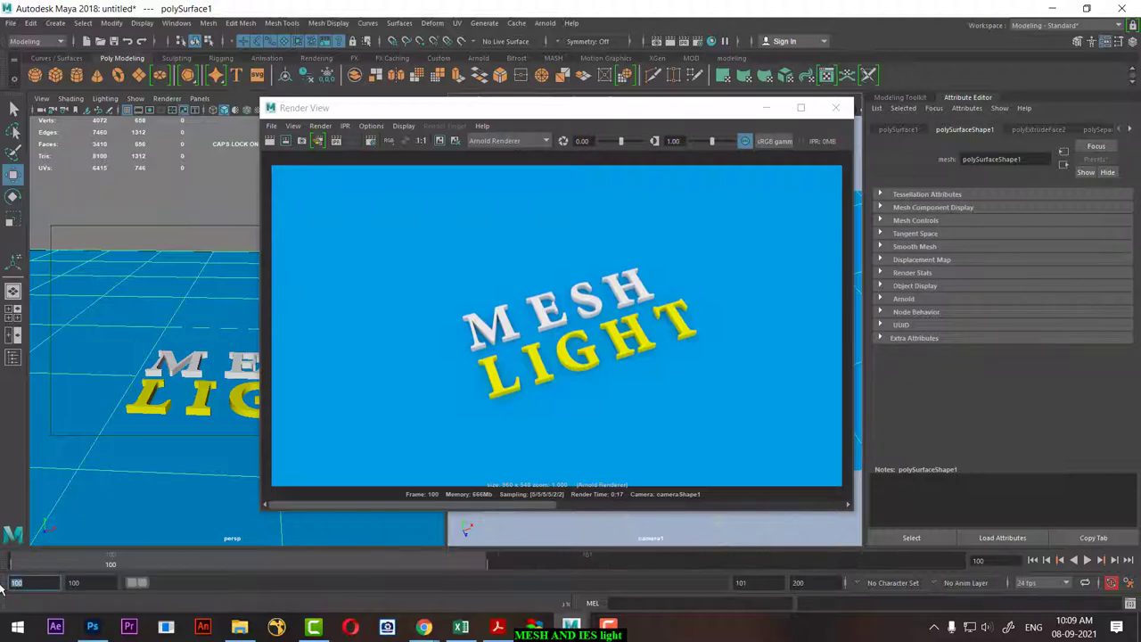
key(Tab)
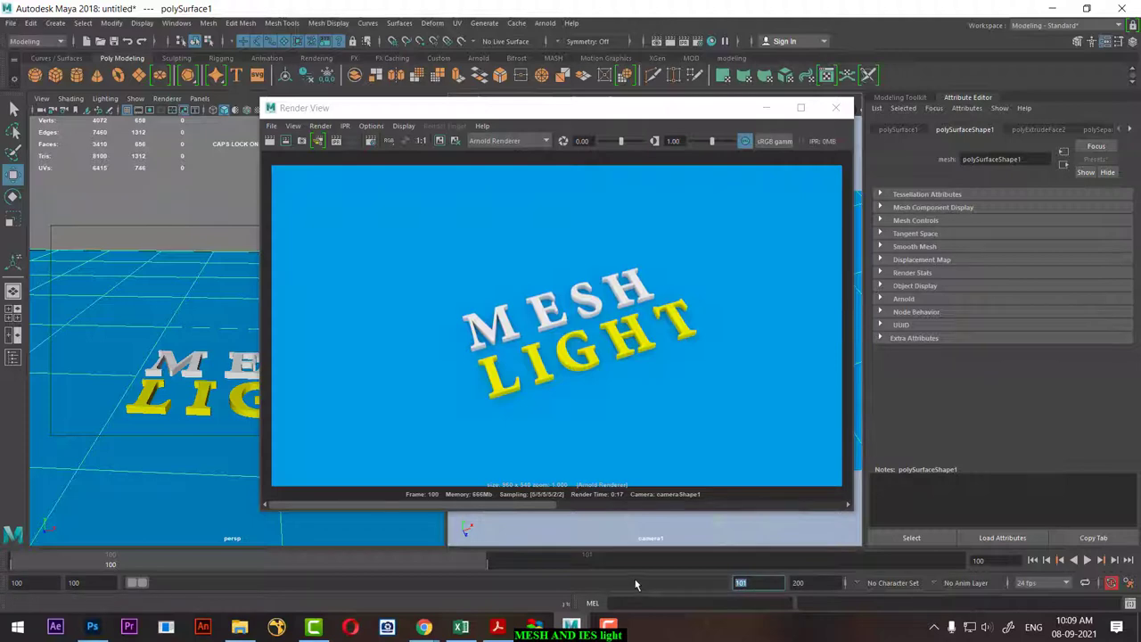
text(200)
key(Return)
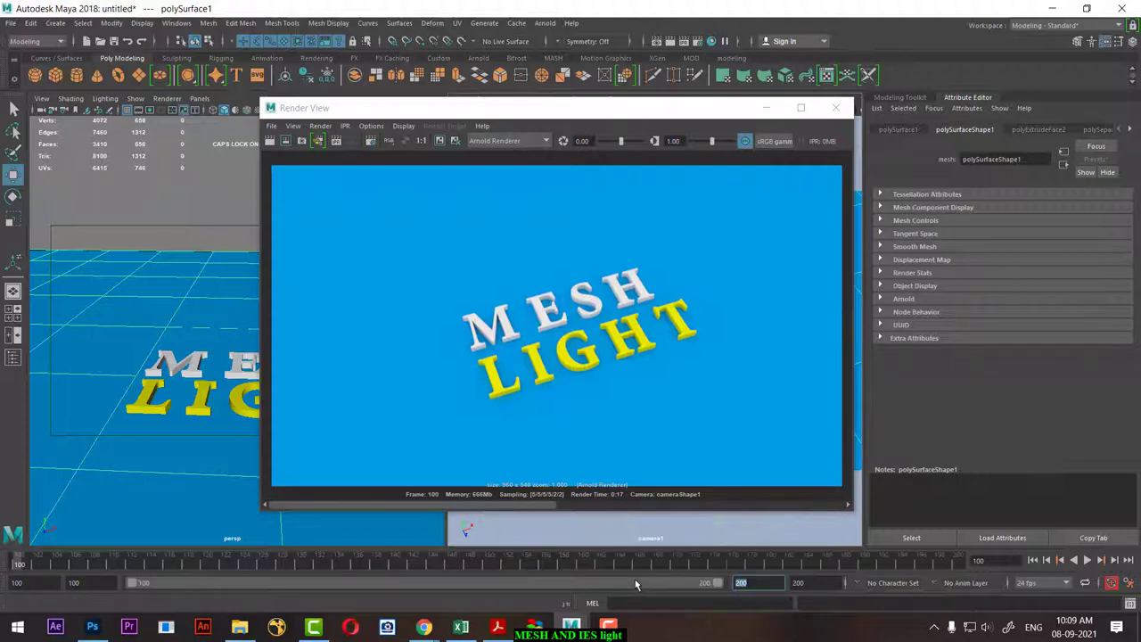
Minimize the render window, play the animation to frame 164, and tumble the perspective view.
click(764, 108)
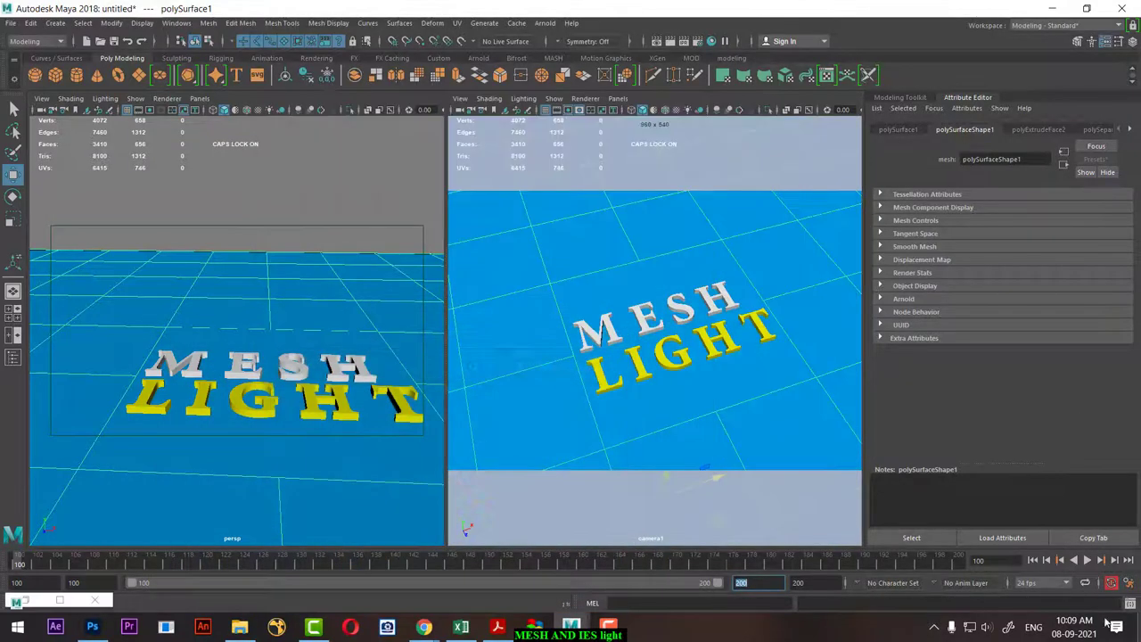
click(1087, 559)
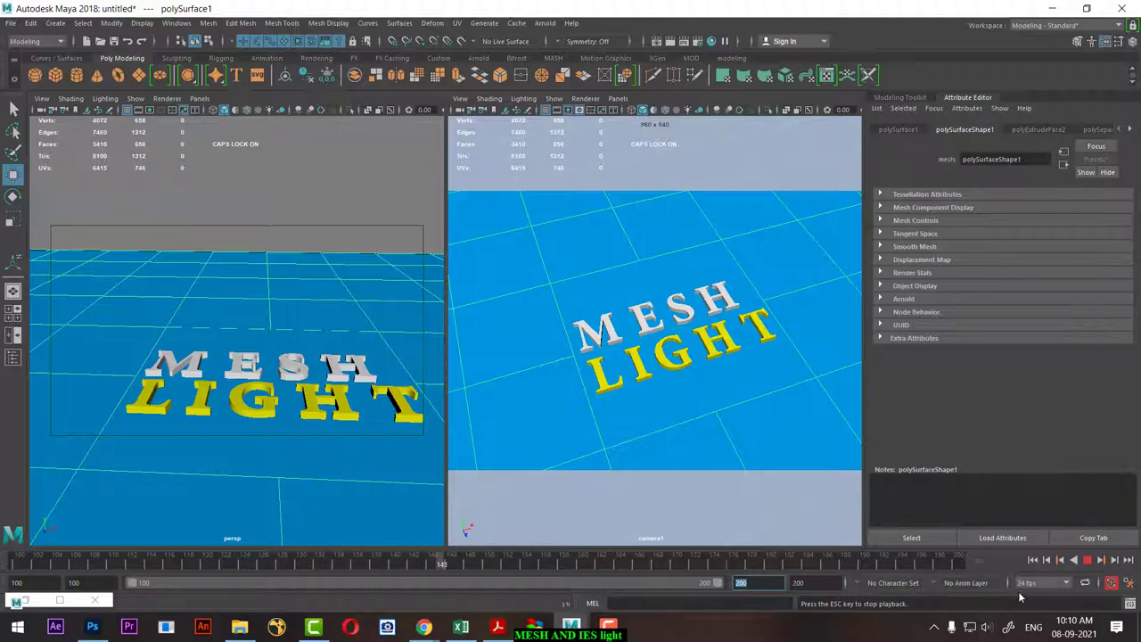
click(1087, 559)
mouse_move(293, 407)
alt+mouse_down()
mouse_move(246, 385)
mouse_move(274, 465)
mouse_move(204, 339)
mouse_move(245, 460)
alt+mouse_up()
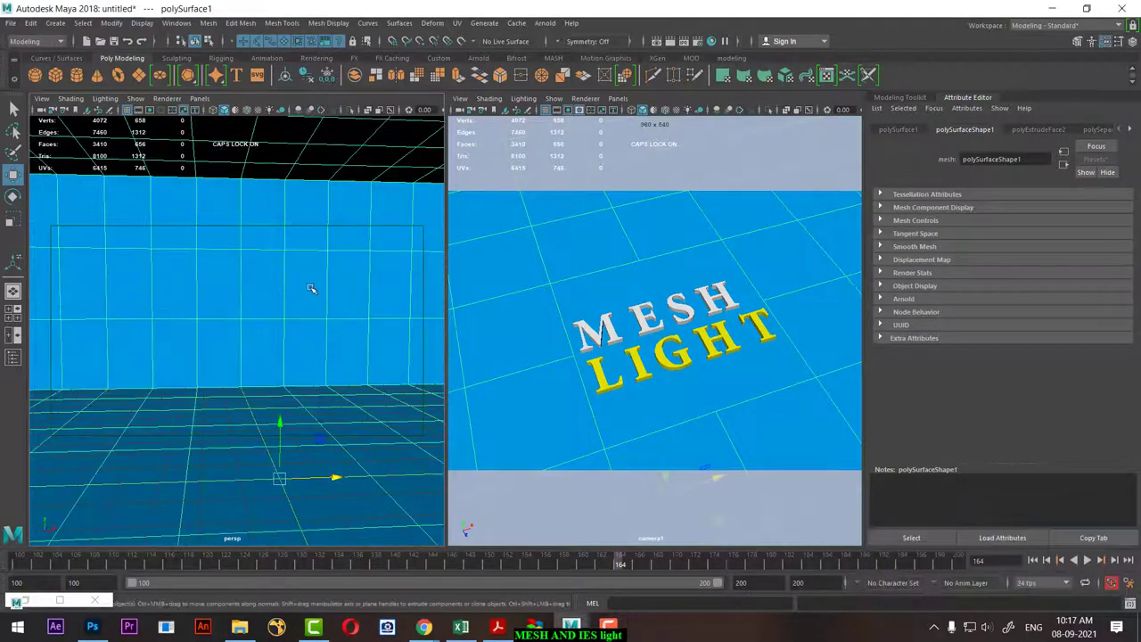
mouse_move(311, 288)
alt+mouse_down()
mouse_move(333, 354)
mouse_move(331, 332)
mouse_move(302, 346)
alt+mouse_up()
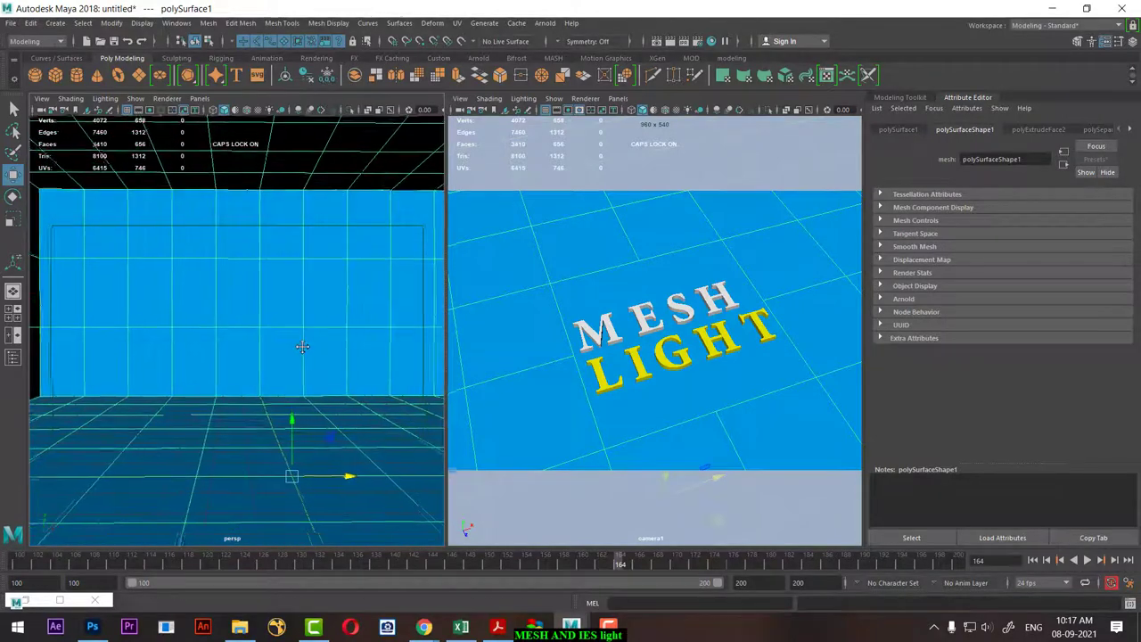
click(671, 41)
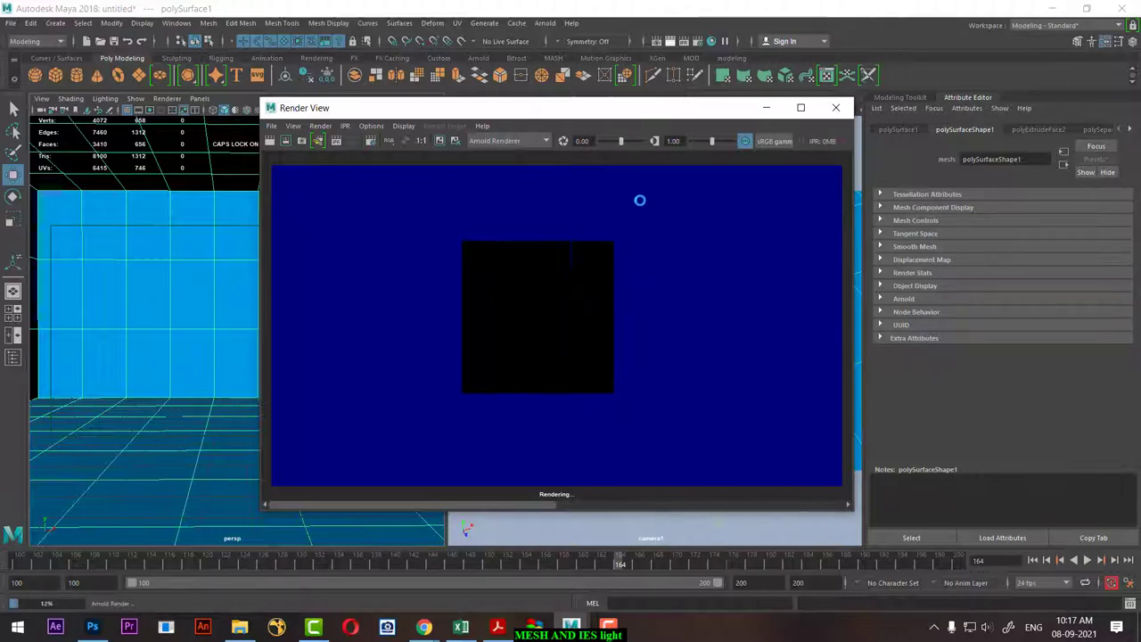
Set Arnold's Camera (AA), Diffuse, Specular and Transmission samples to 1 each.
click(835, 107)
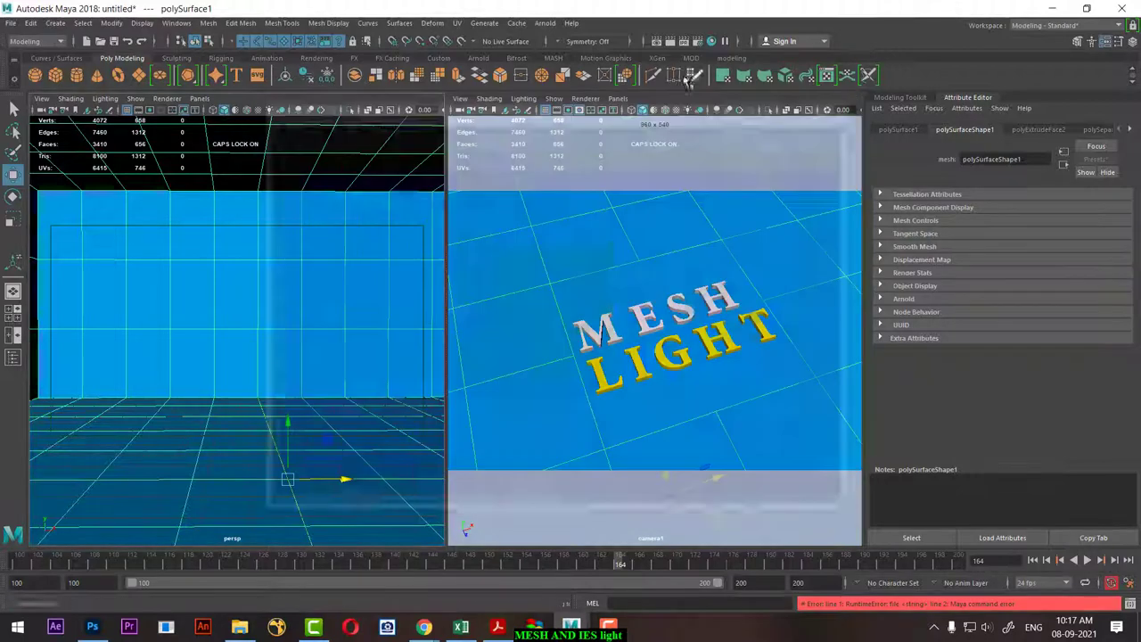
click(697, 42)
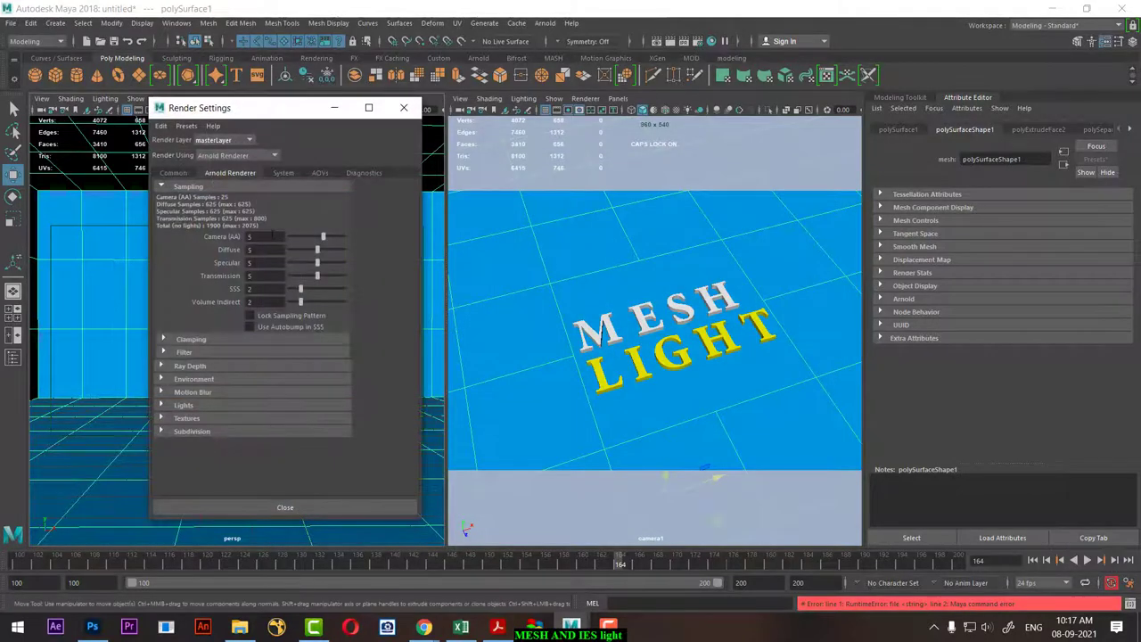
double_click(273, 236)
key(Tab)
text(1)
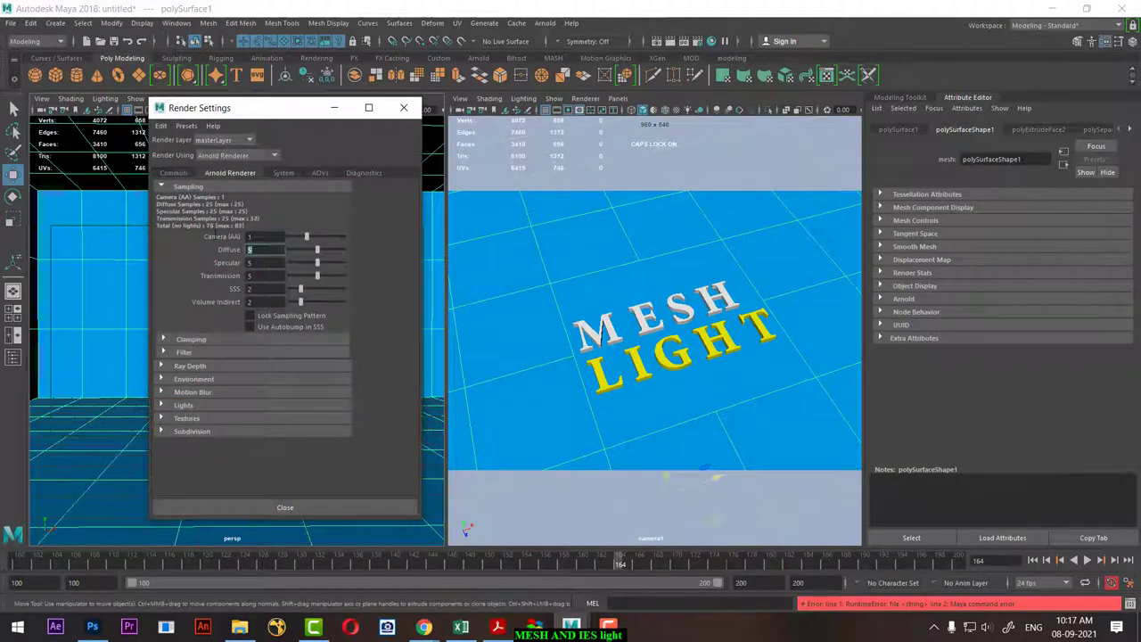
key(Tab)
text(1)
key(Tab)
key(Return)
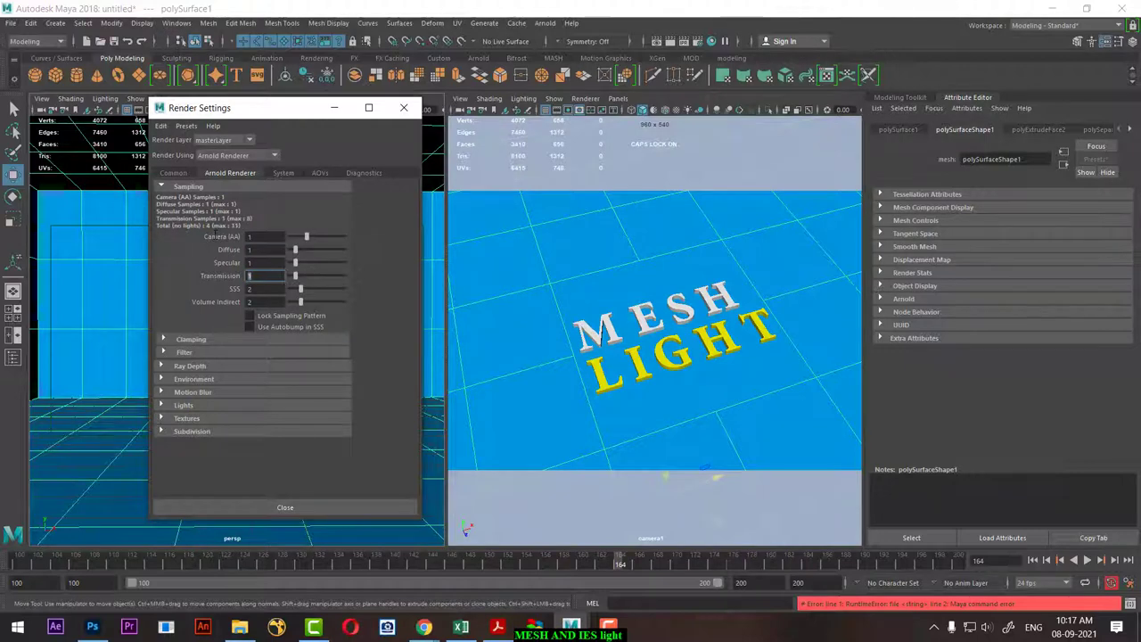
click(403, 108)
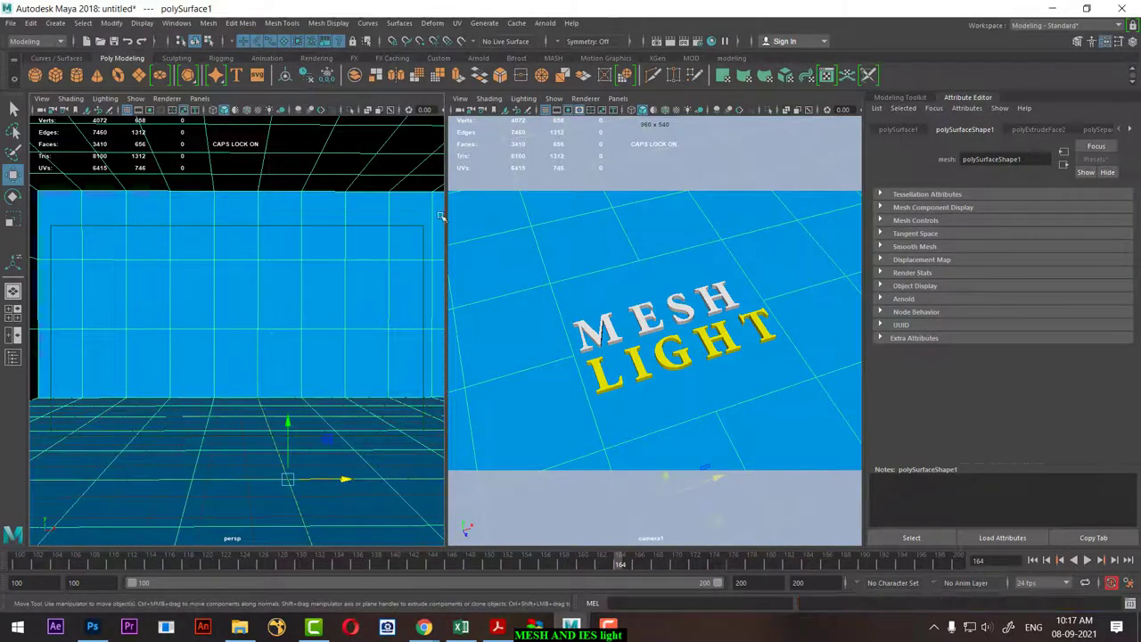
Render a quick speed-test frame and close the black result.
click(669, 44)
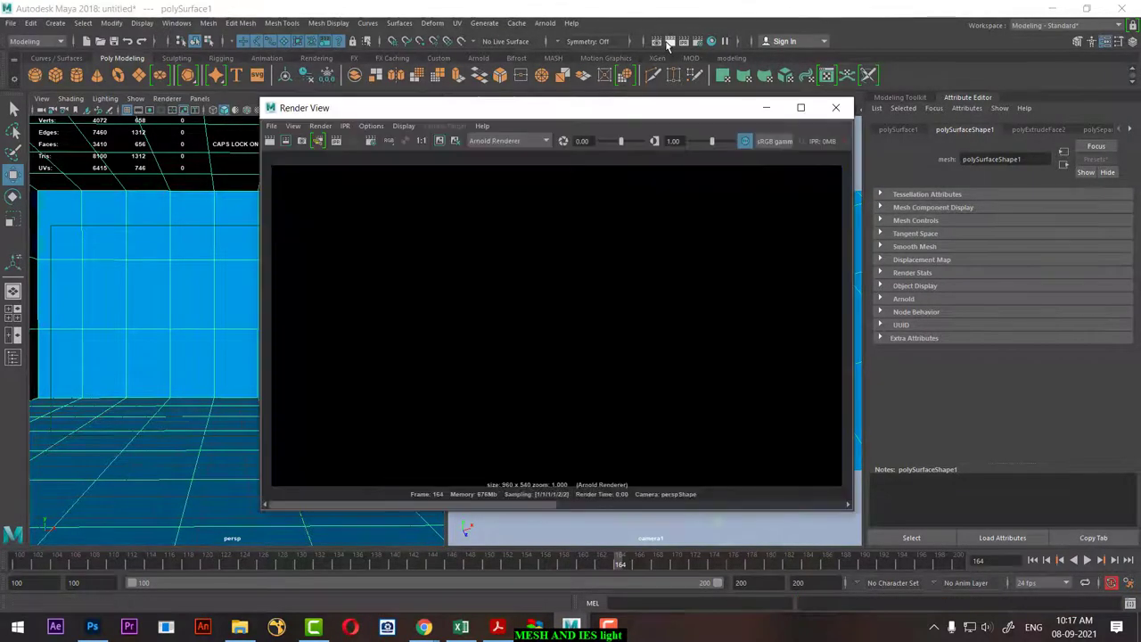
click(835, 107)
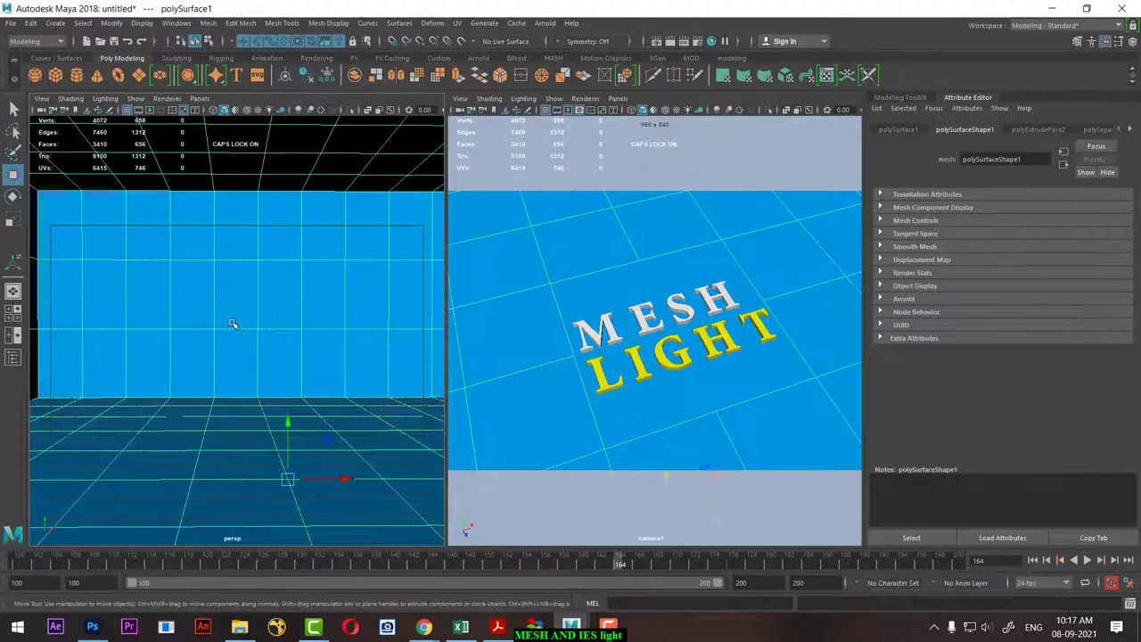
right_drag(222, 259, 222, 290)
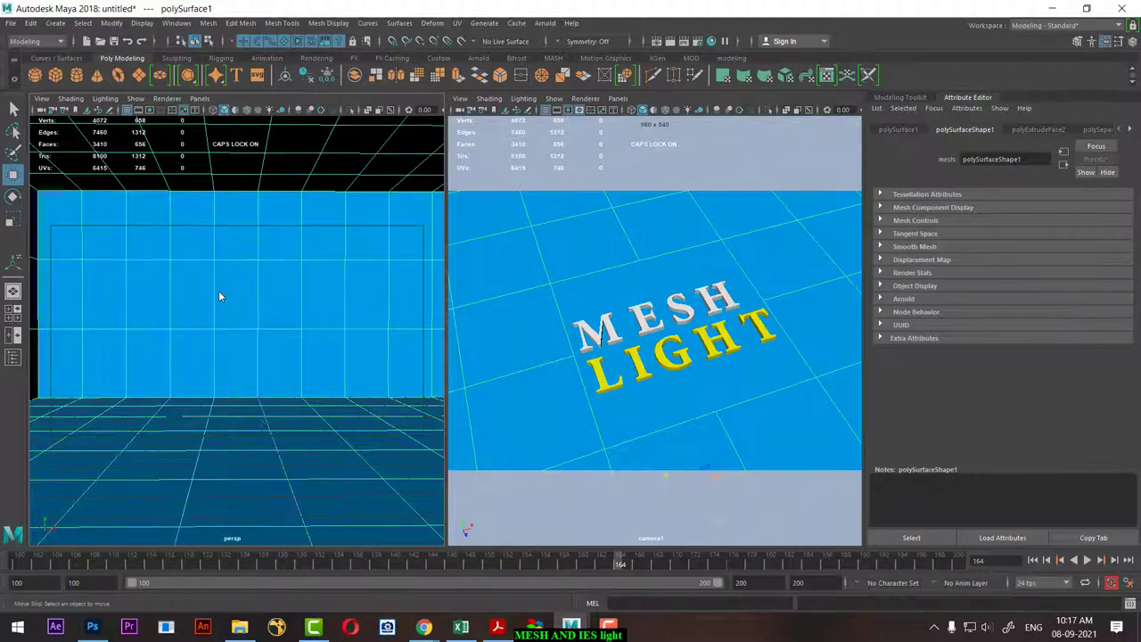
Assign the selected wall faces a new aiStandardSurface material and set its Specular Weight to 0.
click(205, 284)
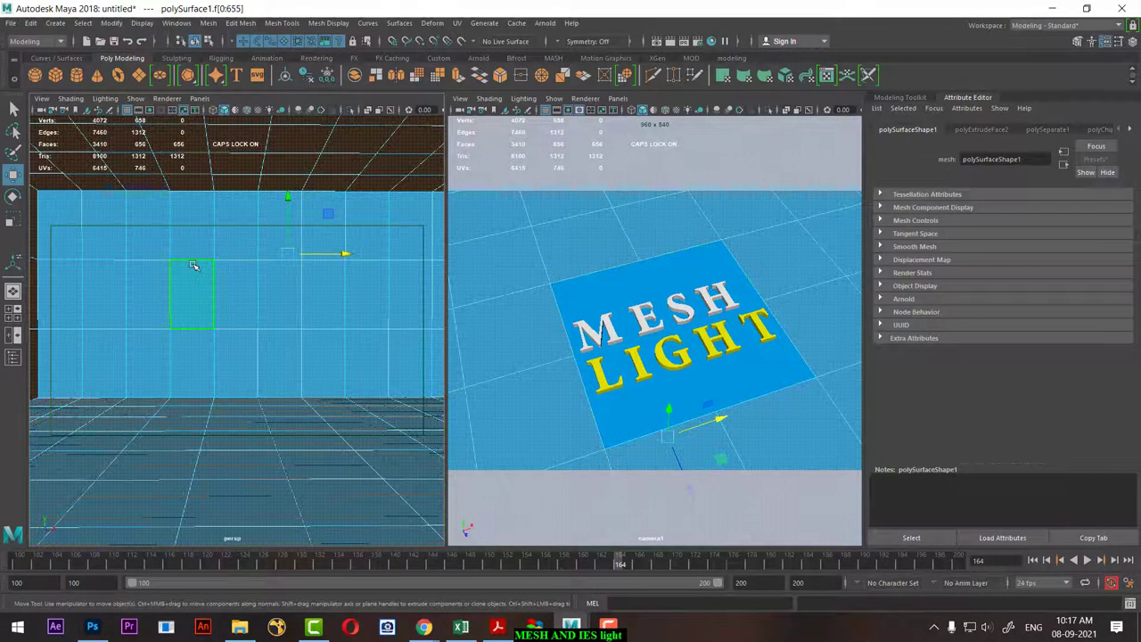
right_drag(192, 264, 199, 317)
mouse_move(184, 567)
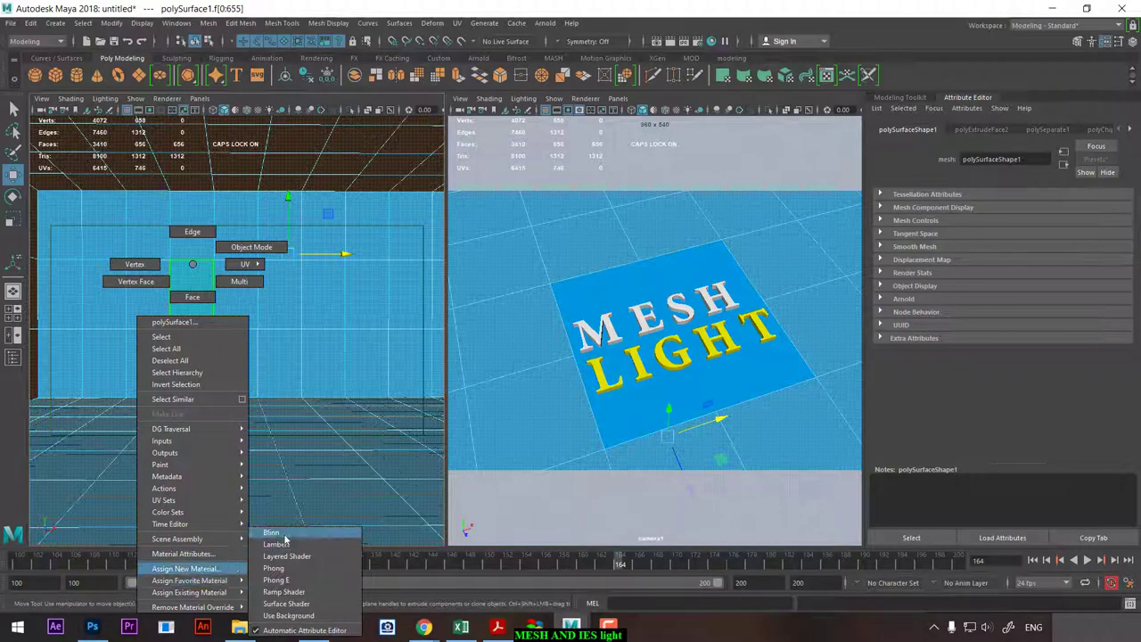
click(203, 554)
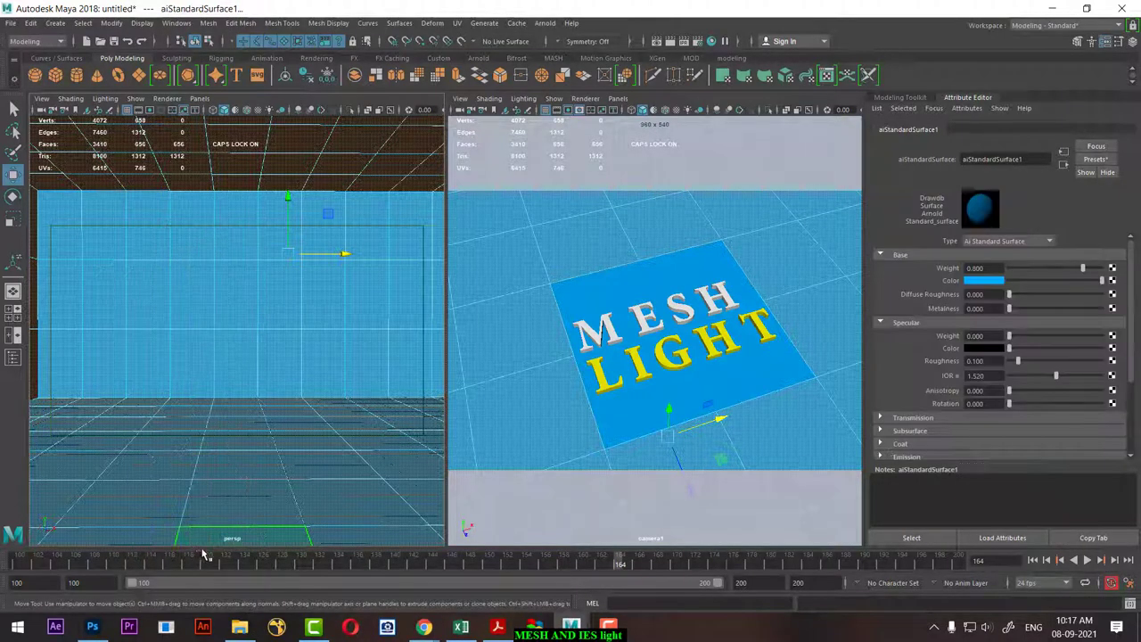
right_click(241, 294)
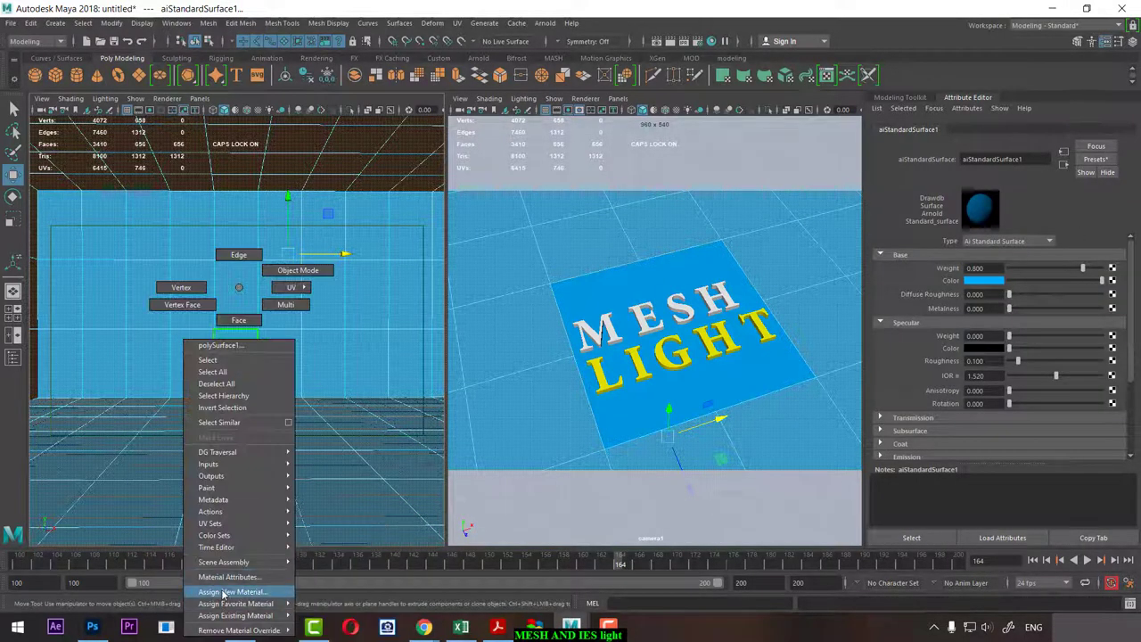
click(242, 591)
click(432, 310)
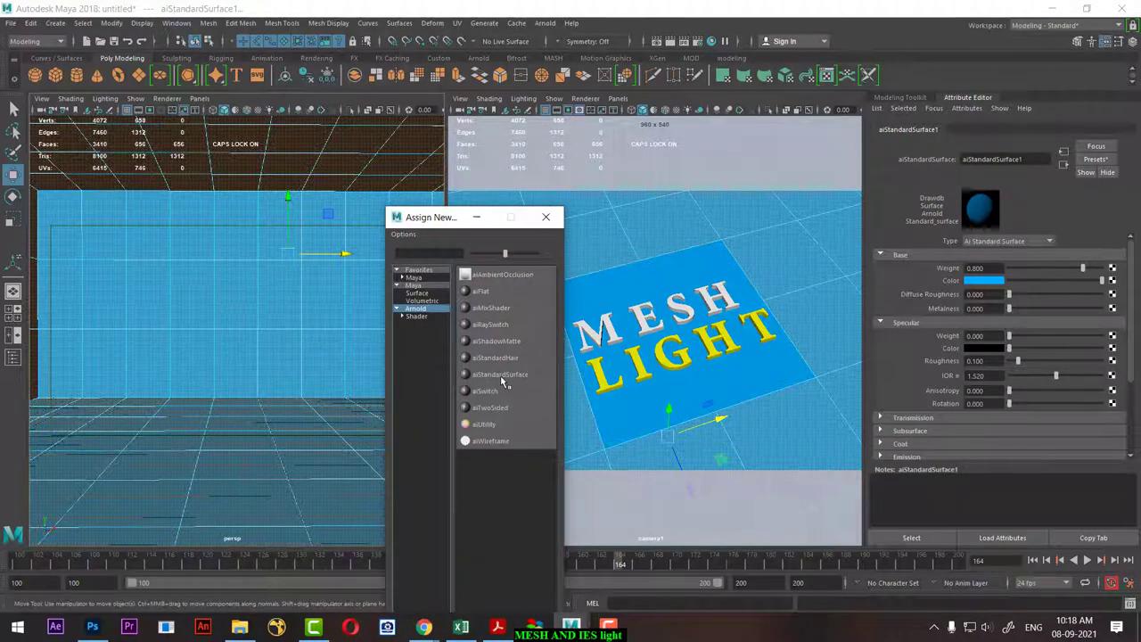
click(503, 376)
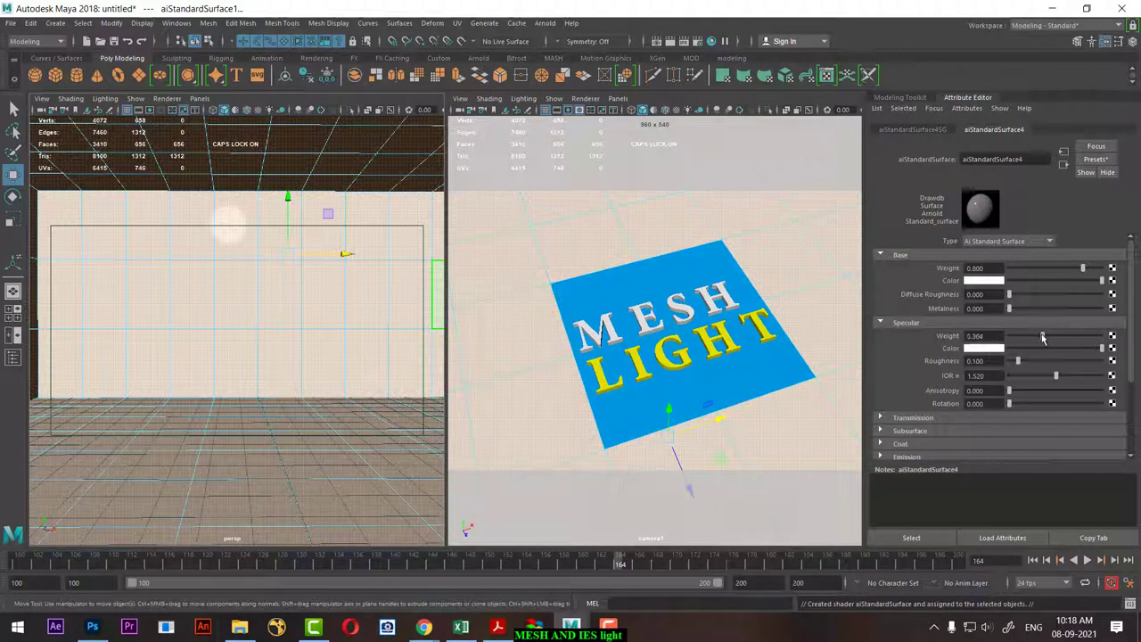
drag(1043, 337, 1003, 337)
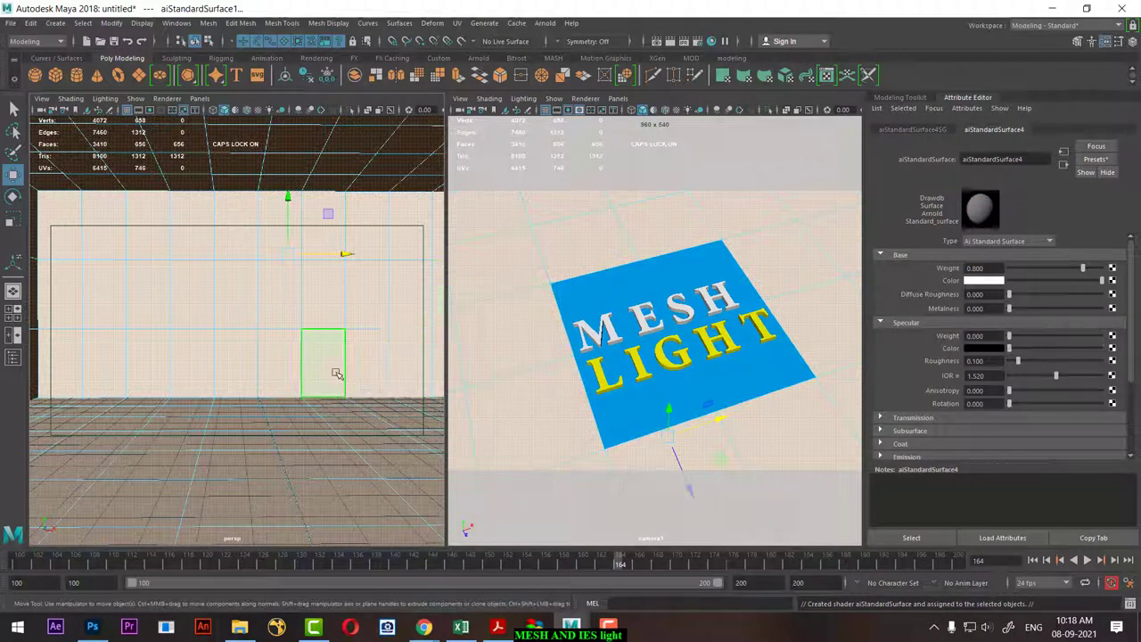
right_drag(231, 293, 326, 217)
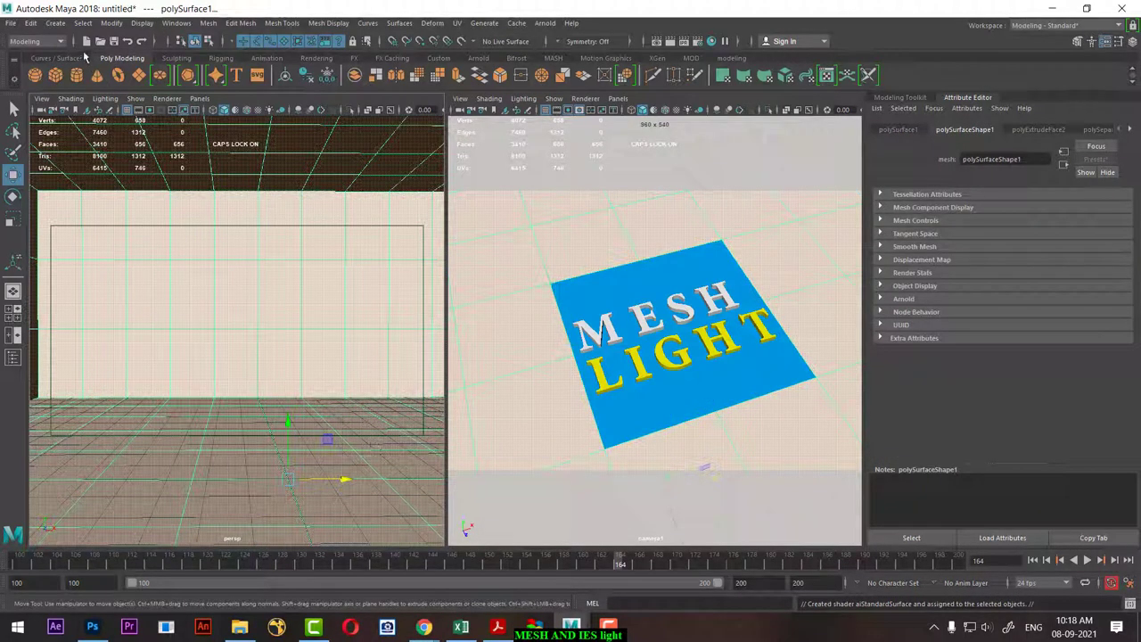
Create a new camera, camera2, and look through it in the left viewport.
click(55, 23)
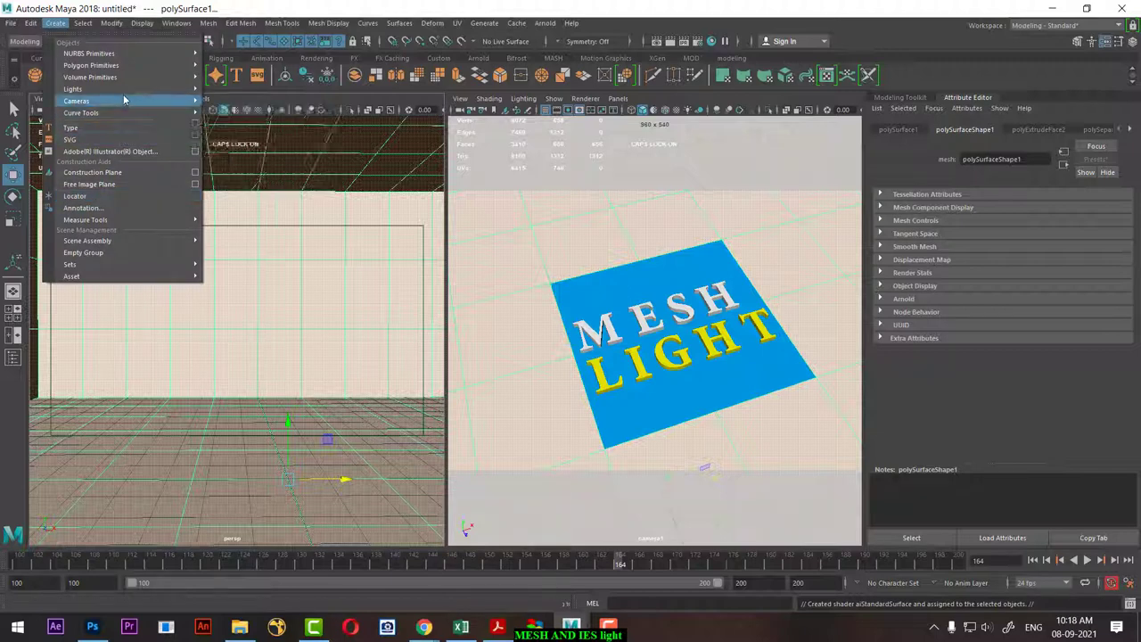
mouse_move(77, 101)
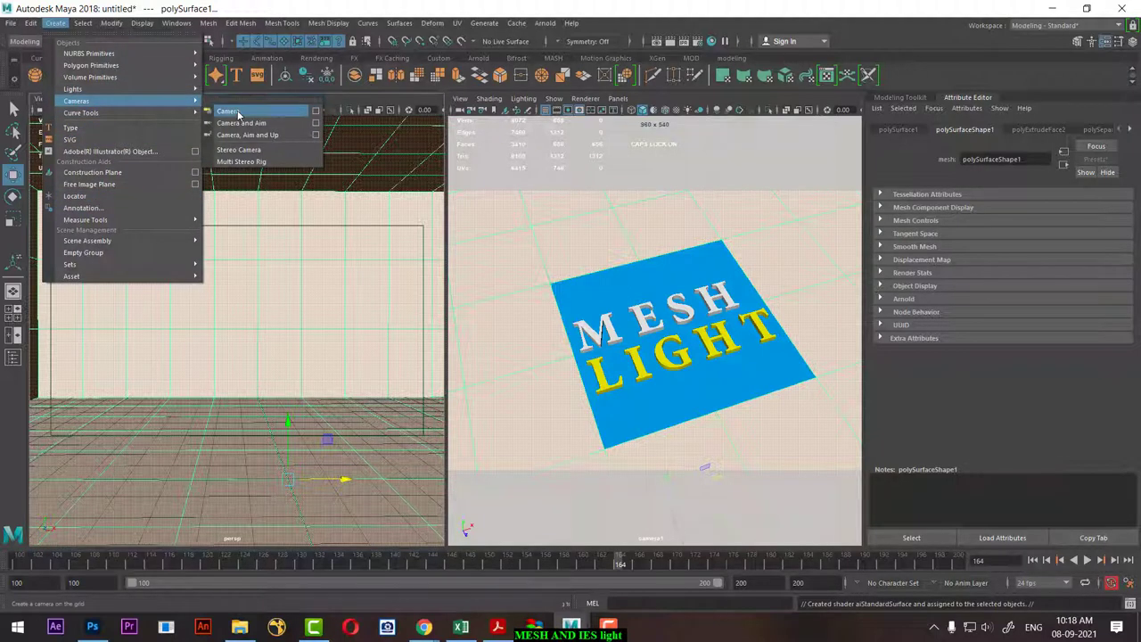
click(238, 114)
click(198, 98)
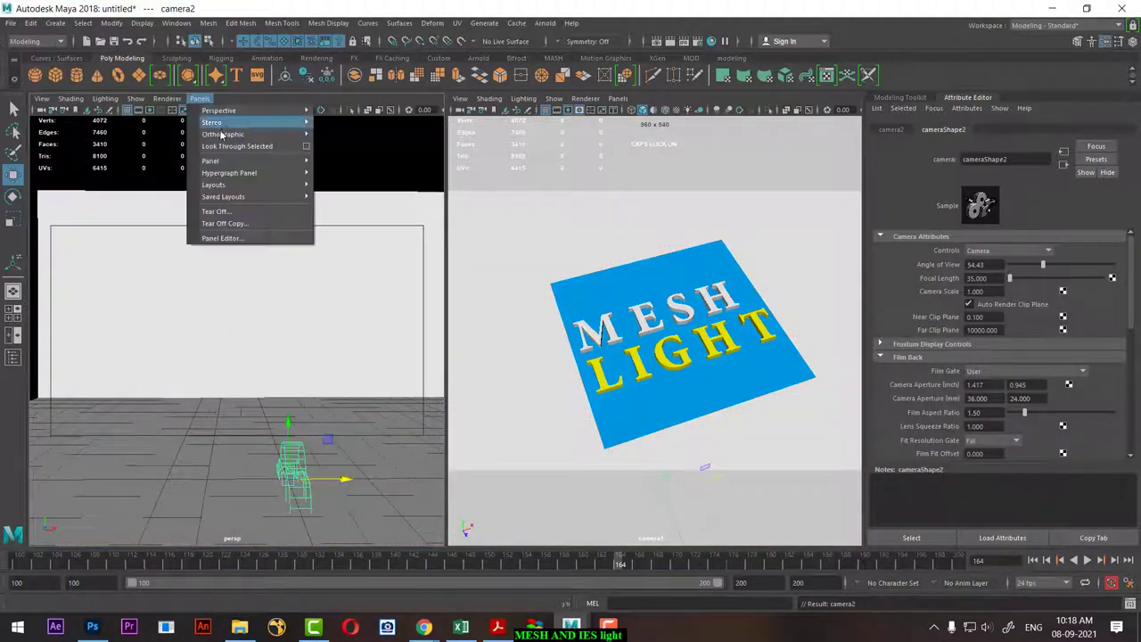
click(237, 146)
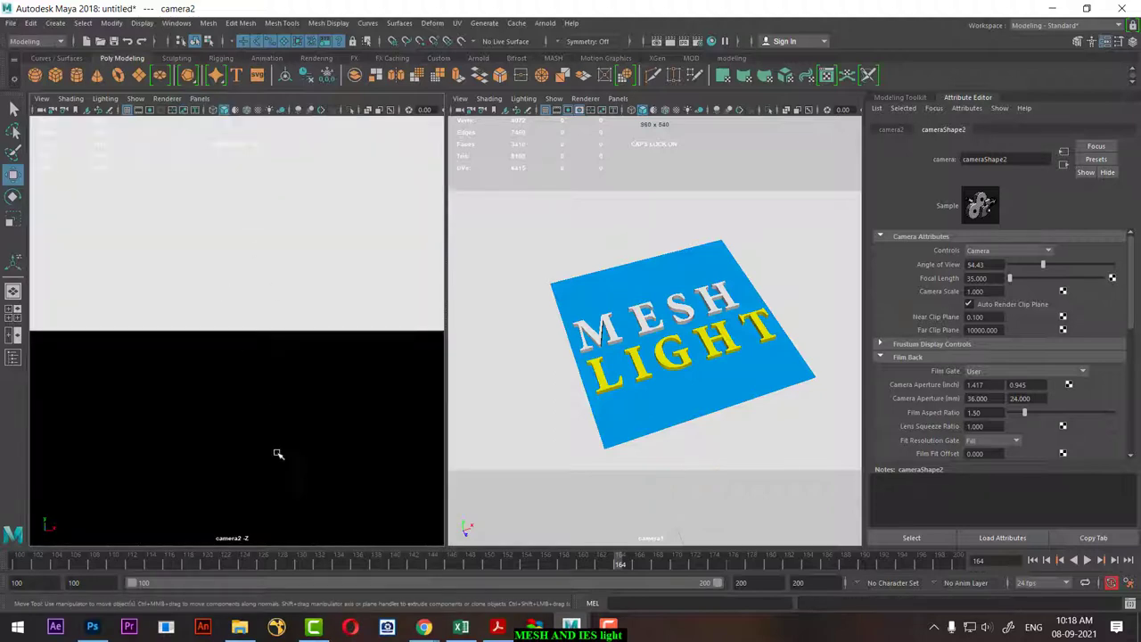
Dolly and pan camera2's framing, then return the left viewport to the perspective camera.
alt+drag(220, 341, 232, 433)
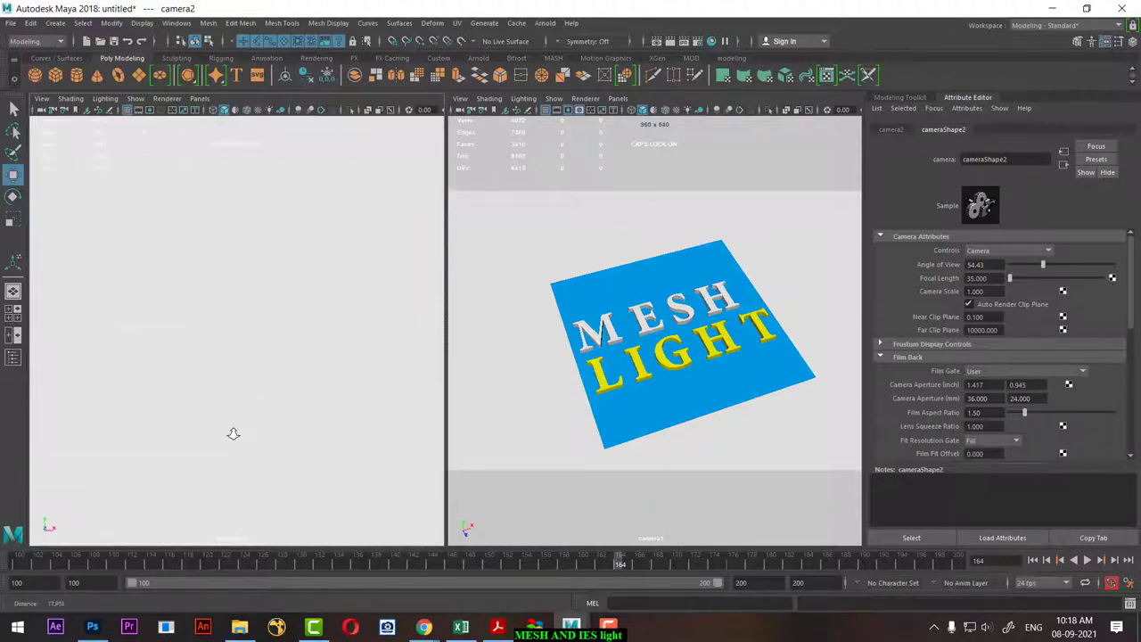
mouse_move(232, 433)
alt+middle_down()
mouse_move(273, 415)
mouse_move(224, 387)
mouse_move(266, 408)
mouse_move(268, 348)
alt+middle_up()
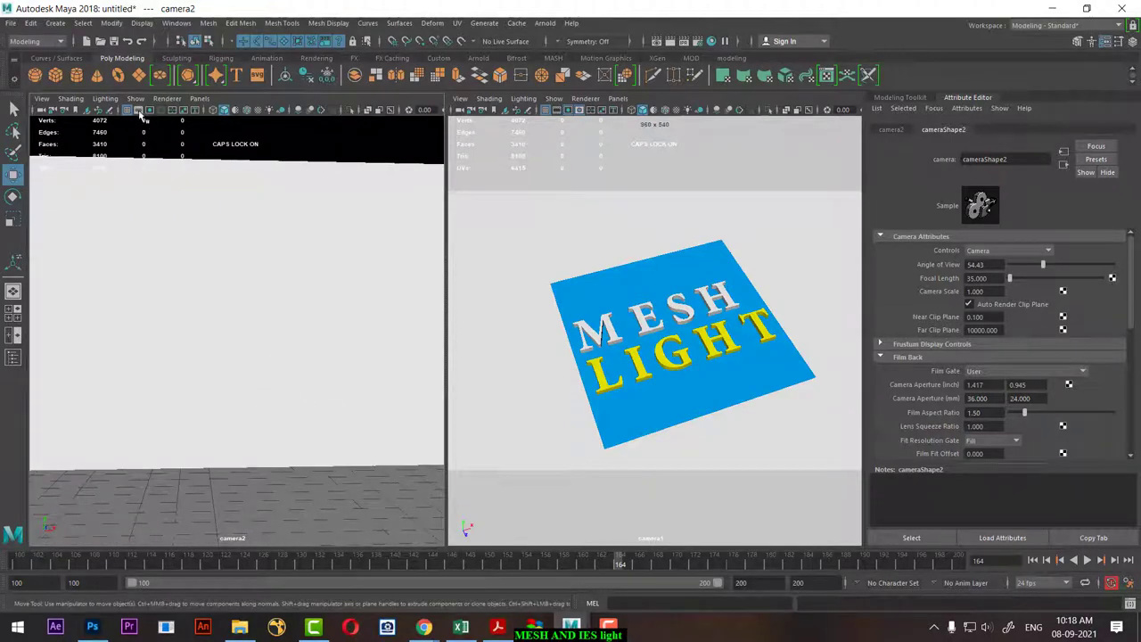
alt+right_drag(224, 301, 229, 329)
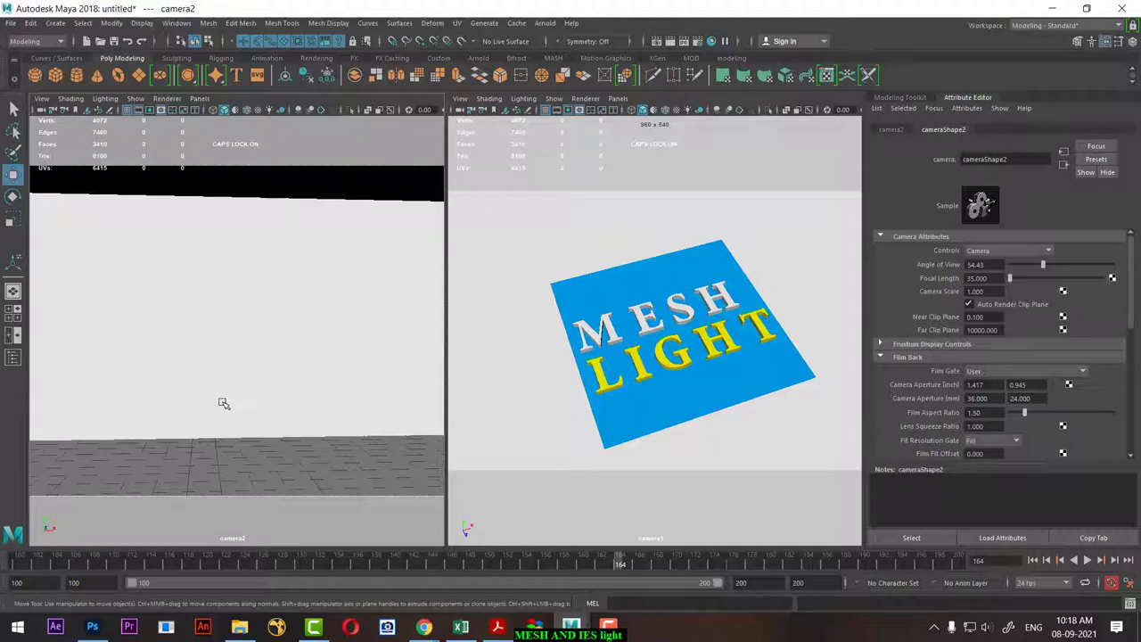
key(space)
drag(224, 404, 232, 219)
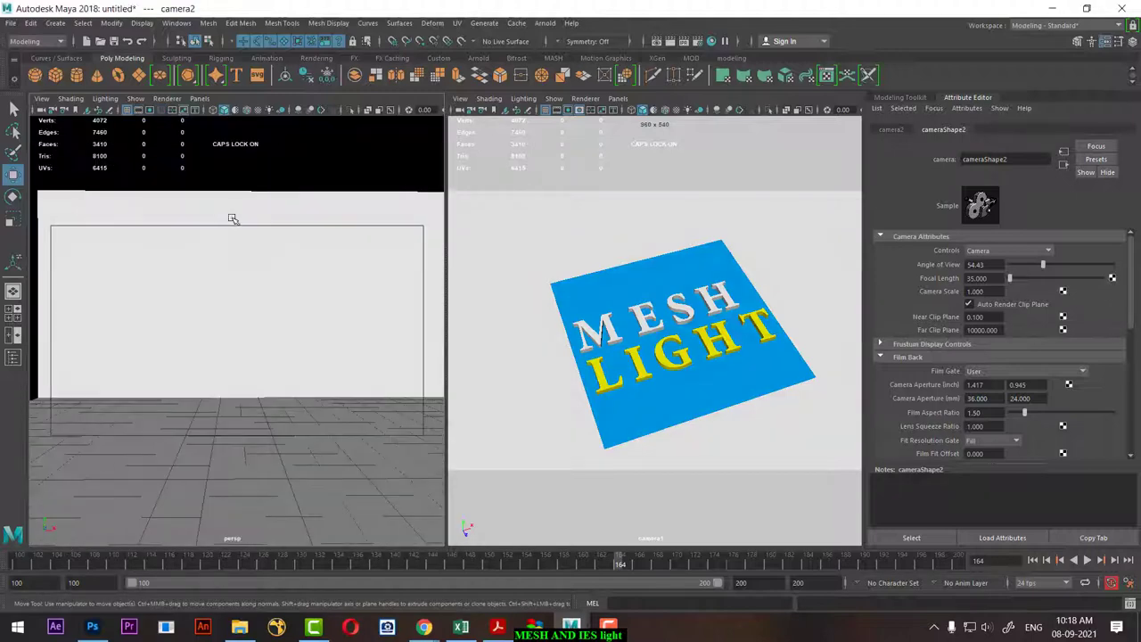
Create a polygon cube and show camera2 in the right viewport.
click(56, 75)
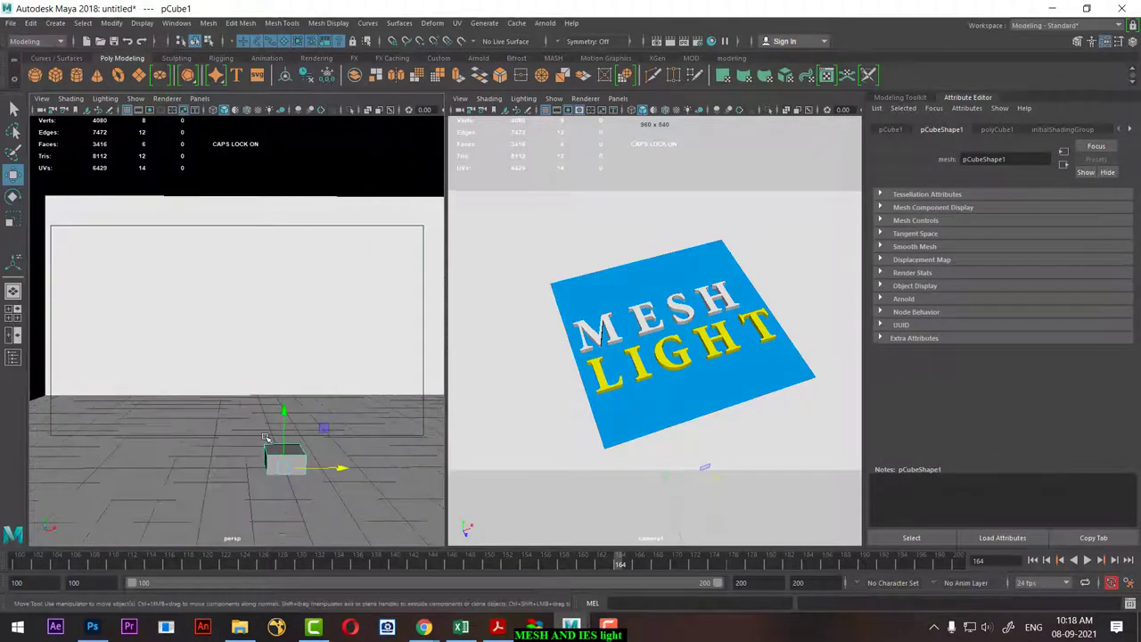
key(space)
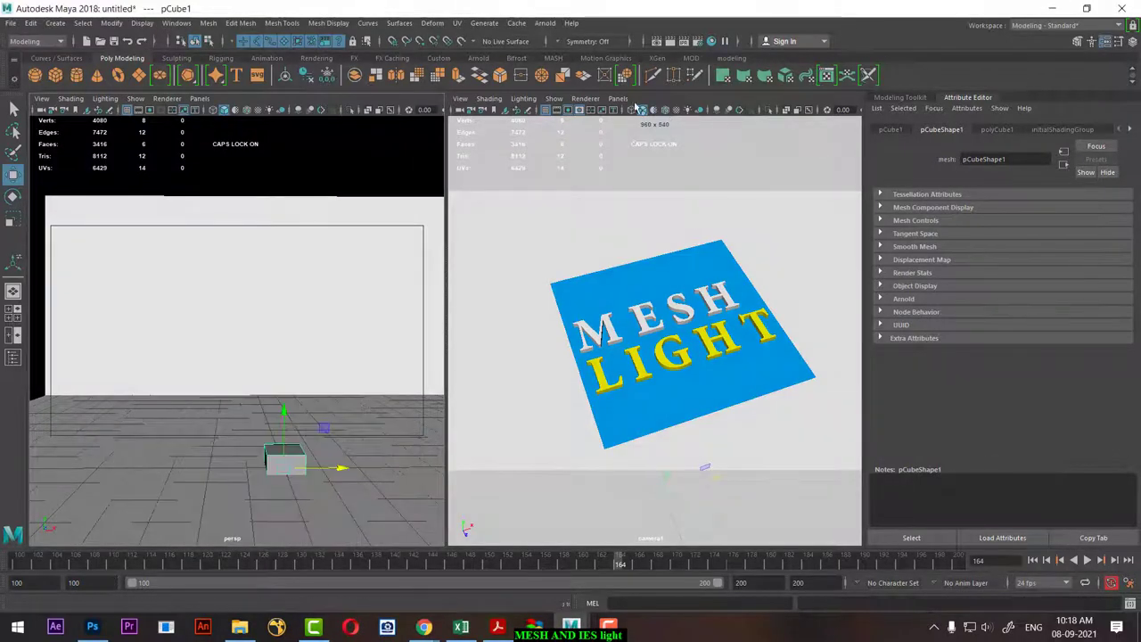
click(617, 98)
mouse_move(721, 120)
click(760, 122)
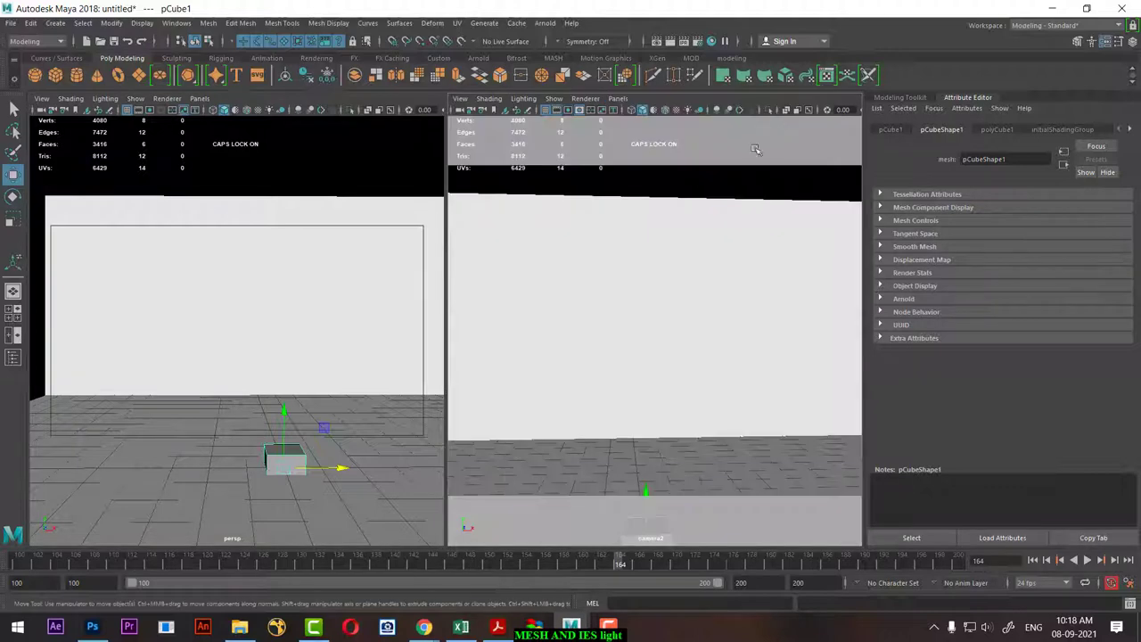
Scale the cube along Z into a long box.
alt+drag(265, 344, 268, 341)
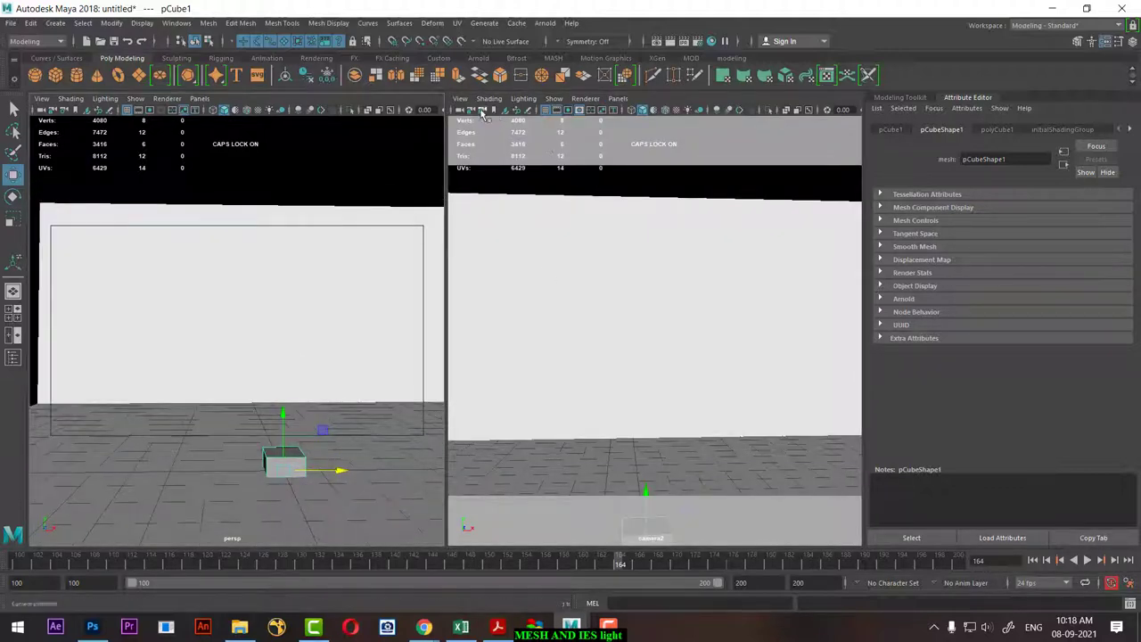
mouse_move(306, 369)
alt+mouse_down()
mouse_move(308, 463)
mouse_move(261, 431)
mouse_move(309, 475)
alt+mouse_up()
key(r)
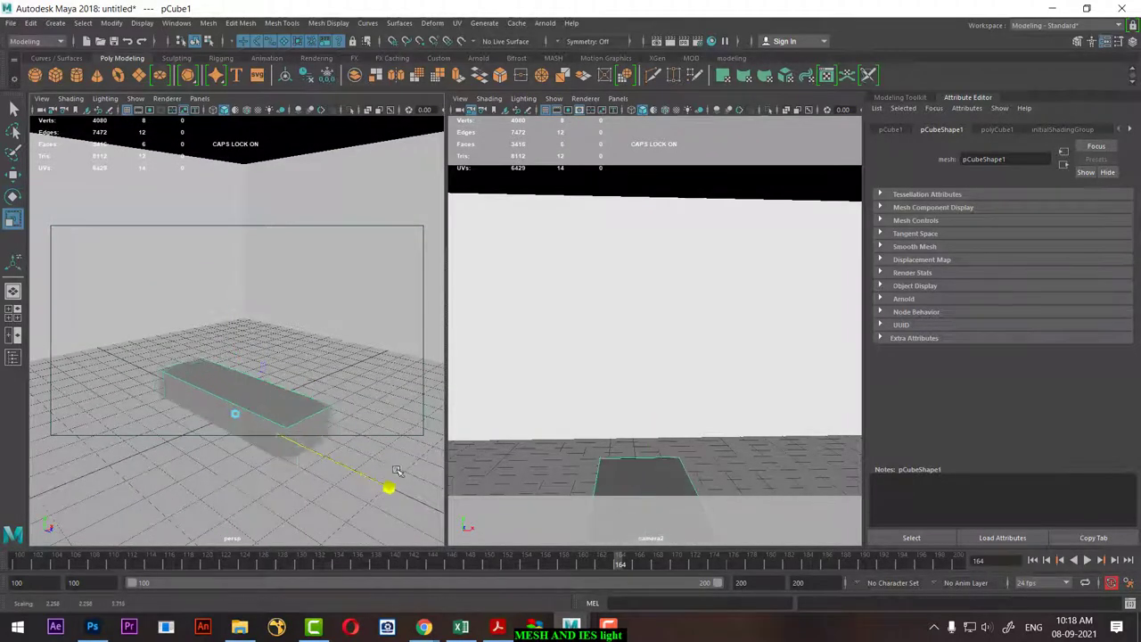
drag(276, 432, 423, 493)
Set the left viewport to the front view in wireframe.
mouse_move(272, 394)
alt+mouse_down()
mouse_move(241, 402)
mouse_move(229, 377)
mouse_move(324, 383)
alt+mouse_up()
key(space)
click(321, 412)
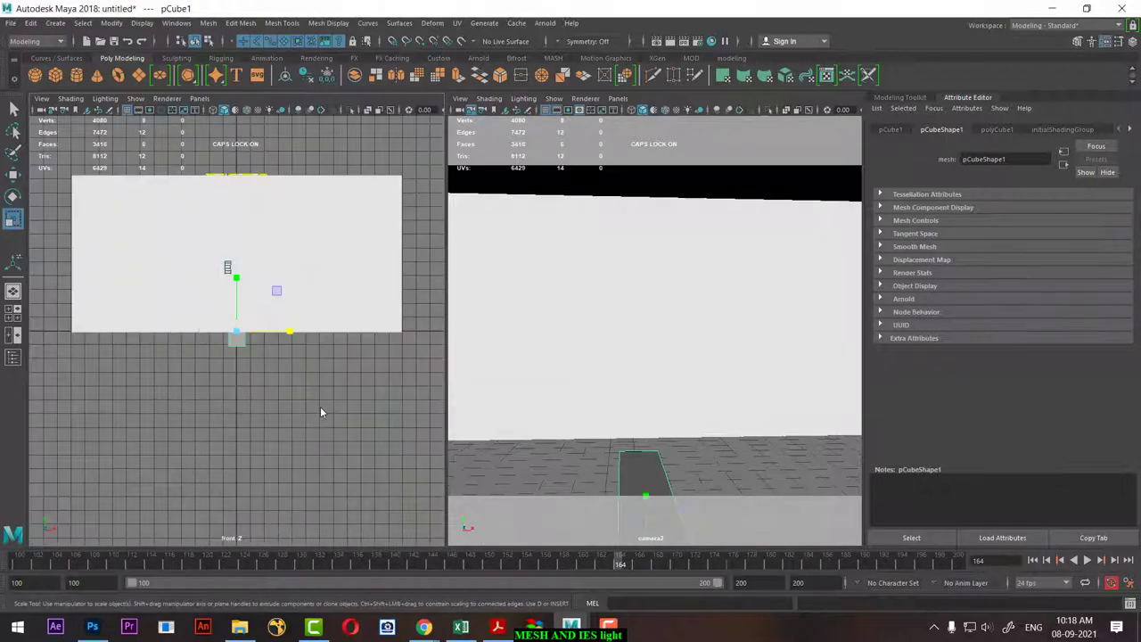
key(4)
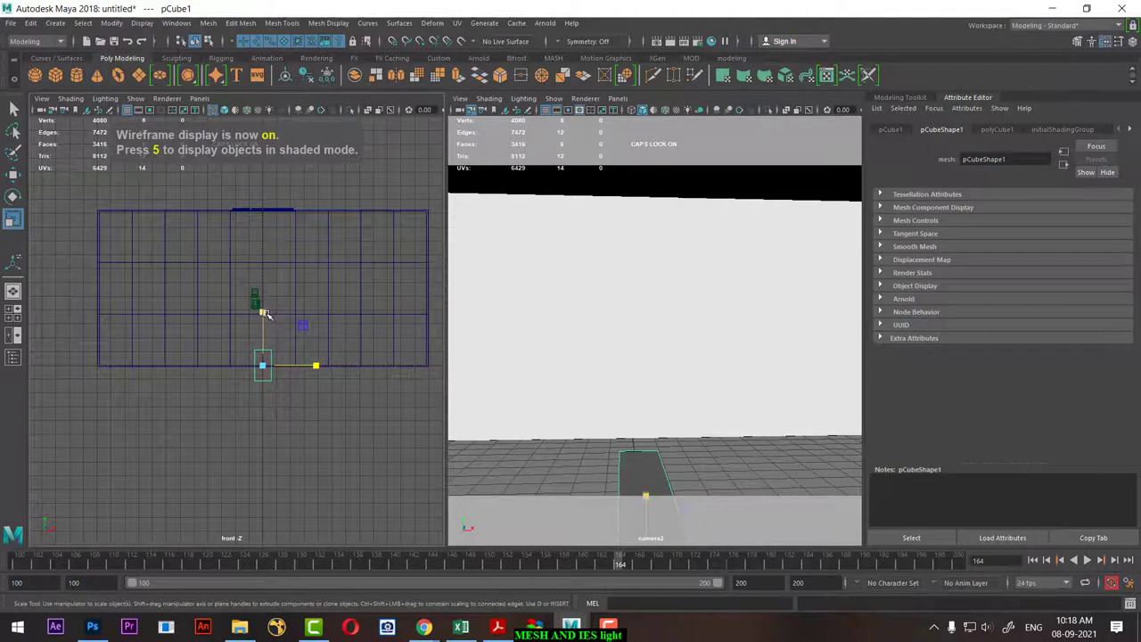
In vertex mode, raise the cube's top vertices to make it tall.
key(w)
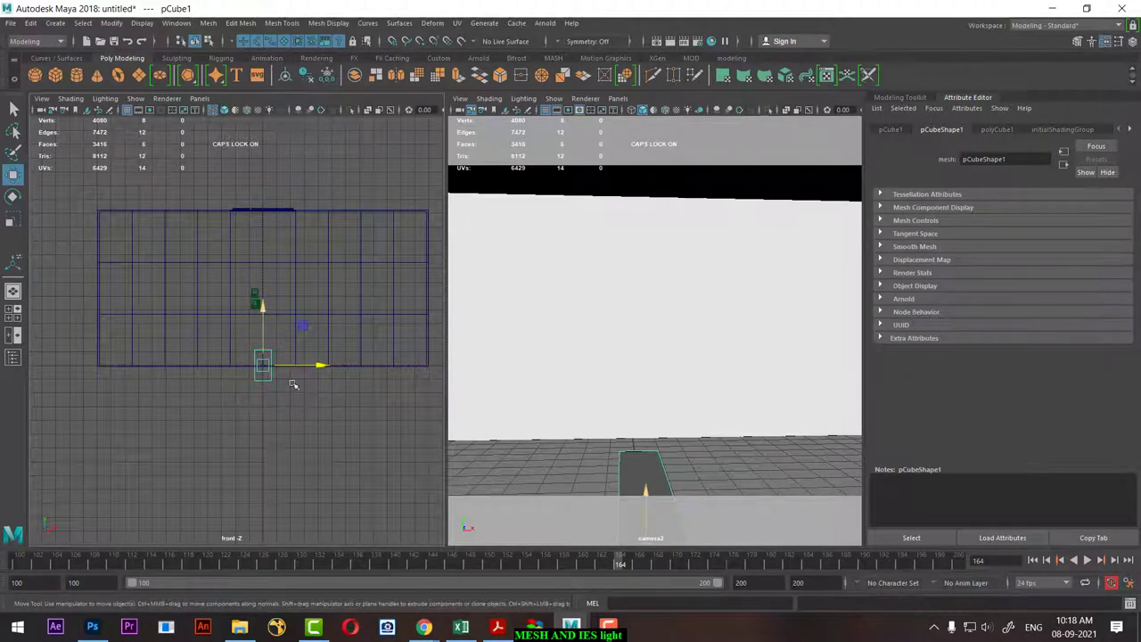
right_click(323, 406)
click(266, 287)
drag(298, 326, 229, 360)
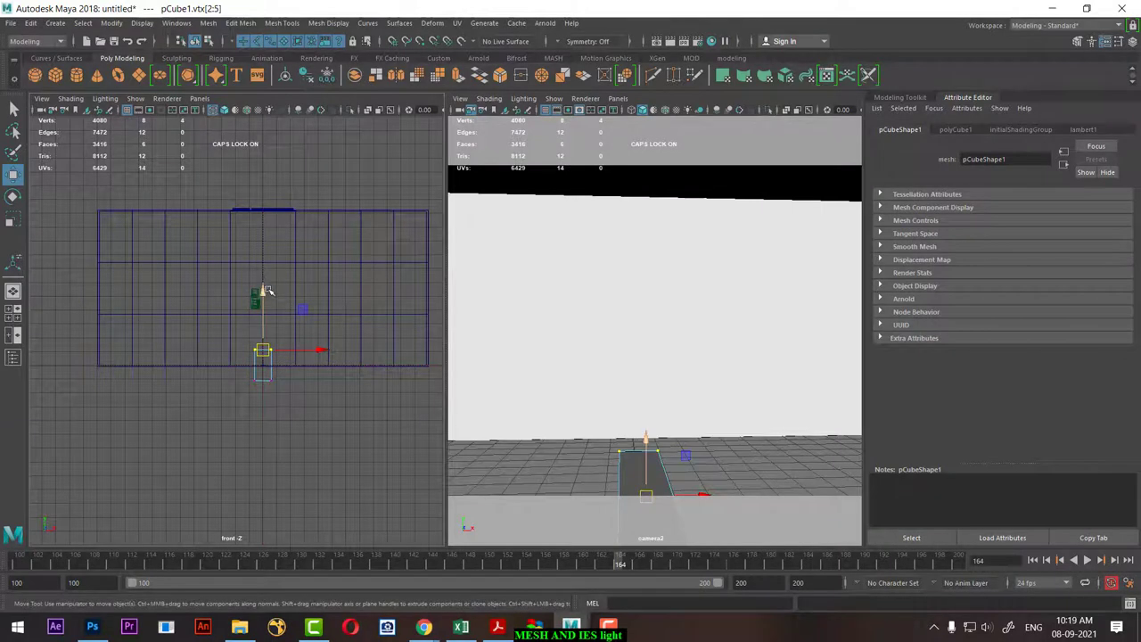
drag(261, 293, 263, 228)
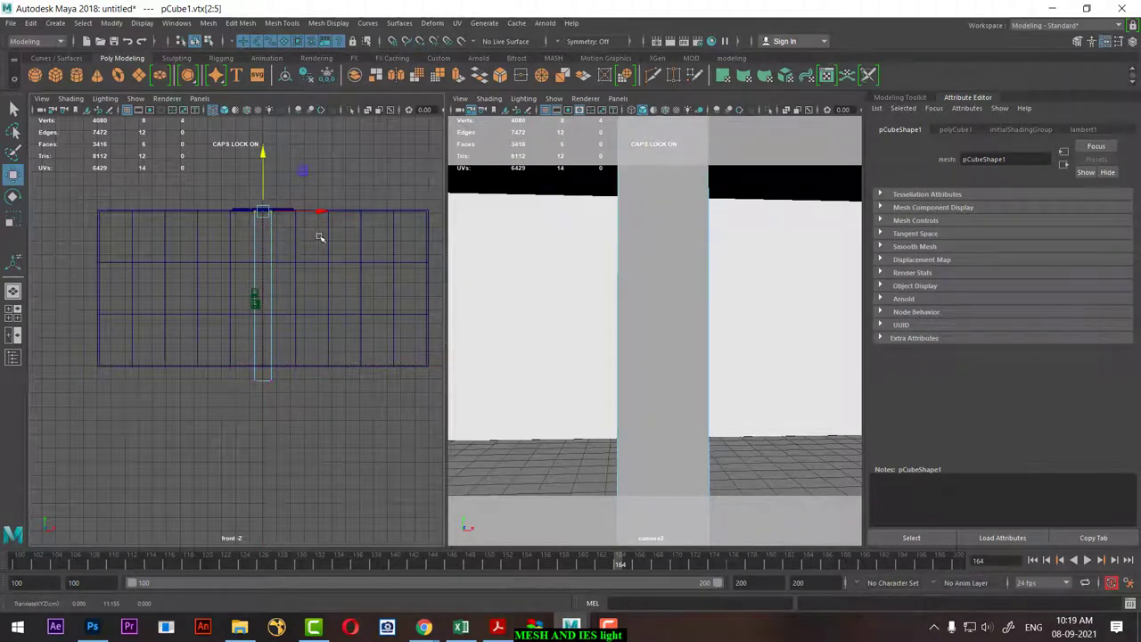
Adjust the base vertices slightly upward and return the cube to object mode.
mouse_move(200, 471)
shift+mouse_down()
mouse_move(337, 301)
mouse_move(250, 302)
shift+mouse_up()
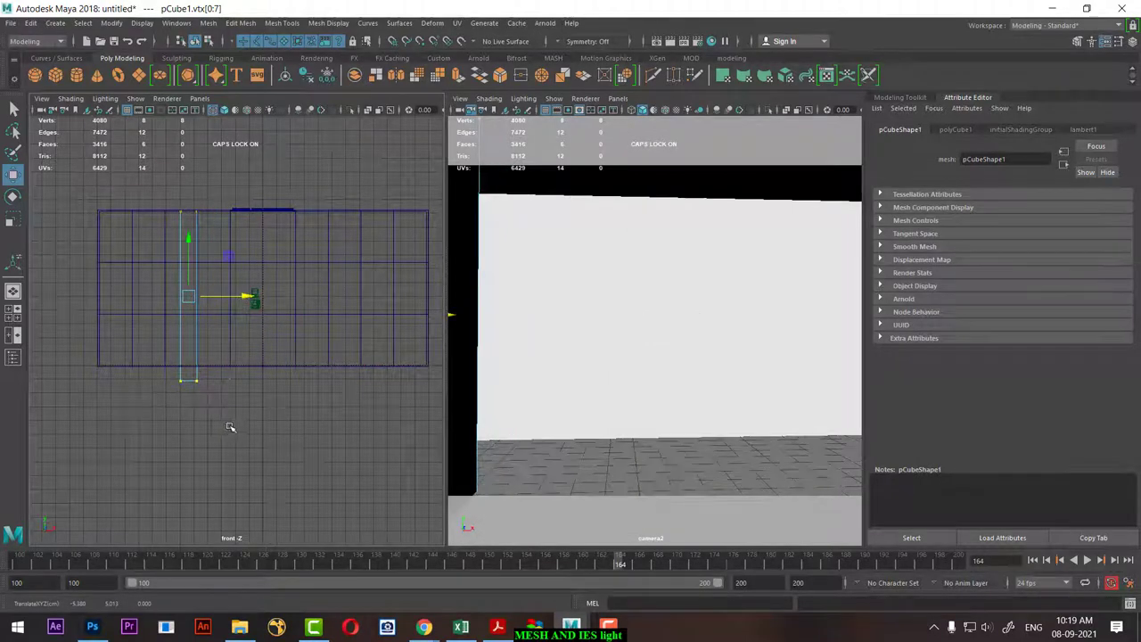
drag(236, 433, 140, 369)
drag(188, 331, 186, 316)
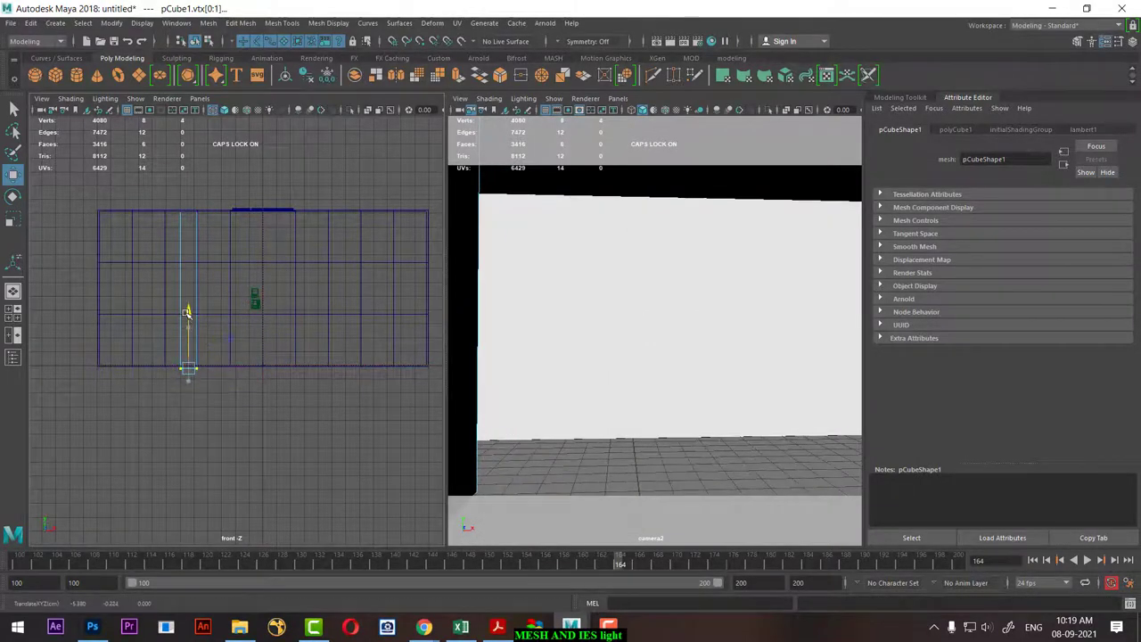
right_drag(190, 351, 242, 267)
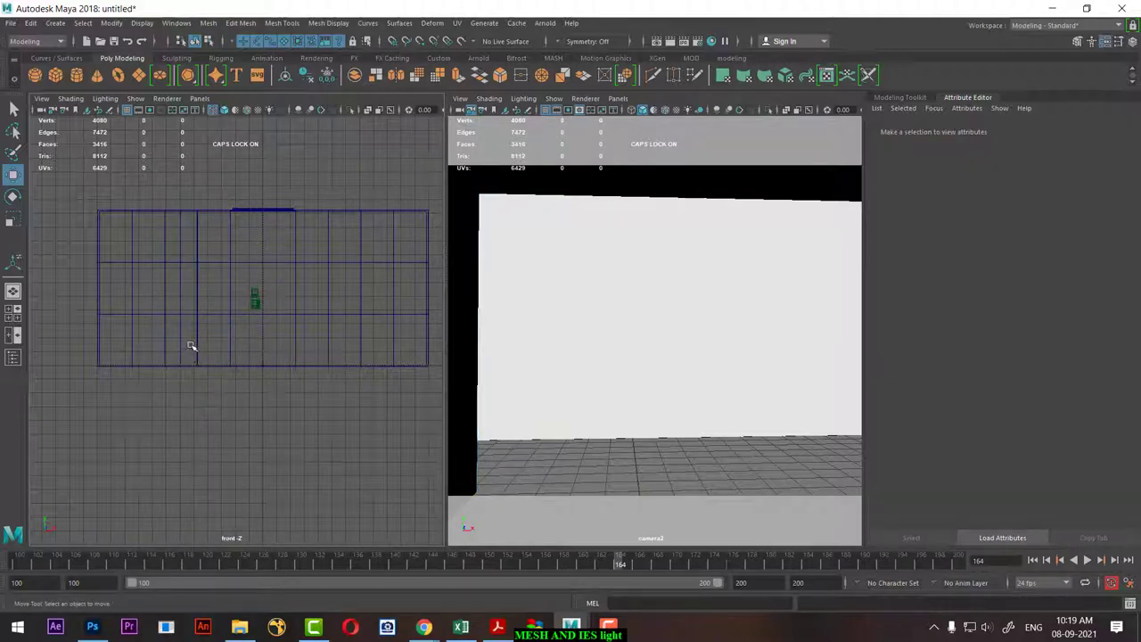
click(189, 346)
In the top view, select the cube's end vertices and push them along Z.
key(space)
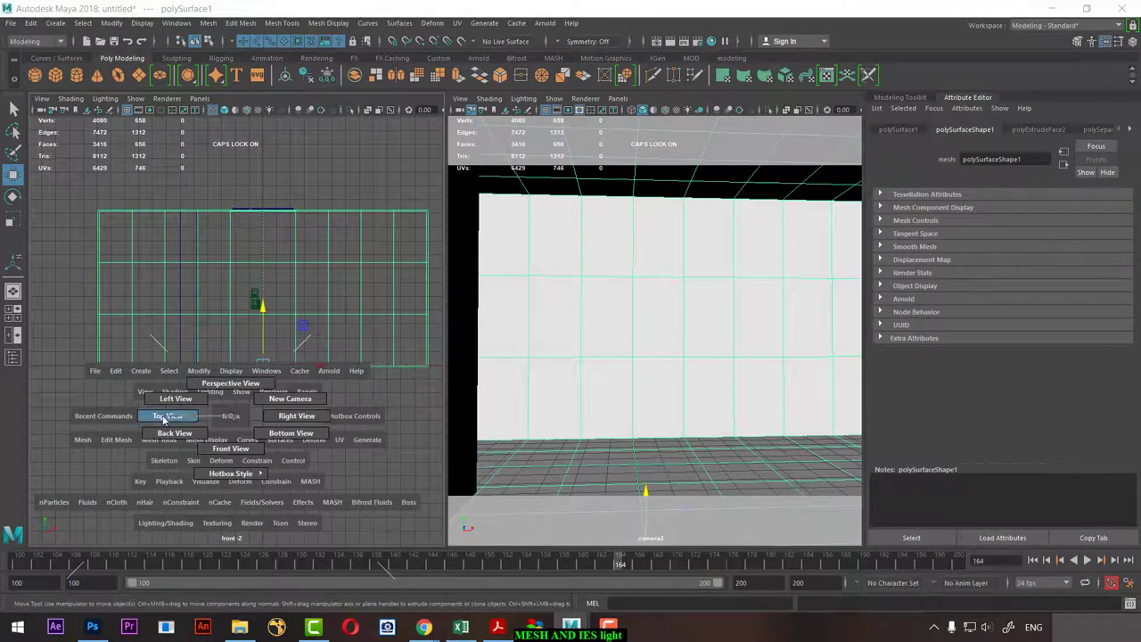
click(163, 418)
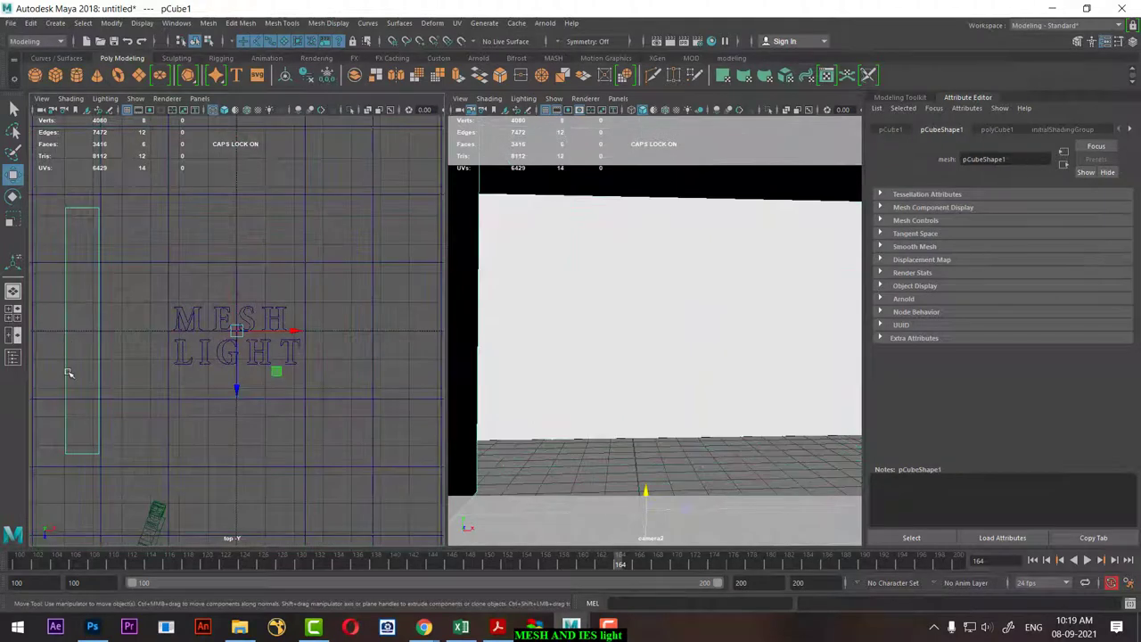
right_drag(69, 377, 89, 259)
drag(56, 288, 107, 383)
alt+middle_drag(56, 288, 214, 260)
drag(214, 260, 134, 133)
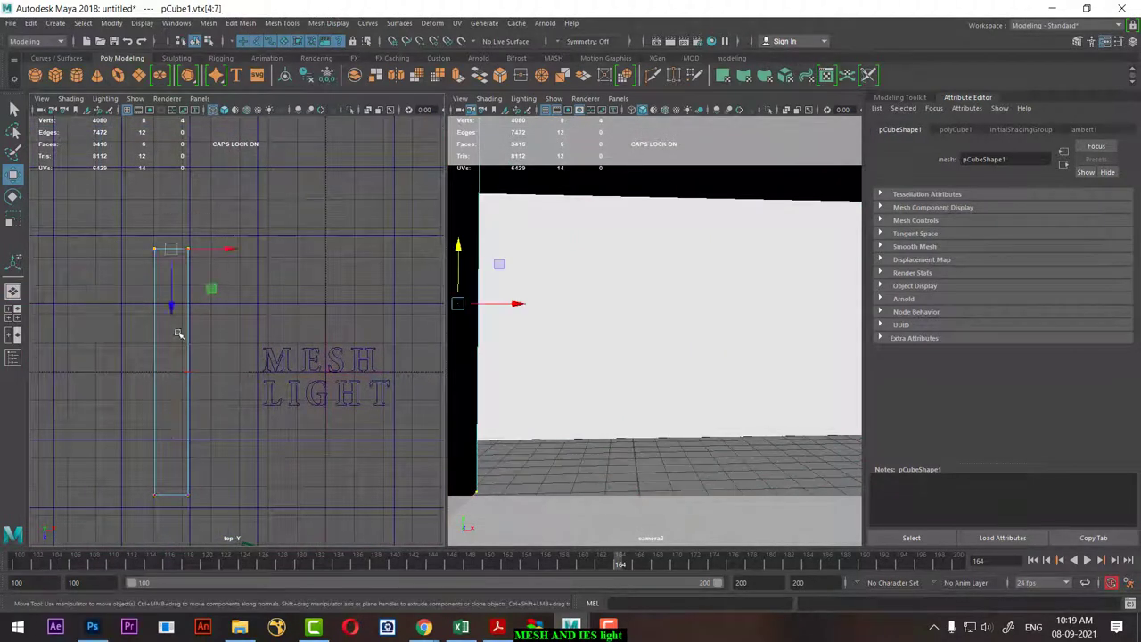
scroll(211, 289, down, 2)
drag(191, 395, 194, 253)
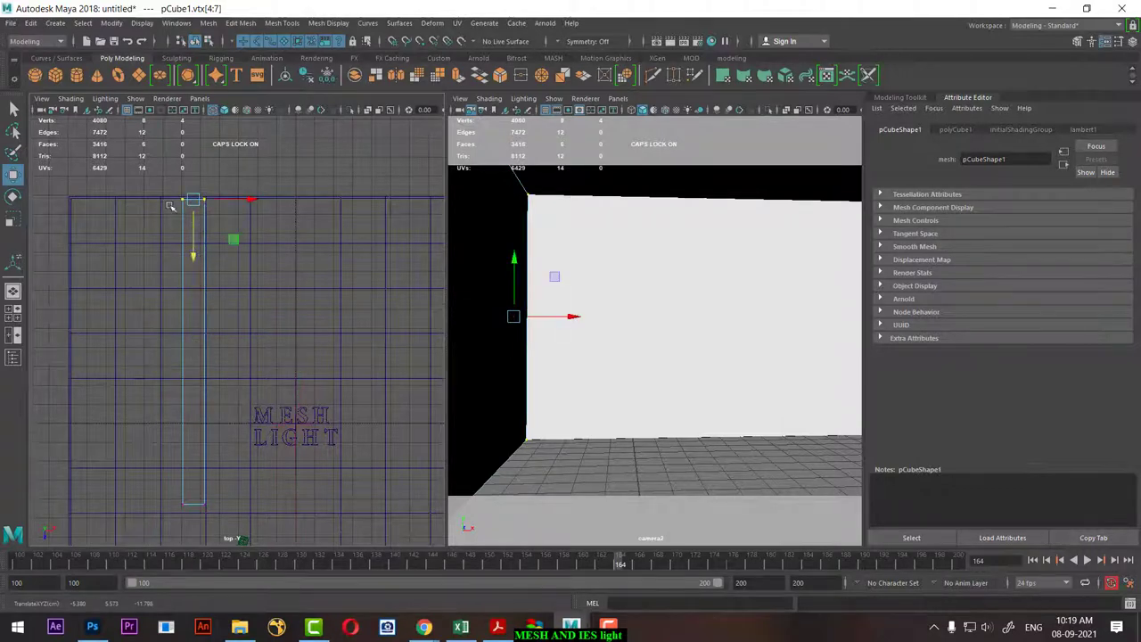
Stretch the panel further along Z, then switch the left view to perspective wireframe.
scroll(229, 392, up, 3)
alt+middle_drag(223, 338, 187, 340)
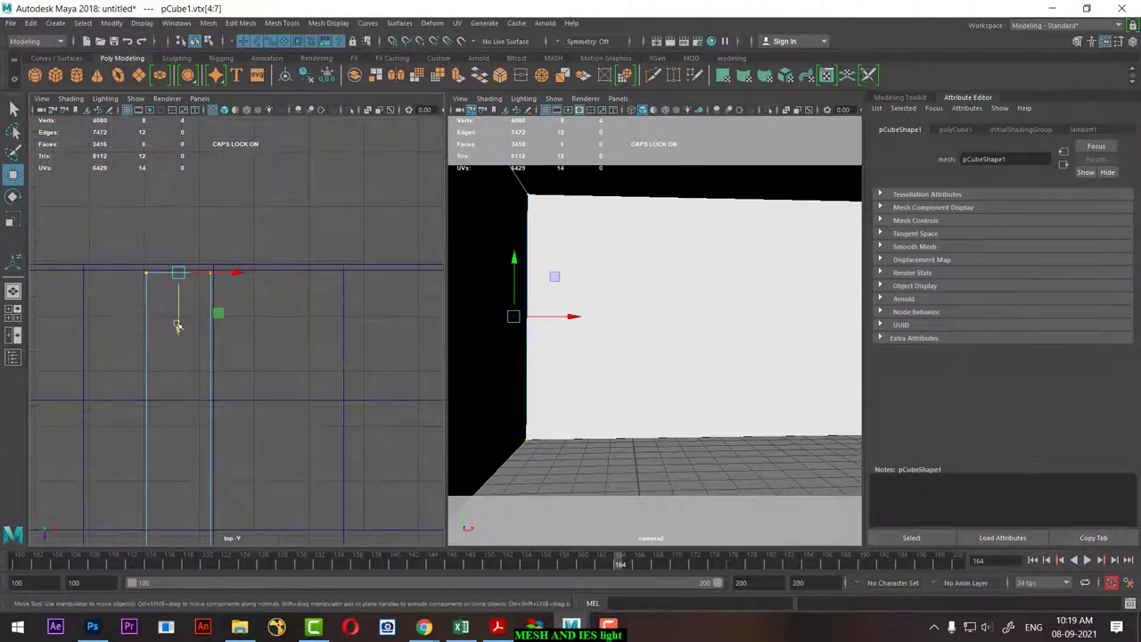
scroll(178, 324, down, 3)
alt+middle_drag(252, 535, 250, 234)
drag(209, 356, 209, 437)
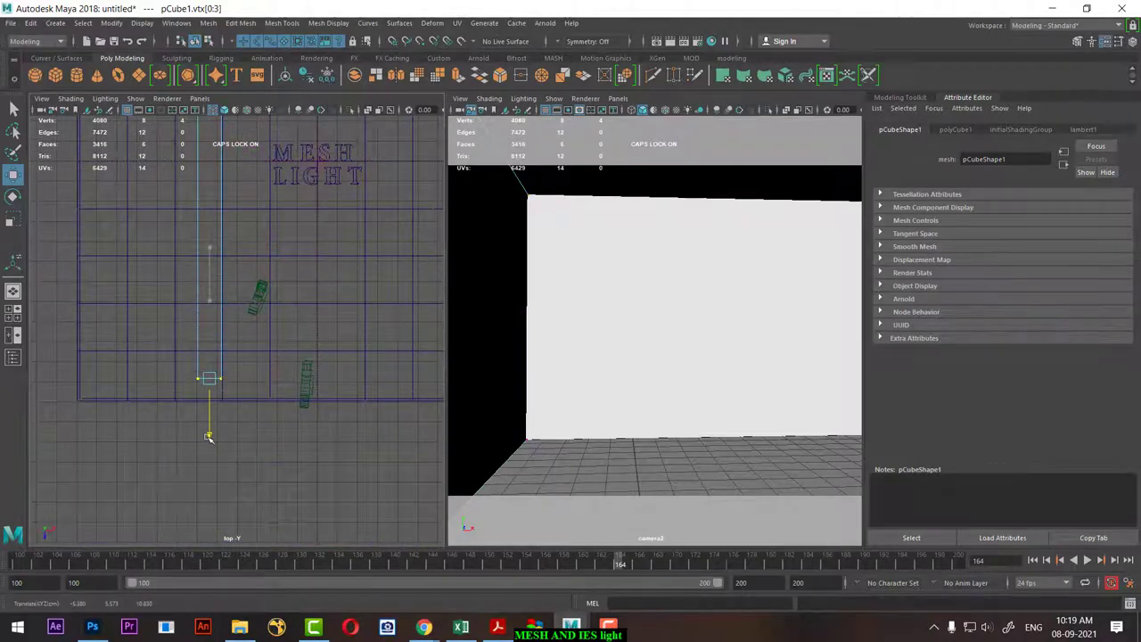
alt+middle_drag(263, 373, 214, 392)
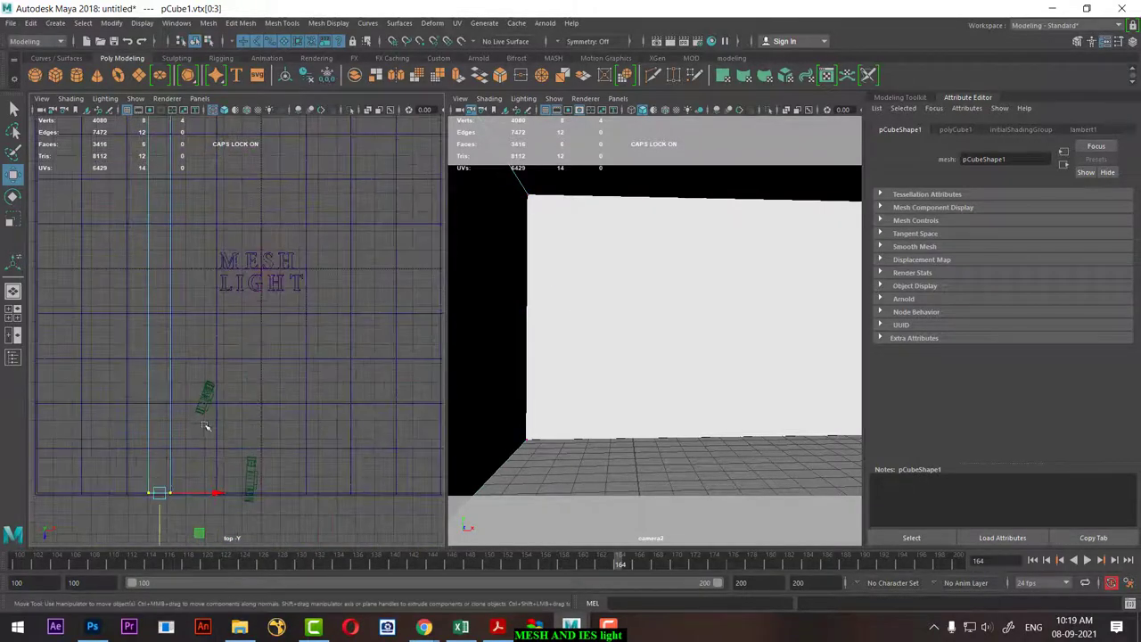
drag(267, 383, 277, 392)
Select the panel, hide all other objects, and show the view shaded.
right_drag(276, 392, 273, 318)
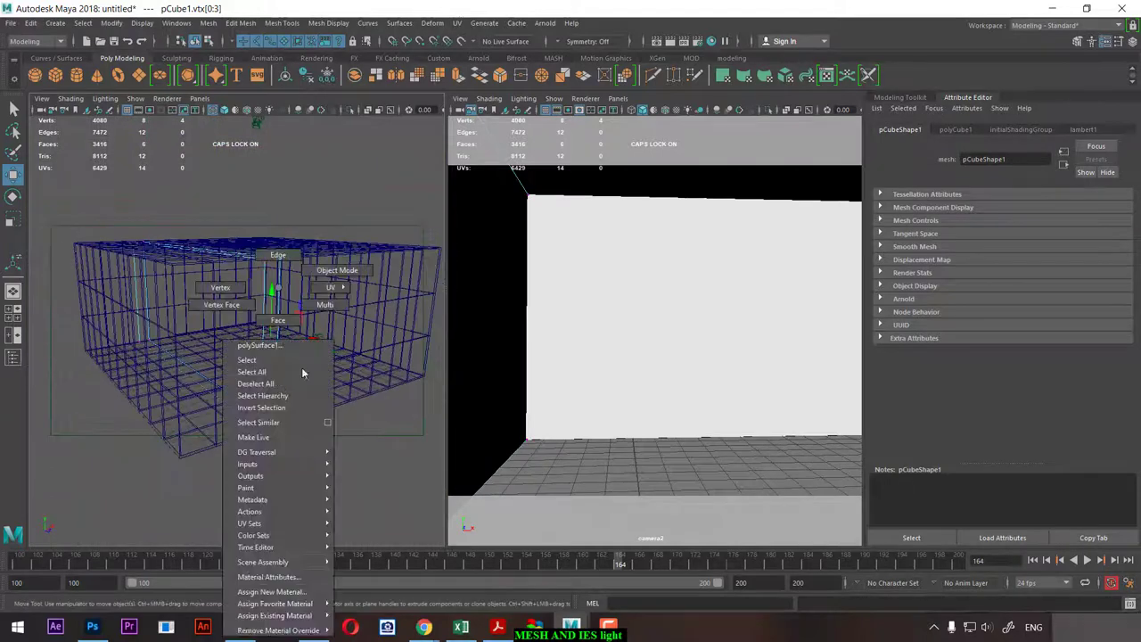
click(324, 491)
click(263, 414)
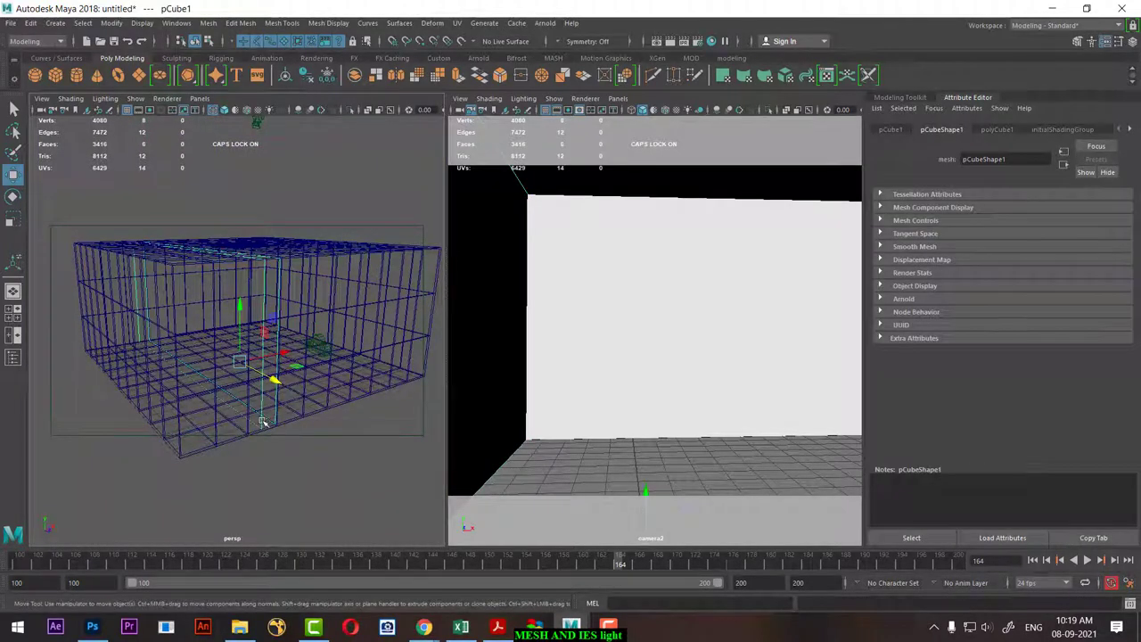
key(alt+h)
key(5)
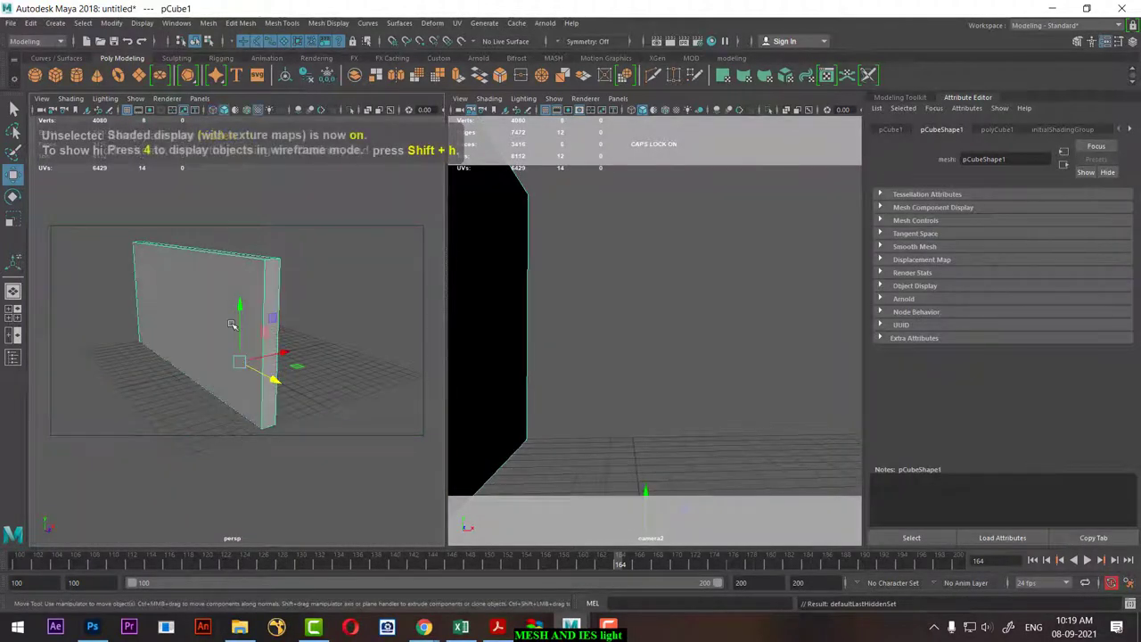
Assign the panel a new aiStandardSurface material and open its presets list.
right_drag(231, 287, 265, 591)
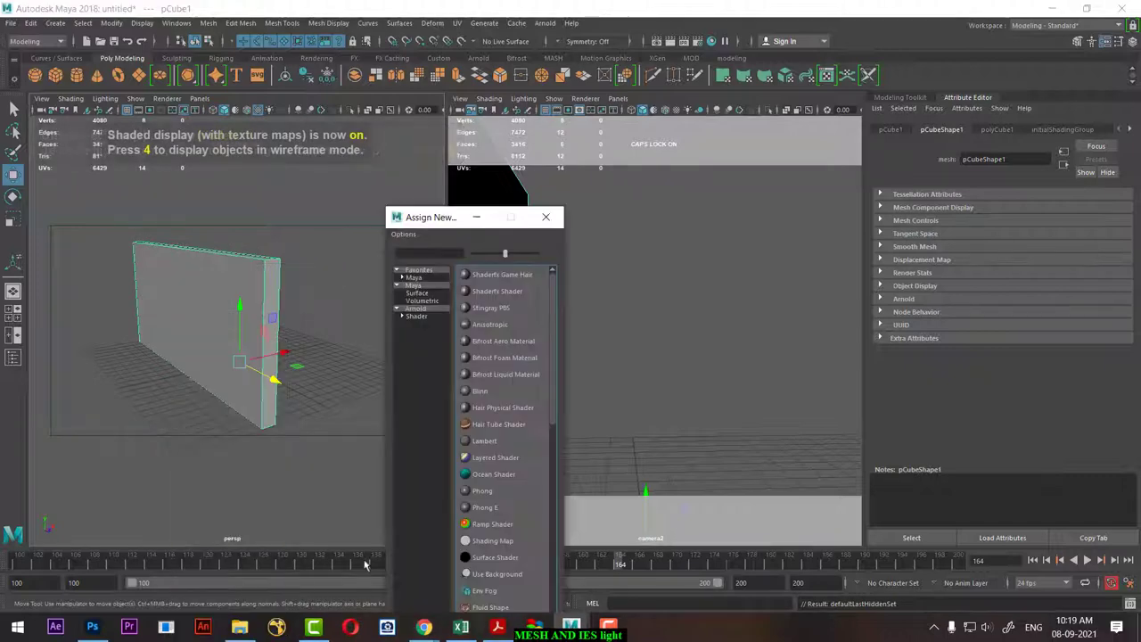
click(417, 308)
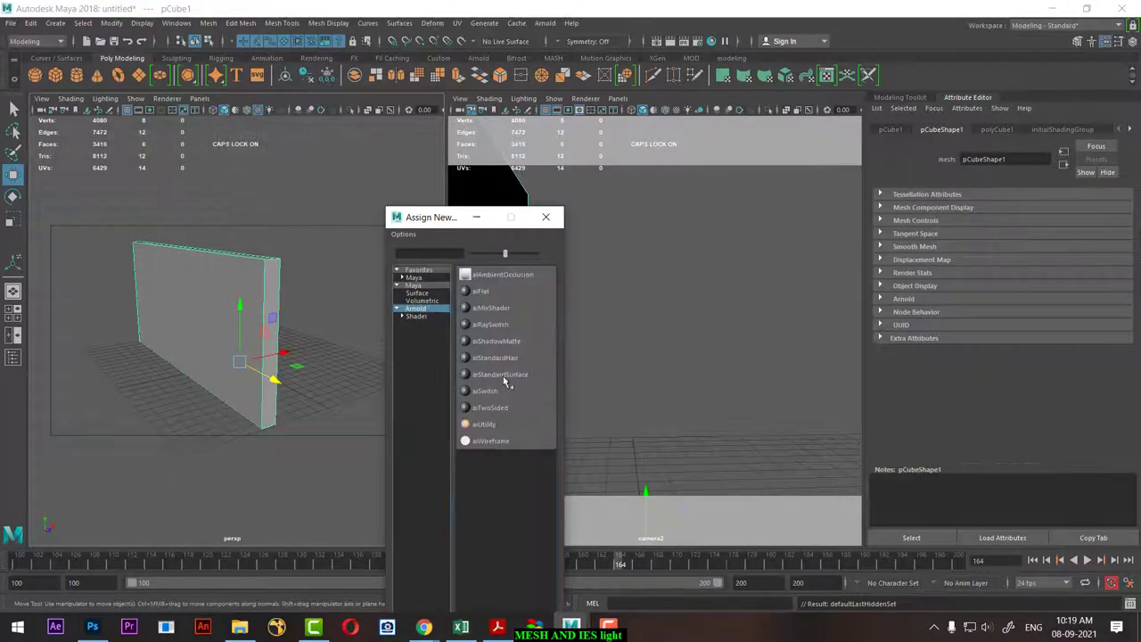
click(502, 376)
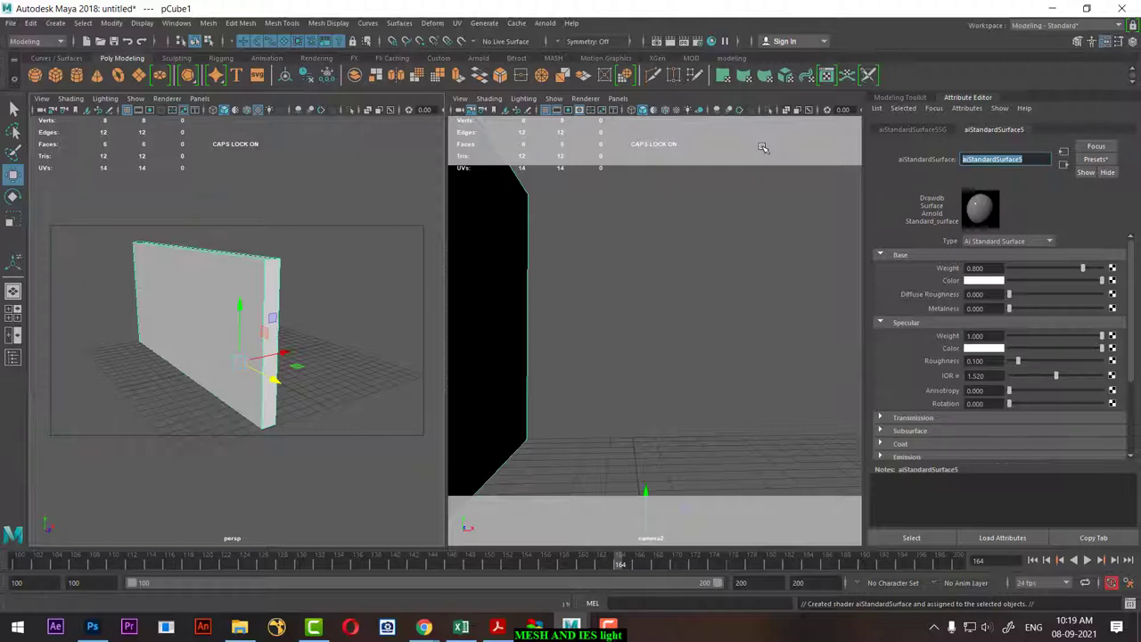
click(1096, 158)
mouse_move(1034, 442)
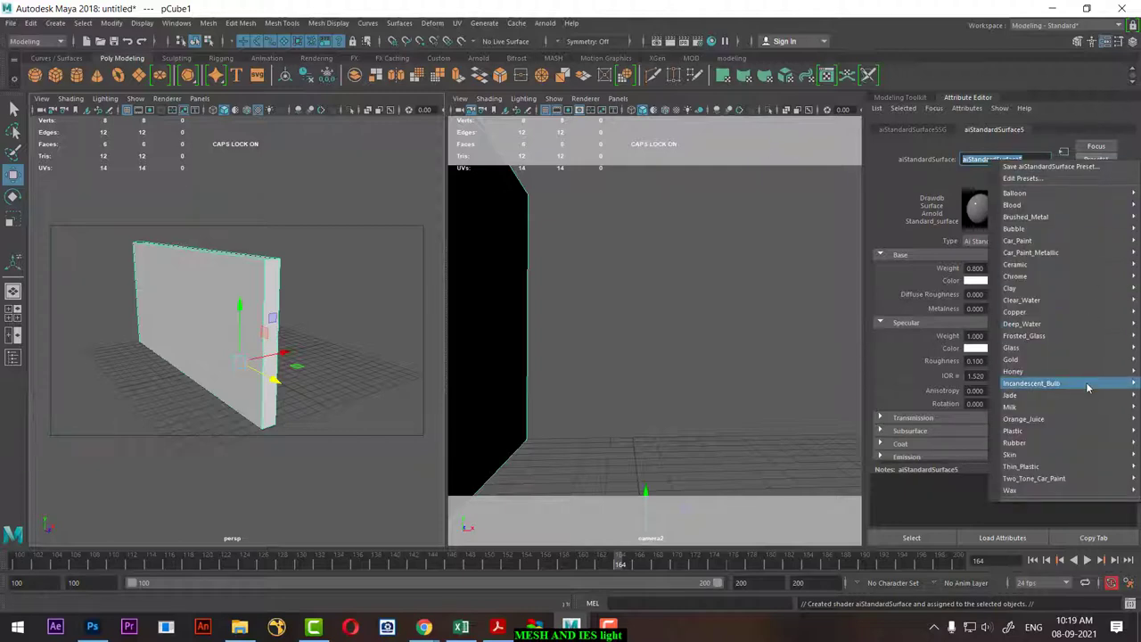
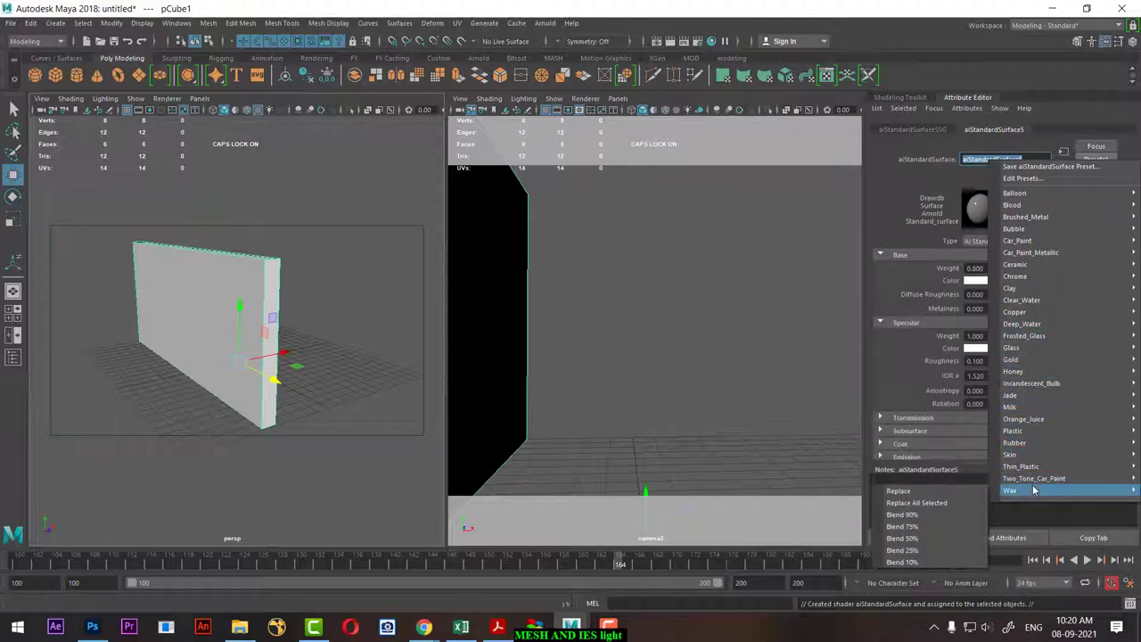
Set the wall material's Specular Weight to 0 and its specular colour to black.
click(929, 312)
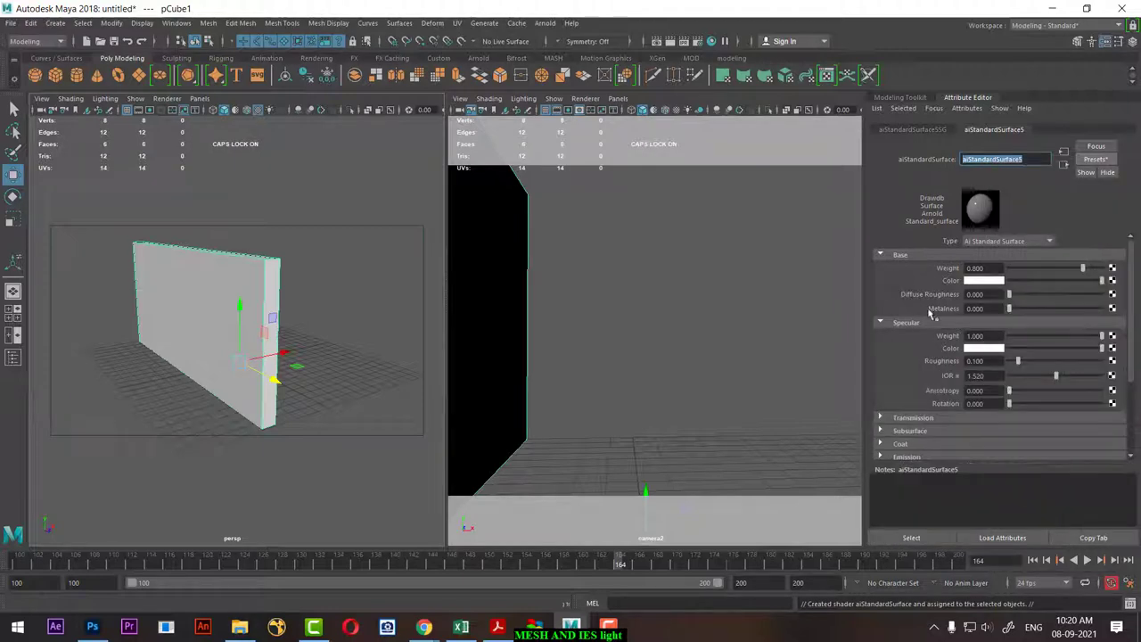
click(1034, 336)
drag(1054, 348, 885, 354)
key(super)
Launch Chrome and search Google Images for 'concrete seamless texture'.
text(CH)
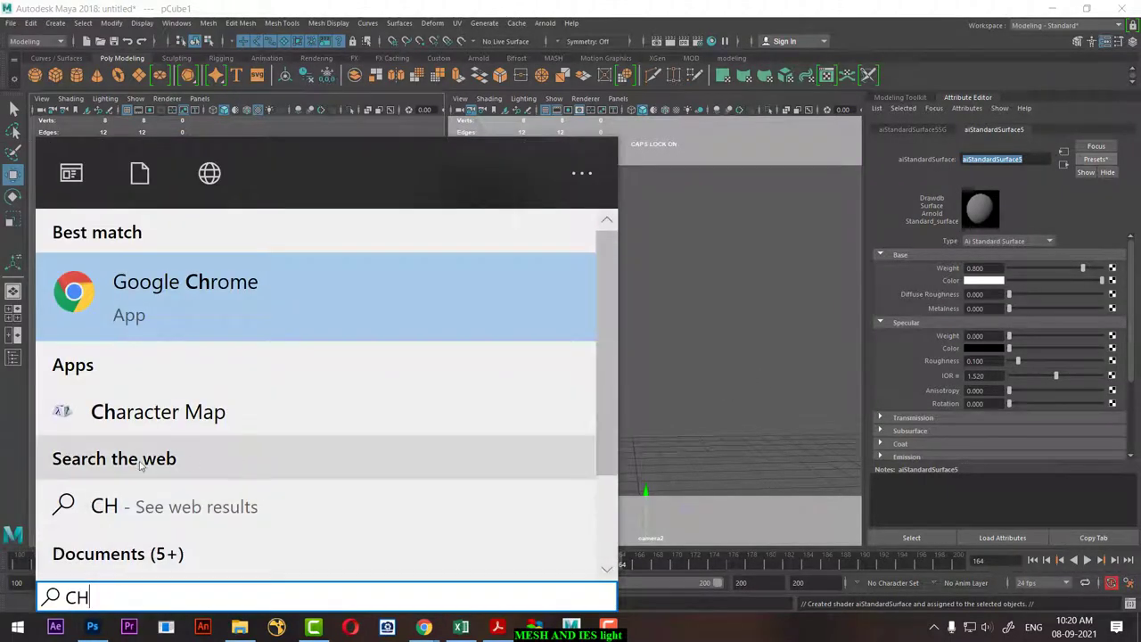
click(187, 284)
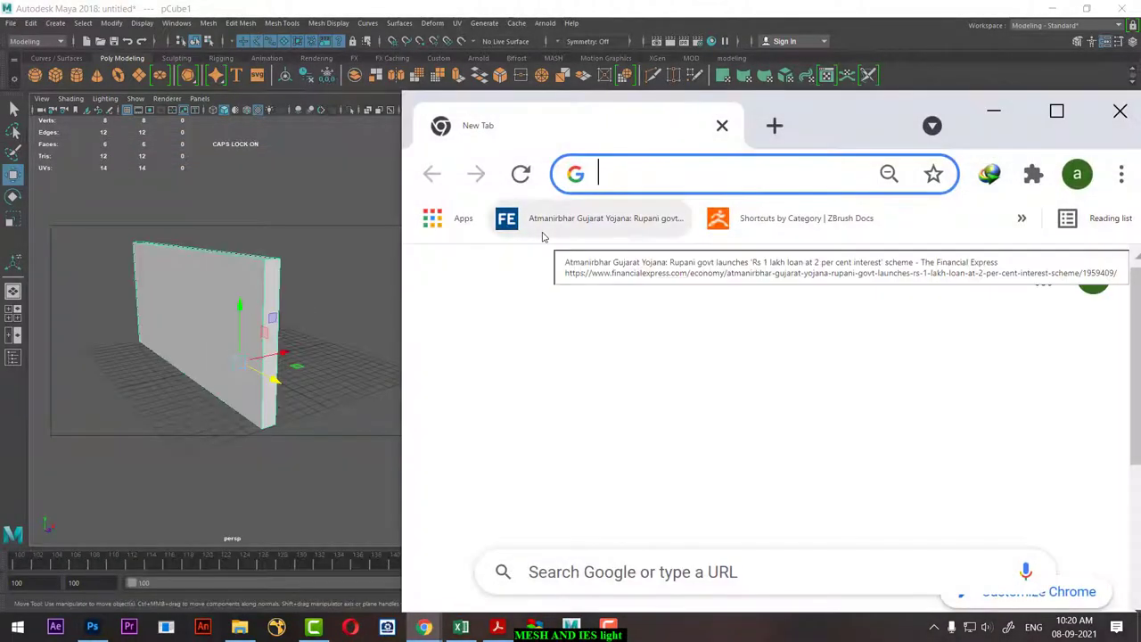
text(CONCR)
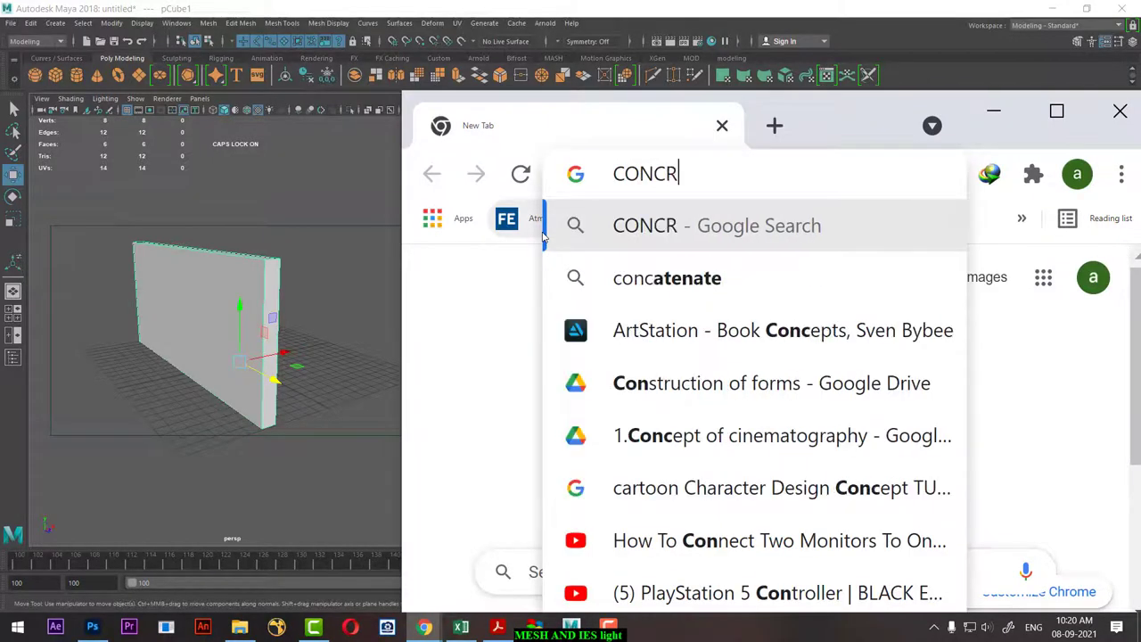
text(ETE )
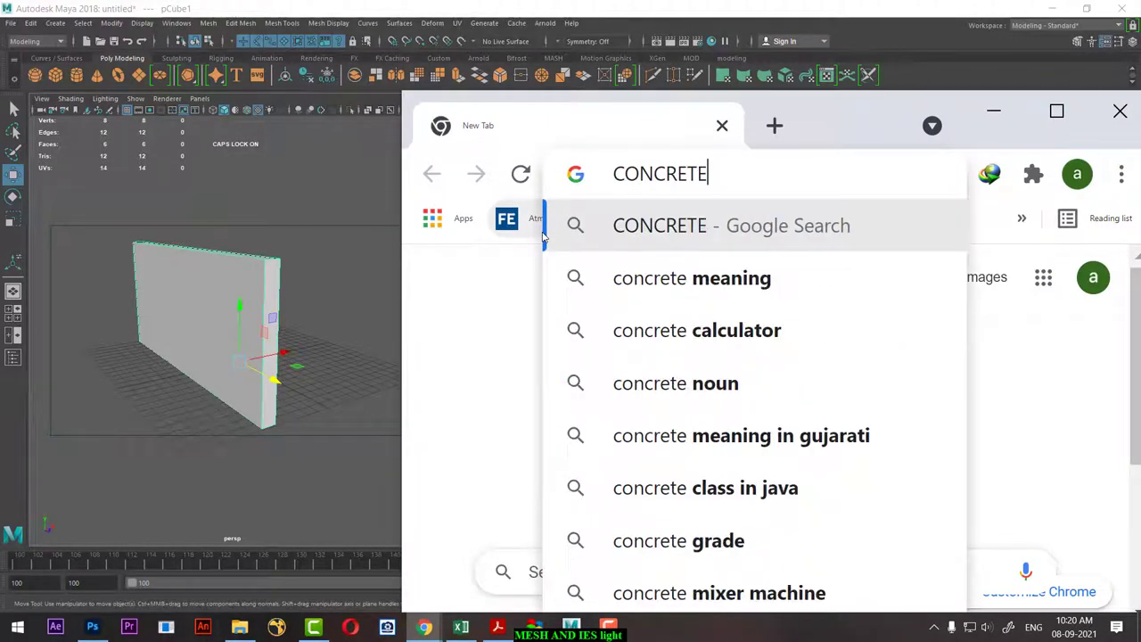
text(SEA)
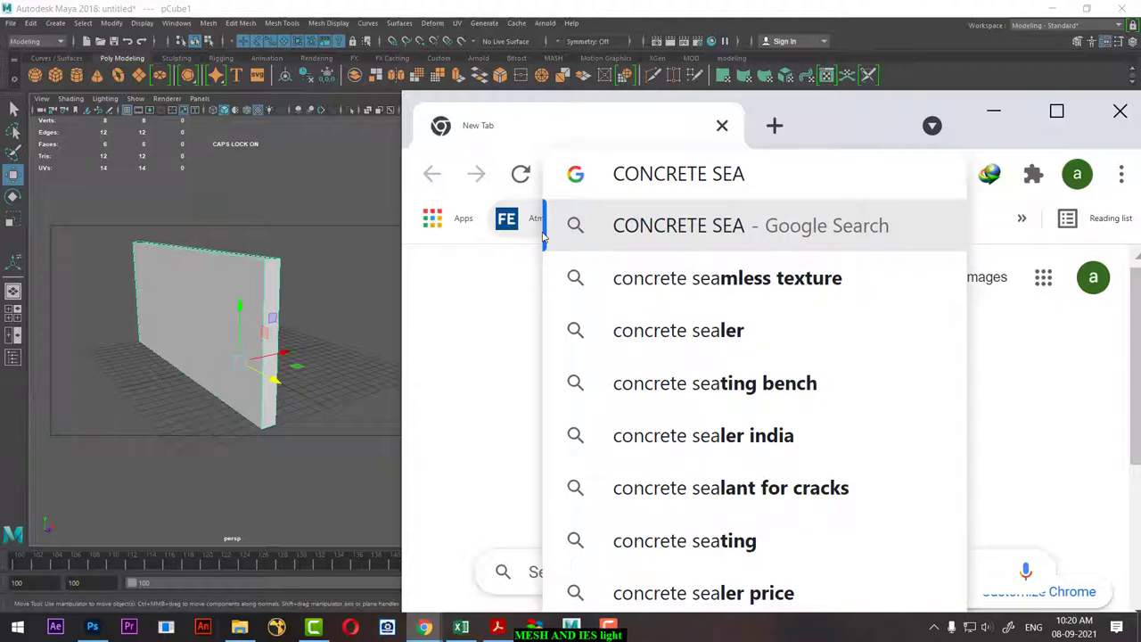
click(718, 285)
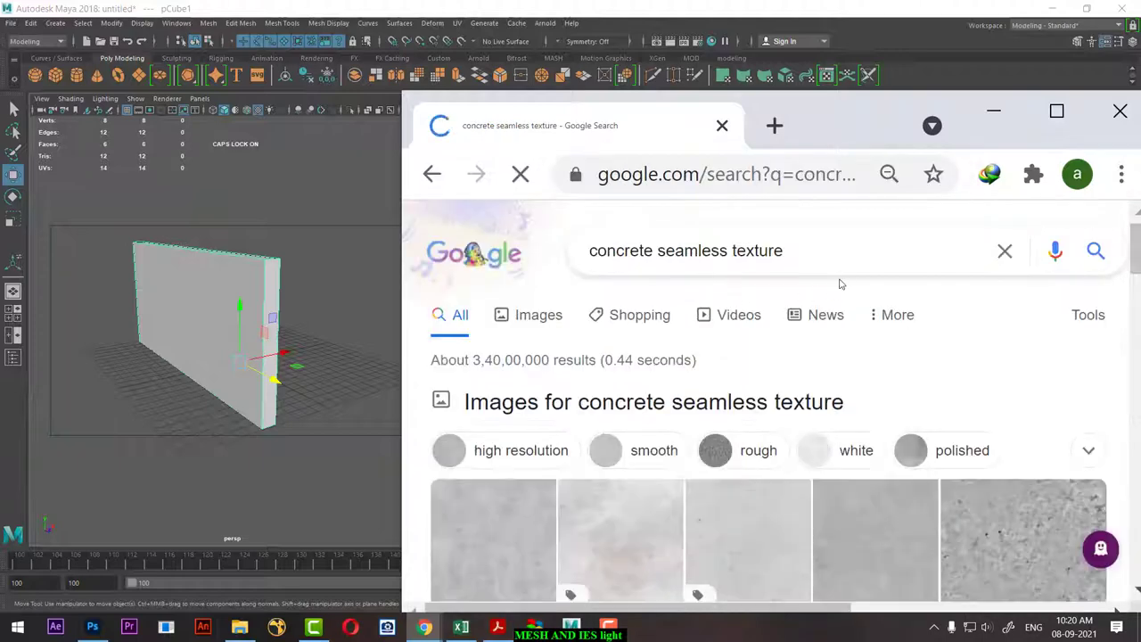
click(1056, 111)
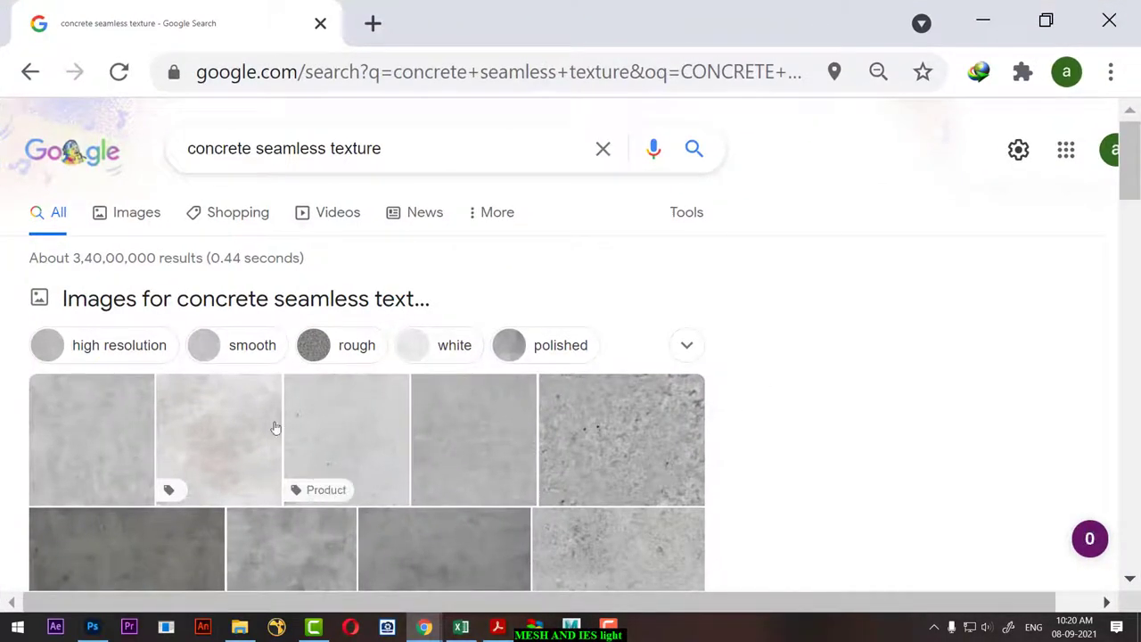
scroll(397, 463, down, 2)
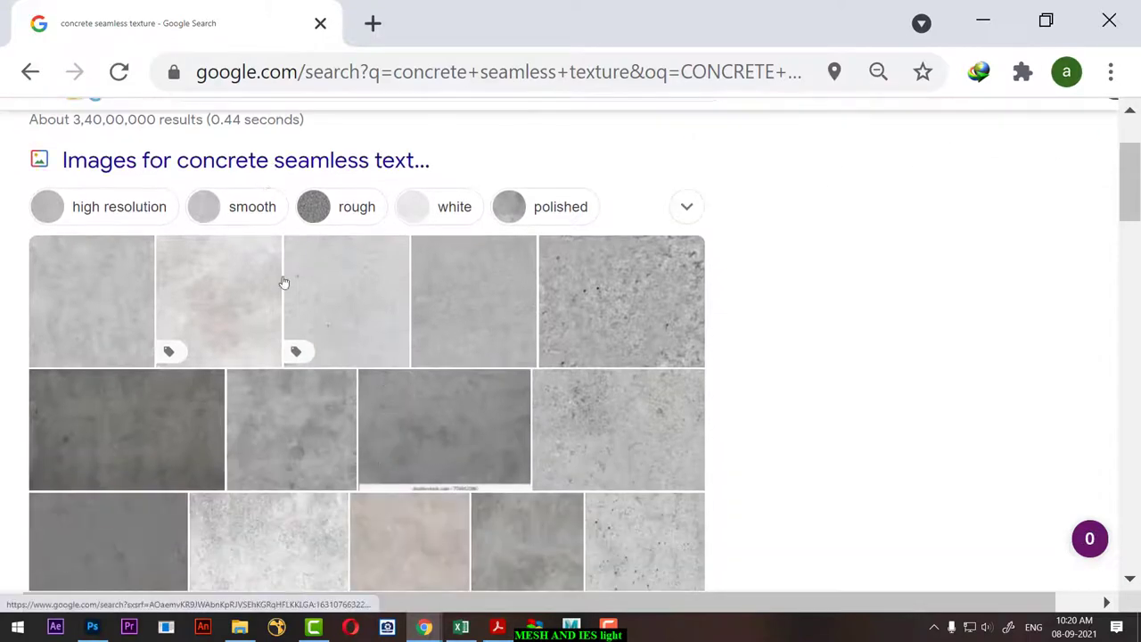
scroll(268, 277, up, 2)
click(137, 214)
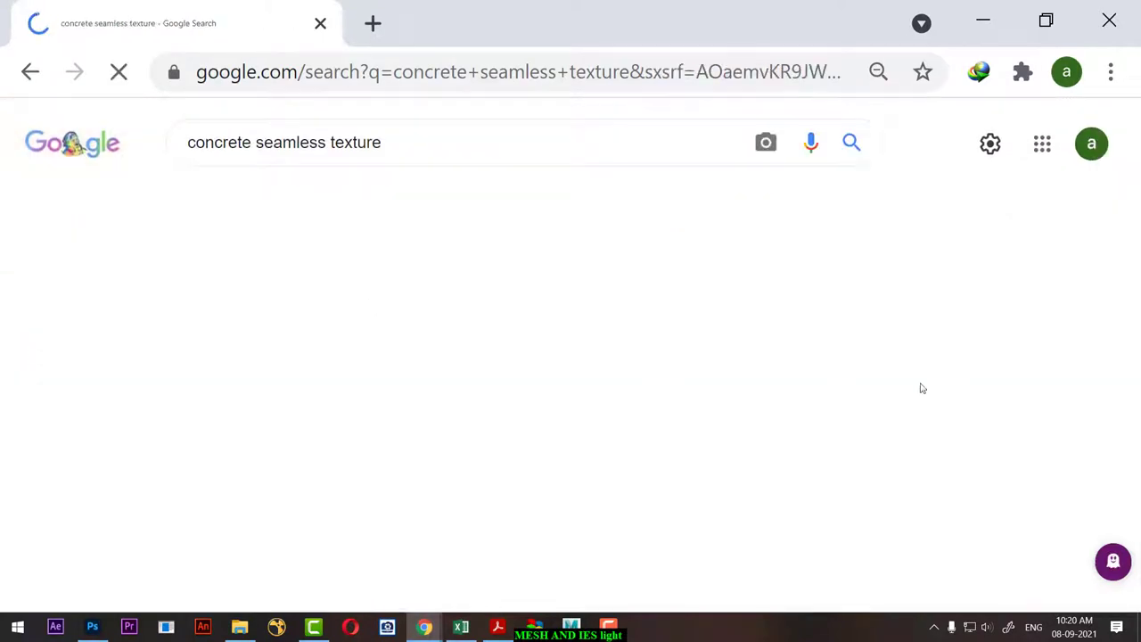
scroll(737, 471, down, 3)
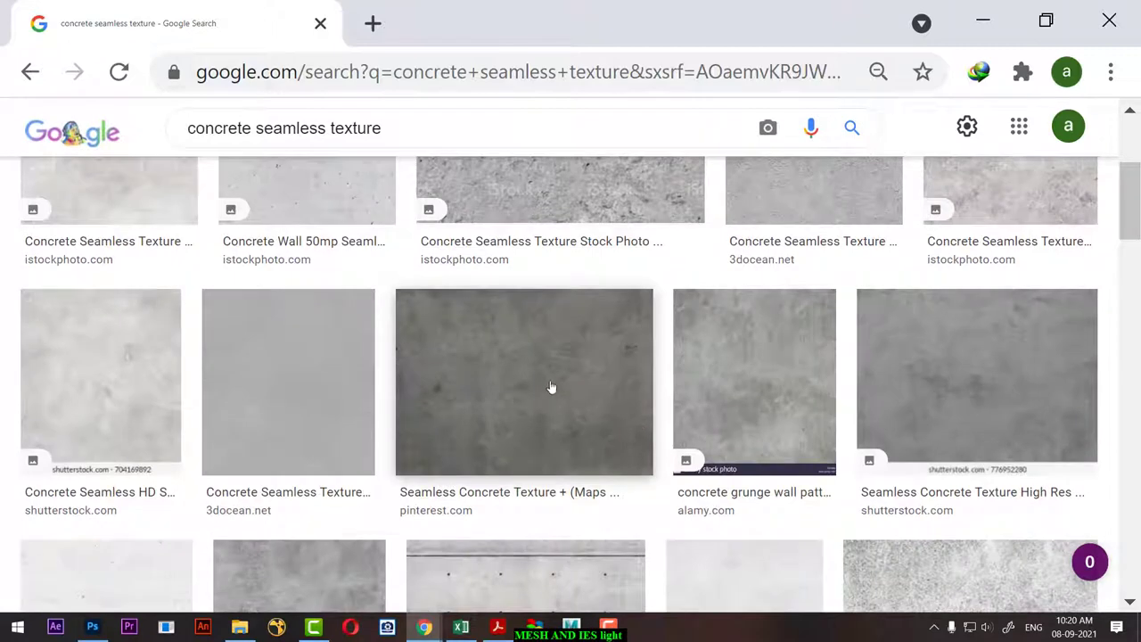
Preview several concrete textures and settle on the Bare Concrete Wall seamless texture.
click(550, 385)
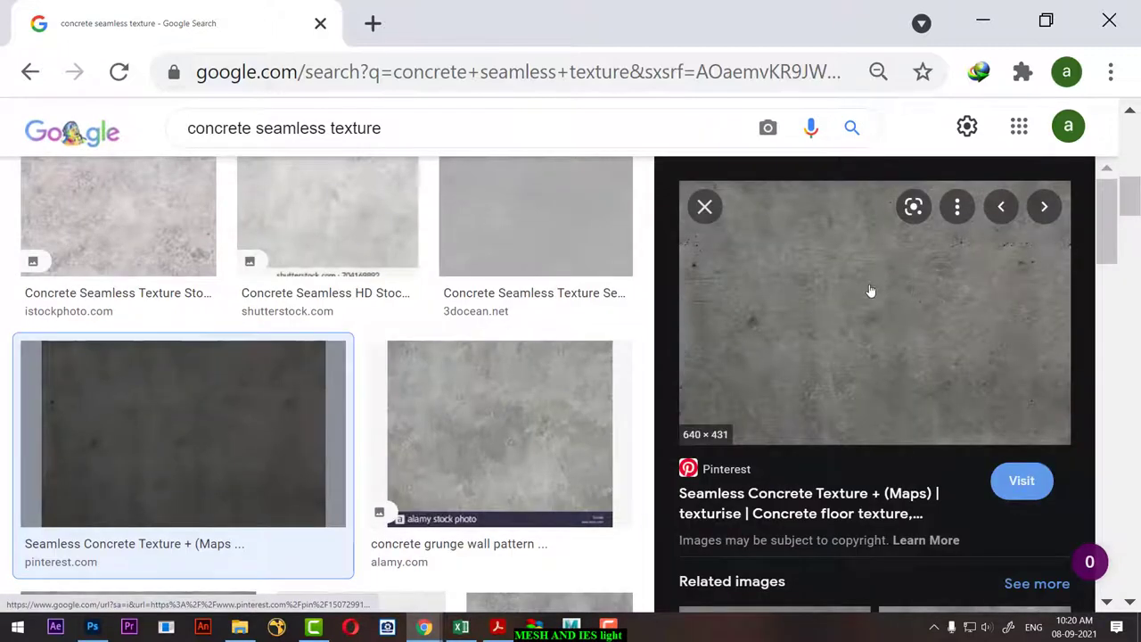
scroll(288, 466, up, 2)
click(515, 337)
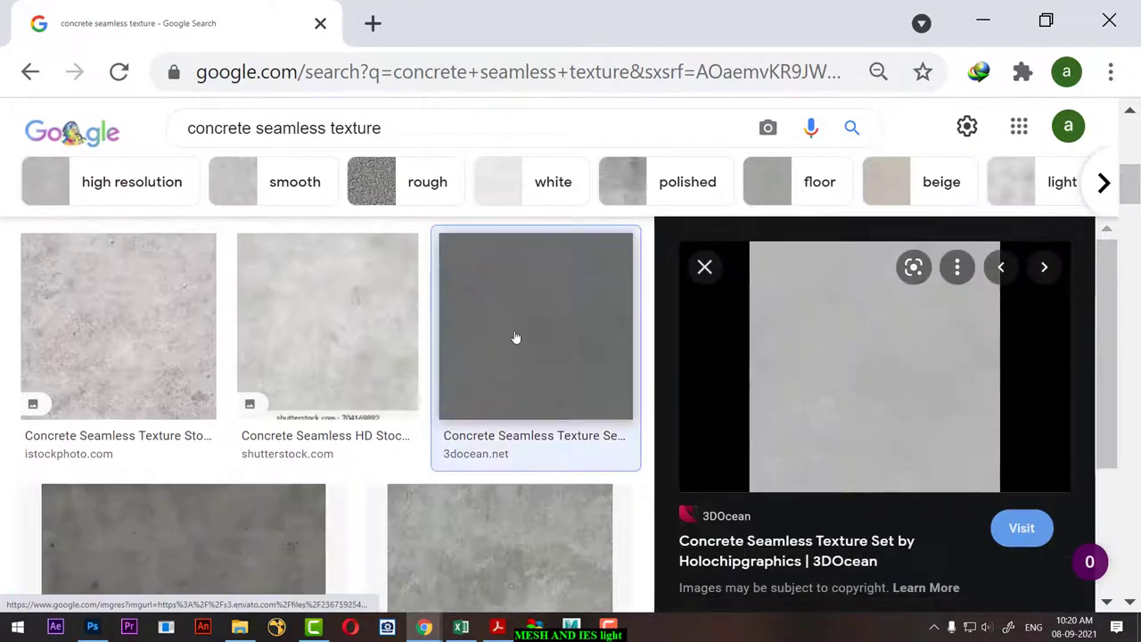
click(327, 331)
scroll(312, 374, down, 2)
scroll(305, 424, down, 3)
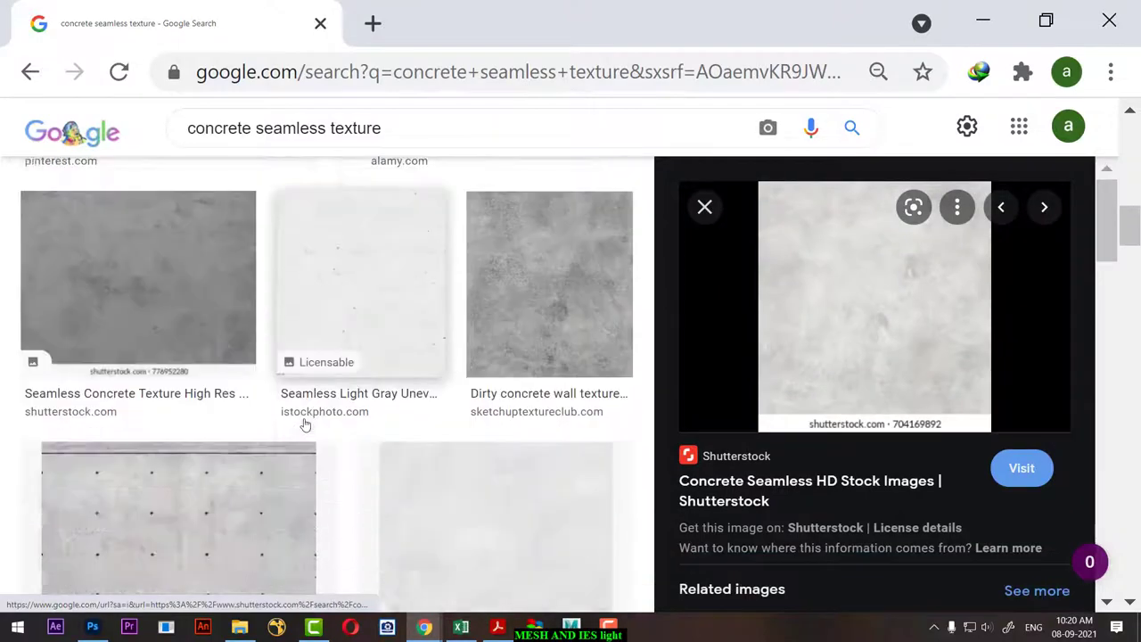
scroll(305, 424, down, 2)
click(234, 394)
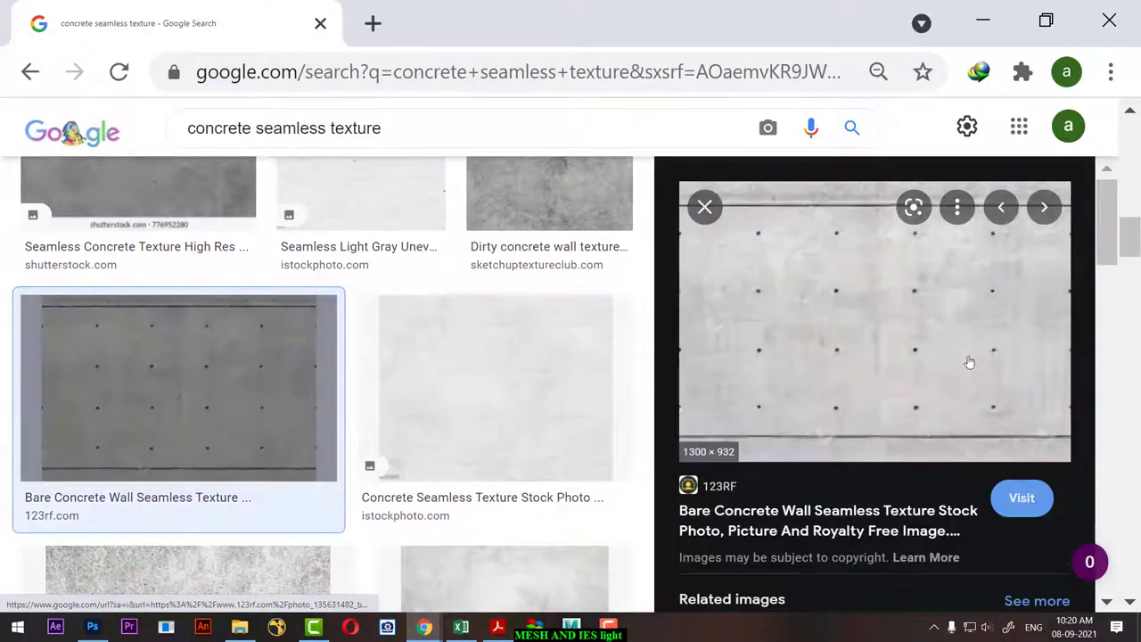
Save the Bare Concrete Wall image to the Desktop as download.jpg.
right_click(851, 275)
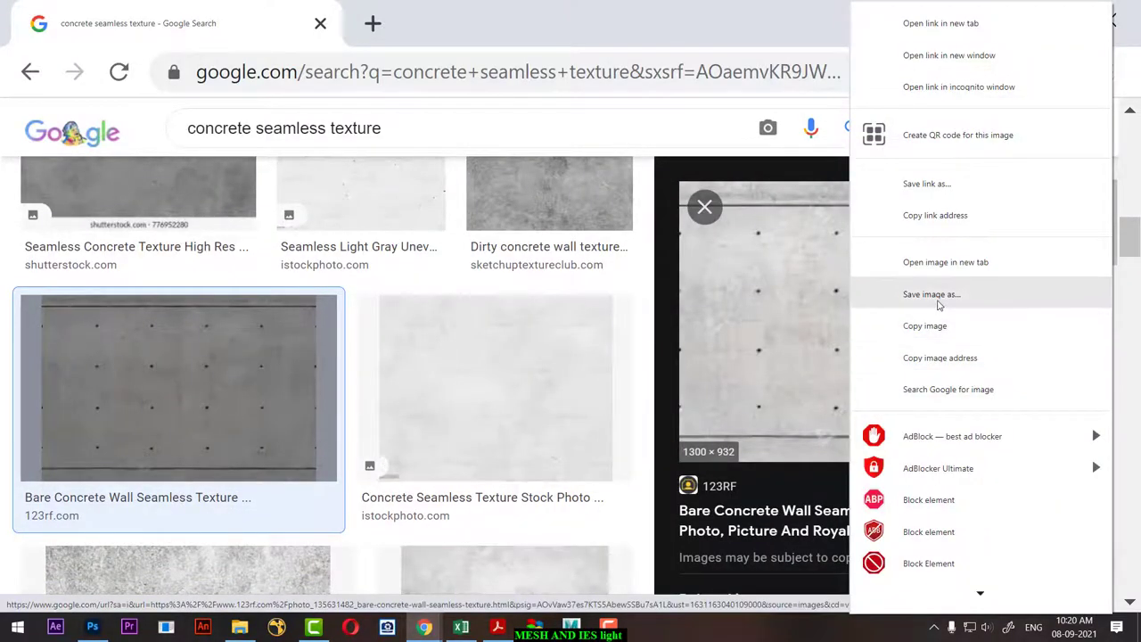
click(941, 301)
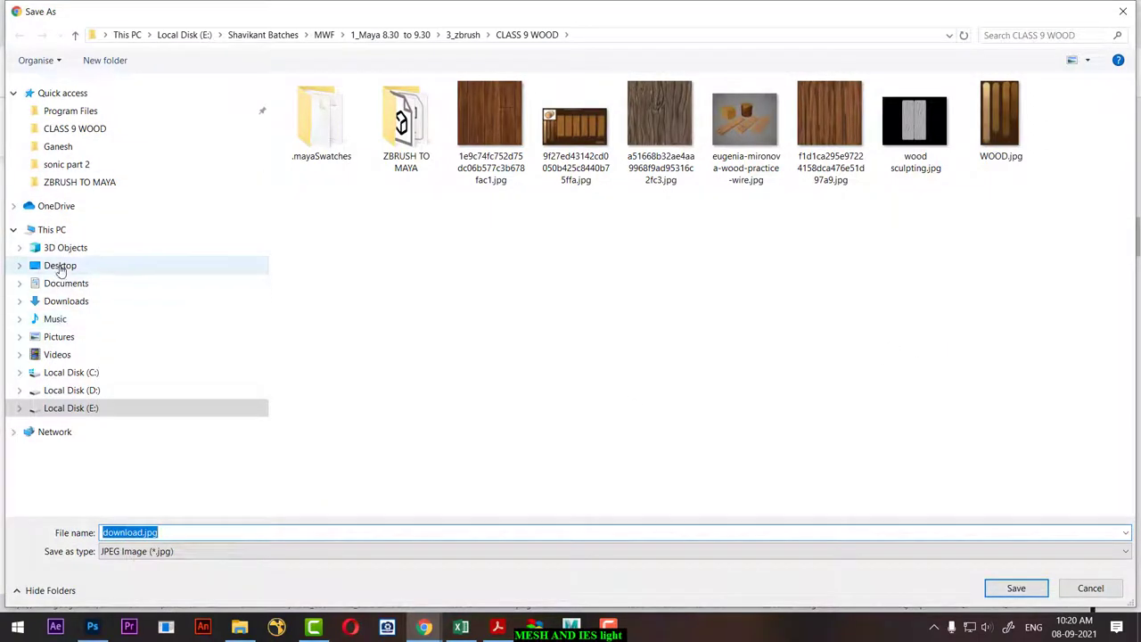
click(60, 265)
click(1017, 588)
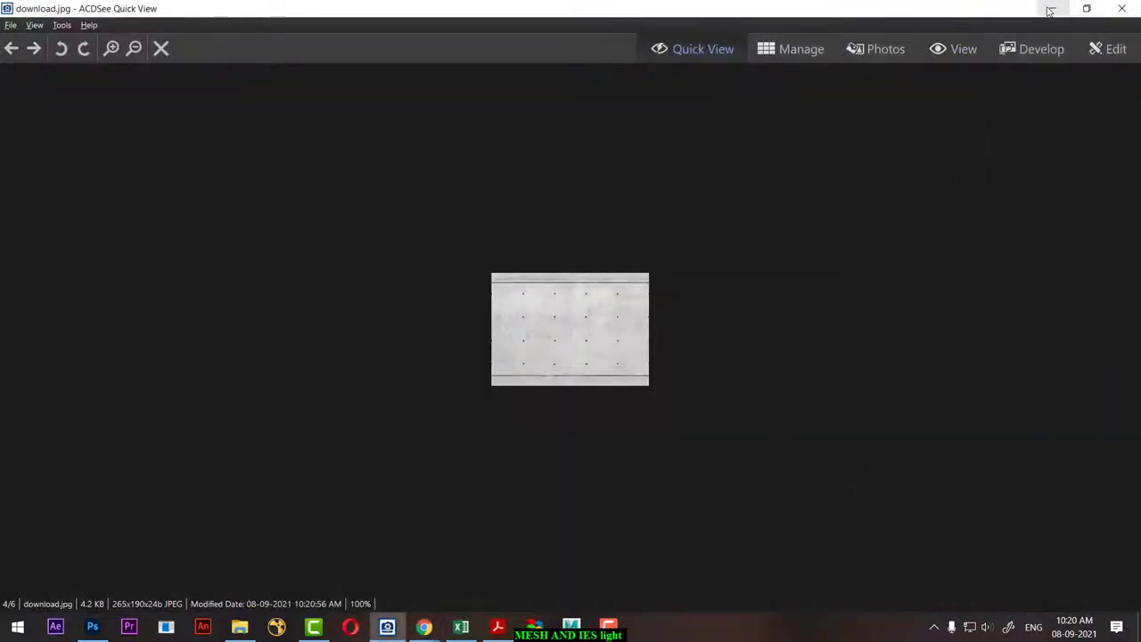
click(1122, 8)
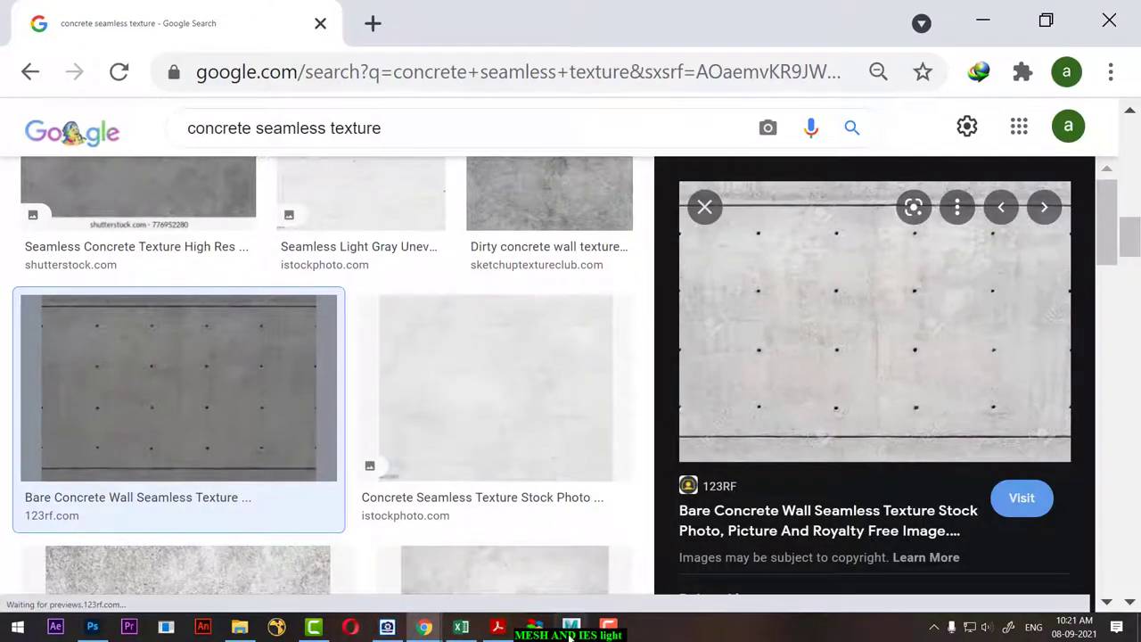
Connect a file texture loading Desktop download.jpg to the wall material's Base Color.
mouse_move(571, 627)
click(649, 561)
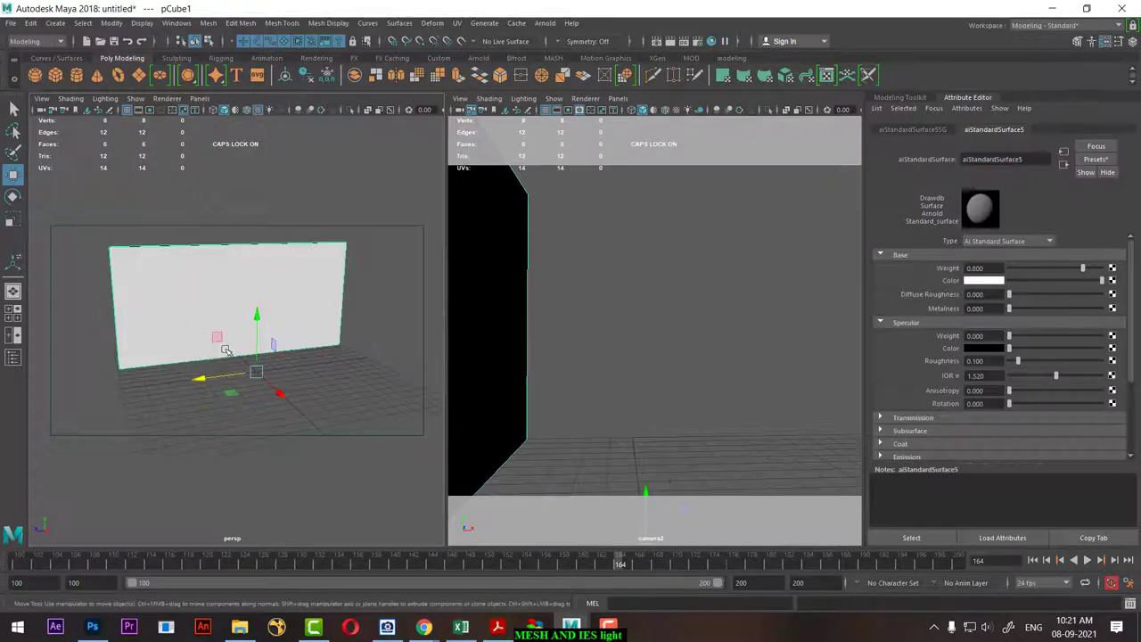
right_drag(162, 286, 170, 602)
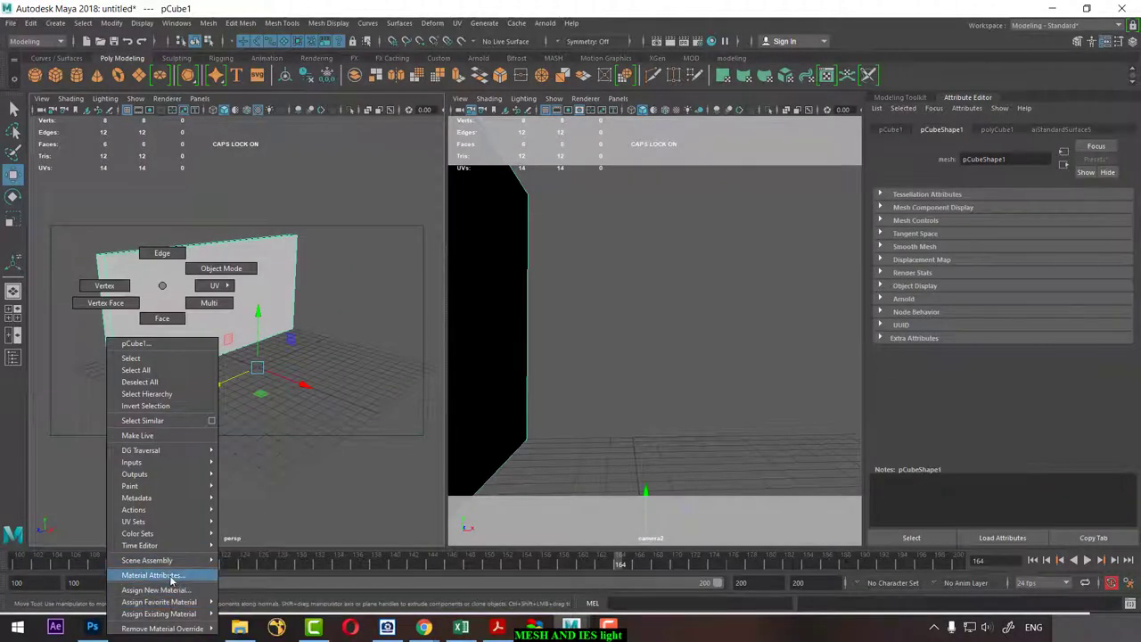
click(172, 576)
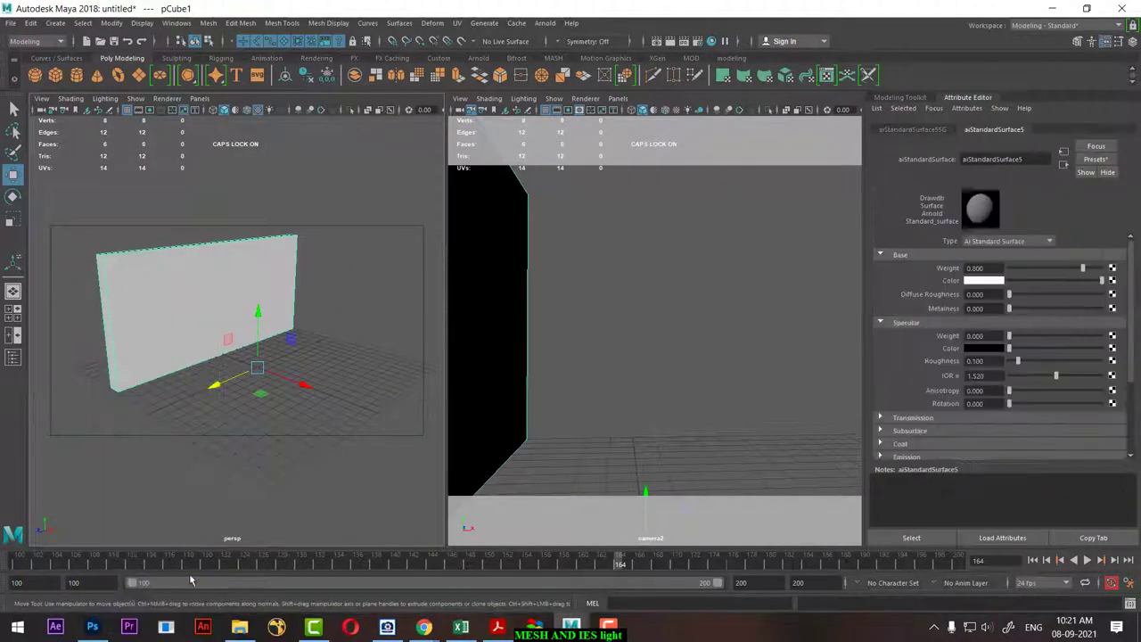
click(1112, 280)
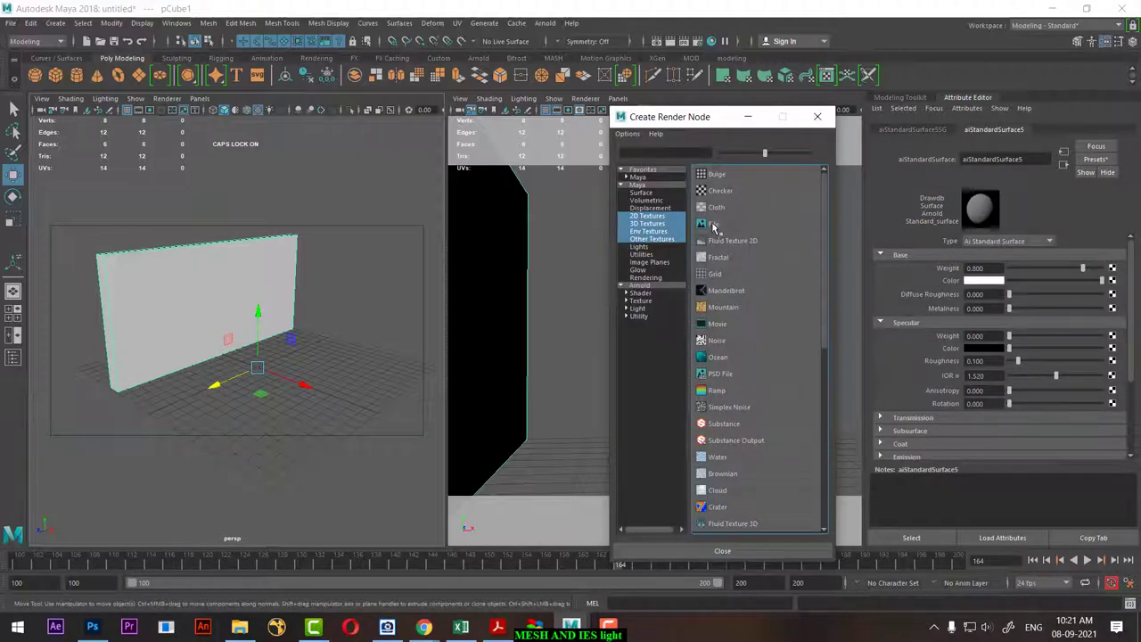
click(713, 227)
click(1115, 292)
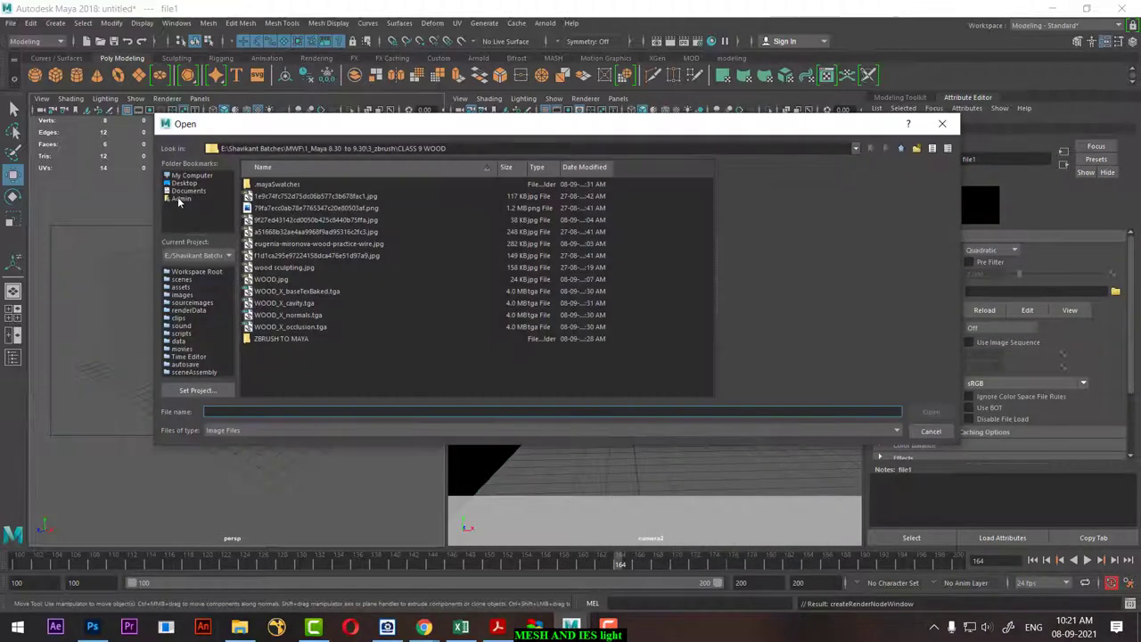
click(182, 184)
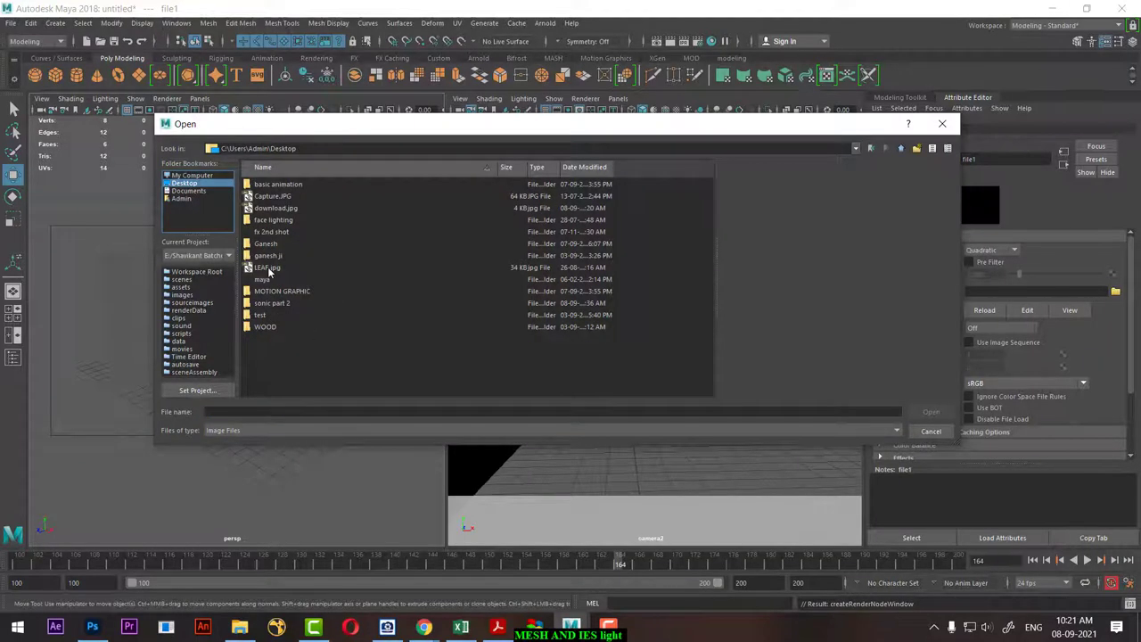
double_click(276, 207)
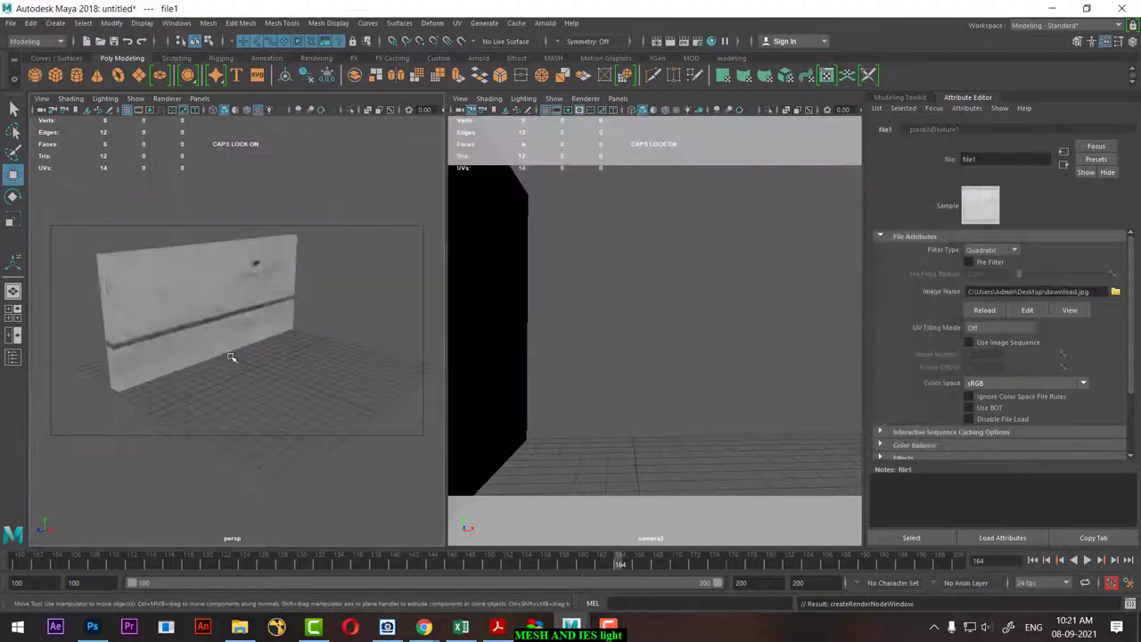
Show textures in the viewport and apply an X-axis planar UV projection to the wall.
key(6)
click(268, 348)
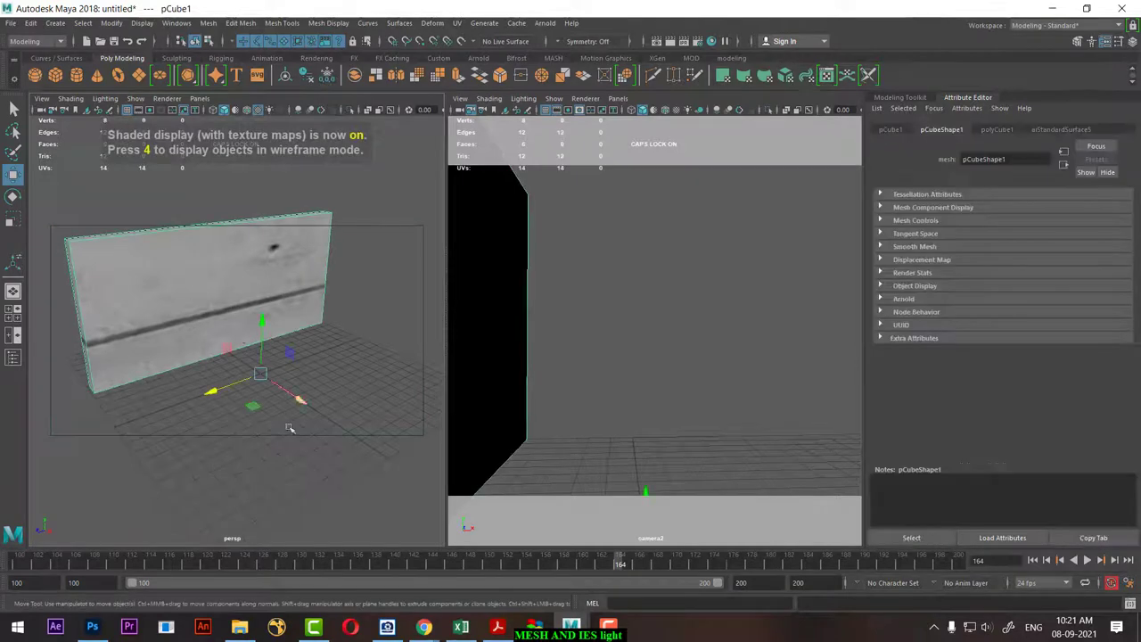
click(460, 24)
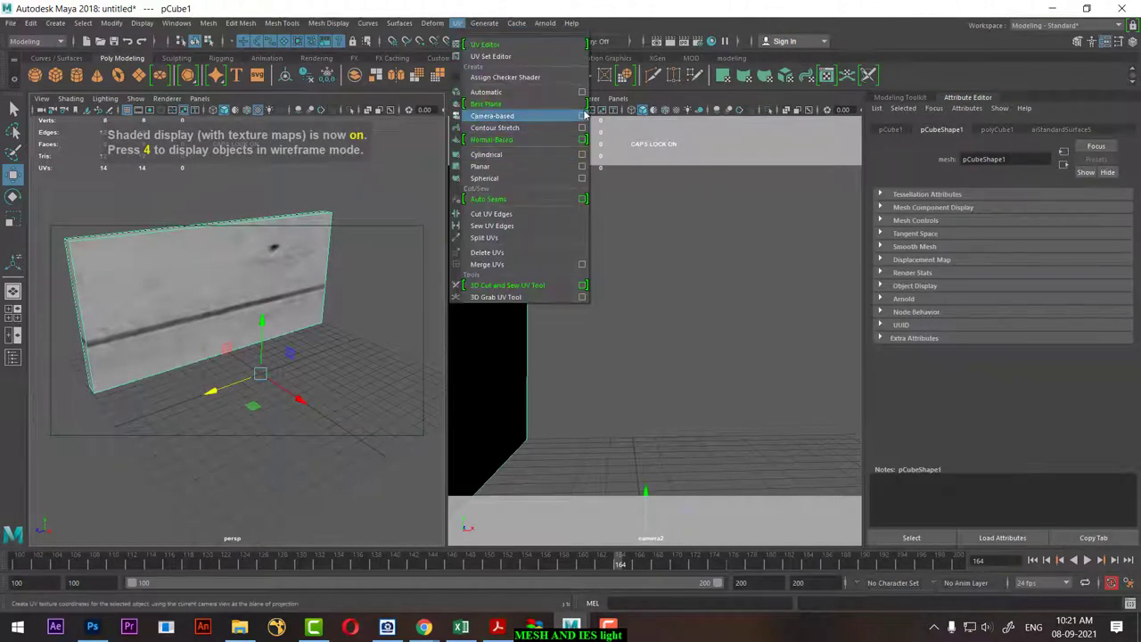
click(584, 169)
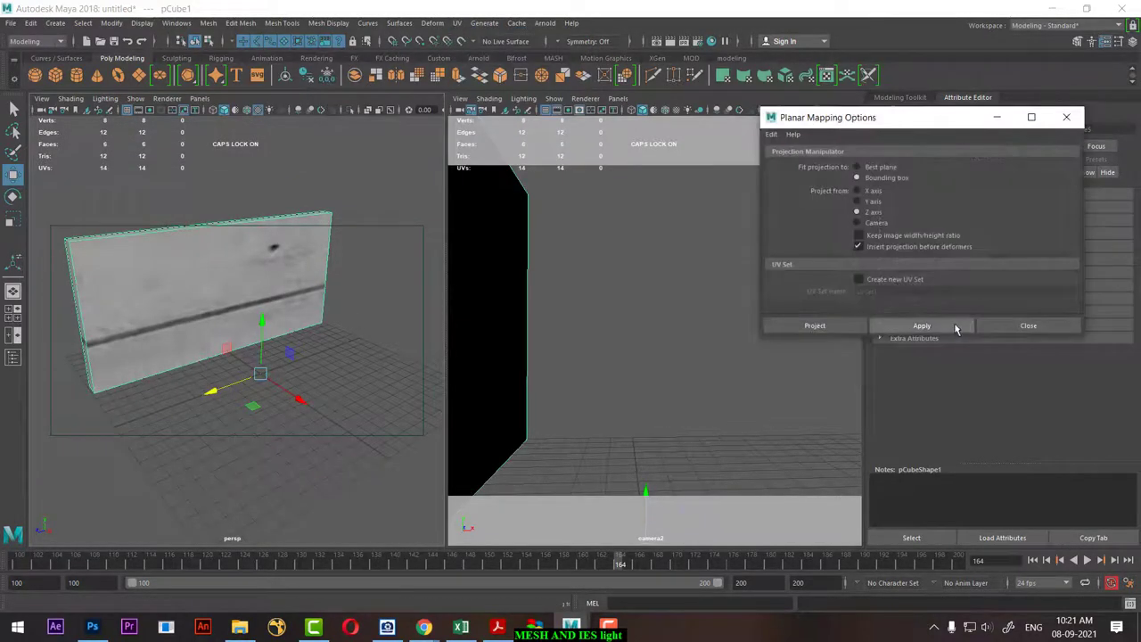
click(943, 326)
click(872, 192)
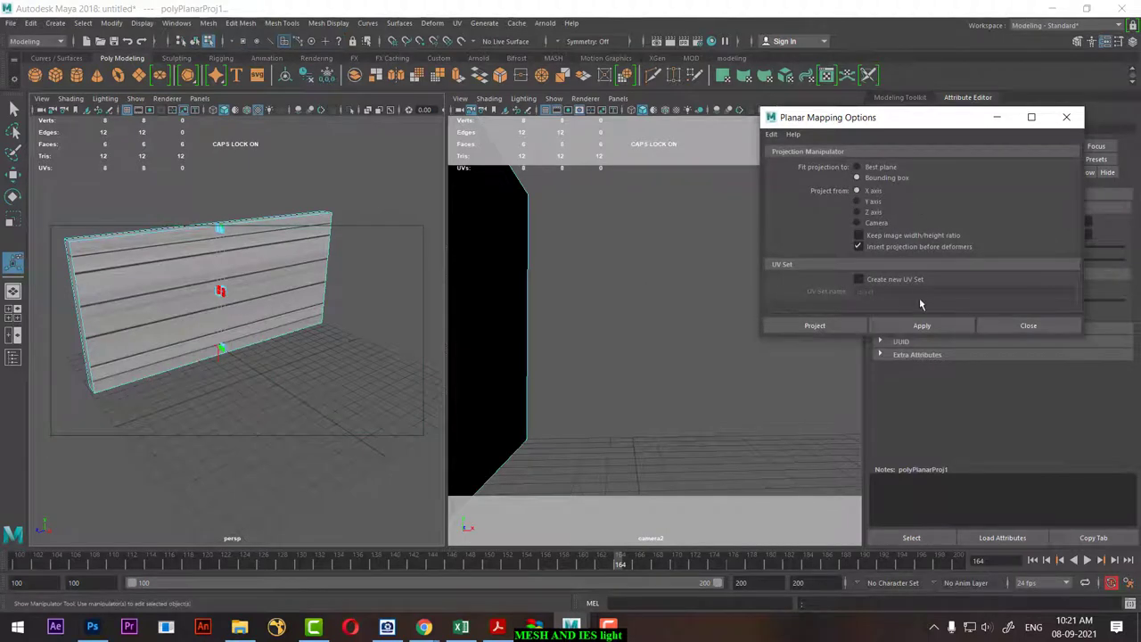
click(923, 325)
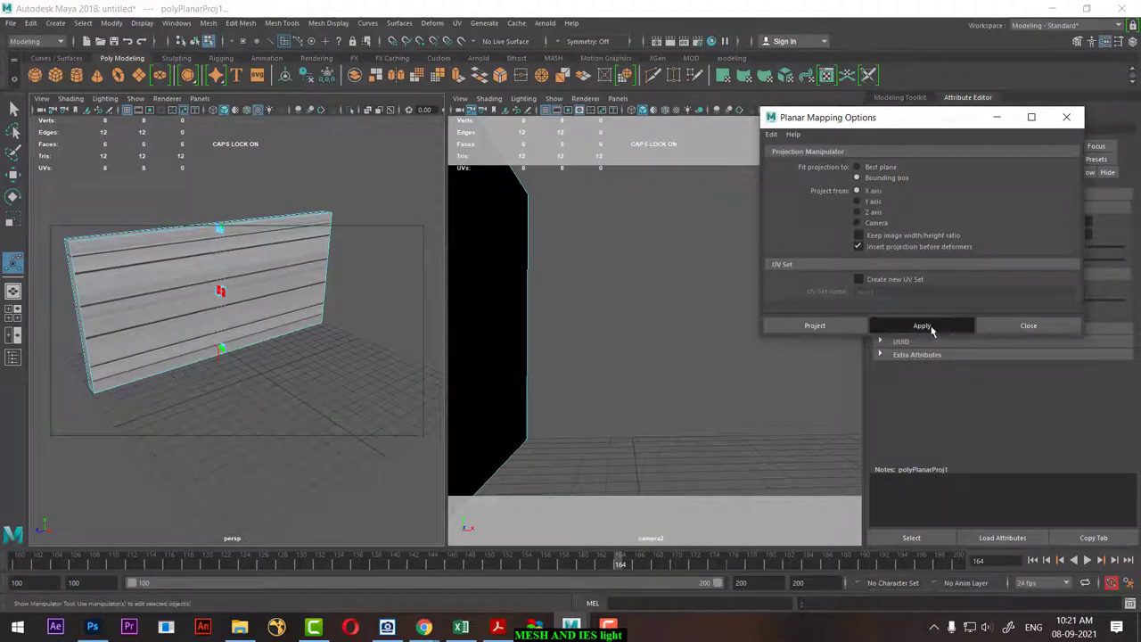
click(1028, 325)
click(339, 249)
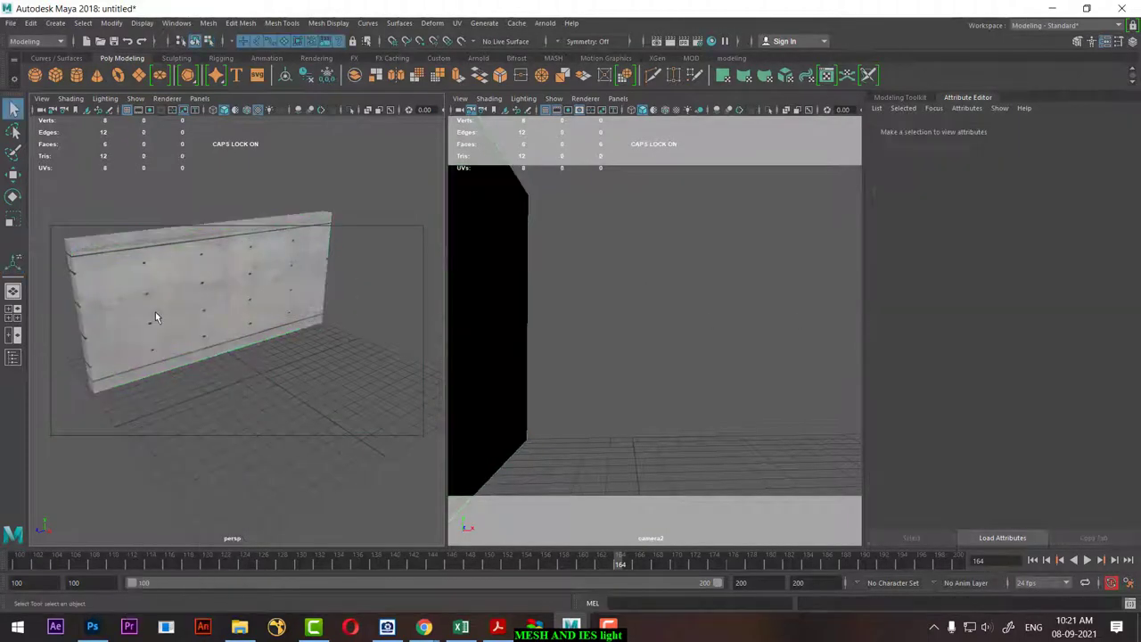
scroll(155, 311, down, 3)
click(175, 347)
Duplicate the concrete wall and slide the copy along X as a second pillar.
alt+drag(176, 347, 221, 357)
key(w)
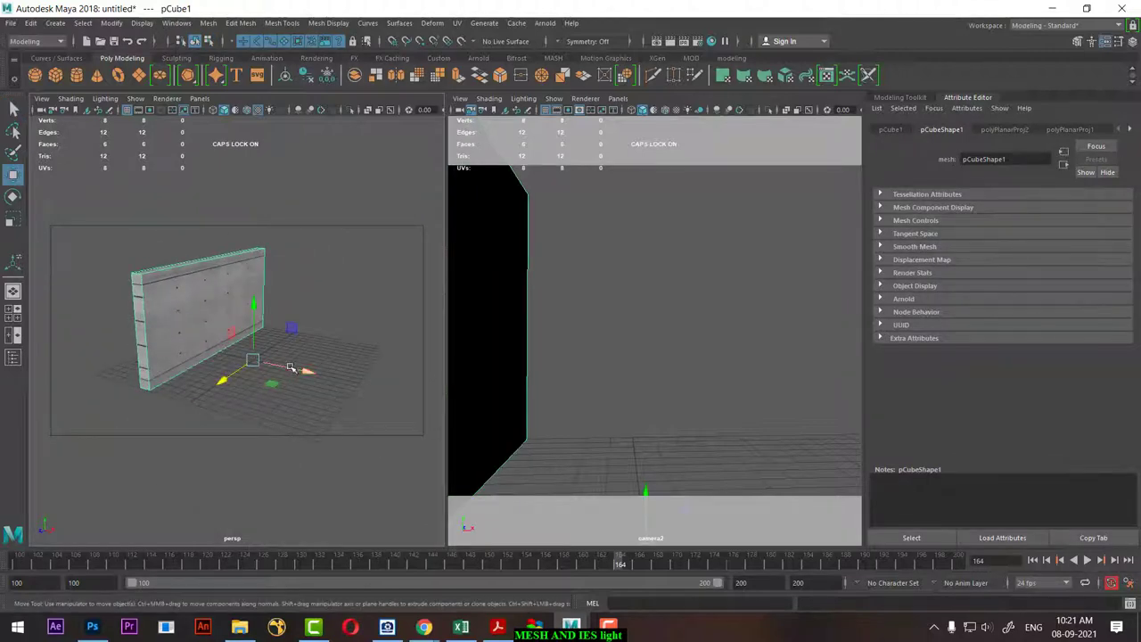
key(ctrl+d)
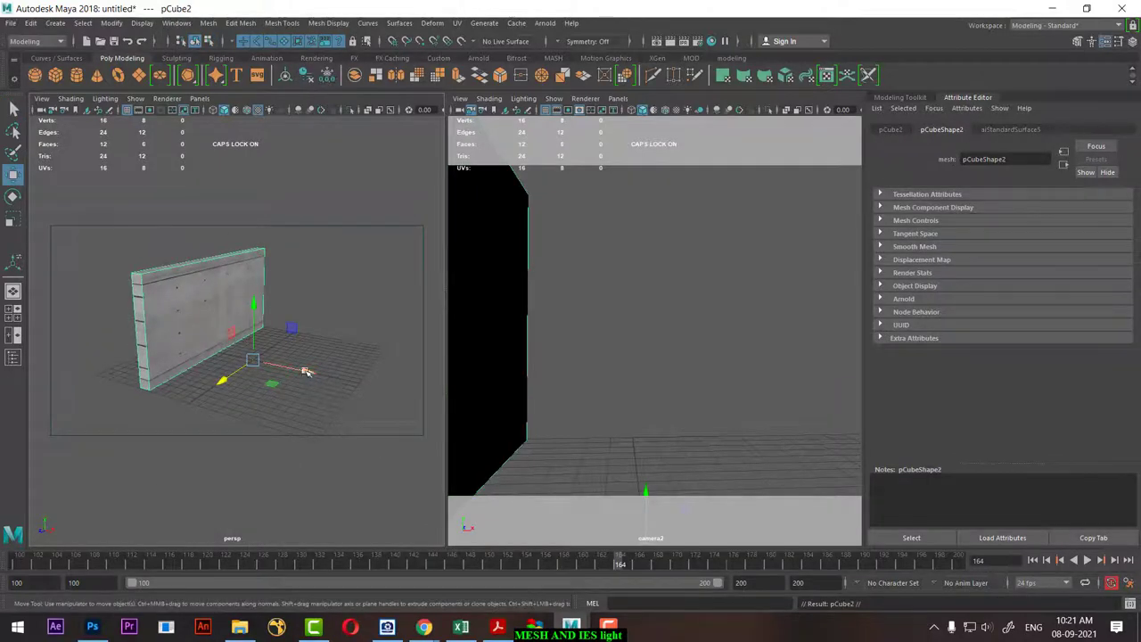
drag(305, 370, 471, 380)
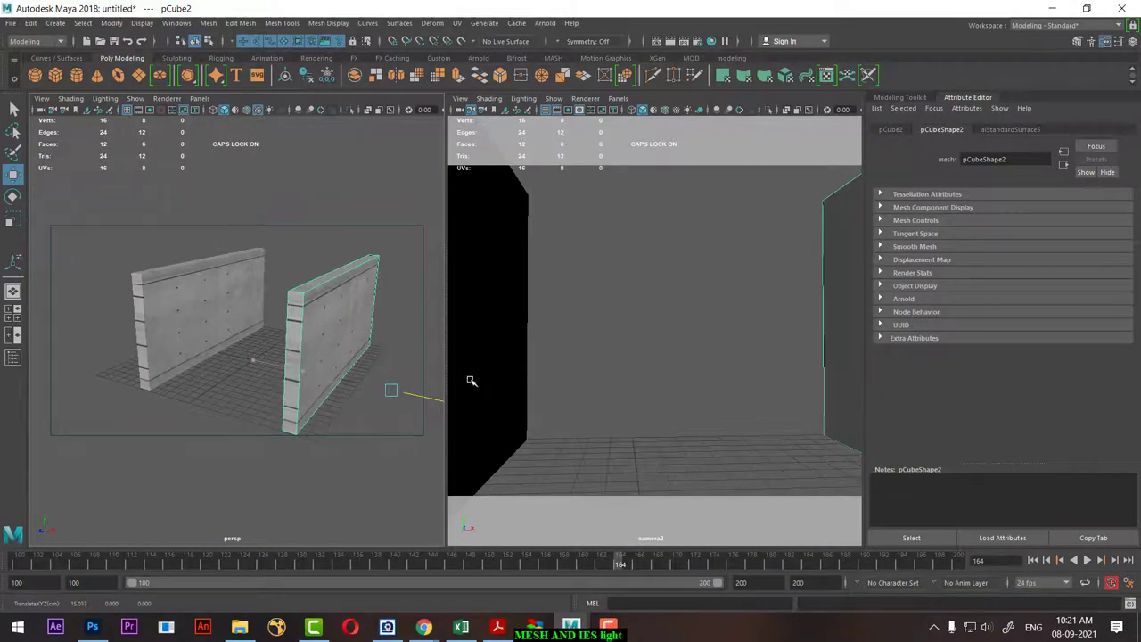
Duplicate the left wall again and rotate the copy to exactly 90 on Y.
click(170, 323)
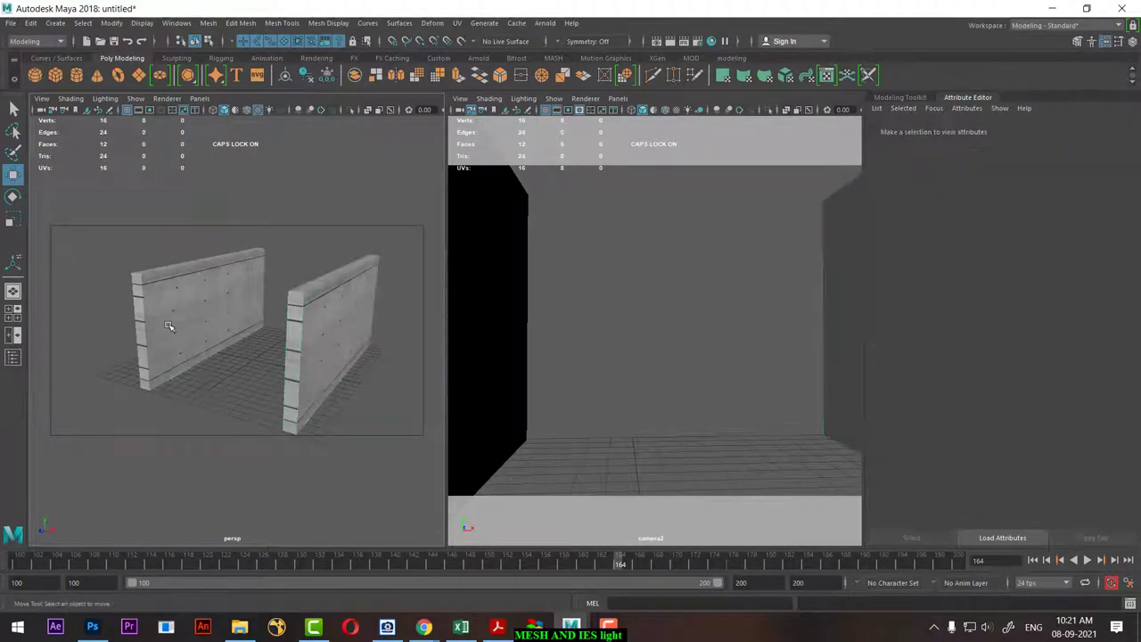
key(ctrl+d)
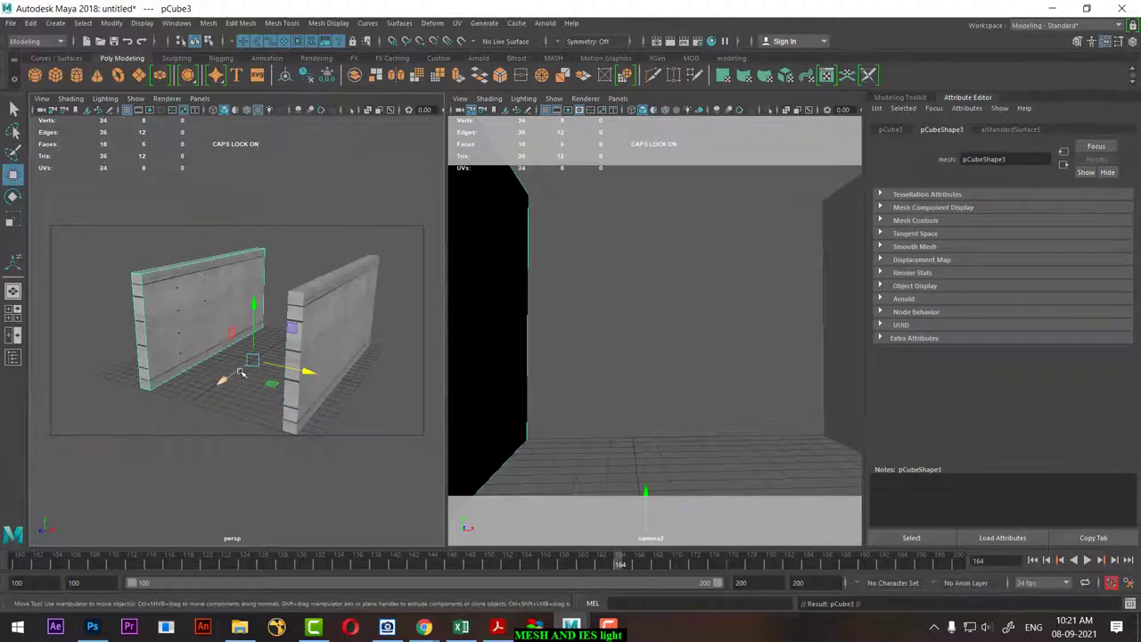
key(e)
drag(262, 383, 337, 376)
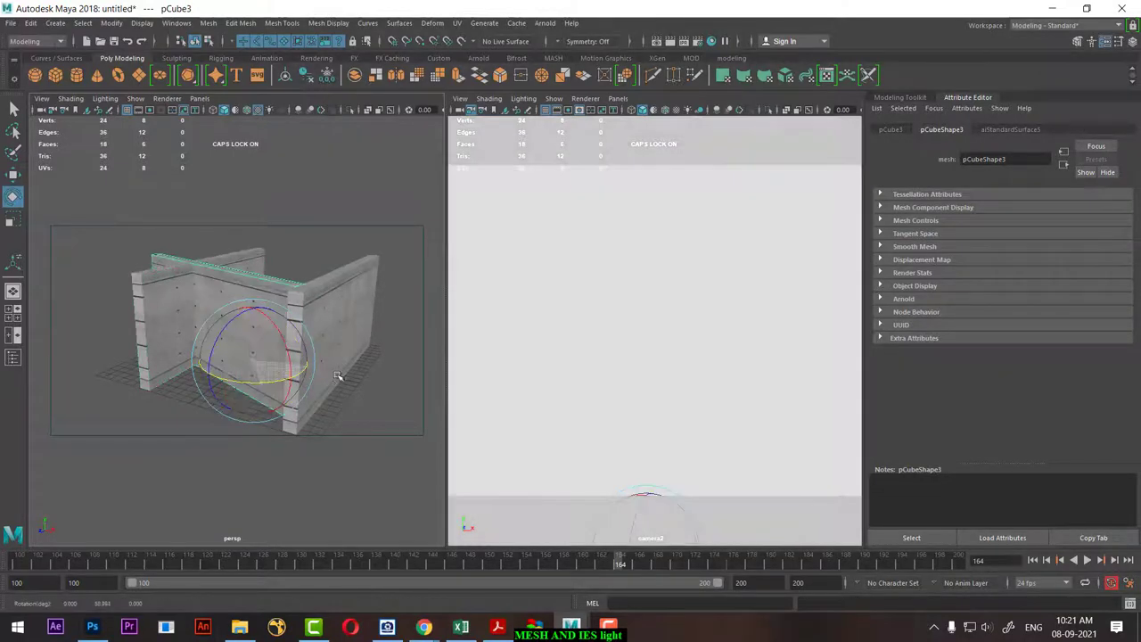
mouse_move(243, 385)
mouse_down()
mouse_move(262, 383)
mouse_move(229, 428)
mouse_move(247, 382)
mouse_up()
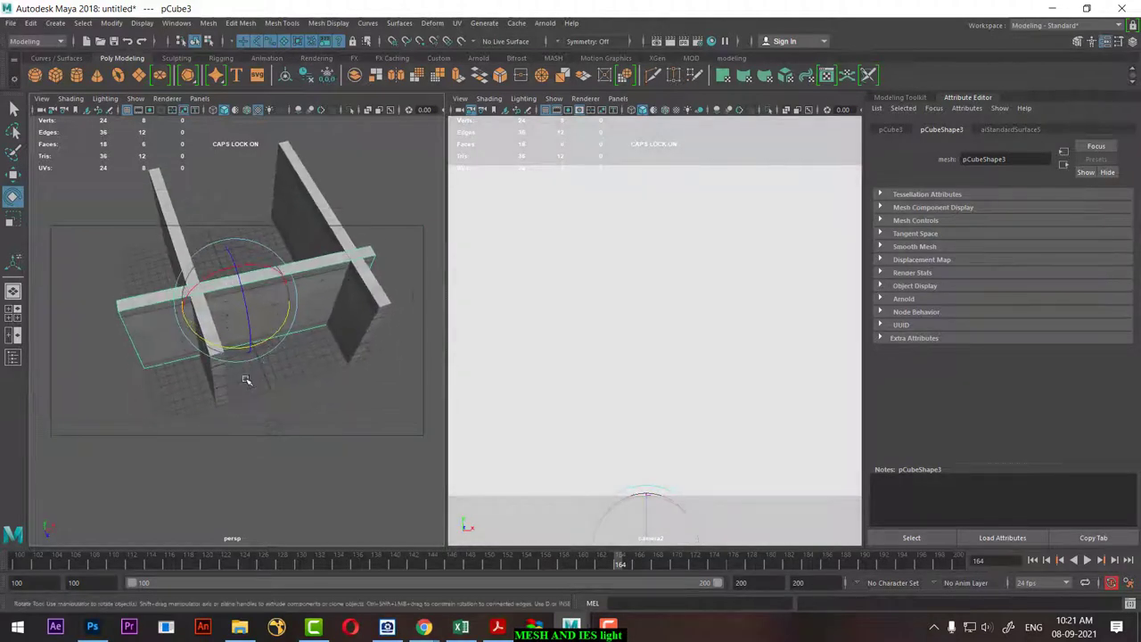
click(1133, 43)
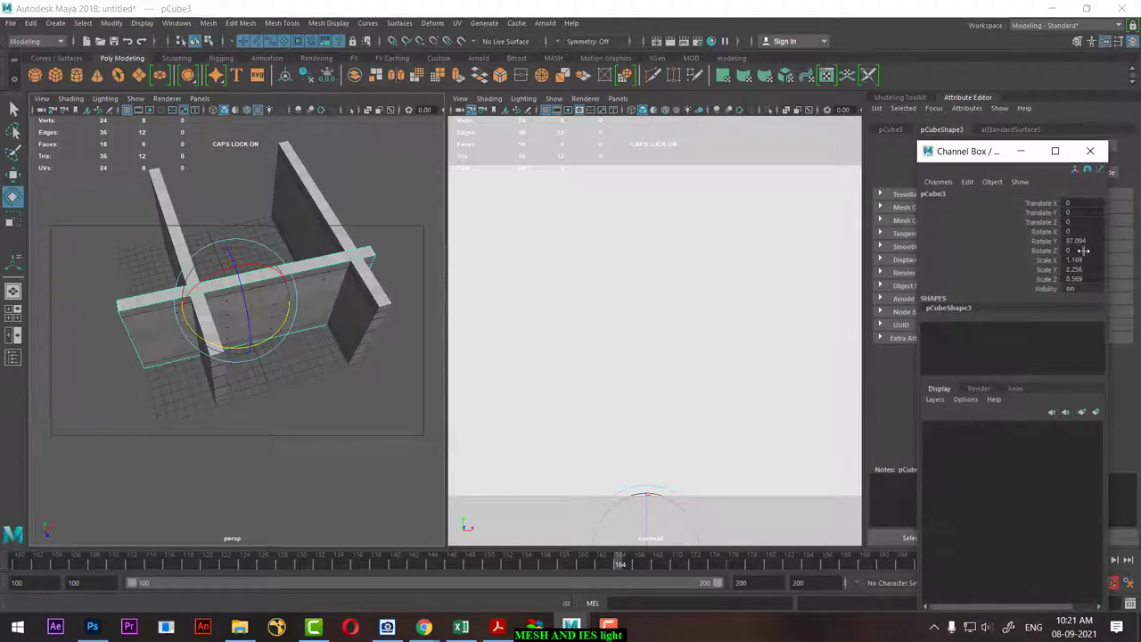
text(0)
key(Return)
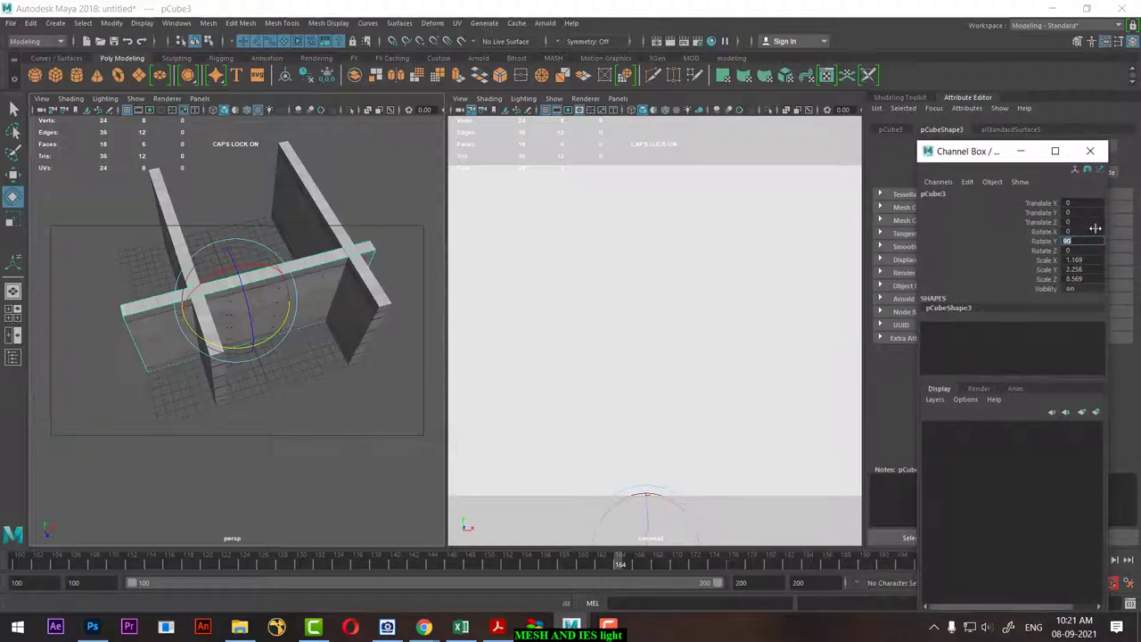
Scale the rotated copy thinner and raise it onto the pillar tops as a beam.
alt+drag(223, 384, 170, 387)
key(w)
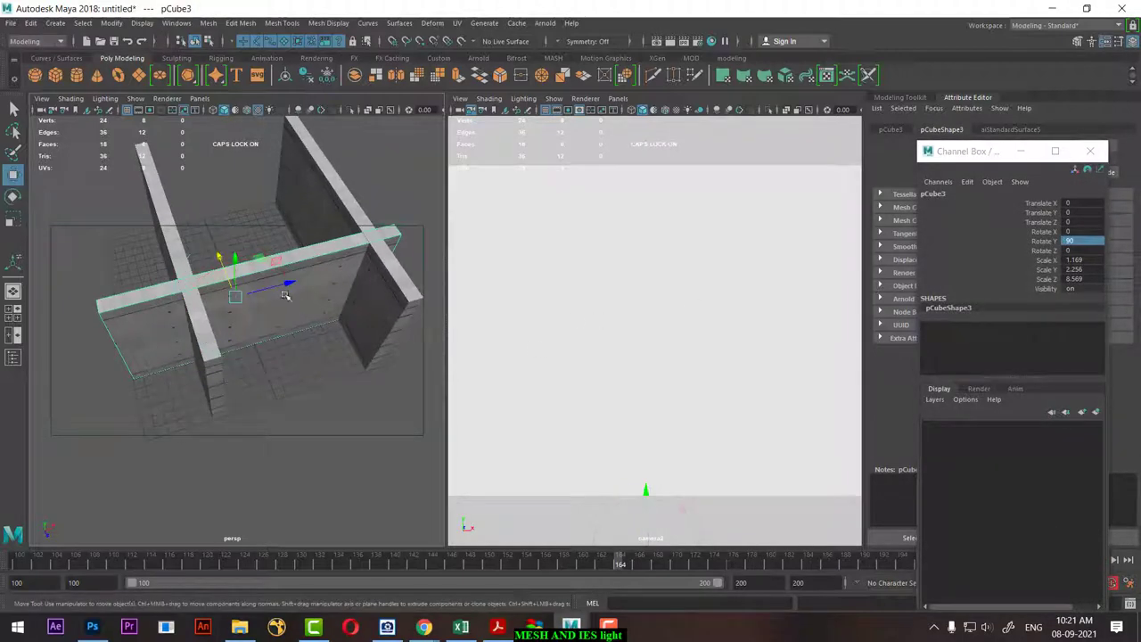
mouse_move(288, 287)
alt+mouse_down()
mouse_move(273, 306)
mouse_move(274, 283)
mouse_move(288, 323)
alt+mouse_up()
key(r)
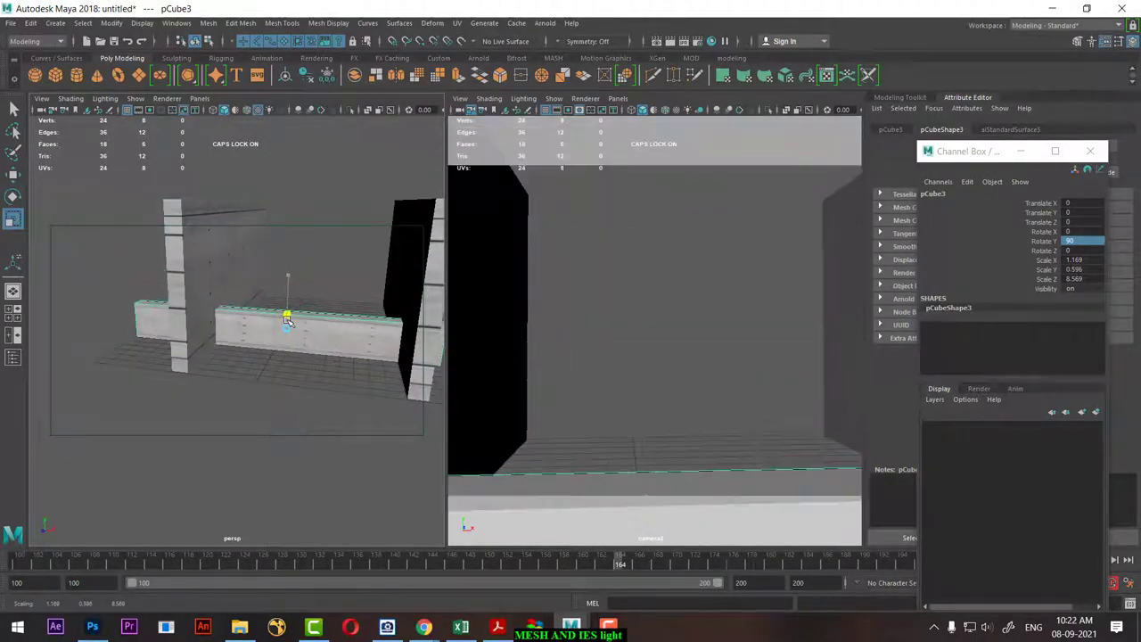
key(w)
mouse_move(288, 278)
mouse_down()
mouse_move(288, 239)
mouse_move(258, 299)
mouse_move(312, 345)
mouse_move(372, 316)
mouse_move(340, 324)
mouse_move(311, 267)
mouse_move(324, 356)
mouse_up()
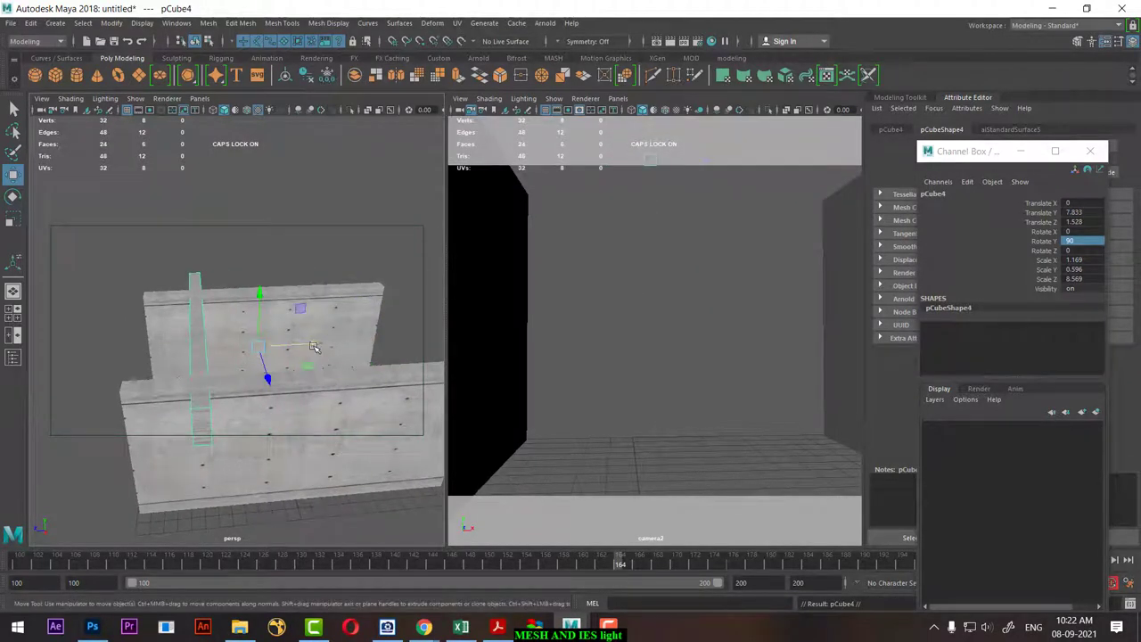
key(Delete)
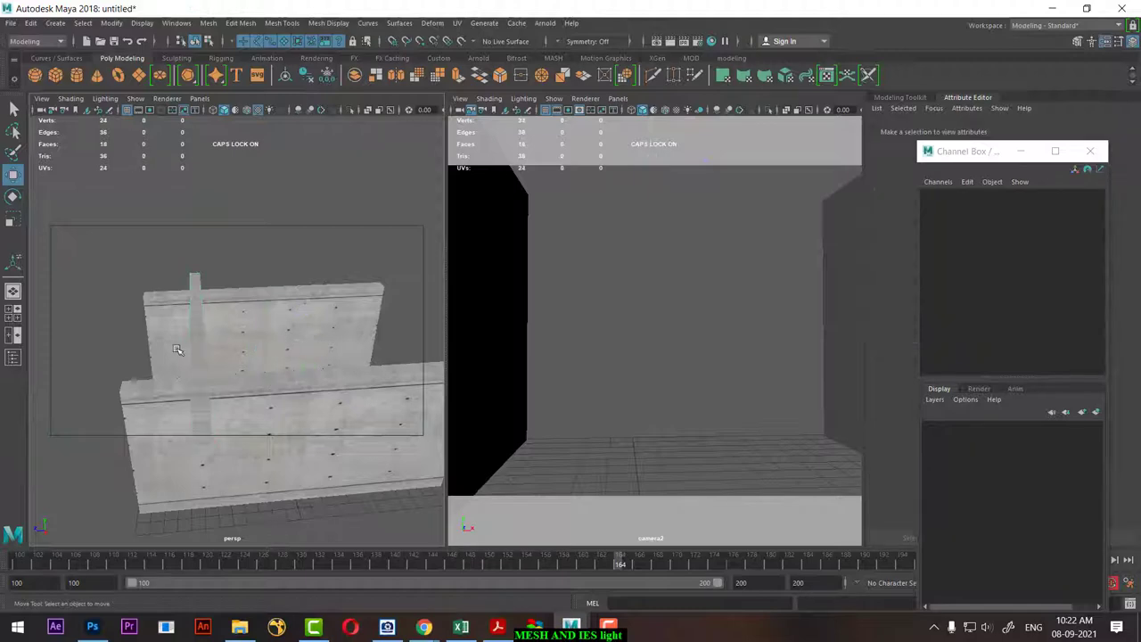
alt+drag(178, 349, 267, 348)
click(270, 347)
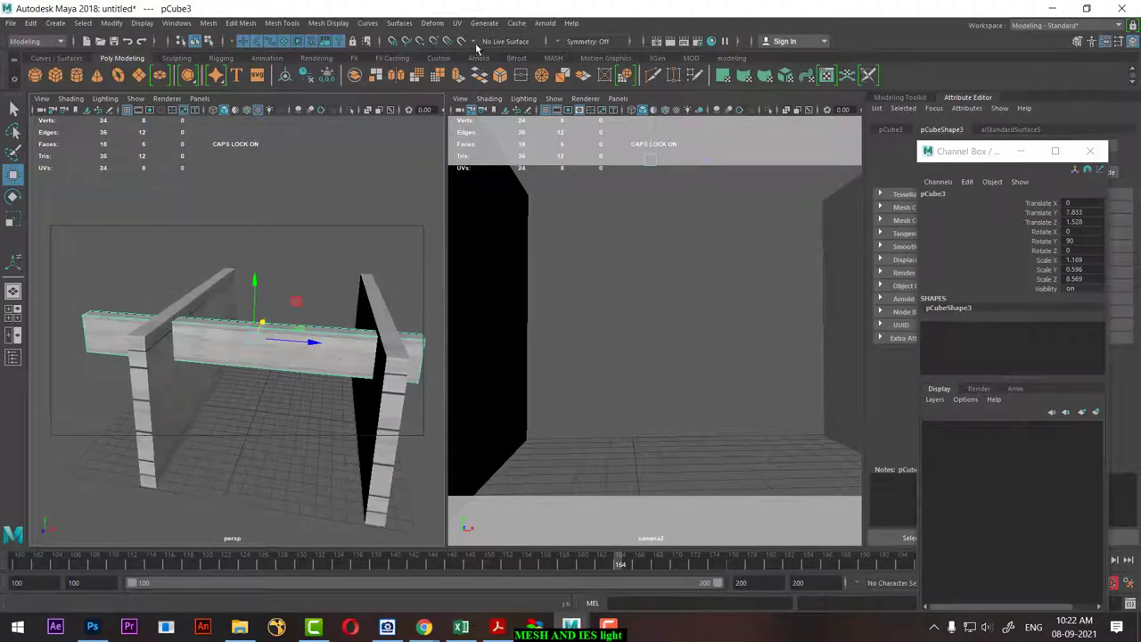
click(456, 23)
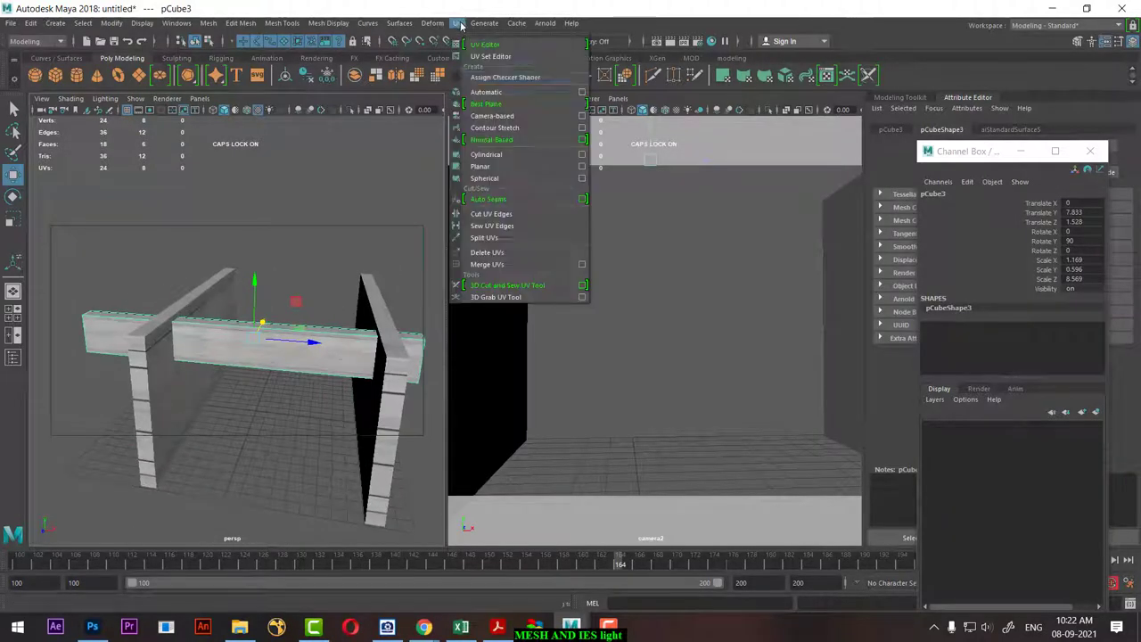
Apply a Z-axis planar UV projection to the beam, stretched taller to fit it.
click(581, 166)
click(907, 326)
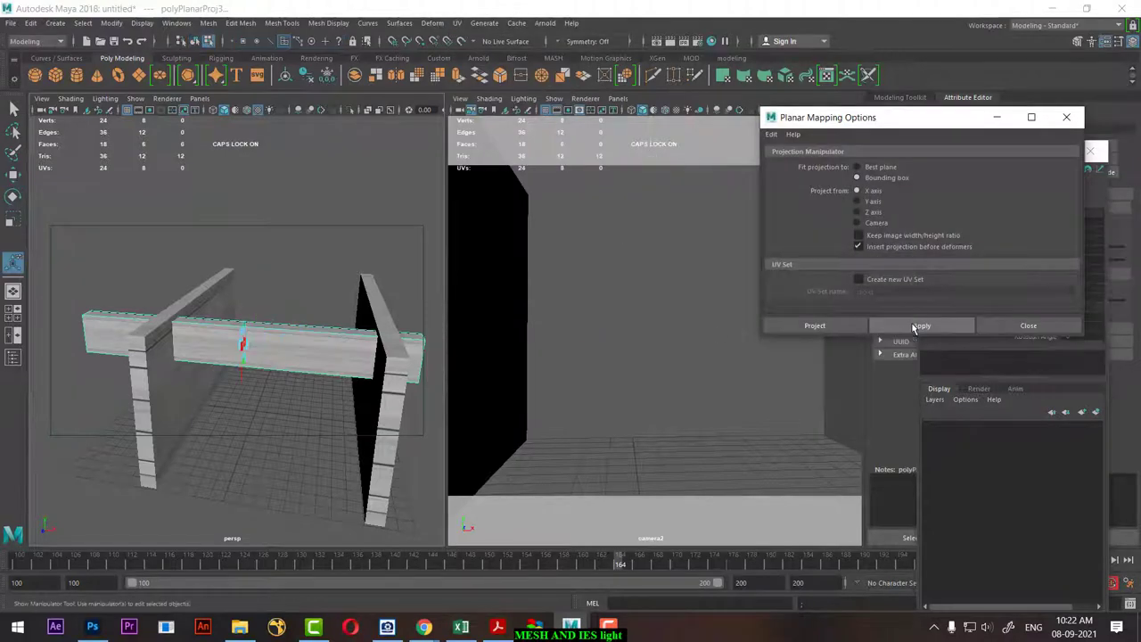
click(922, 322)
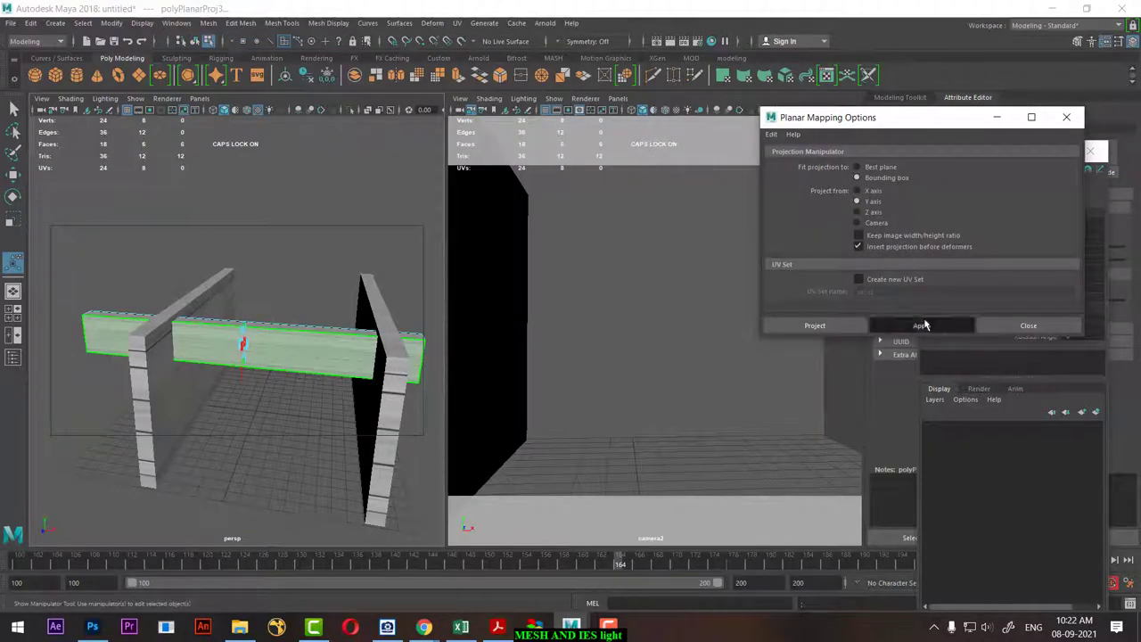
click(873, 212)
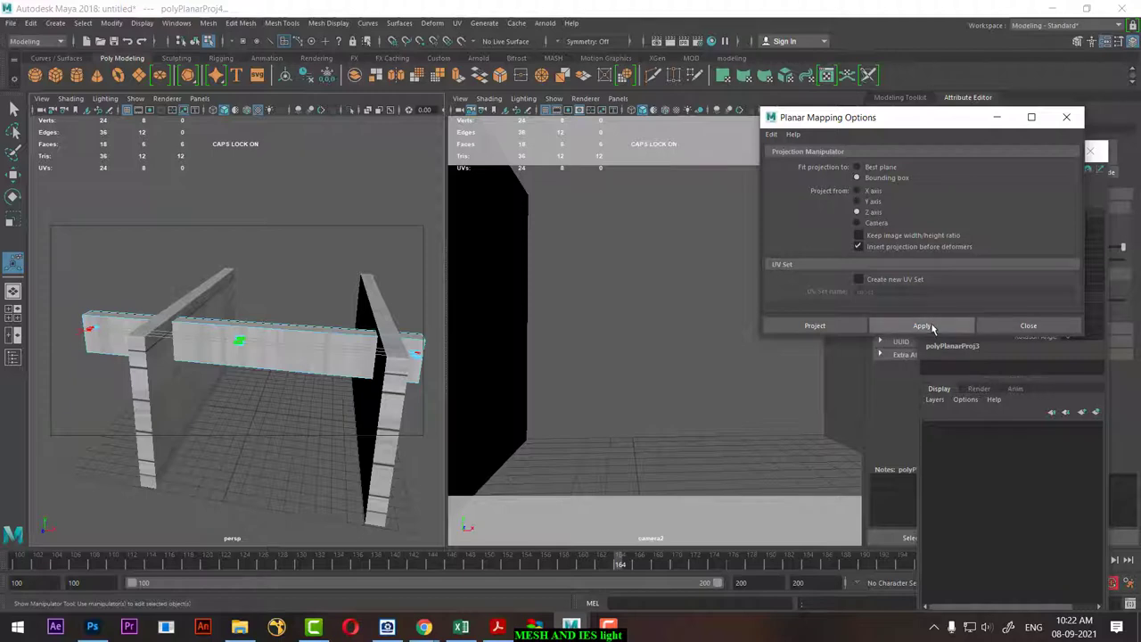
click(922, 325)
scroll(289, 368, up, 5)
scroll(289, 369, up, 5)
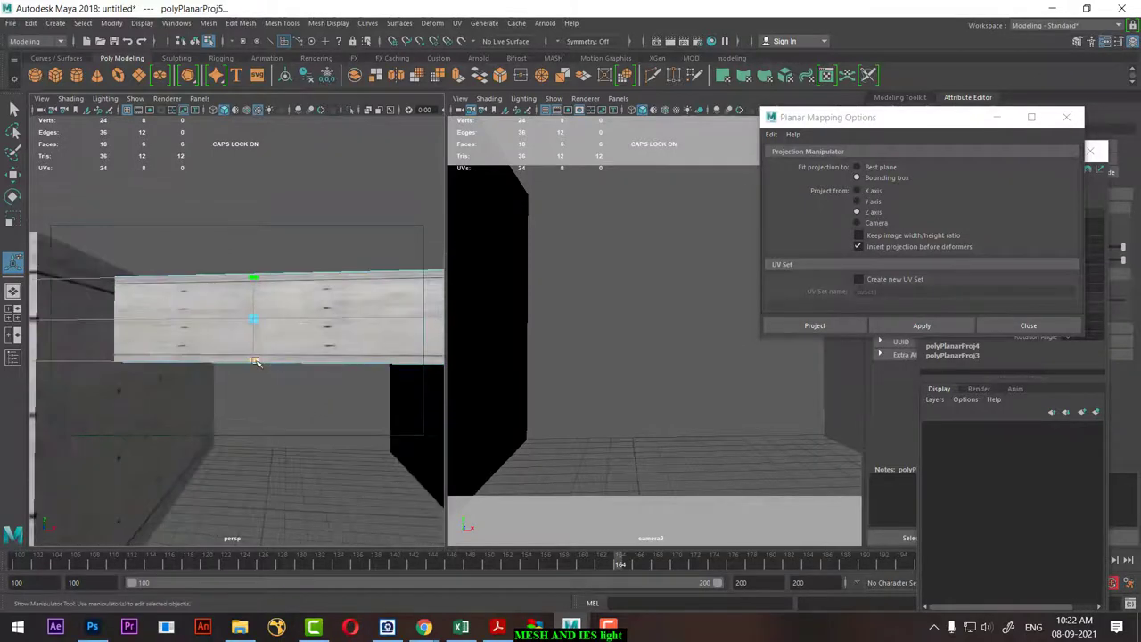
drag(253, 359, 255, 438)
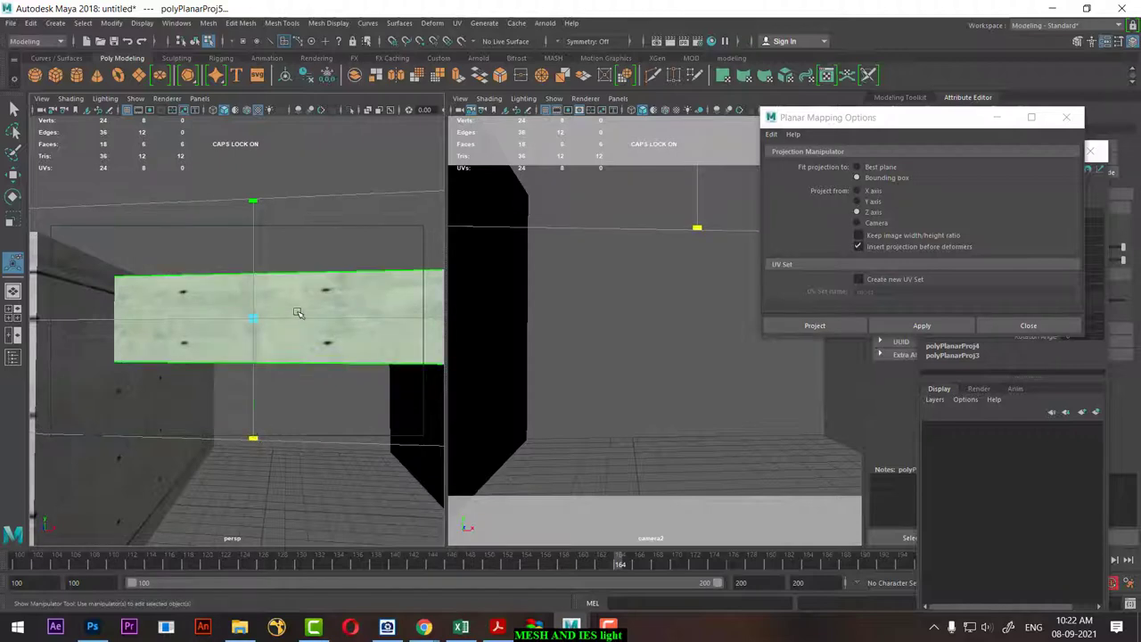
right_drag(316, 301, 361, 268)
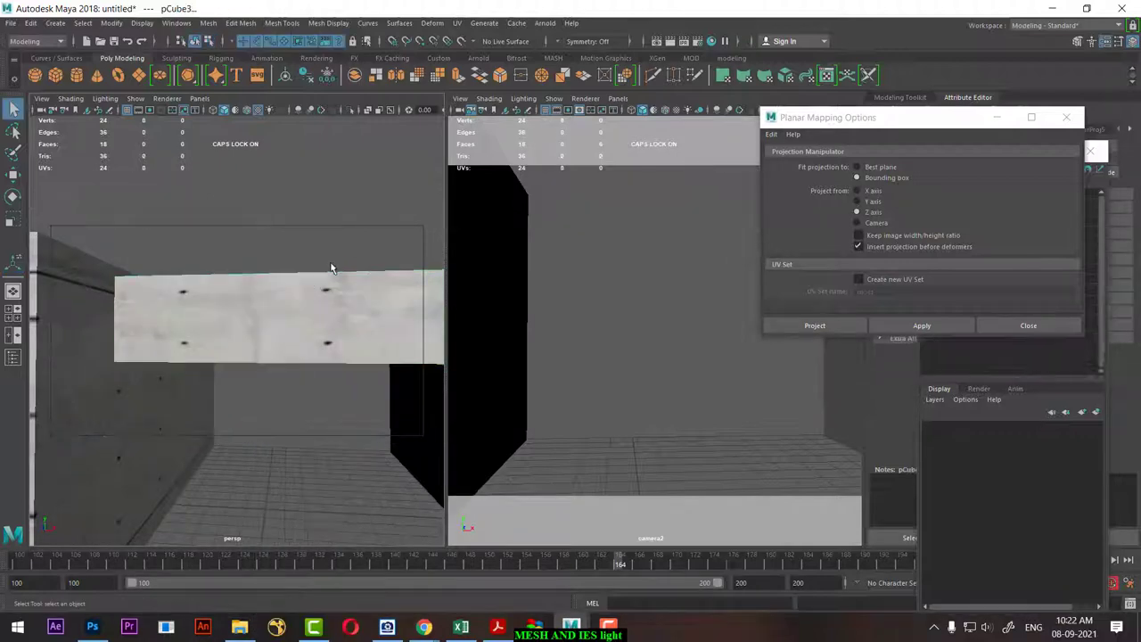
key(q)
mouse_move(301, 395)
alt+mouse_down()
mouse_move(244, 408)
mouse_move(248, 361)
alt+mouse_up()
Duplicate the beam into extra ceiling beams and slide the middle one along the frame.
key(w)
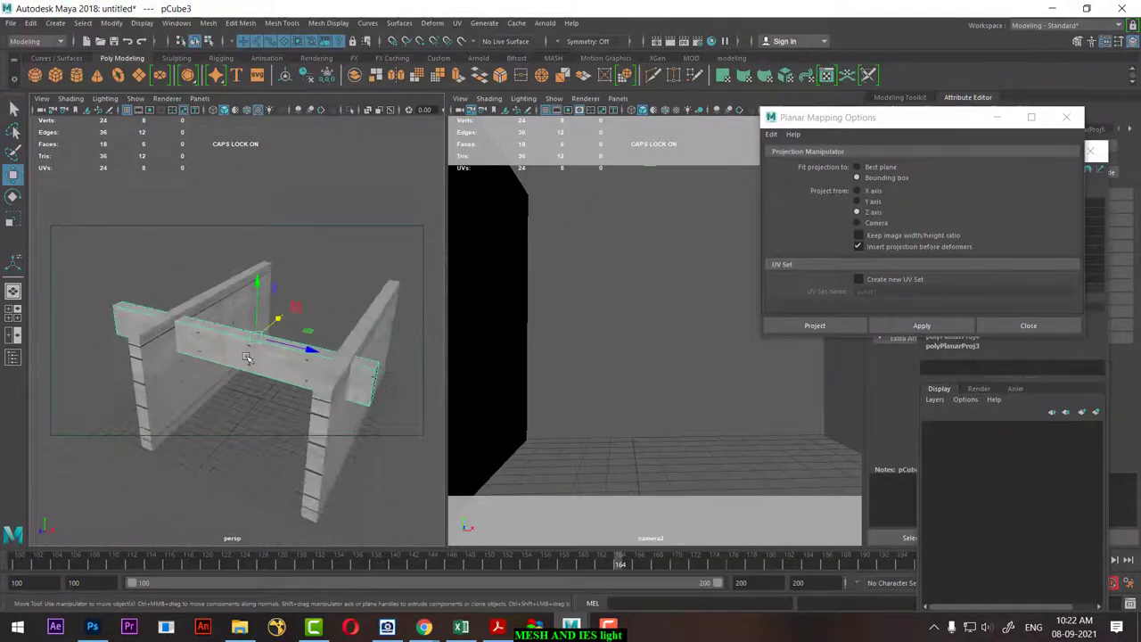
key(ctrl+d)
drag(275, 323, 308, 301)
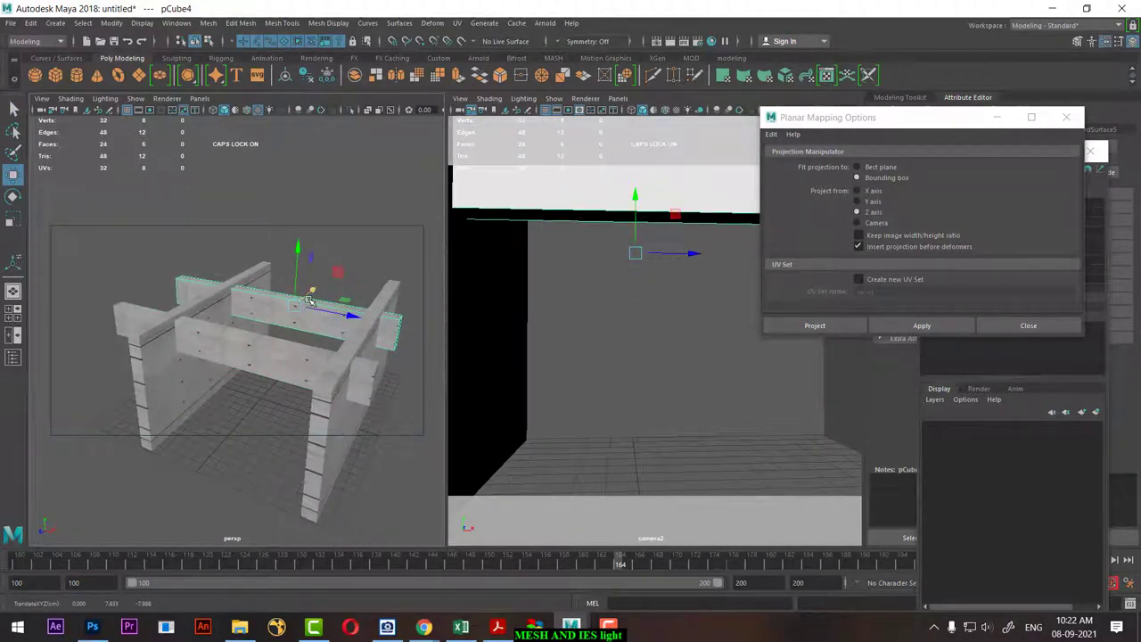
key(ctrl+d)
alt+drag(307, 301, 179, 305)
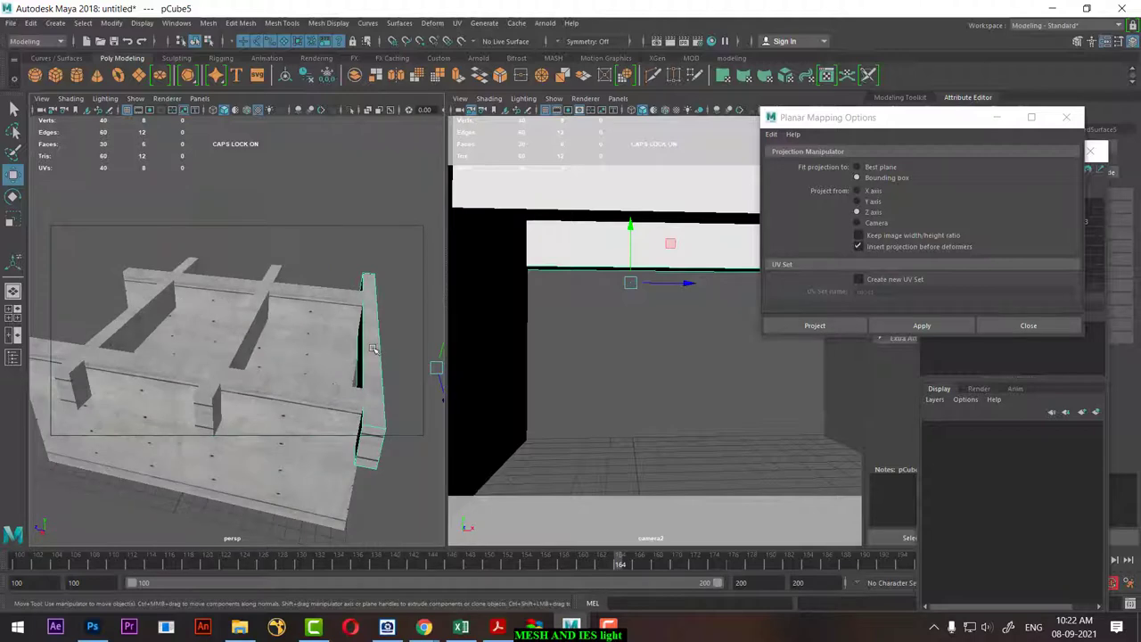
click(247, 340)
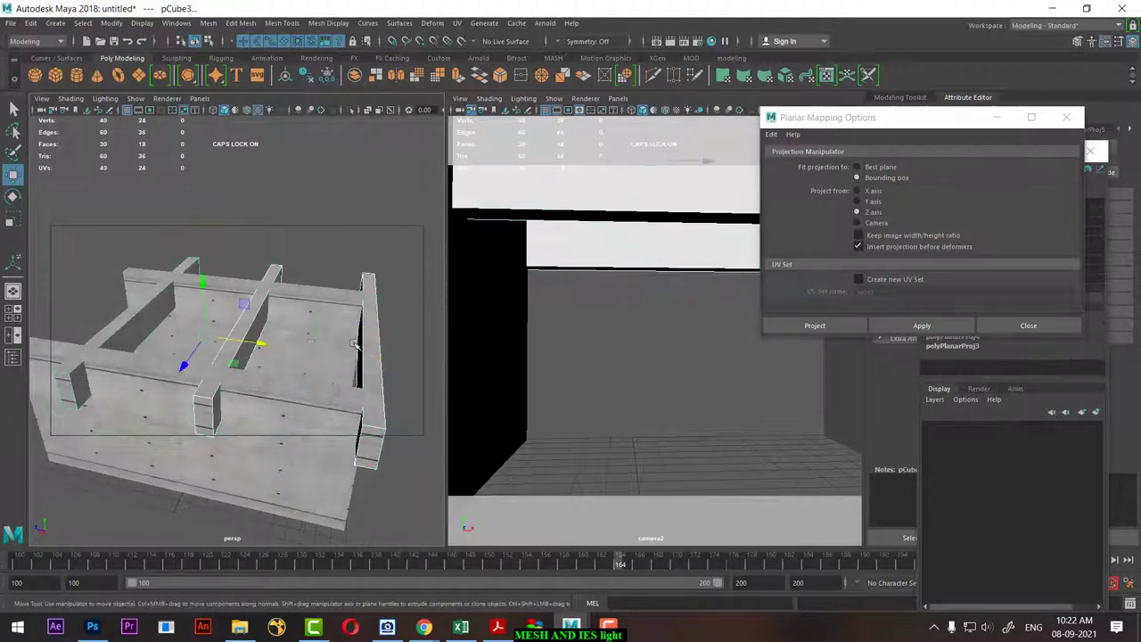
mouse_move(276, 350)
mouse_down()
mouse_move(238, 368)
mouse_move(277, 412)
mouse_move(286, 362)
mouse_move(241, 425)
mouse_up()
click(241, 425)
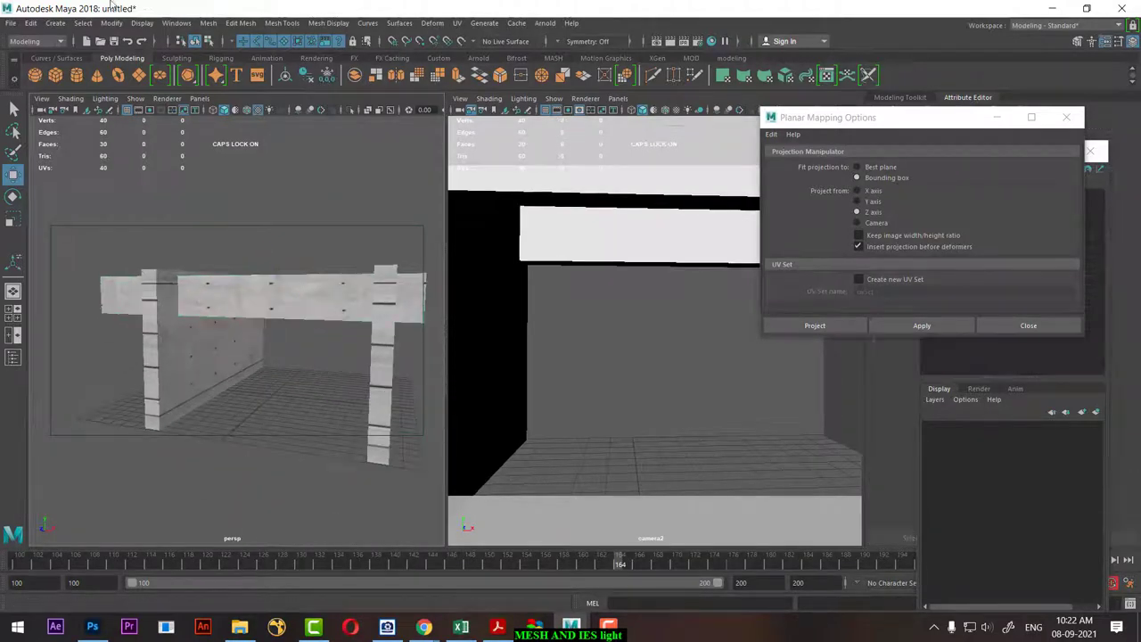
click(55, 23)
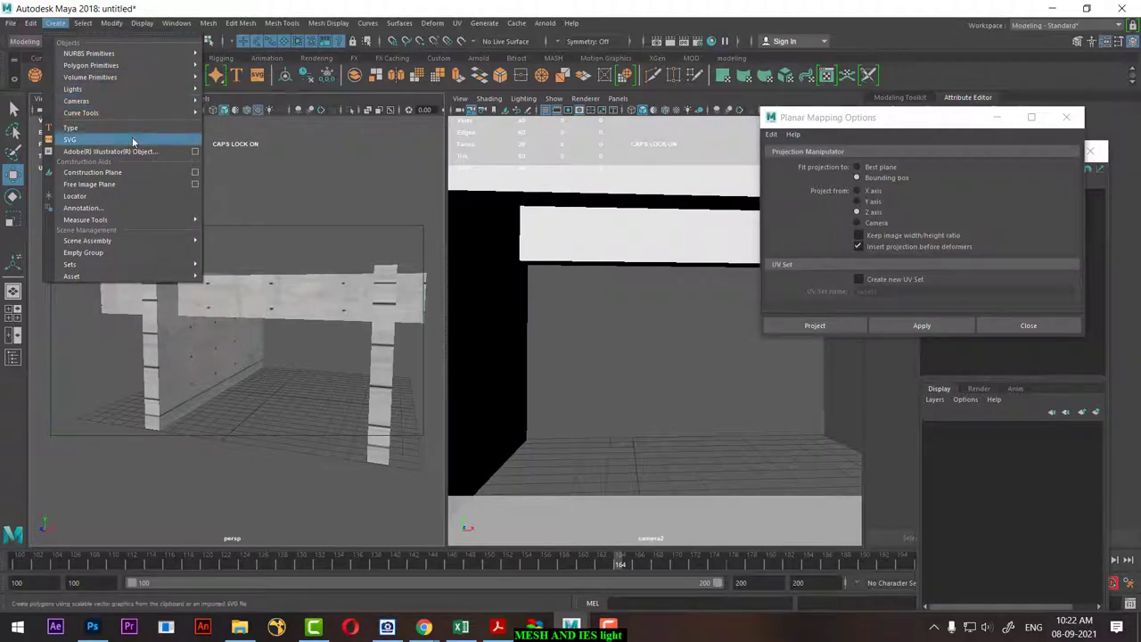
Create a 3D Type object reading REEL and close the leftover mapping and channel windows.
click(70, 128)
click(1066, 117)
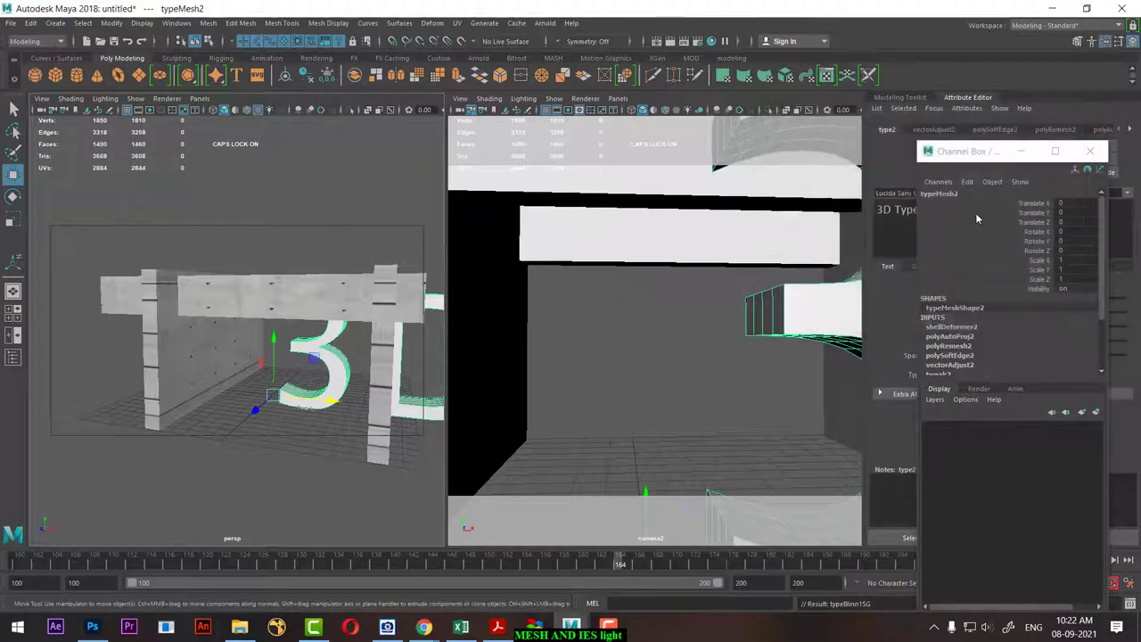
click(1091, 150)
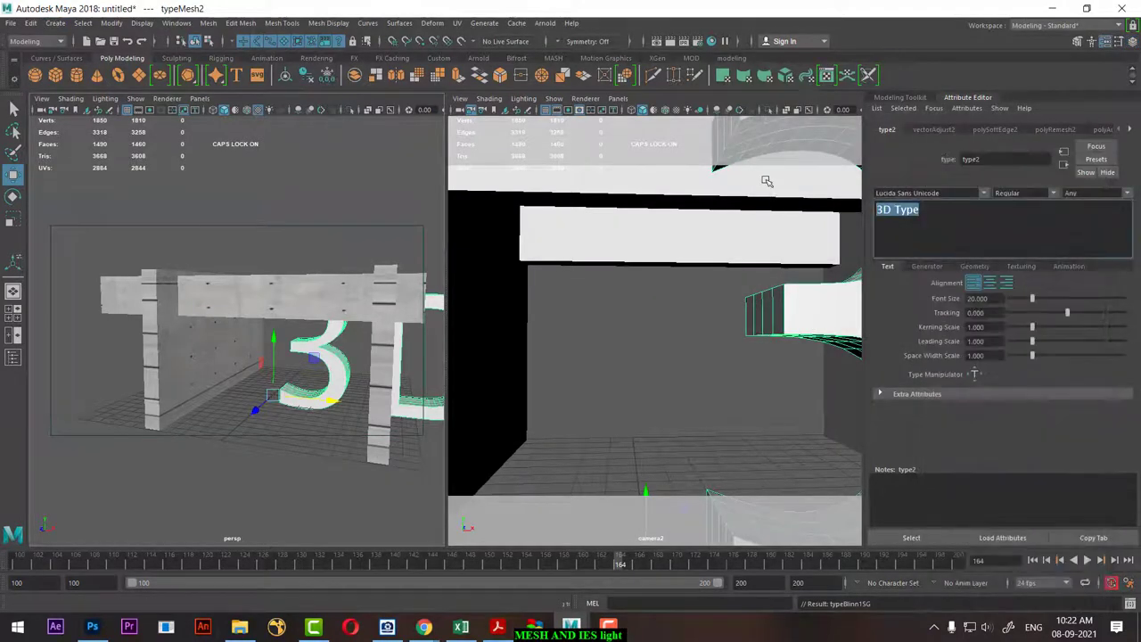
text(REEL)
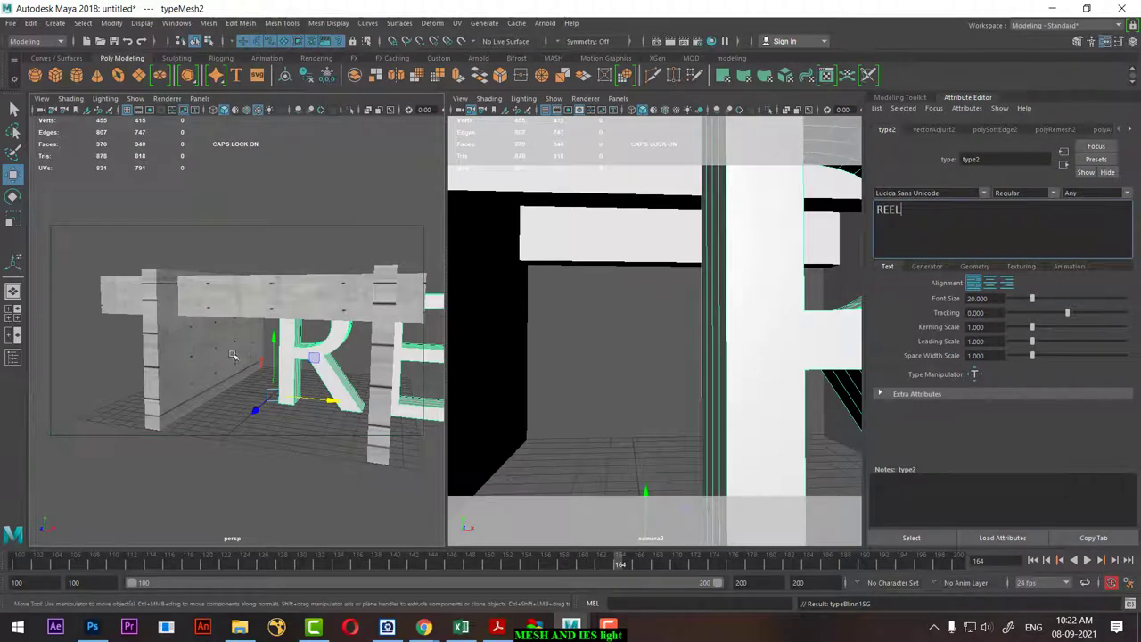
mouse_move(268, 397)
alt+mouse_down()
mouse_move(302, 398)
mouse_move(271, 384)
mouse_move(190, 377)
mouse_move(229, 375)
mouse_move(242, 393)
mouse_move(219, 387)
mouse_move(241, 387)
alt+mouse_up()
key(e)
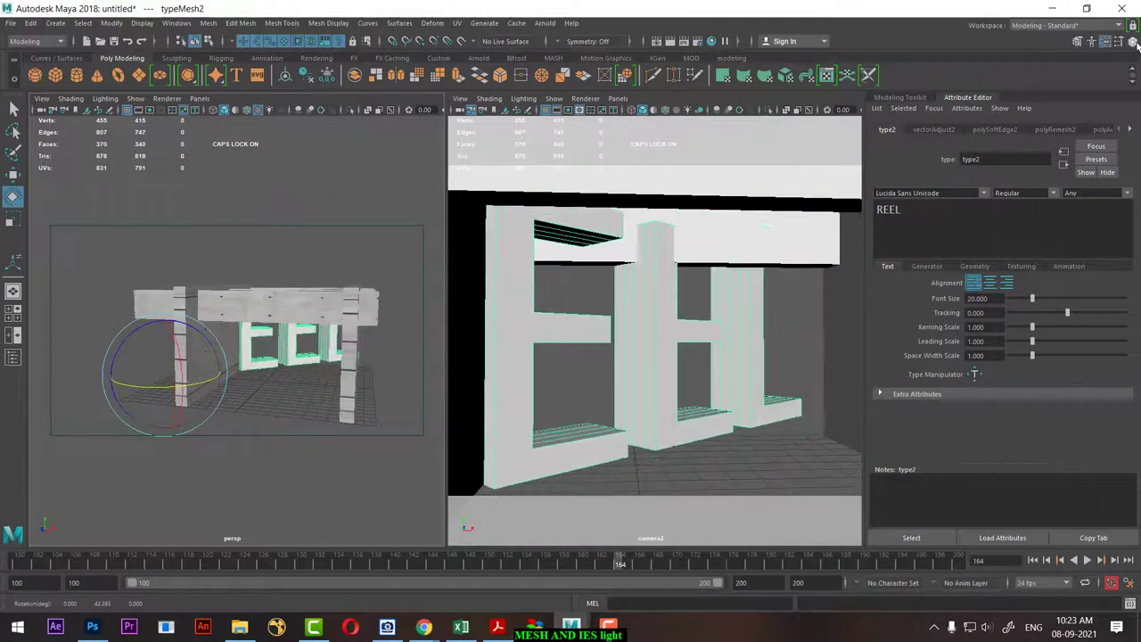
click(1133, 42)
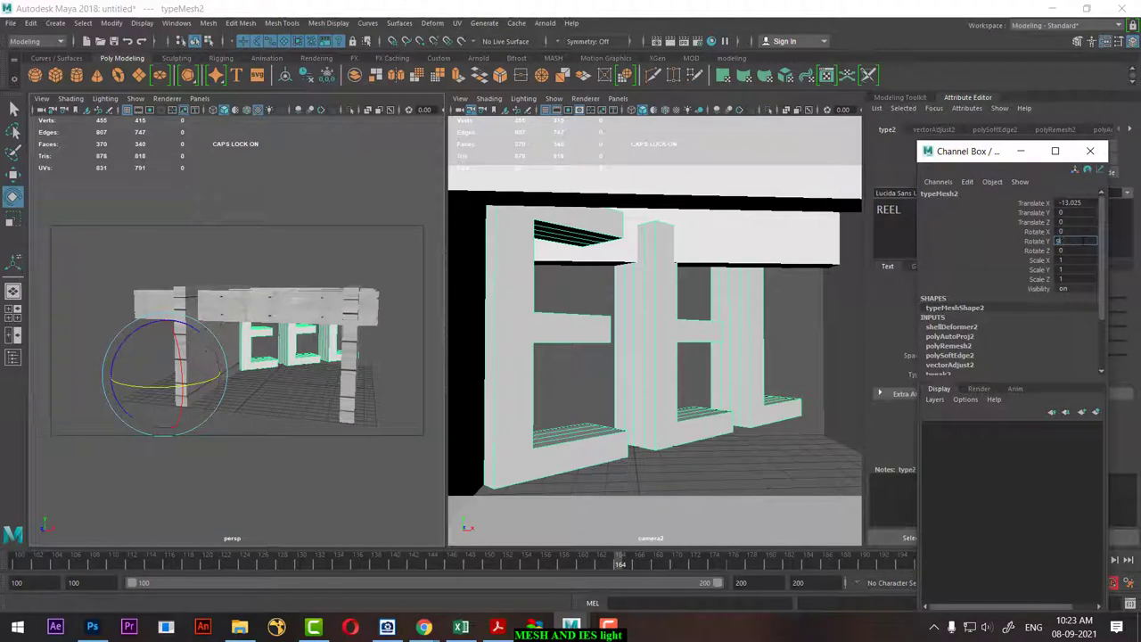
Rotate the REEL text 90 on Y, flatten its depth, and move it toward the wall.
text(90)
key(Return)
key(w)
mouse_move(204, 365)
alt+mouse_down()
mouse_move(237, 382)
mouse_move(197, 393)
mouse_move(294, 389)
mouse_move(311, 403)
mouse_move(288, 401)
alt+mouse_up()
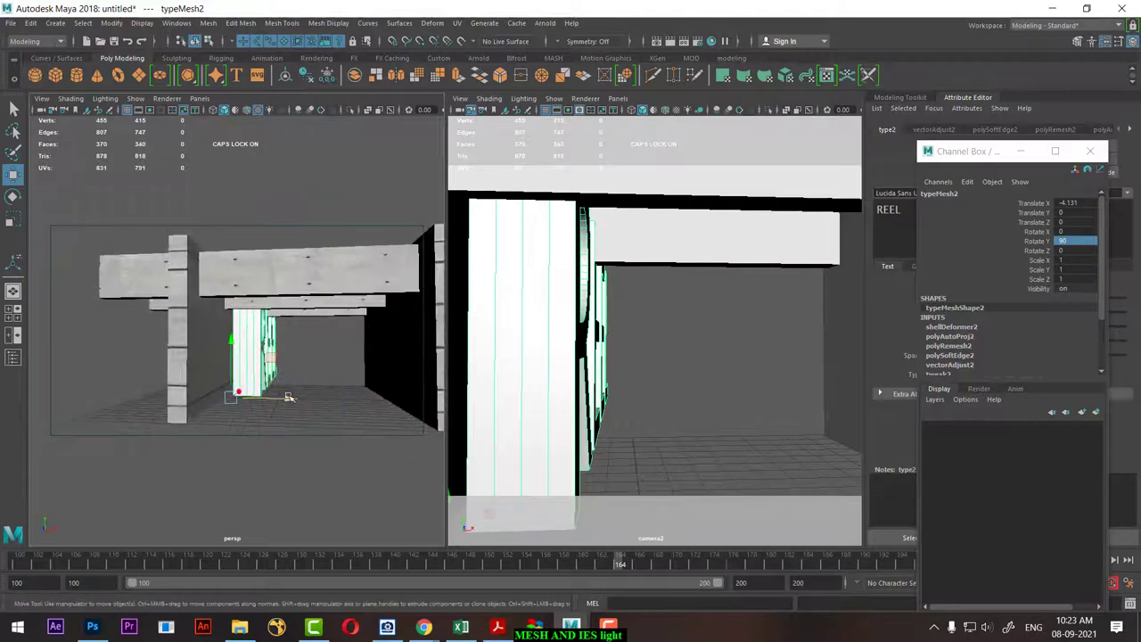
key(r)
drag(288, 402, 255, 400)
key(w)
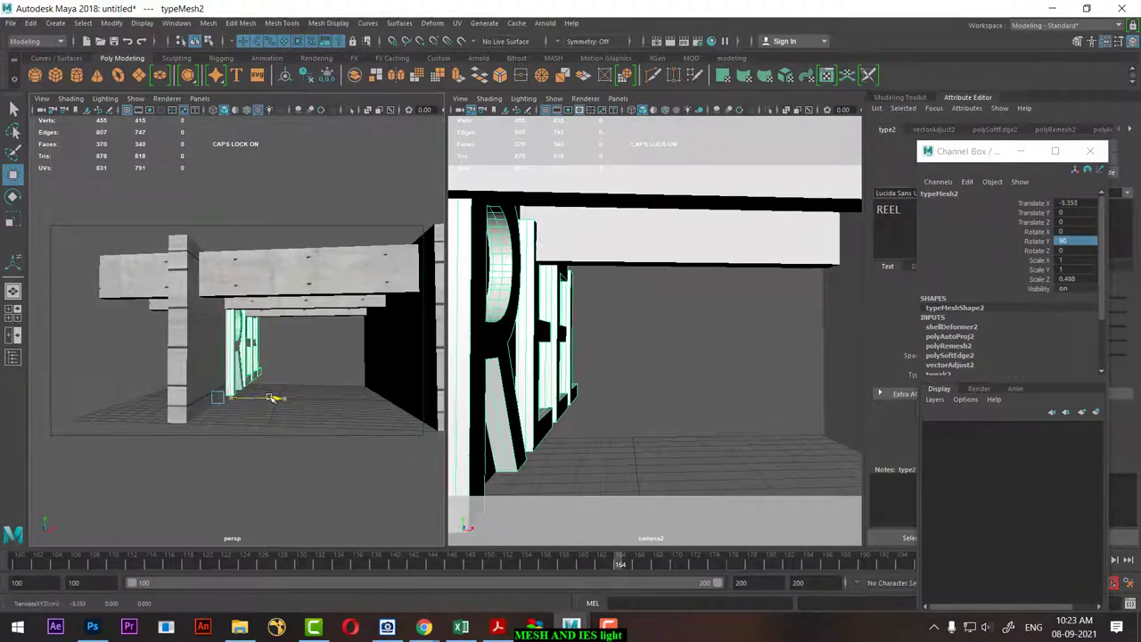
mouse_move(324, 386)
alt+mouse_down()
mouse_move(193, 350)
mouse_move(65, 416)
alt+mouse_up()
Shrink the REEL text to 0.481 scale and bring camera2 closer to the letters.
key(r)
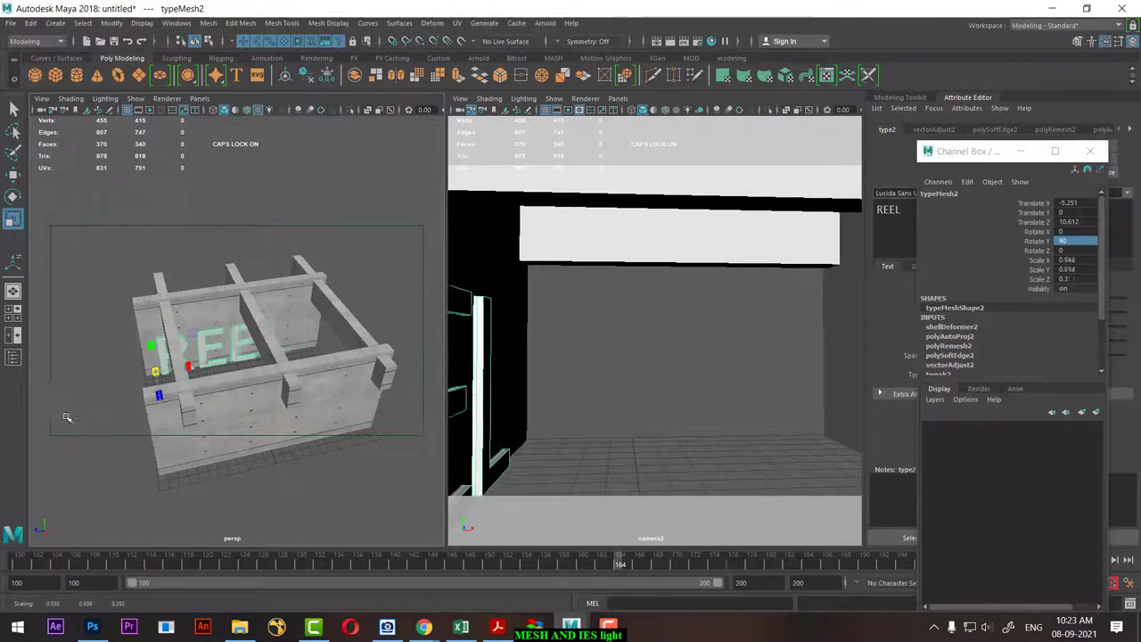
key(w)
mouse_move(181, 385)
alt+mouse_down()
mouse_move(242, 371)
mouse_move(266, 312)
mouse_move(231, 310)
mouse_move(201, 350)
mouse_move(287, 304)
mouse_move(311, 389)
alt+mouse_up()
key(r)
key(w)
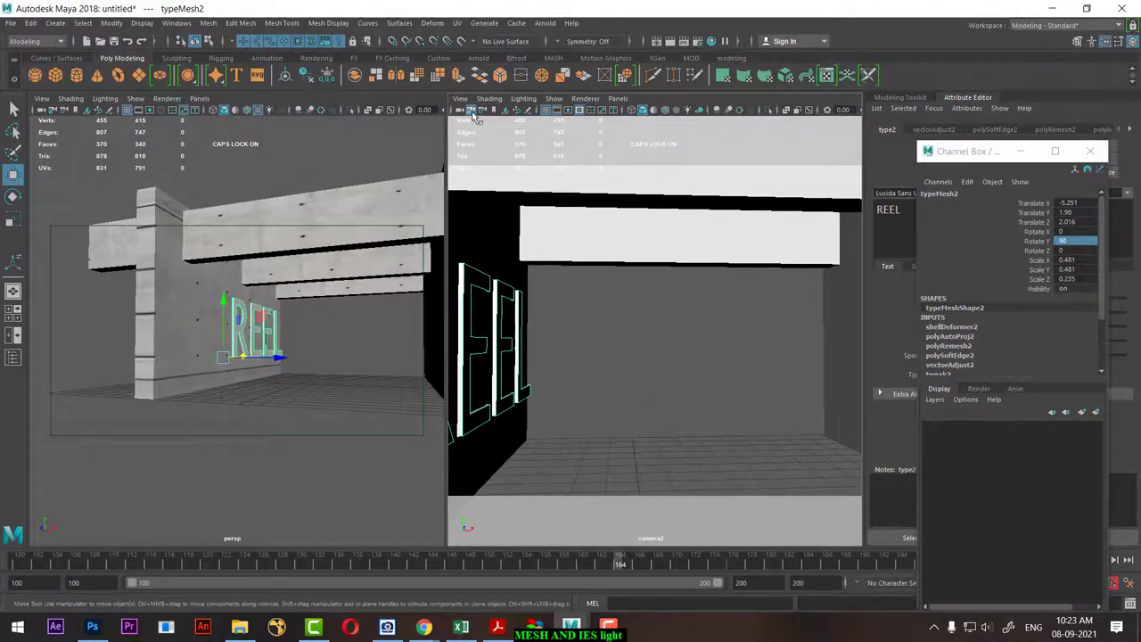
alt+right_drag(621, 347, 613, 314)
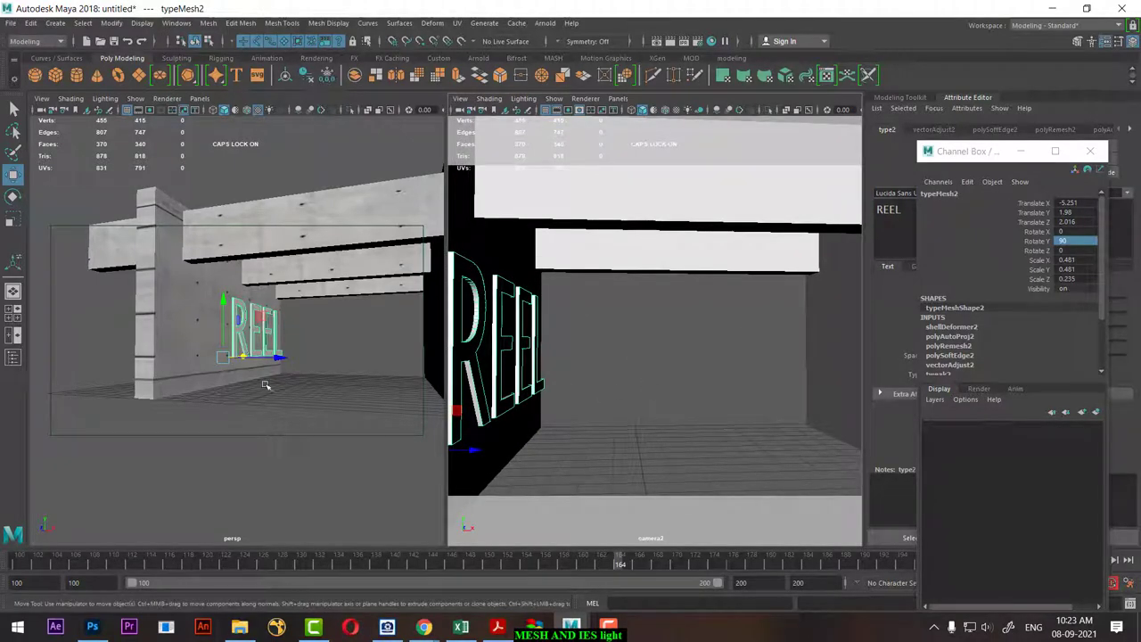
alt+drag(315, 365, 304, 402)
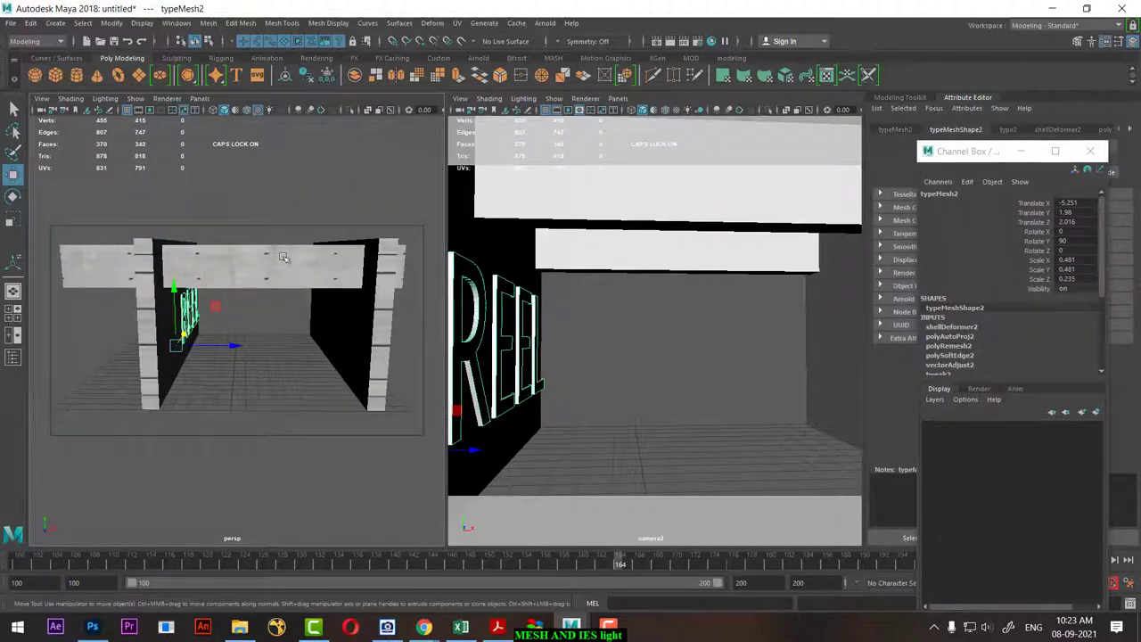
Copy and paste the REEL text, moving the pasted copy along X into the room.
click(30, 23)
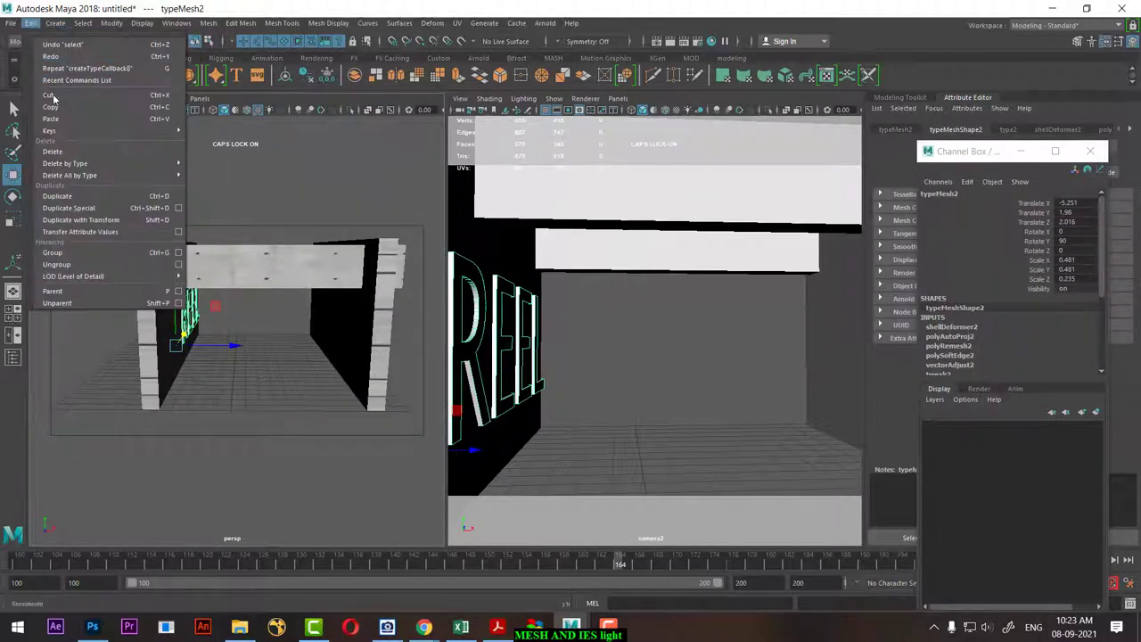
click(50, 106)
click(31, 23)
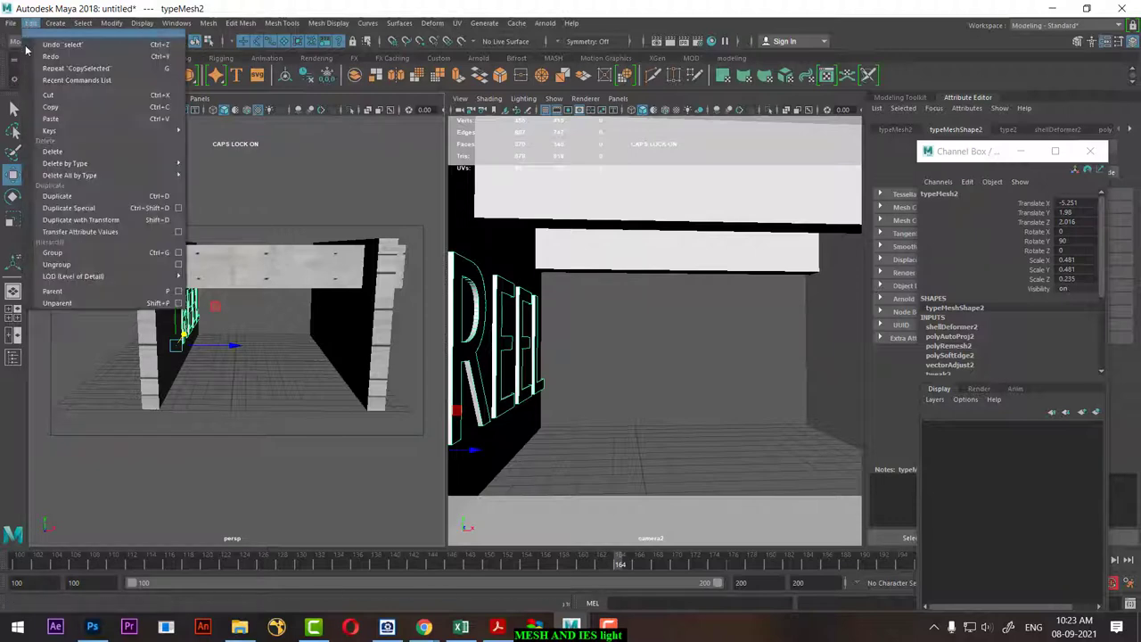
click(92, 119)
drag(245, 310, 292, 310)
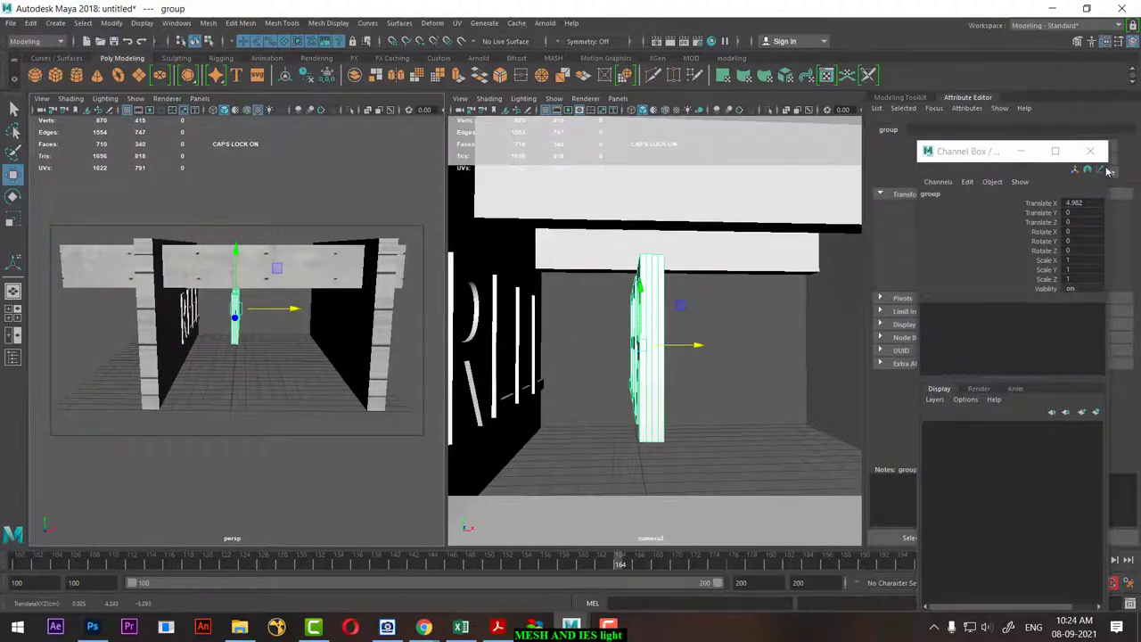
Bring up the Modeling Toolkit and reselect the original REEL text on the wall.
click(1108, 170)
click(902, 97)
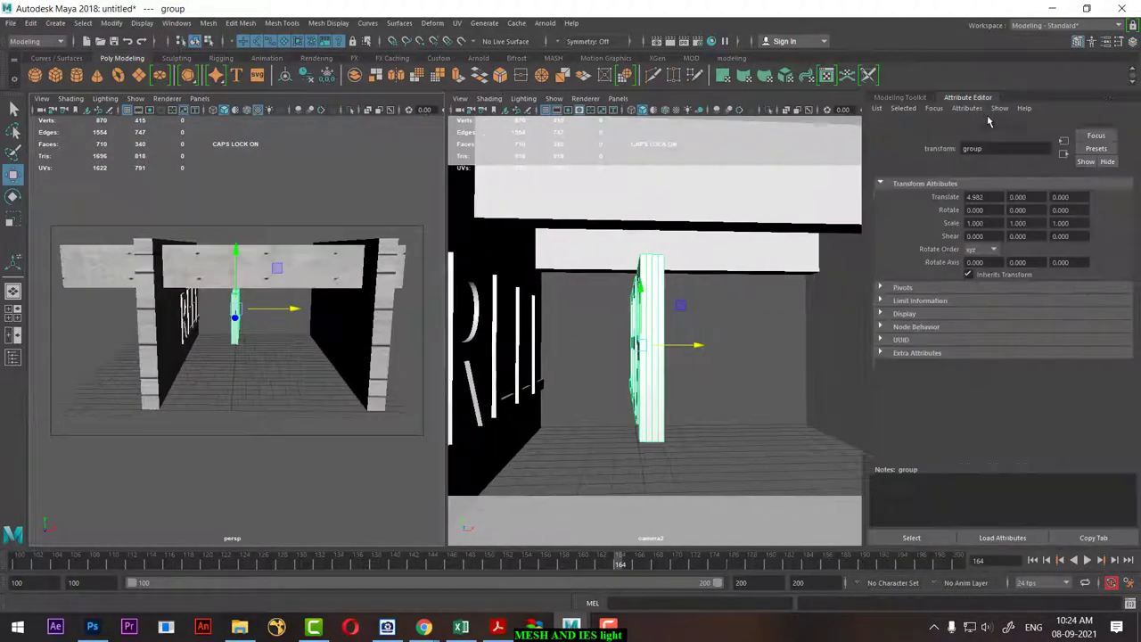
key(ctrl+a)
click(911, 98)
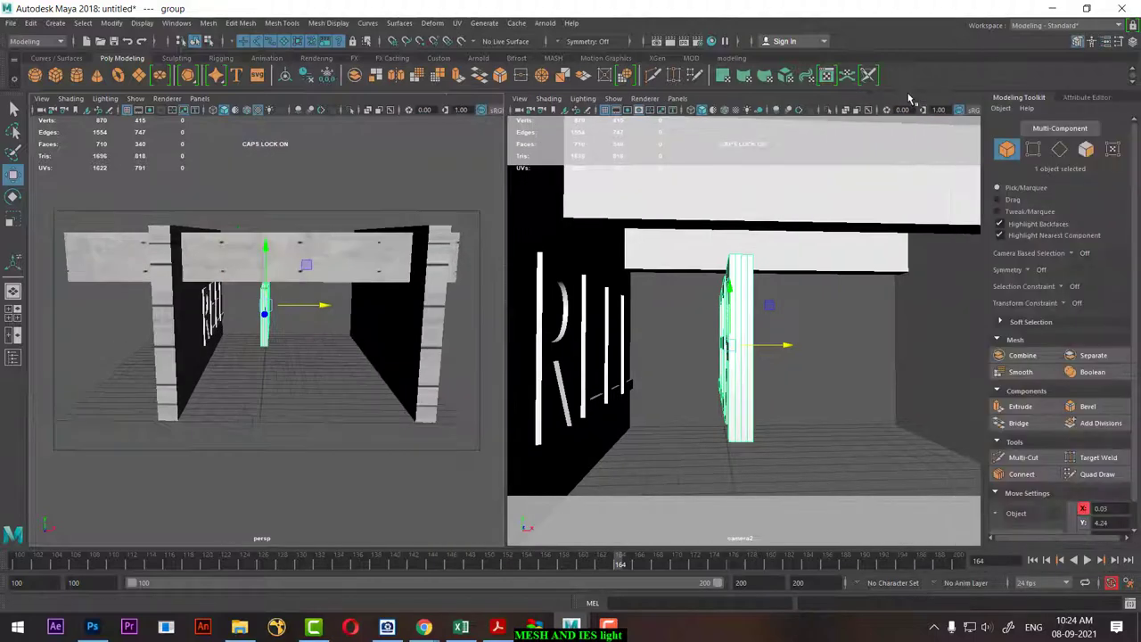
click(259, 408)
click(266, 334)
mouse_move(294, 382)
alt+mouse_down()
mouse_move(269, 376)
mouse_move(406, 395)
alt+mouse_up()
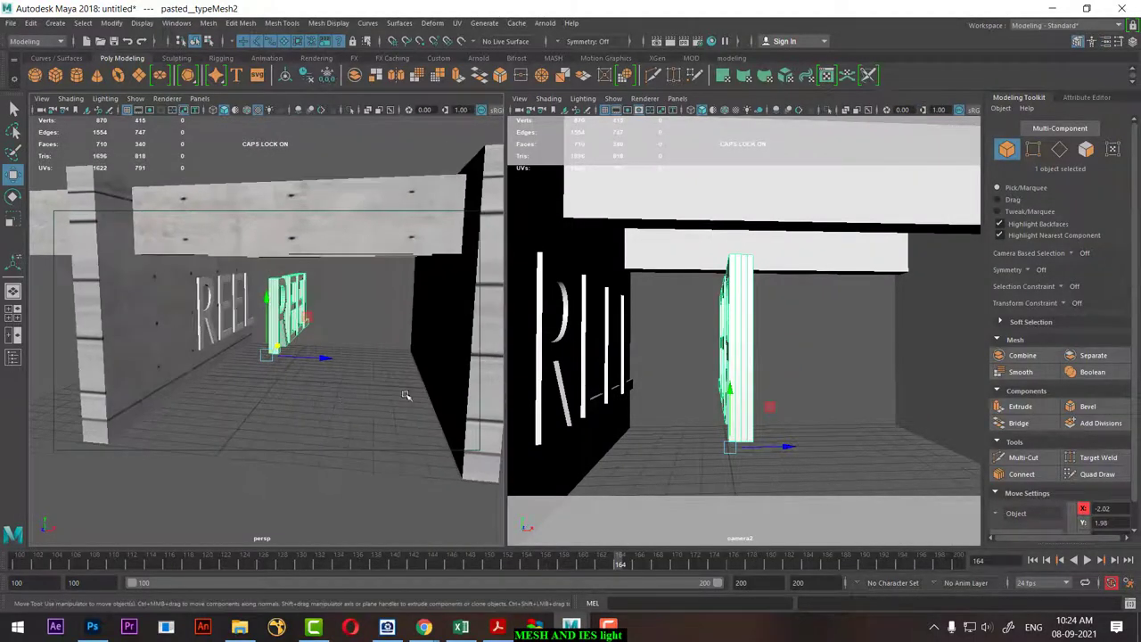
click(213, 307)
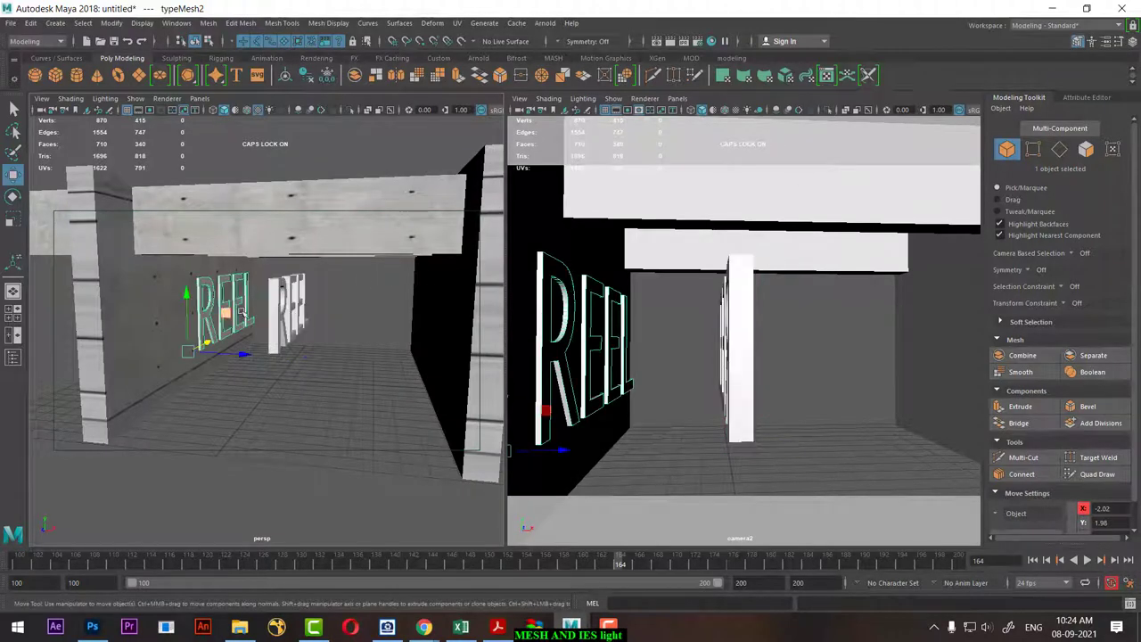
Change the text object's content from REEL to 2021.
click(1084, 97)
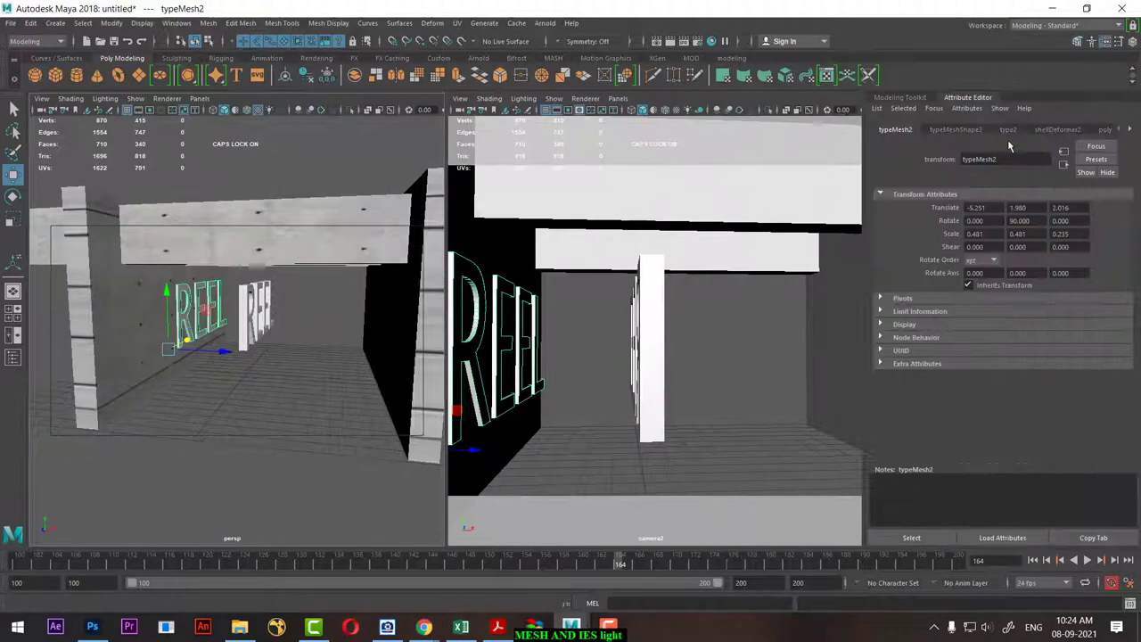
click(967, 131)
click(1009, 131)
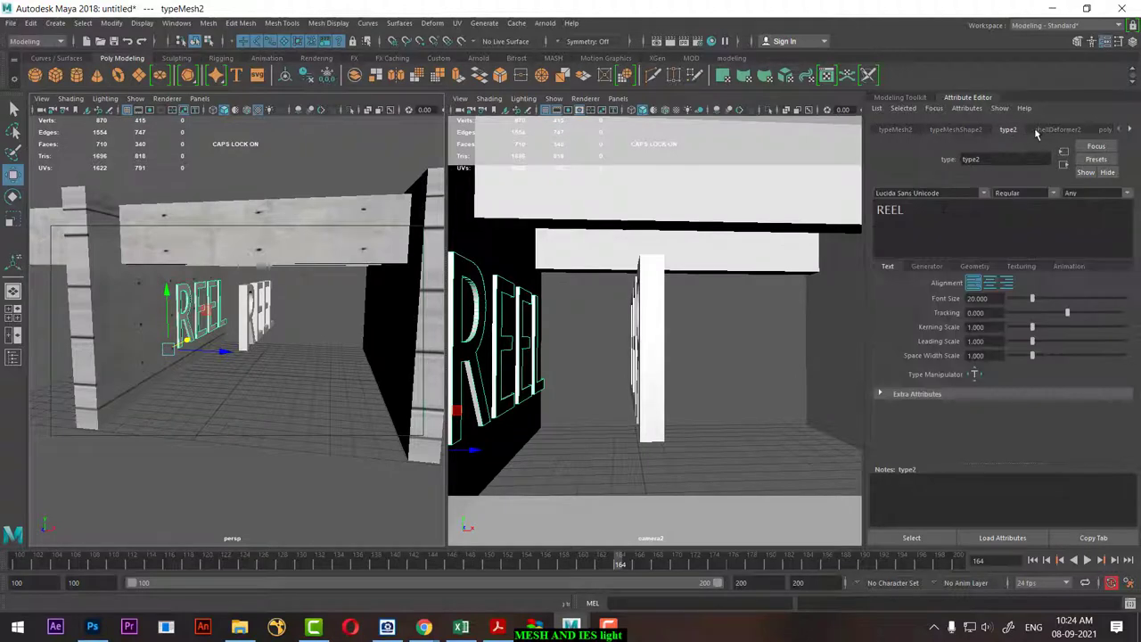
click(943, 211)
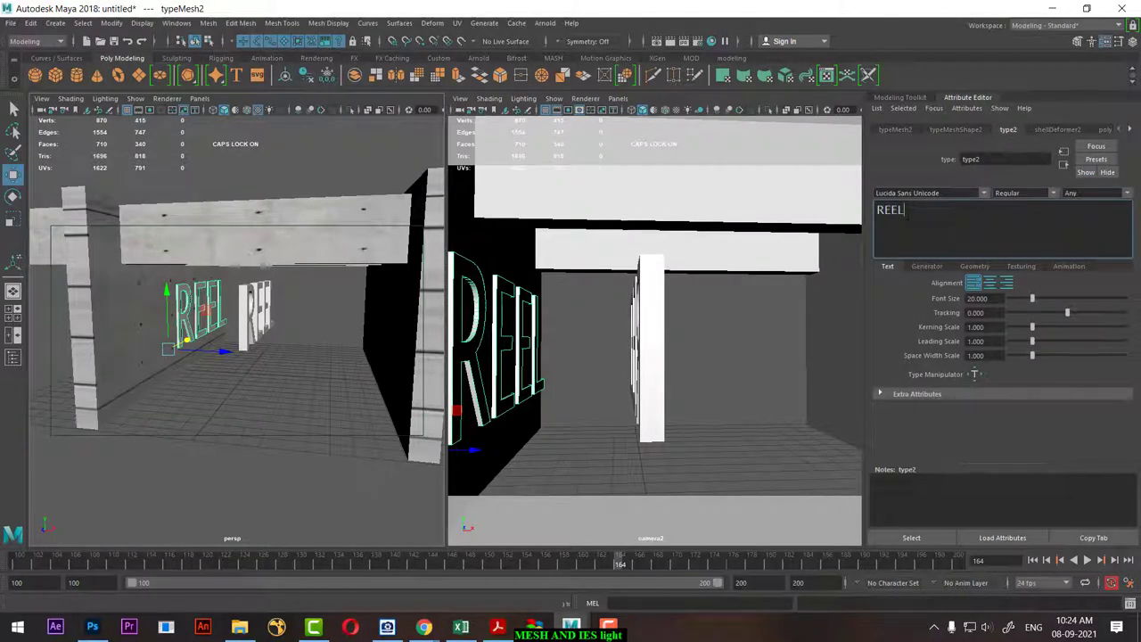
drag(905, 211, 858, 212)
text(20)
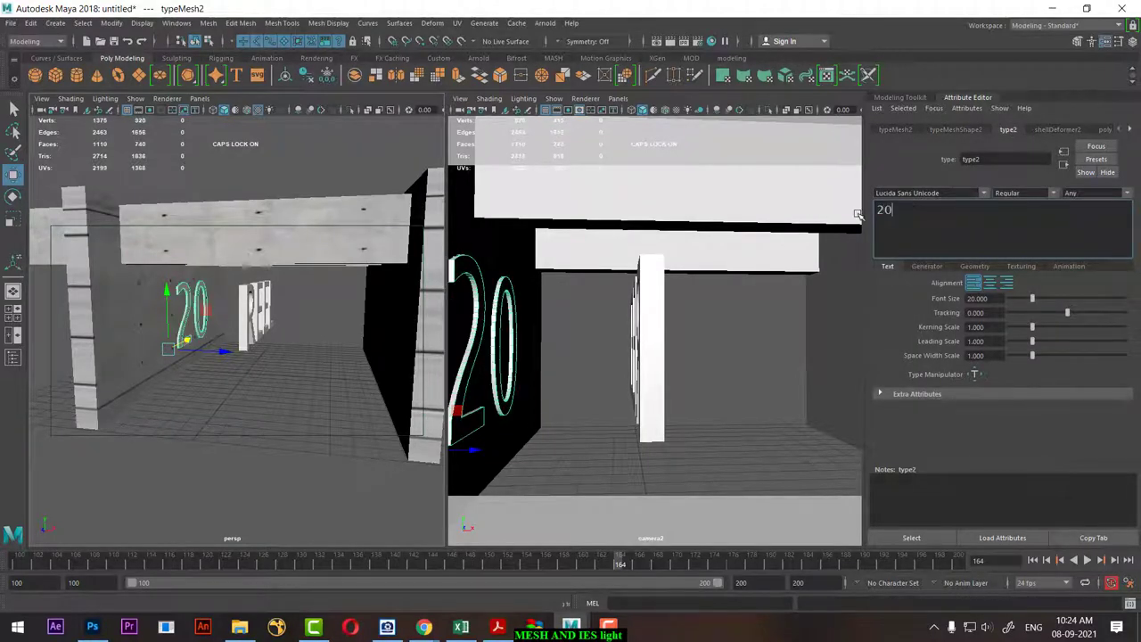
text(21)
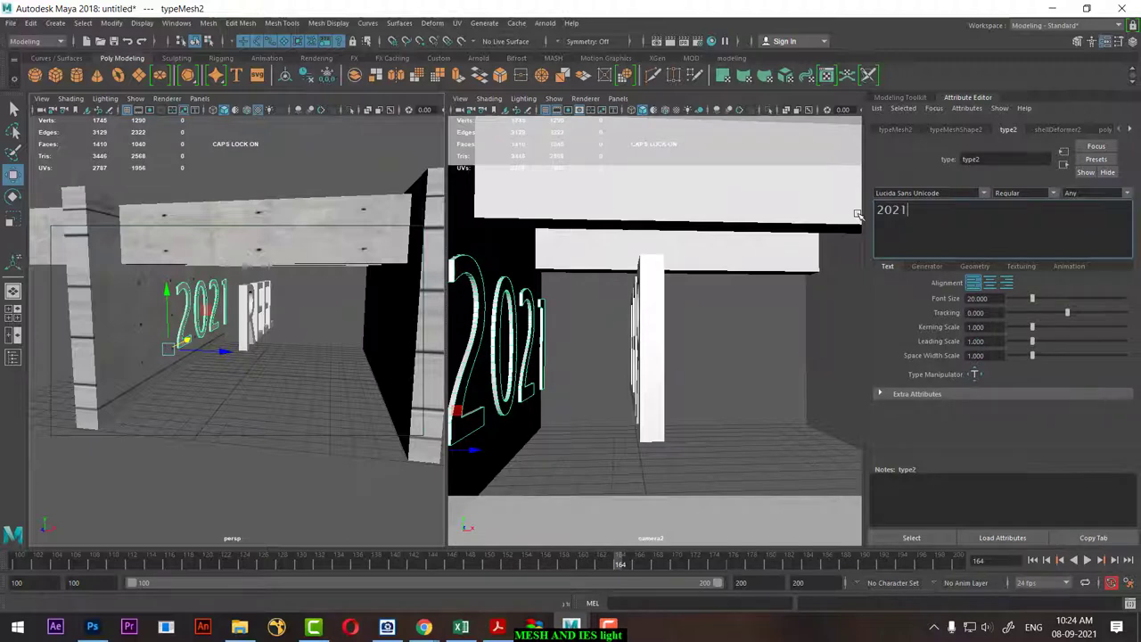
Paste another copy of the text and shift it left along X.
click(249, 412)
click(187, 343)
key(ctrl+v)
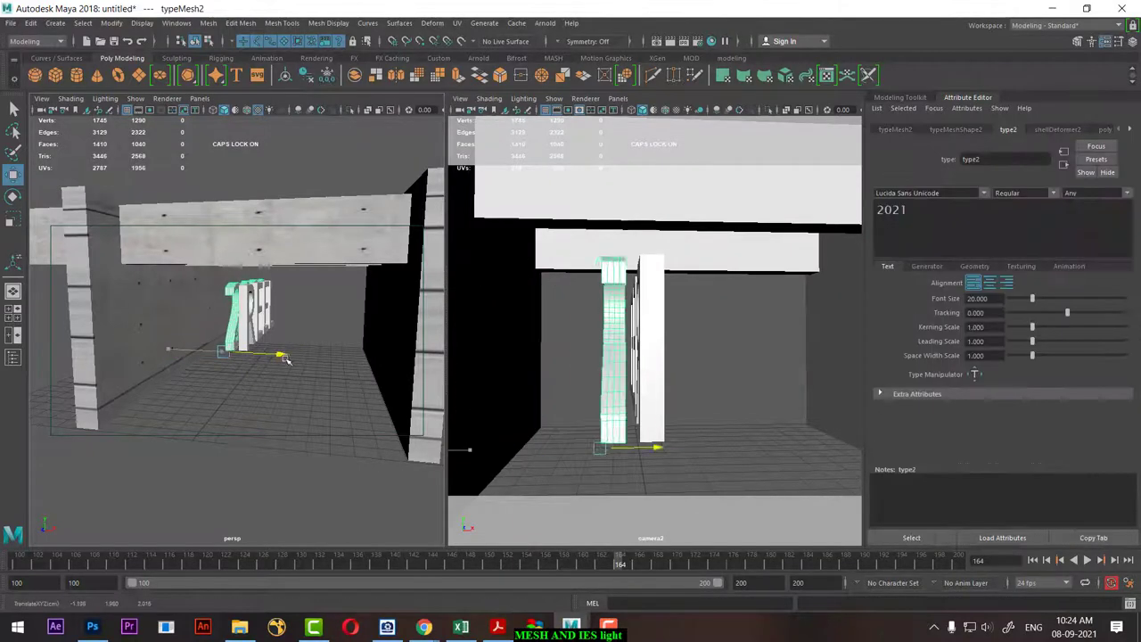
drag(295, 357, 223, 342)
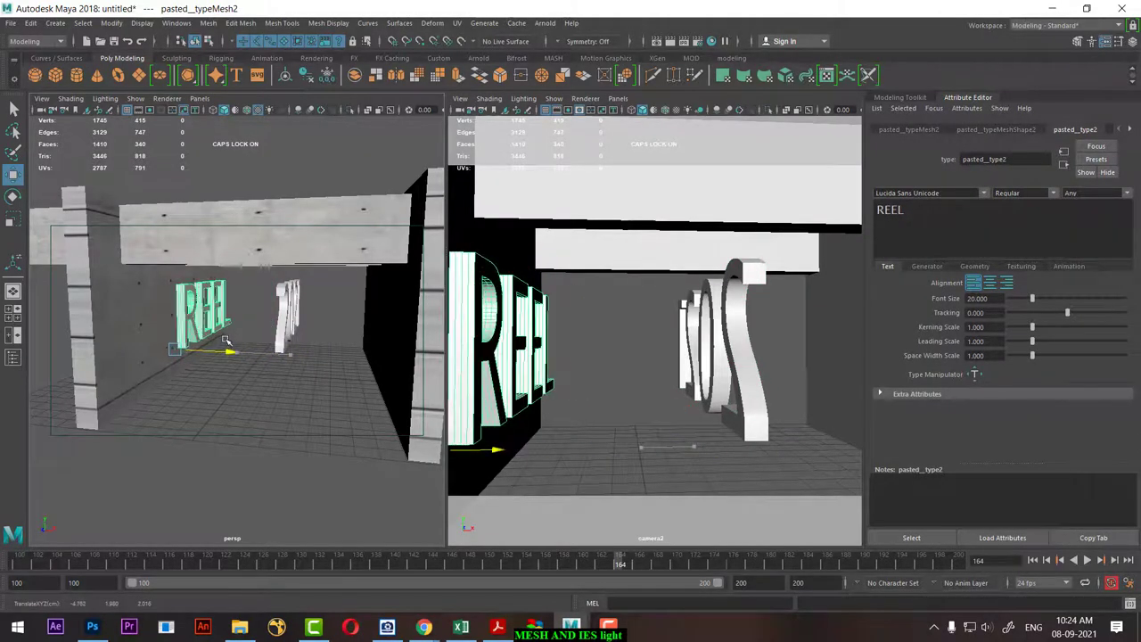
click(283, 350)
alt+drag(288, 355, 214, 352)
Rotate the 2021 text to -90 on Y in the Channel Box.
key(e)
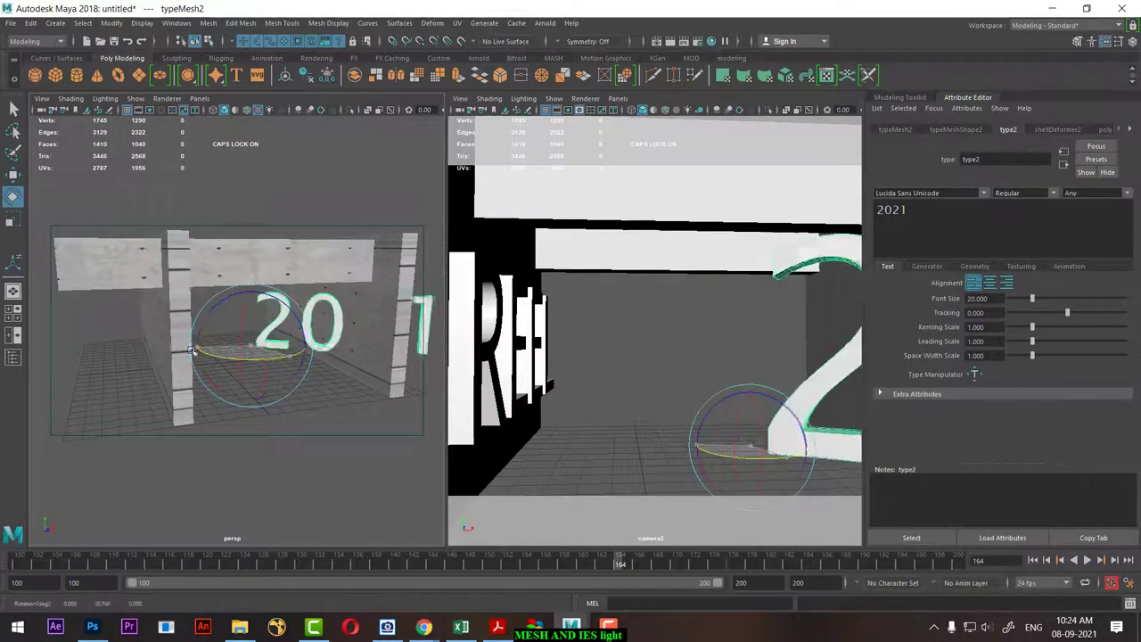
click(1134, 45)
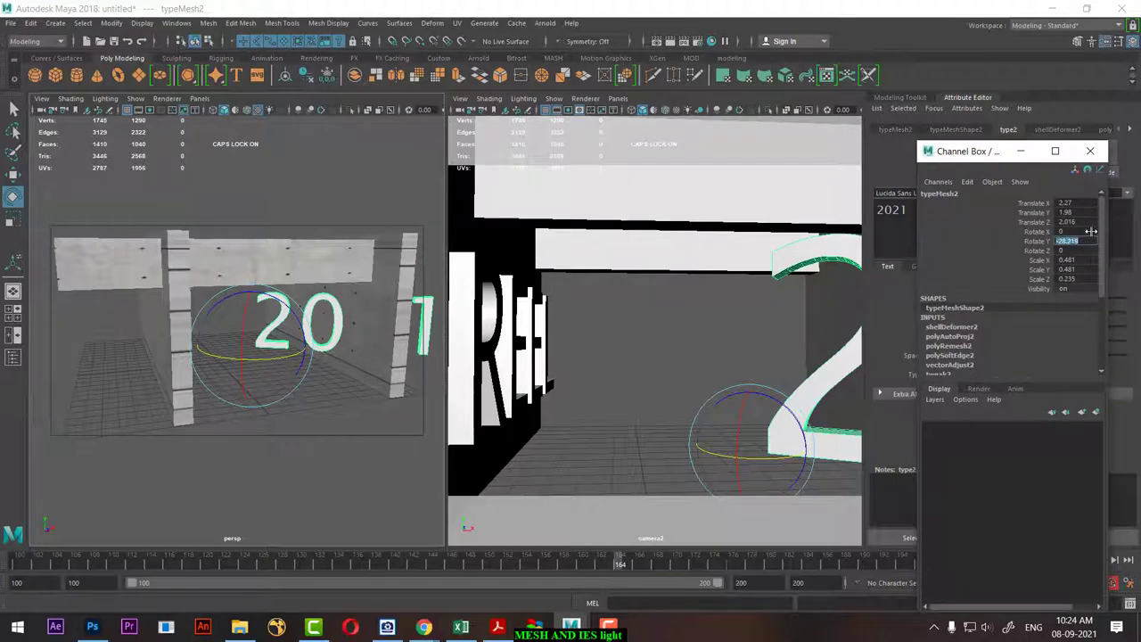
text(90)
key(Return)
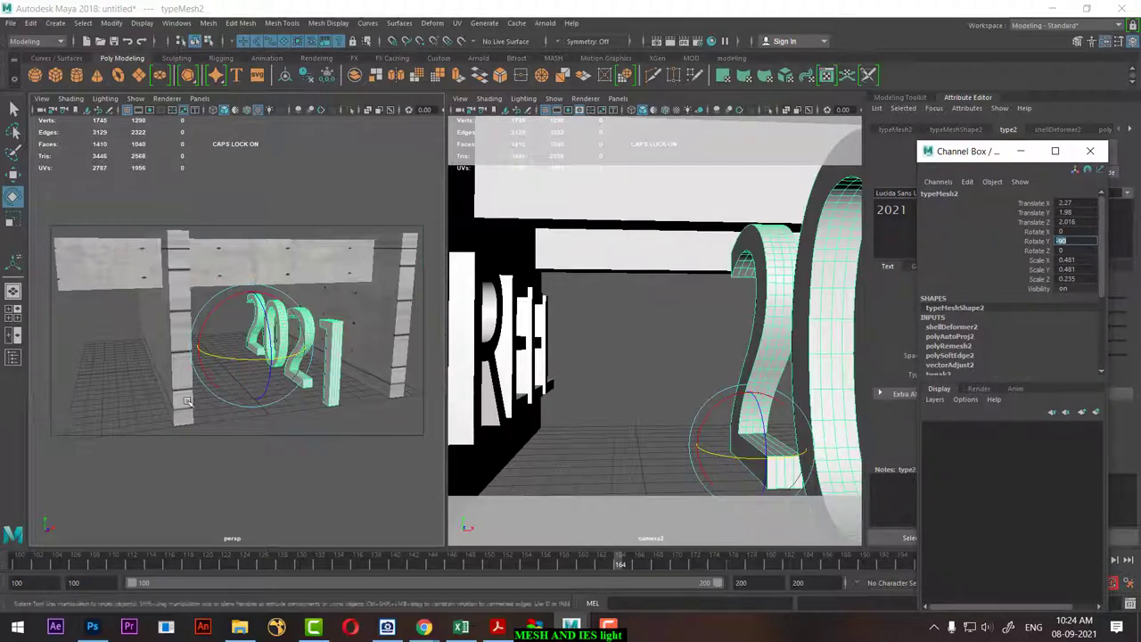
scroll(241, 338, down, 5)
In top view, slide the 2021 text against the right wall, then reframe camera2.
key(w)
mouse_move(223, 339)
alt+mouse_down()
mouse_move(259, 357)
mouse_move(220, 387)
mouse_move(258, 312)
mouse_move(302, 307)
alt+mouse_up()
scroll(251, 345, up, 3)
key(space)
scroll(301, 308, down, 2)
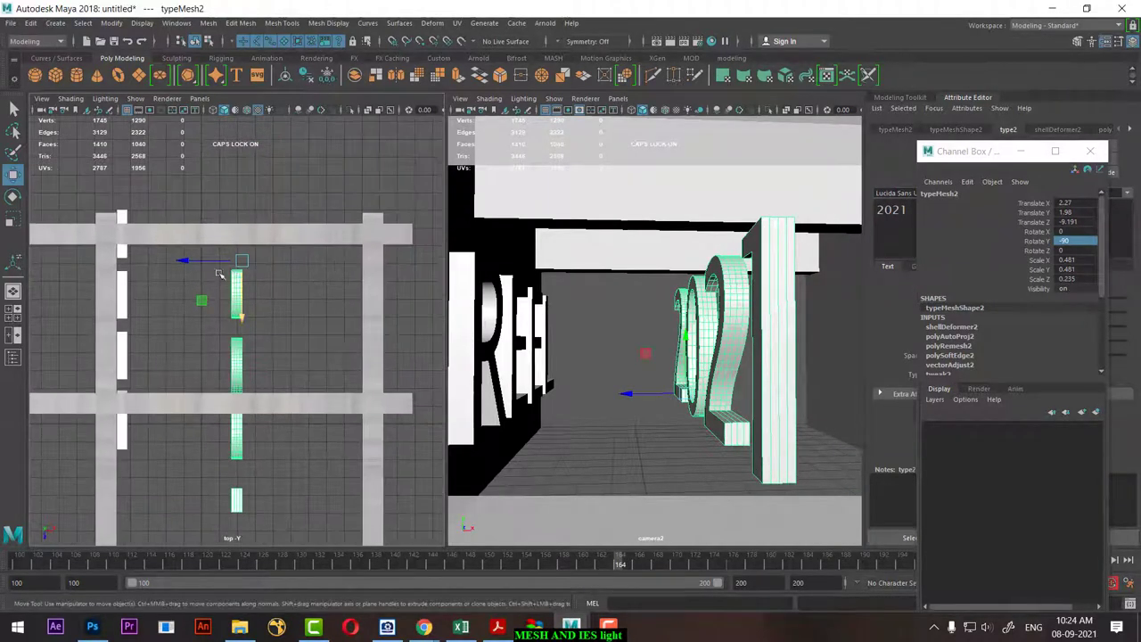
drag(197, 262, 325, 261)
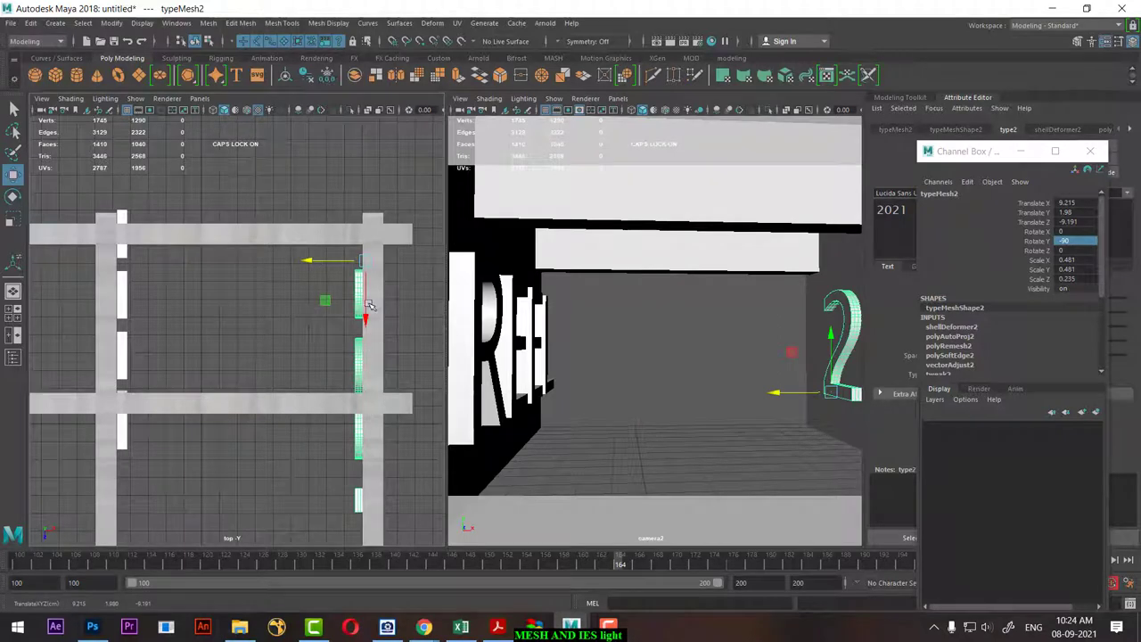
drag(369, 305, 373, 258)
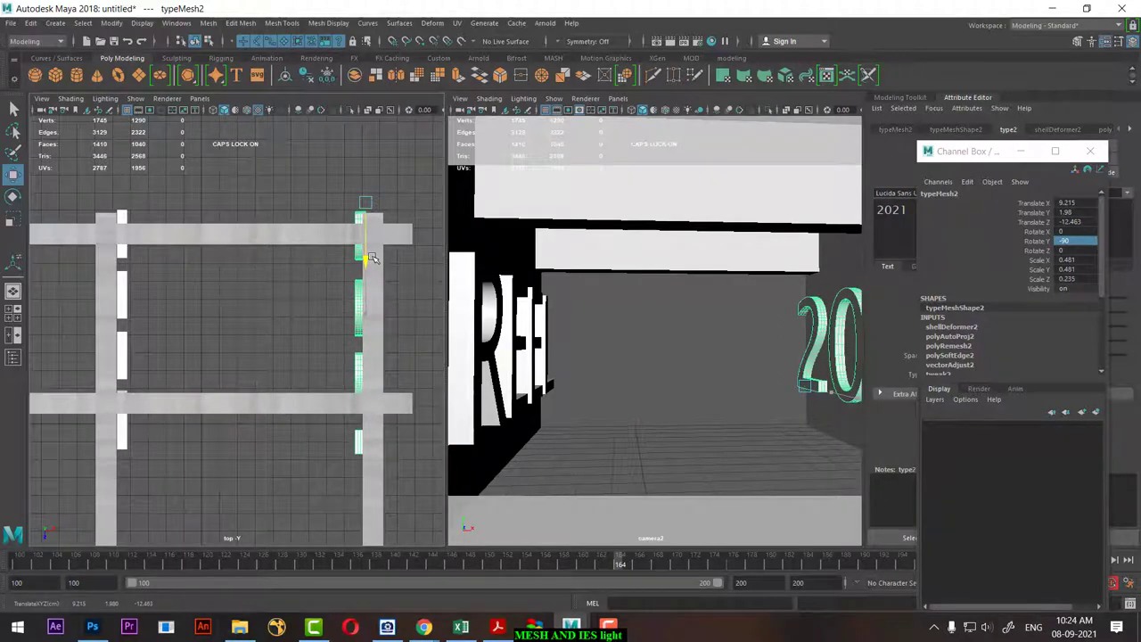
drag(267, 356, 268, 303)
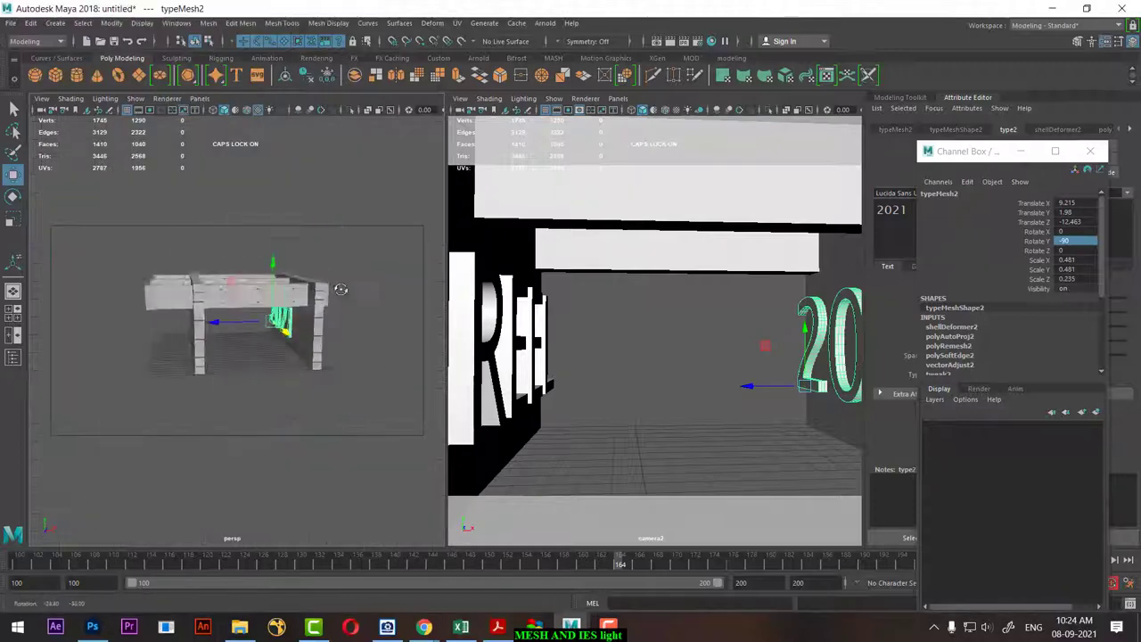
scroll(339, 368, up, 5)
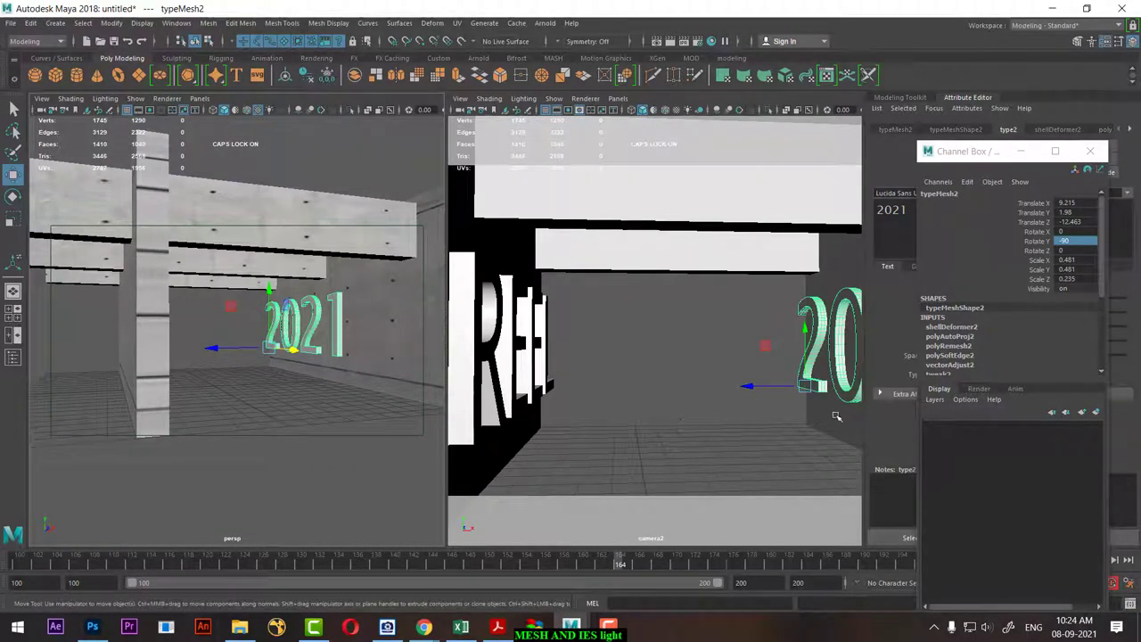
mouse_move(666, 390)
alt+mouse_down()
mouse_move(706, 375)
mouse_move(694, 372)
alt+mouse_up()
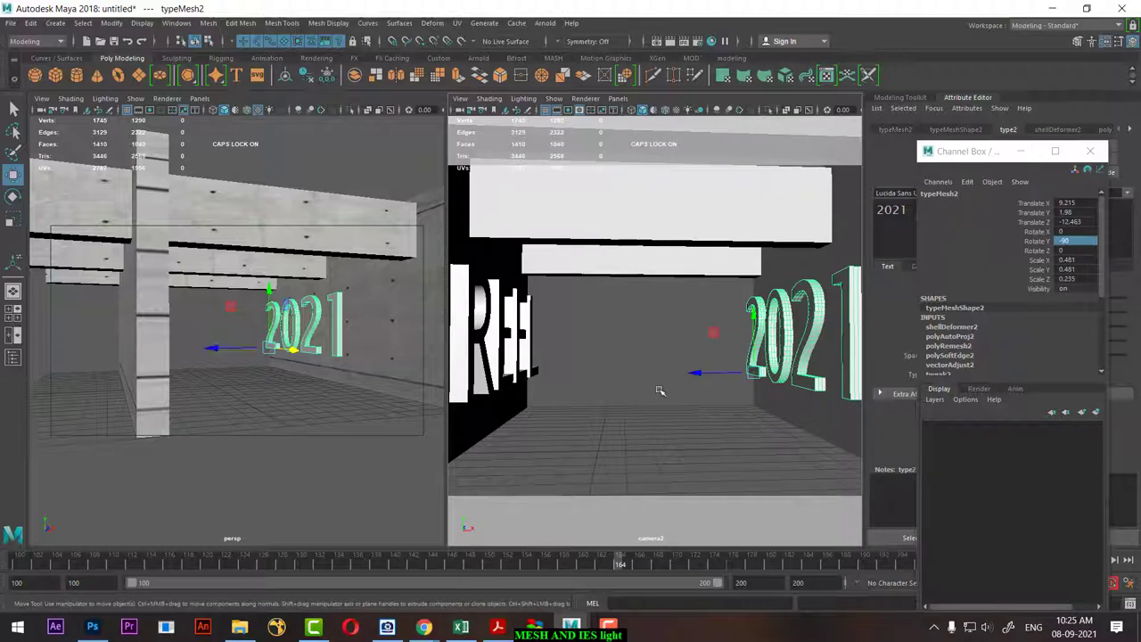
Move camera2 closer into the room and set its focal length to 20.
click(274, 401)
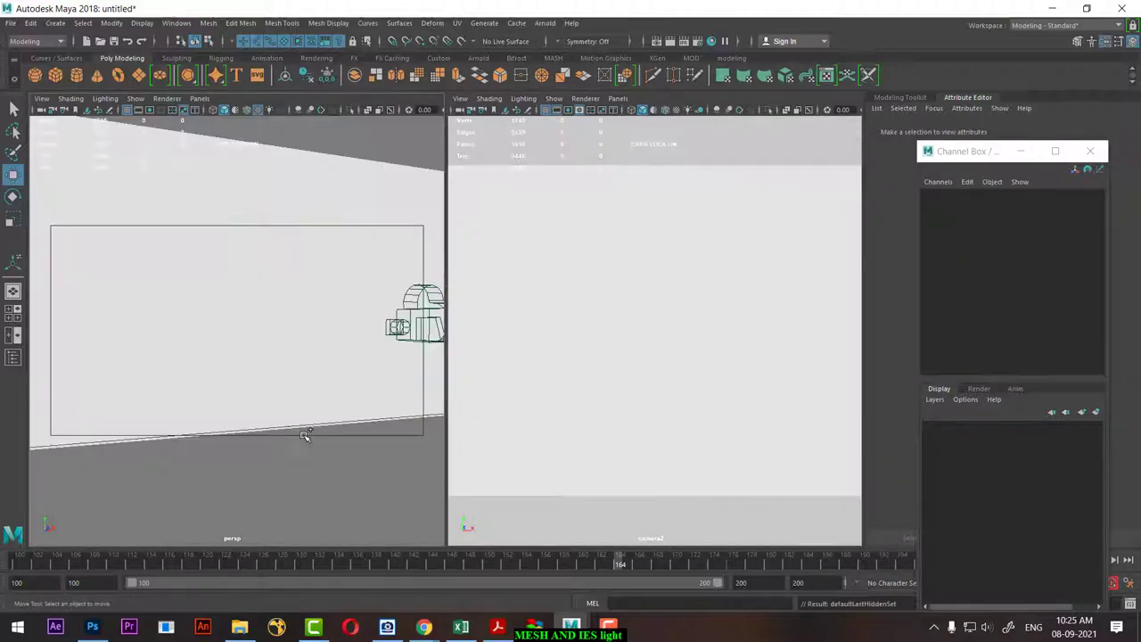
mouse_move(267, 405)
alt+mouse_down()
mouse_move(247, 364)
mouse_move(369, 390)
alt+mouse_up()
click(365, 352)
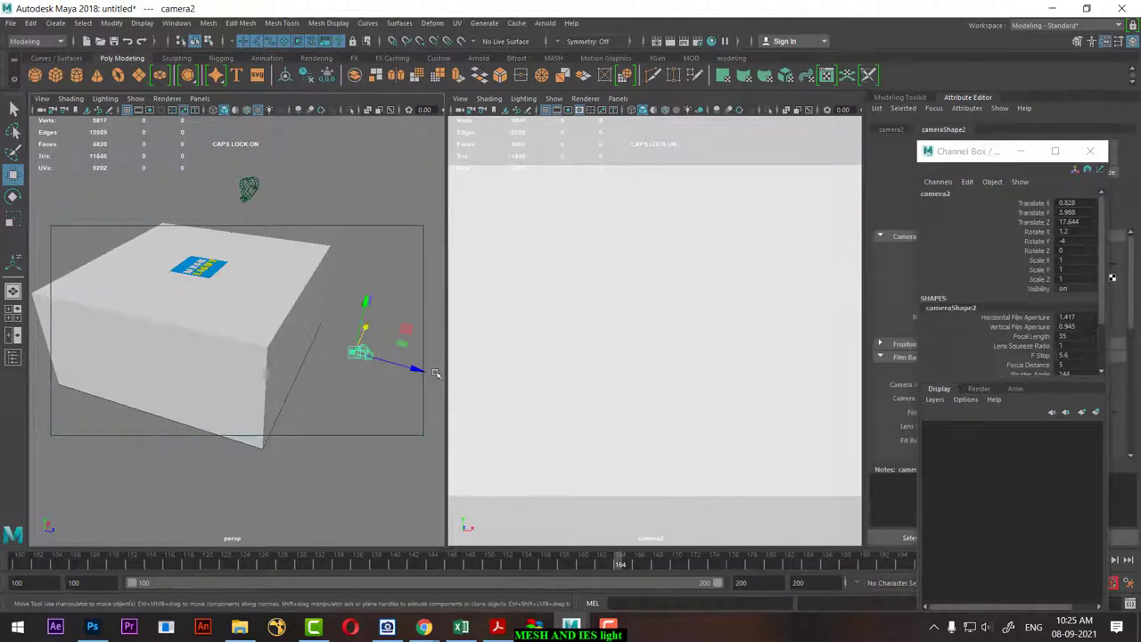
drag(422, 370, 341, 362)
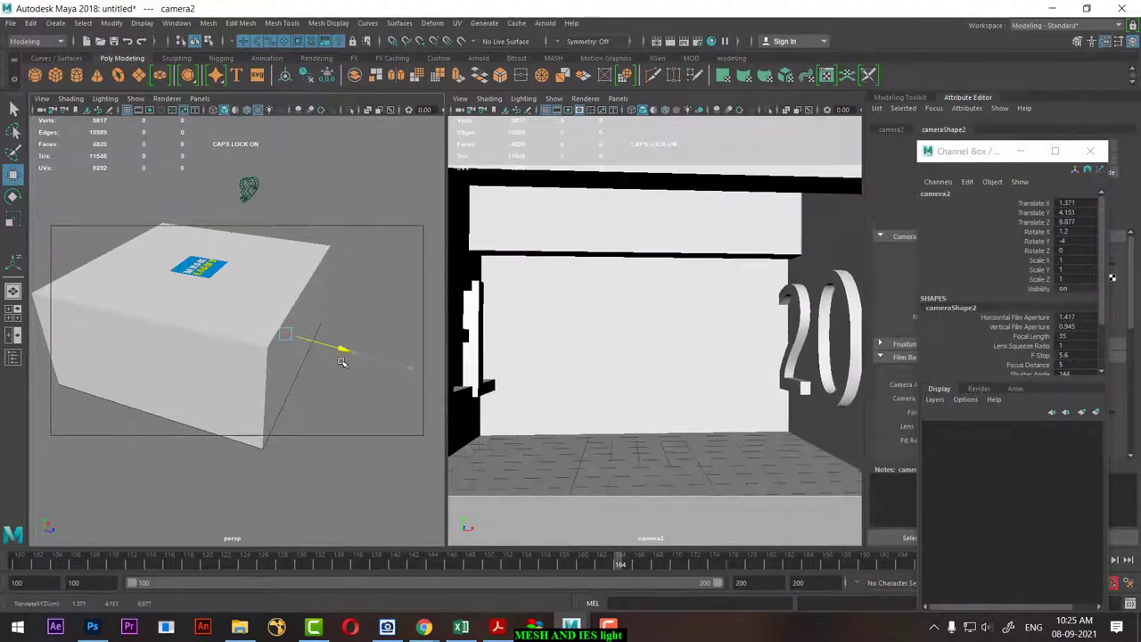
click(1089, 150)
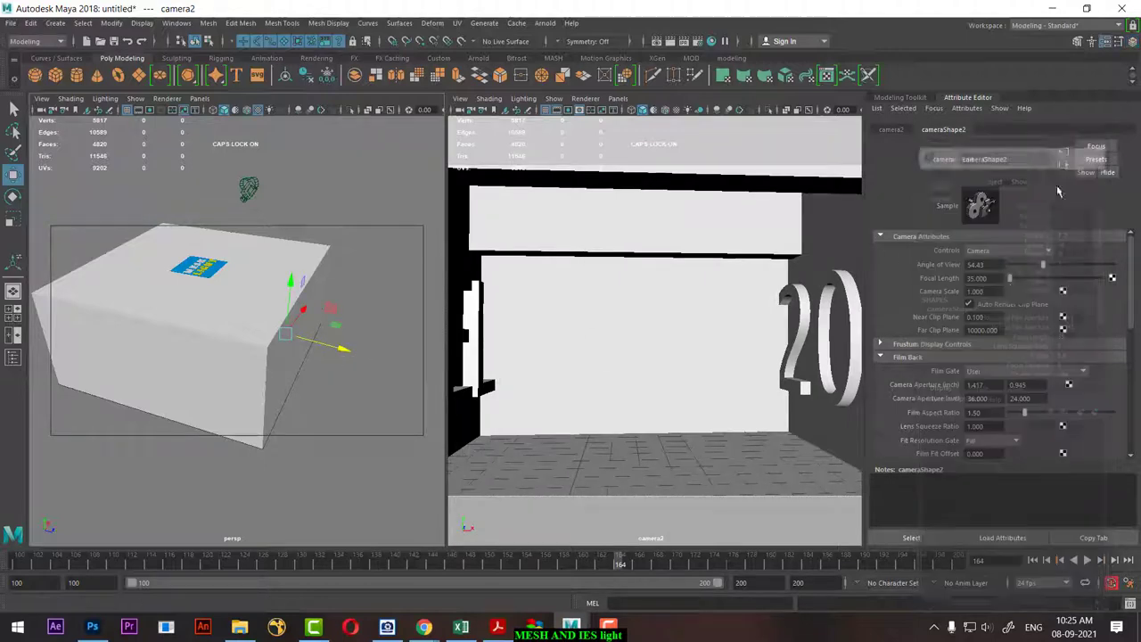
click(977, 278)
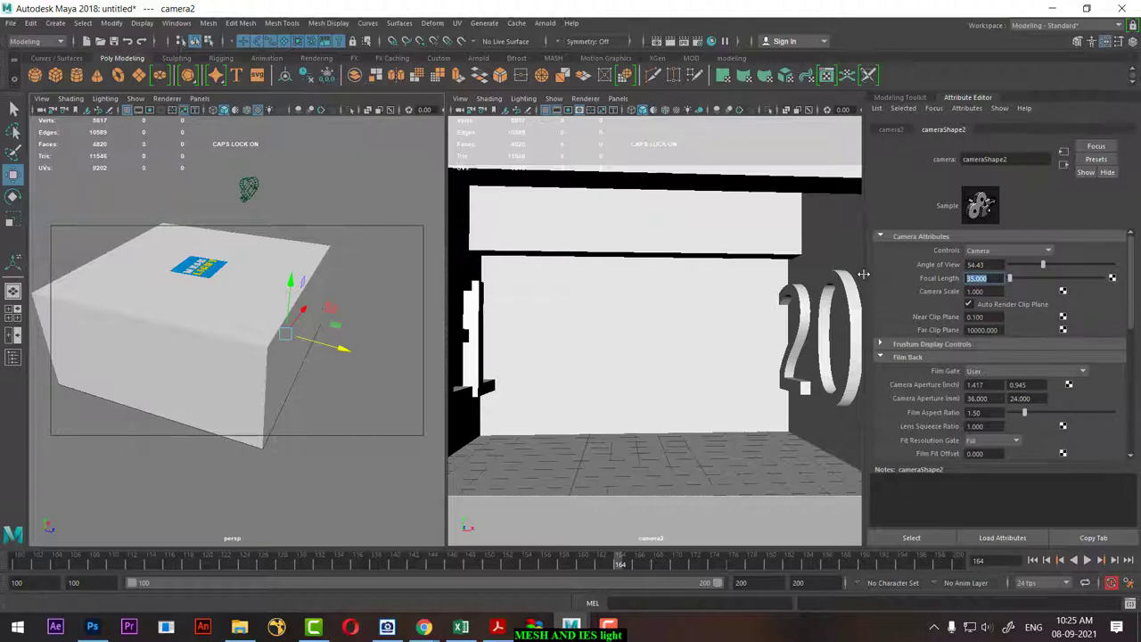
text(0)
key(Return)
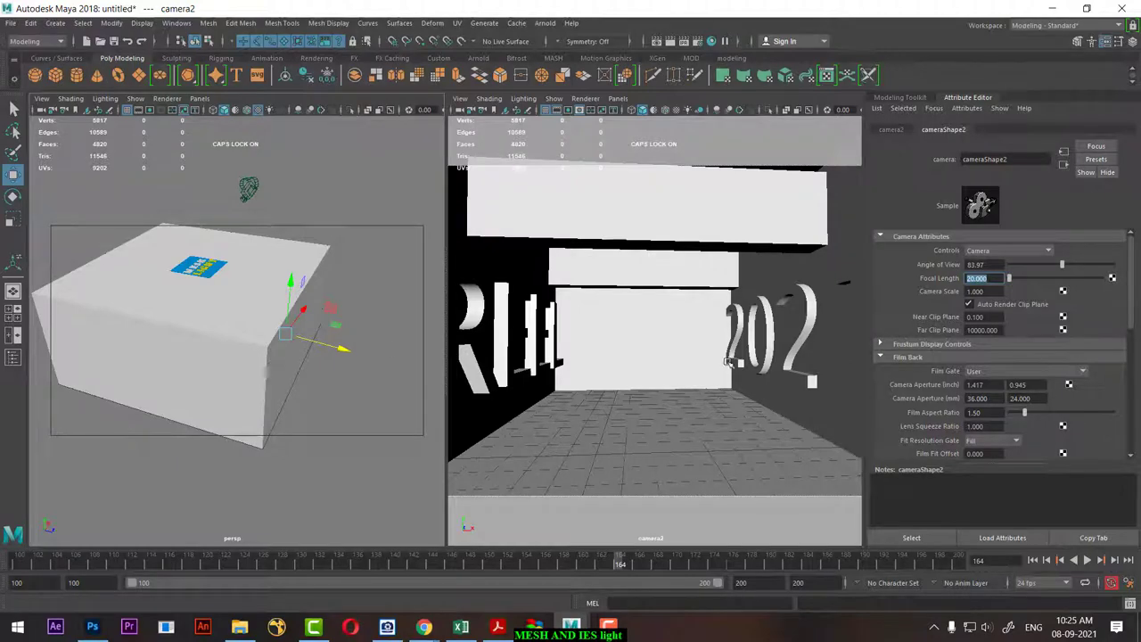
Scale the 2021 text down to 0.481 in wireframe view.
click(804, 336)
mouse_move(336, 337)
alt+mouse_down()
mouse_move(280, 319)
mouse_move(278, 339)
mouse_move(318, 377)
mouse_move(285, 374)
alt+mouse_up()
key(4)
click(1133, 41)
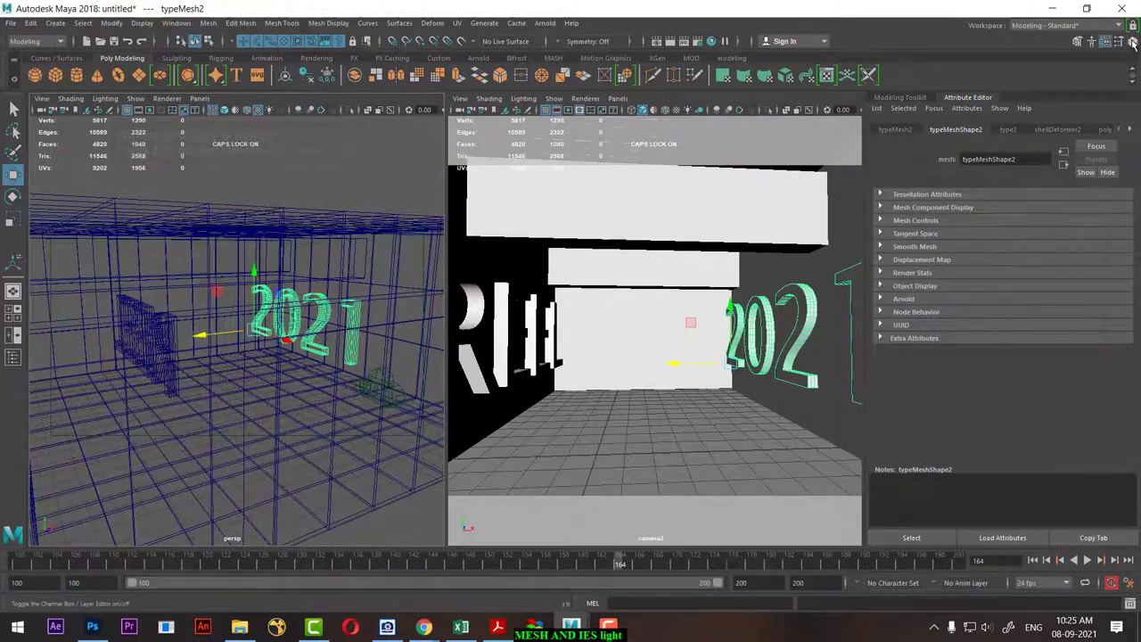
drag(1083, 258, 1081, 278)
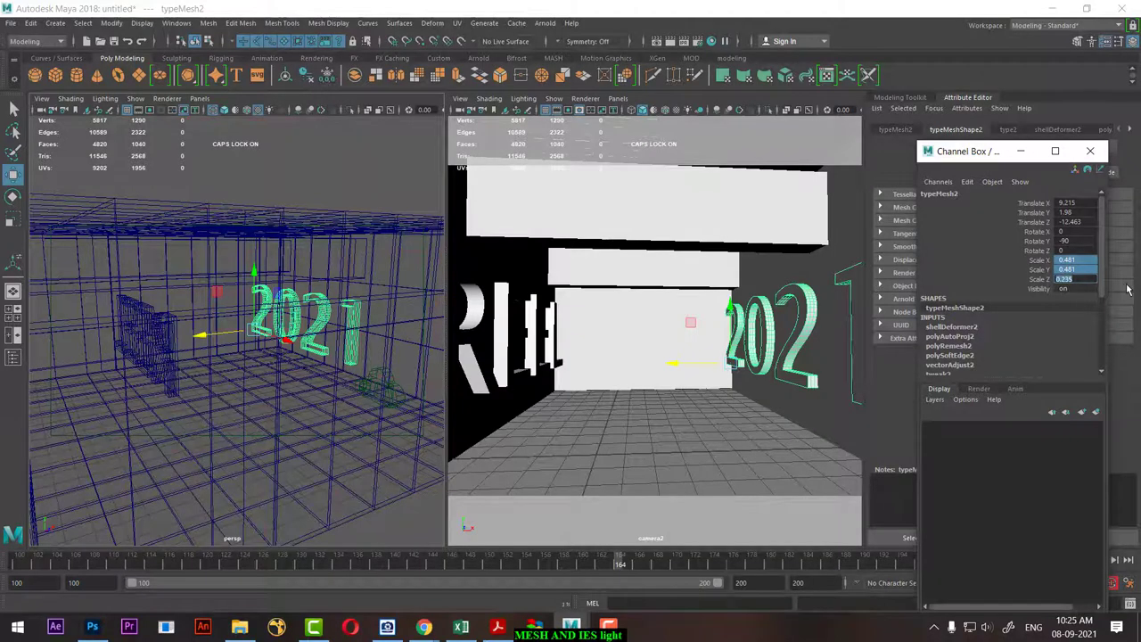
double_click(1085, 259)
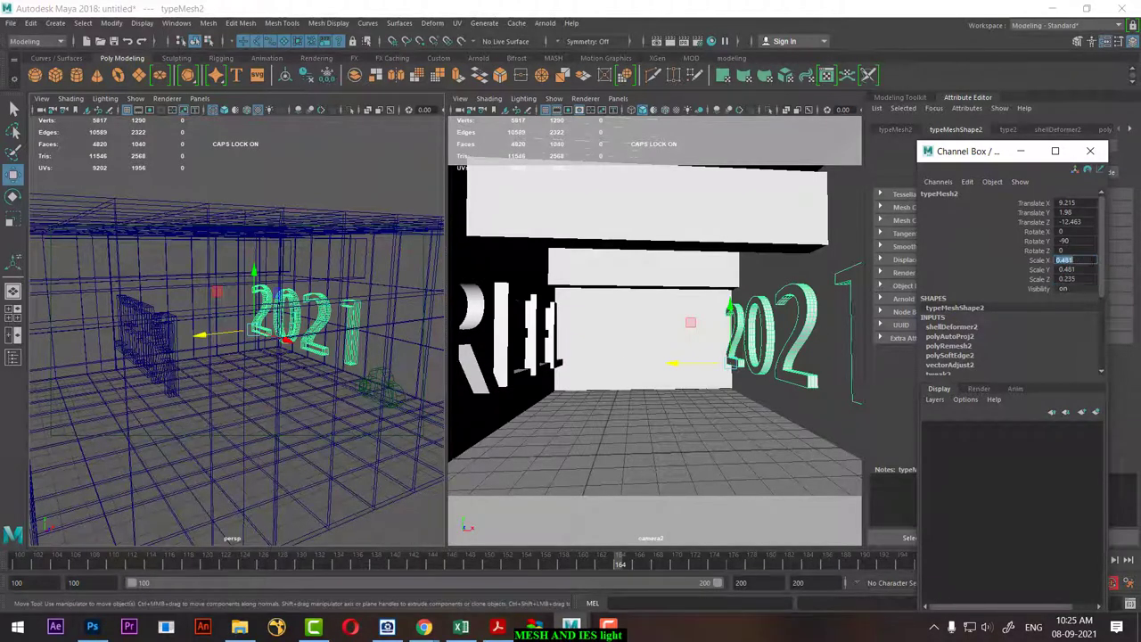
click(738, 366)
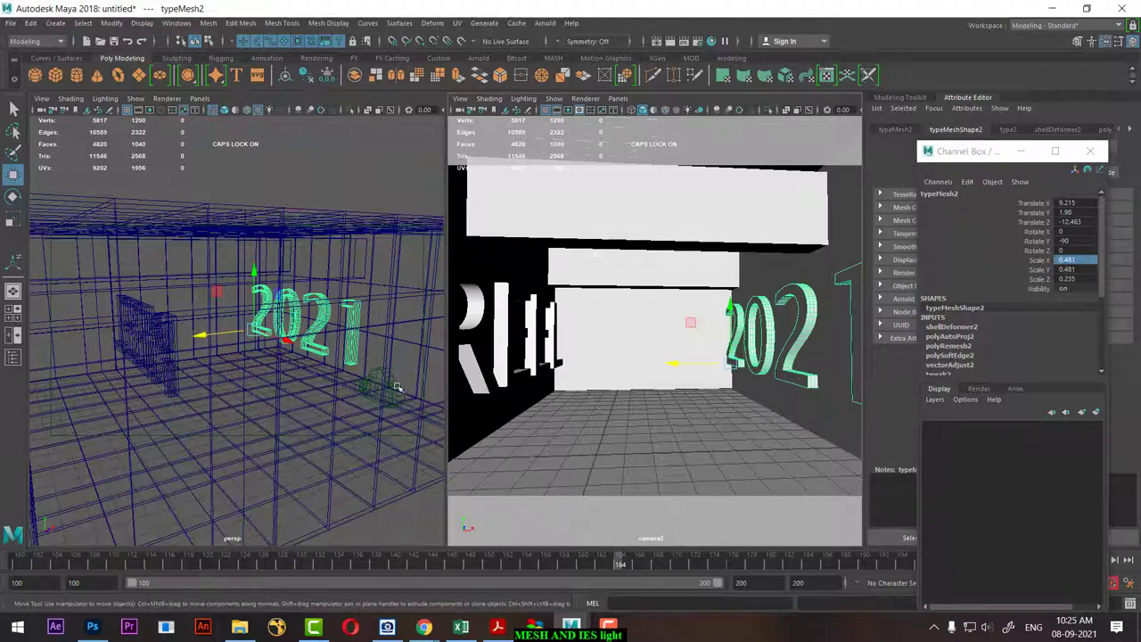
alt+drag(364, 396, 332, 407)
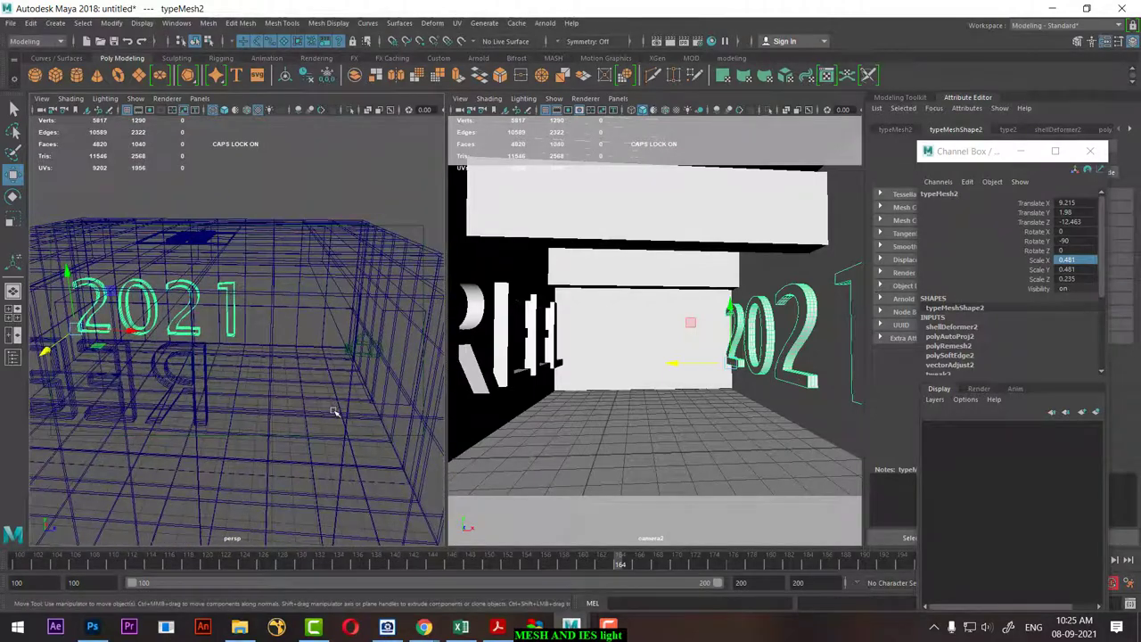
Widen camera2's focal length to 15.
click(360, 347)
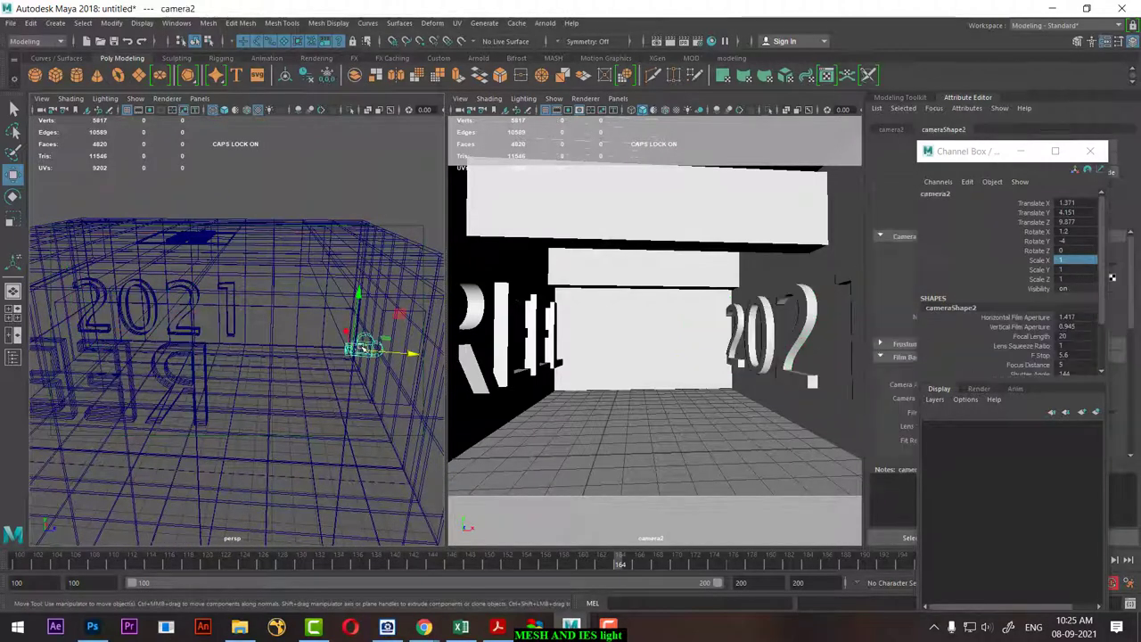
click(1089, 151)
click(981, 278)
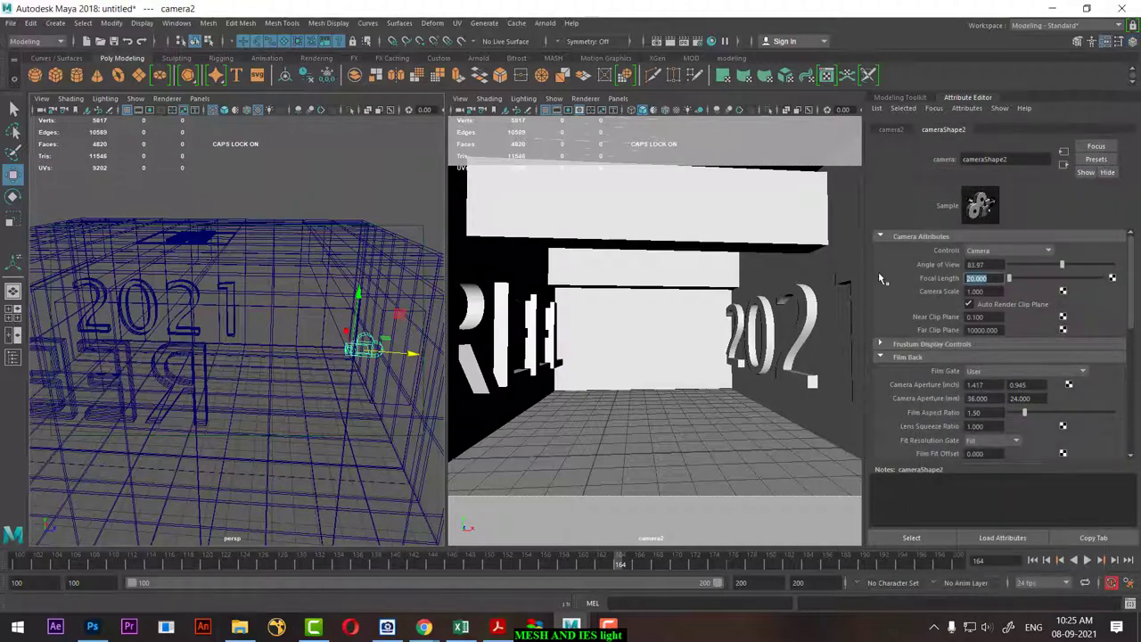
text(15)
key(Return)
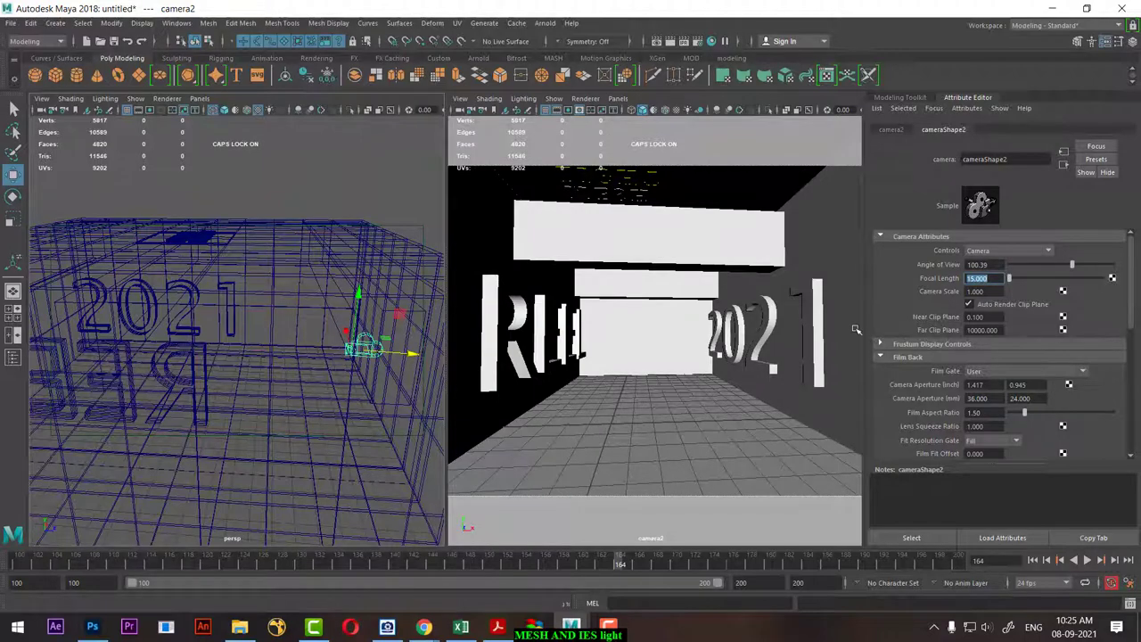
click(696, 367)
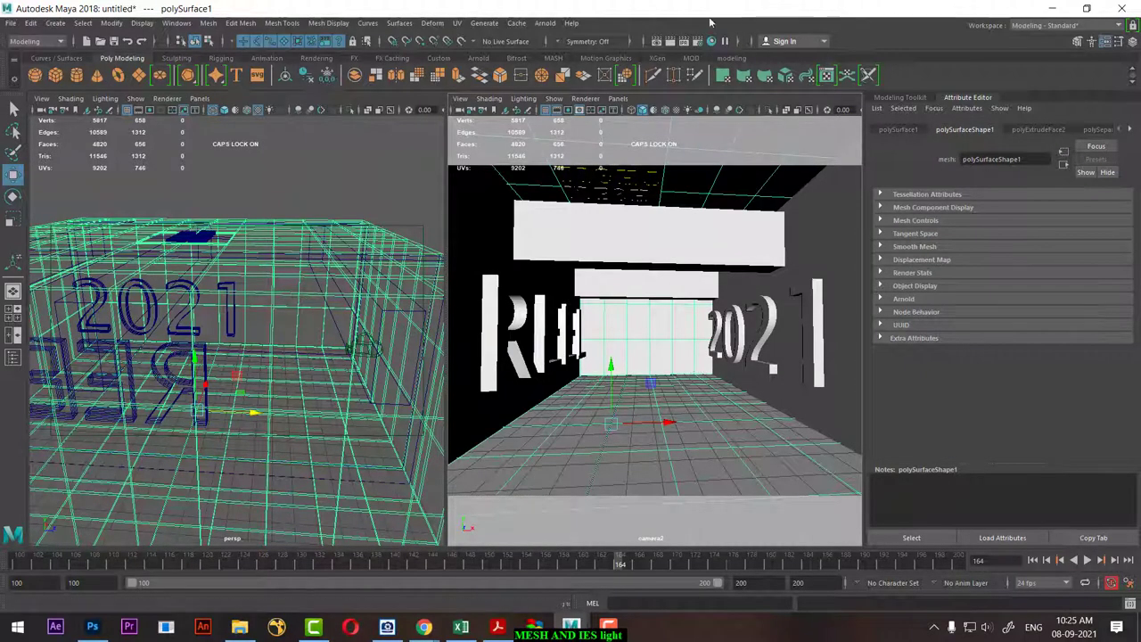
Test-render, then convert the REEL text into an Arnold mesh light and preview it.
click(668, 41)
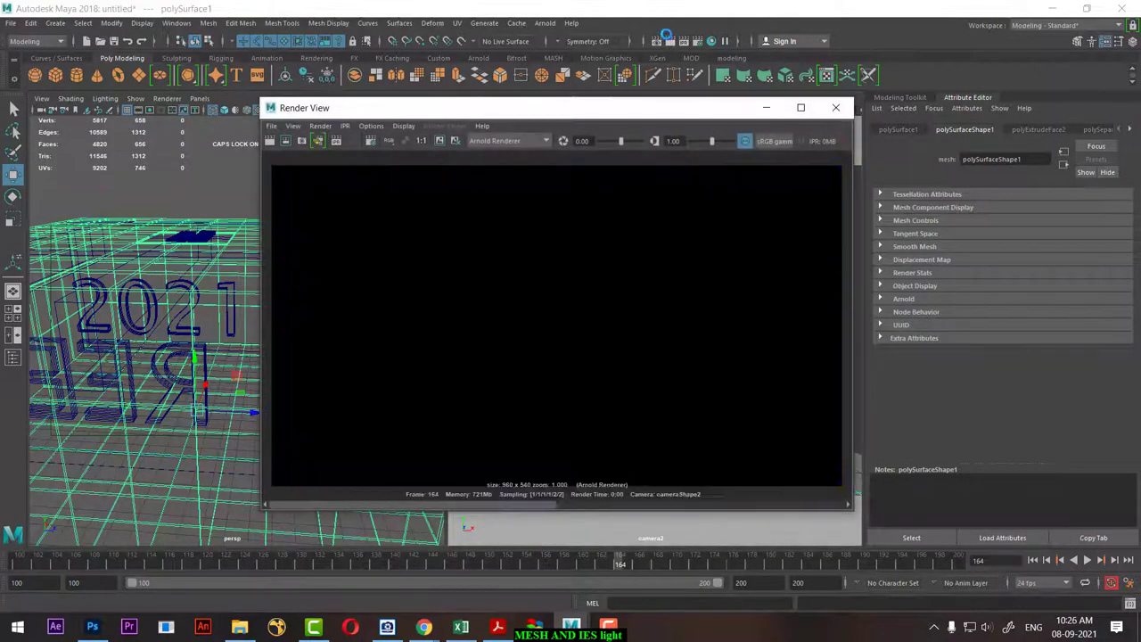
click(822, 117)
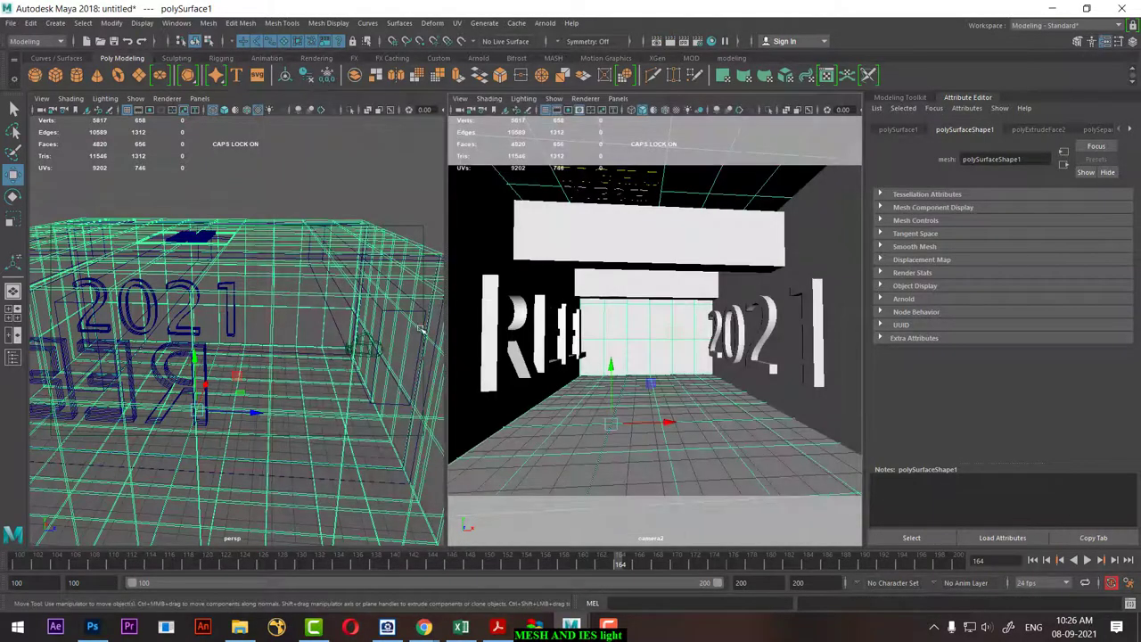
click(520, 339)
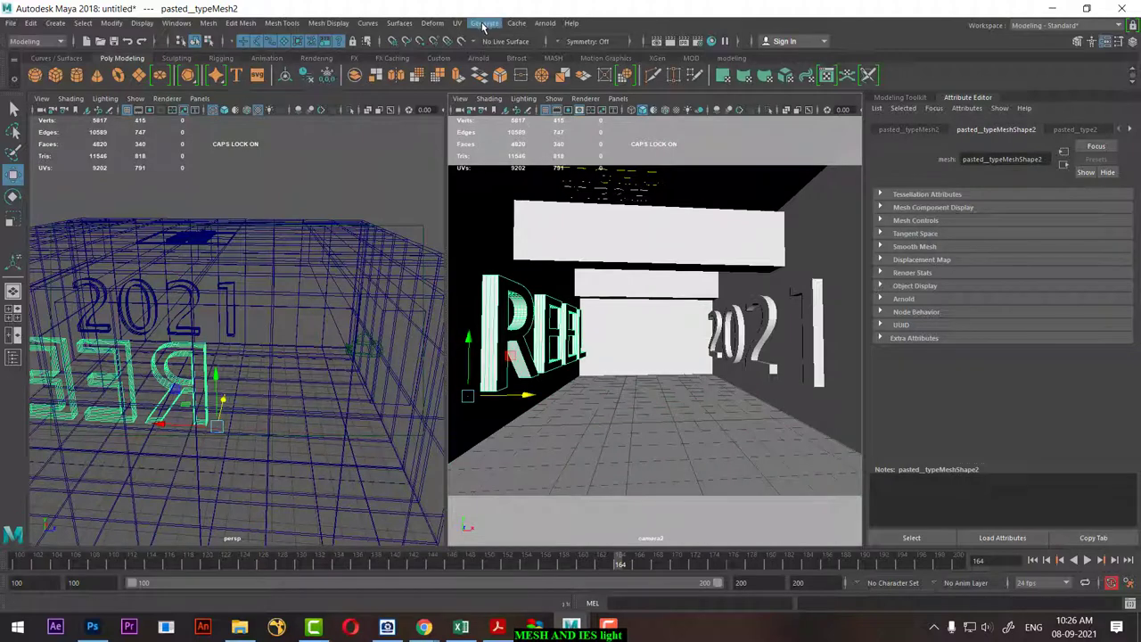
click(545, 23)
mouse_move(556, 83)
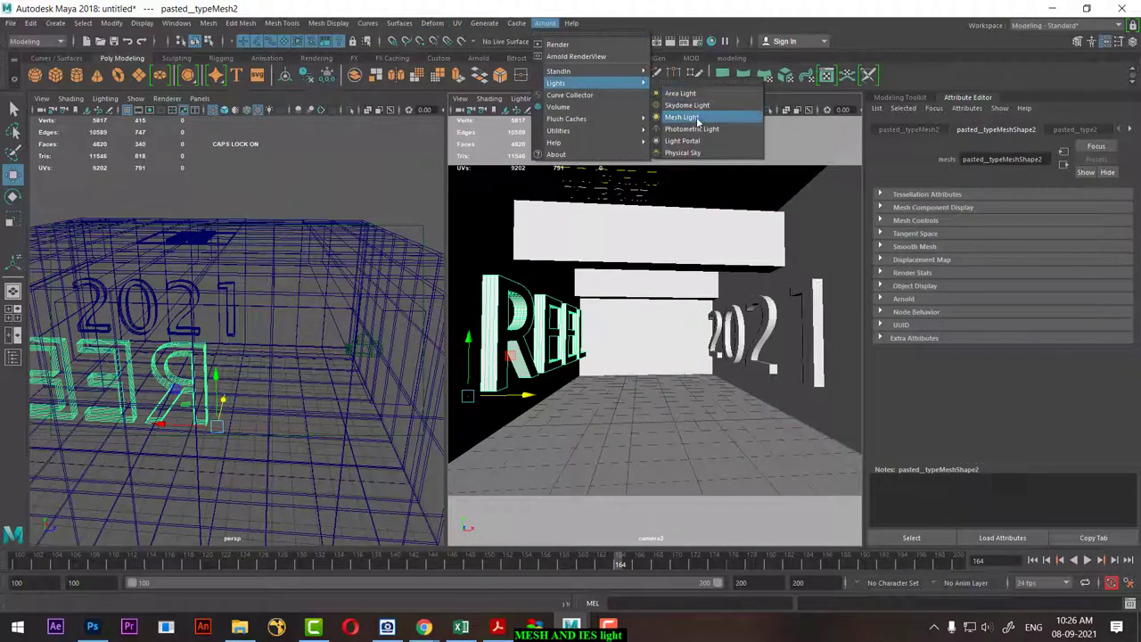
click(698, 121)
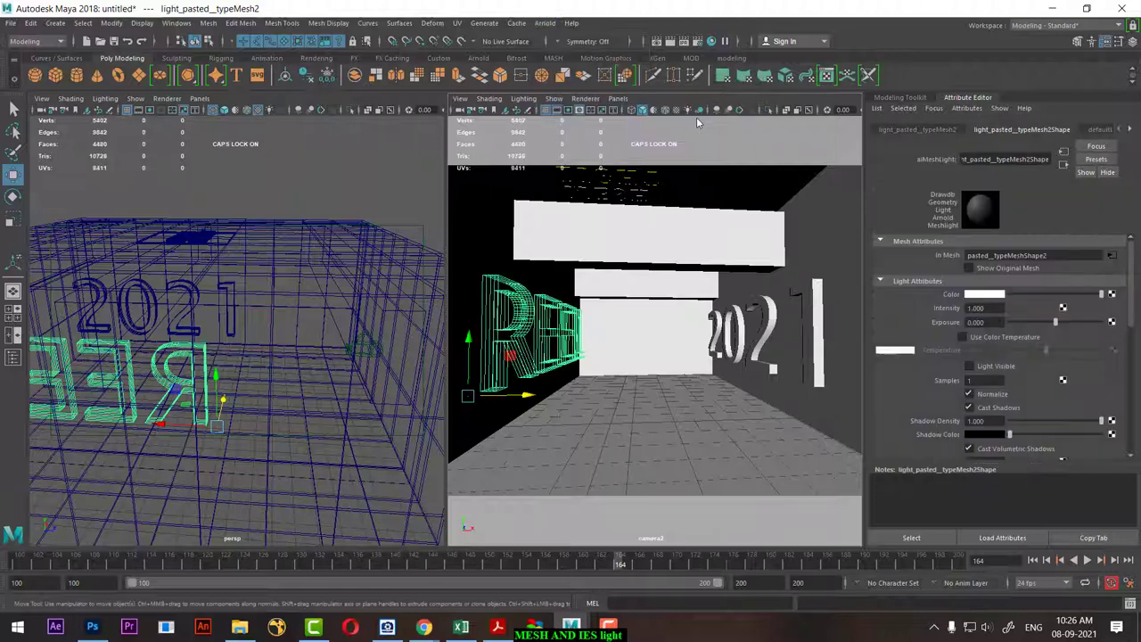
click(670, 42)
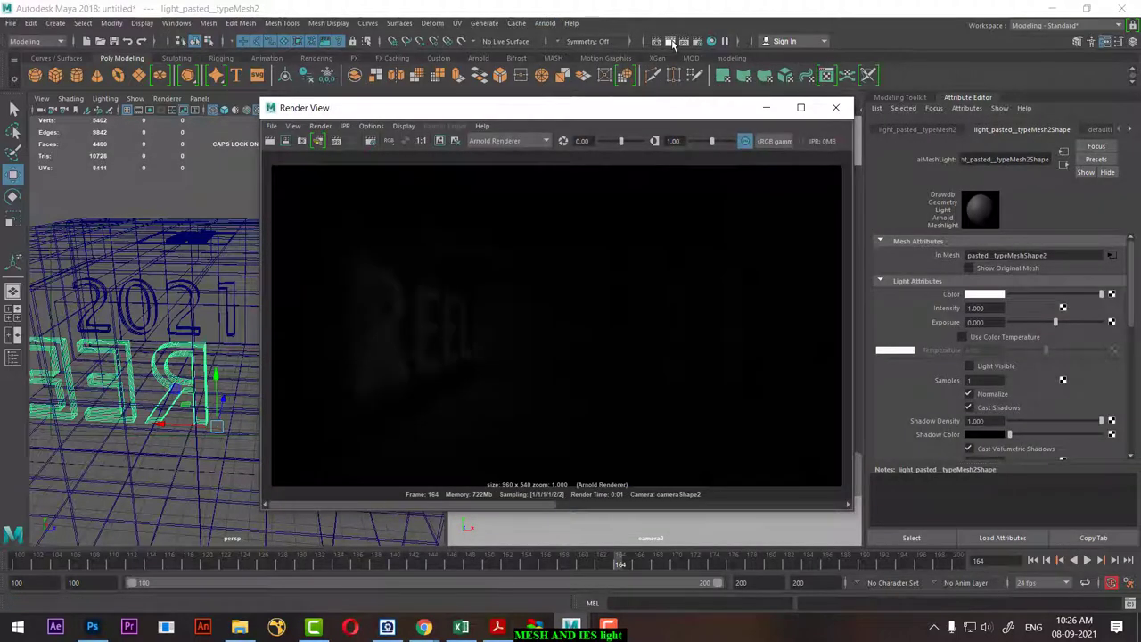
click(836, 108)
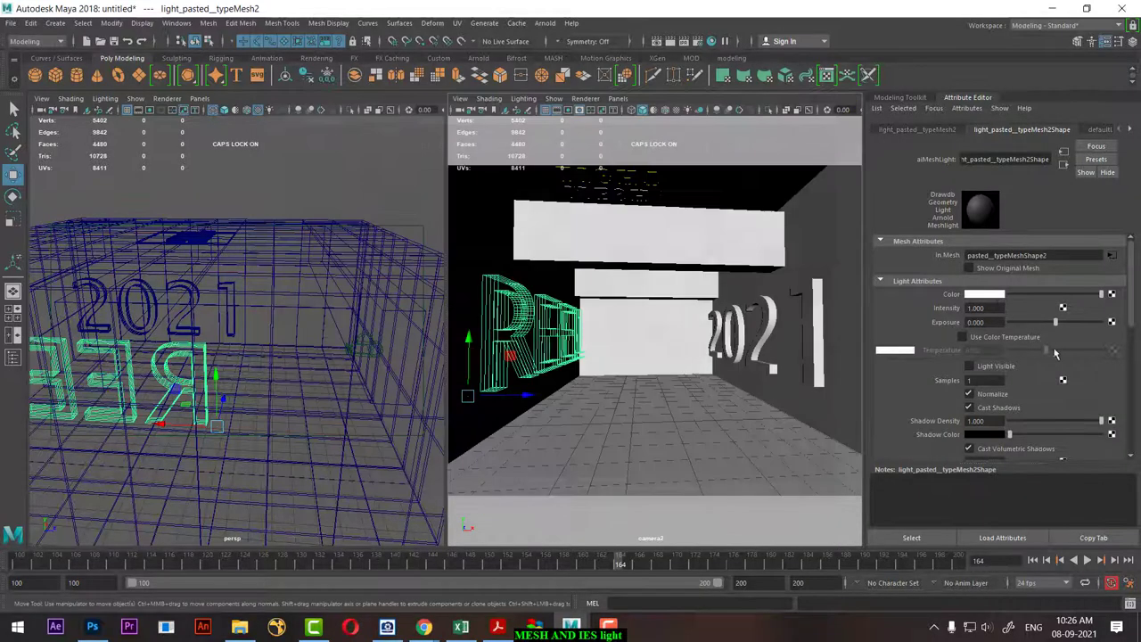
Make the REEL mesh light blue with intensity 5 and exposure 1, test-rendering each change.
click(988, 296)
click(976, 330)
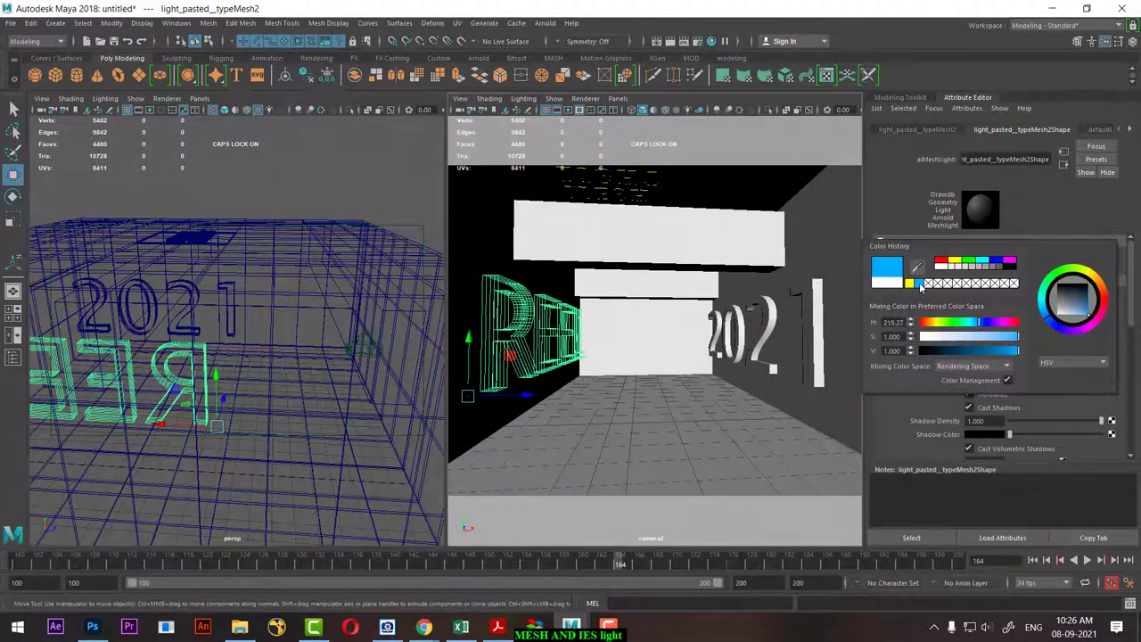
click(670, 42)
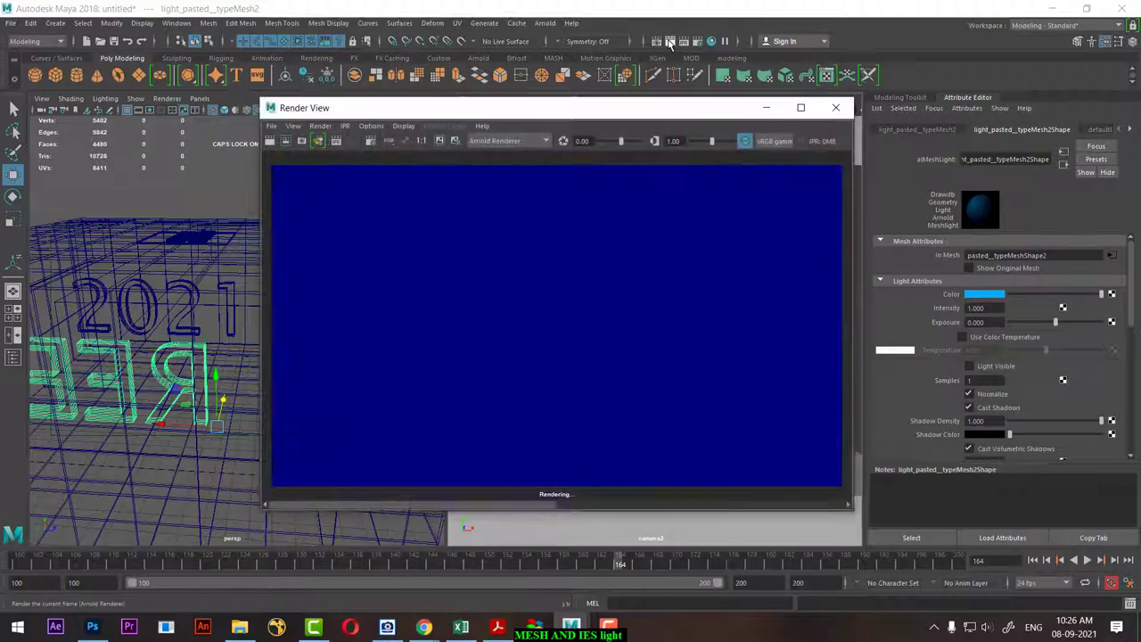
click(838, 107)
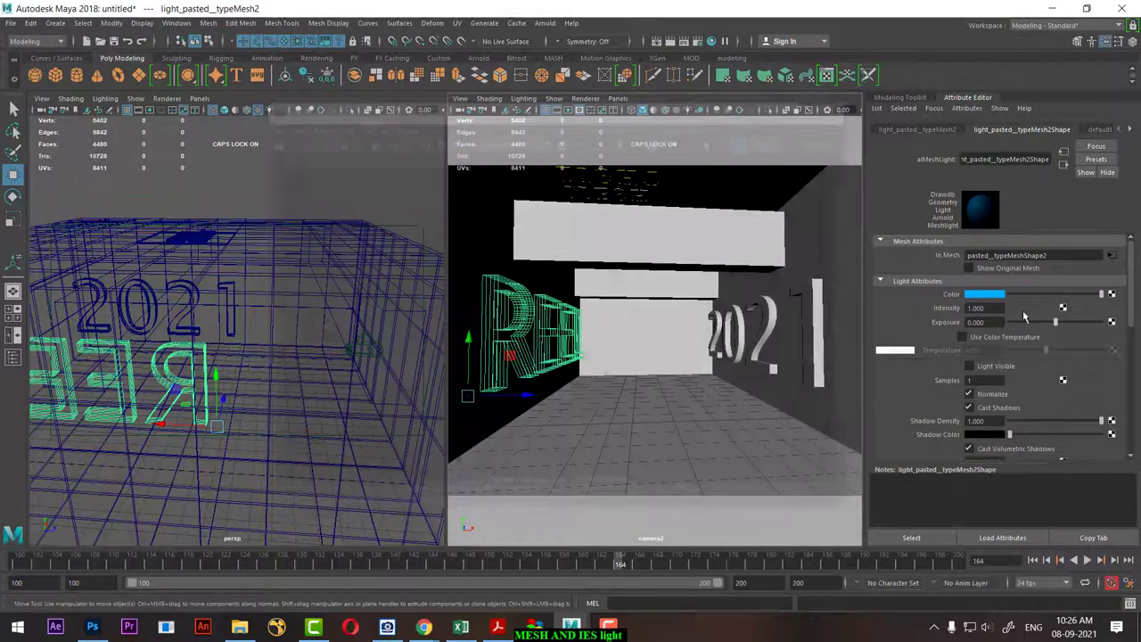
double_click(978, 308)
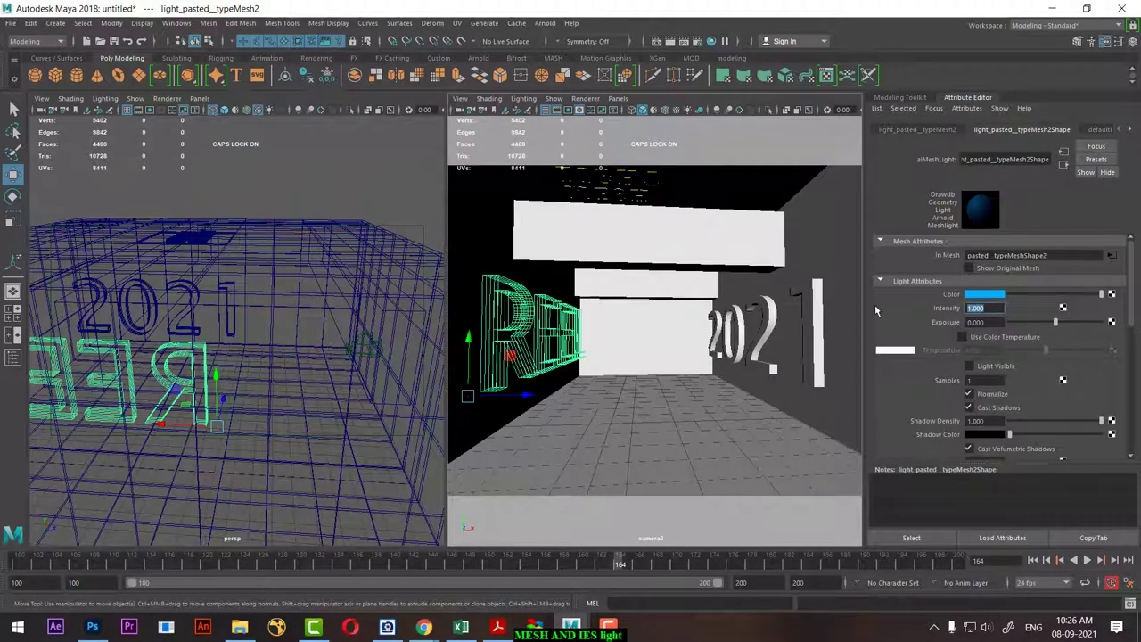
text(5)
key(Tab)
text(1)
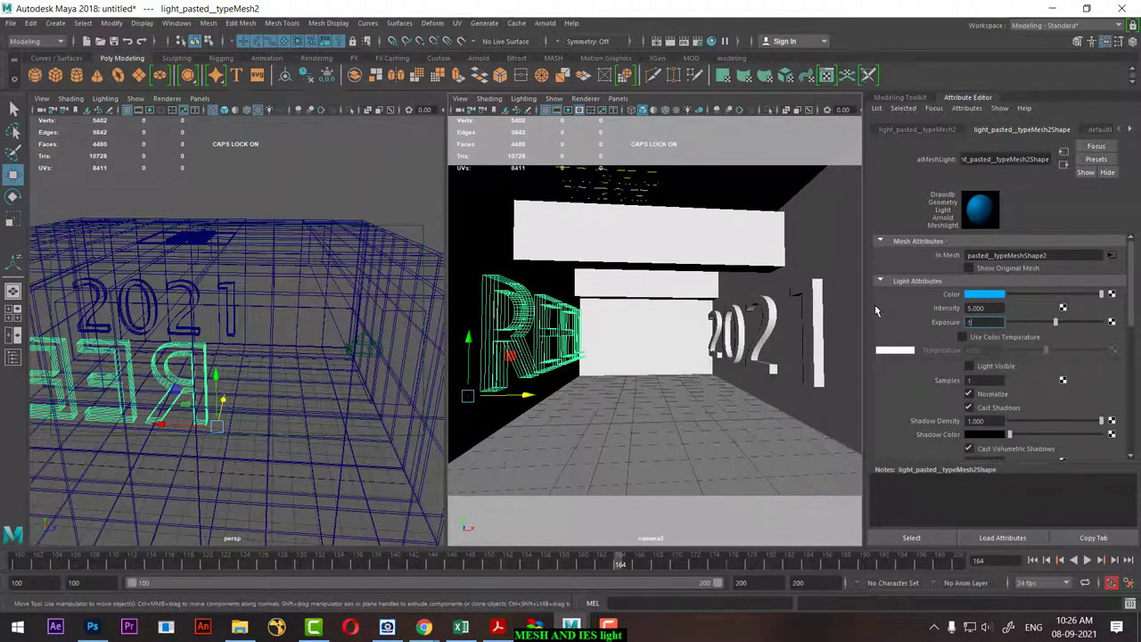
key(Return)
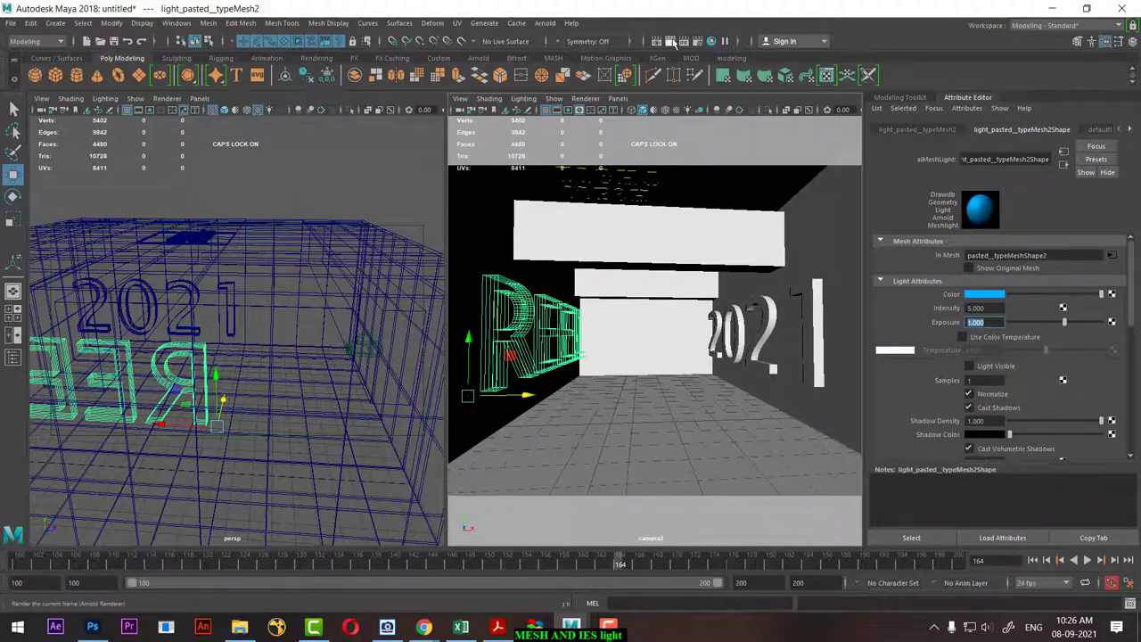
click(669, 41)
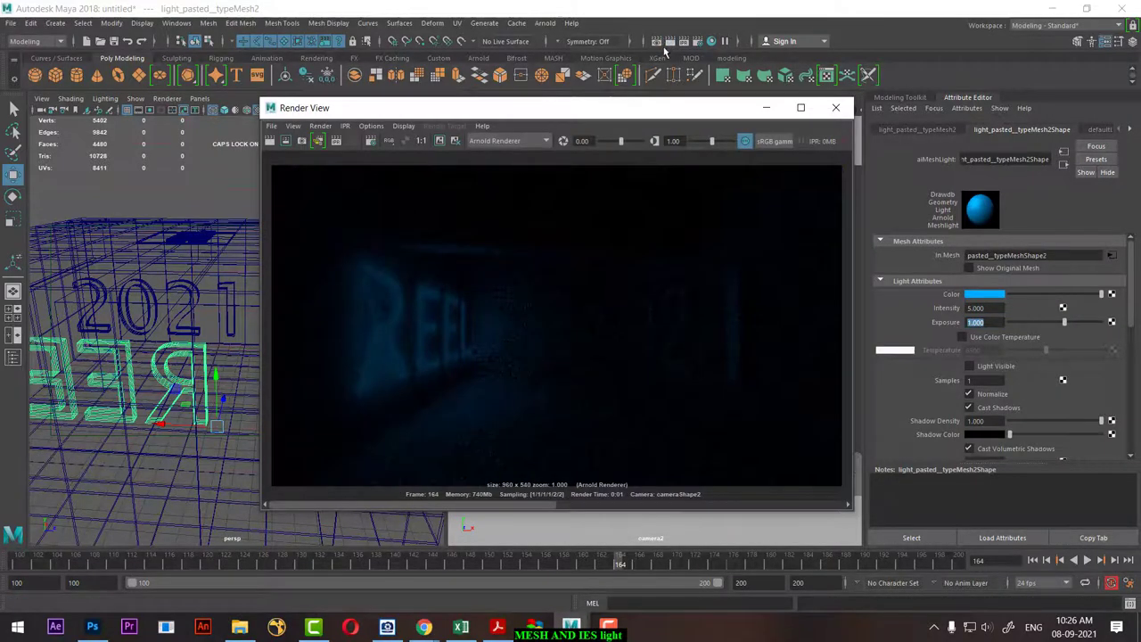
click(836, 108)
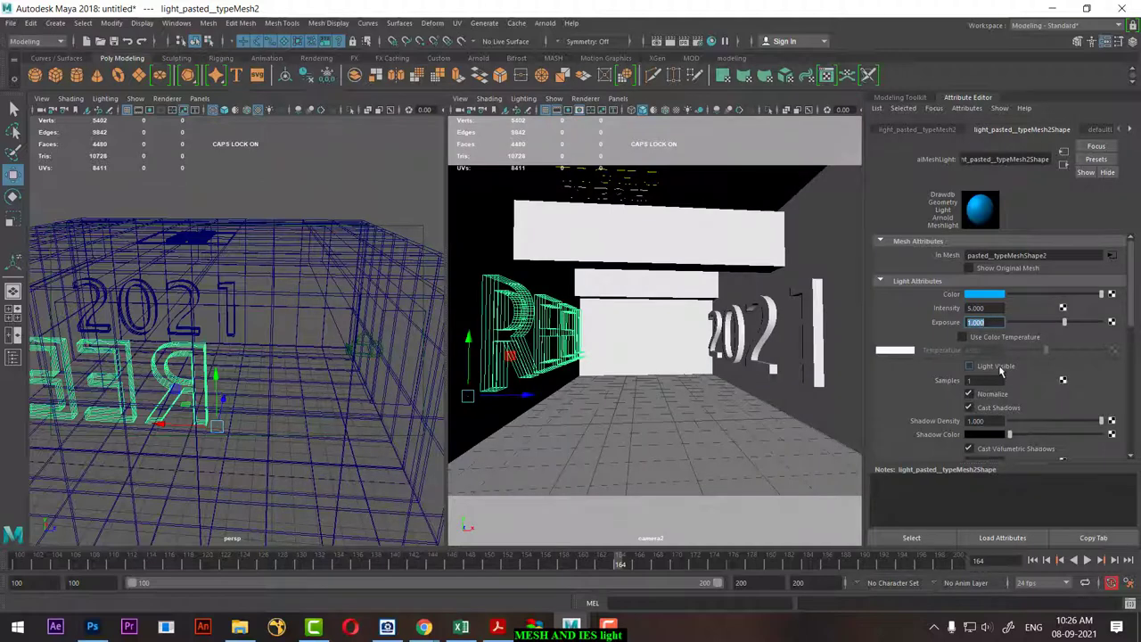
Re-render with the light visible, adjusting the light's samples value.
click(673, 42)
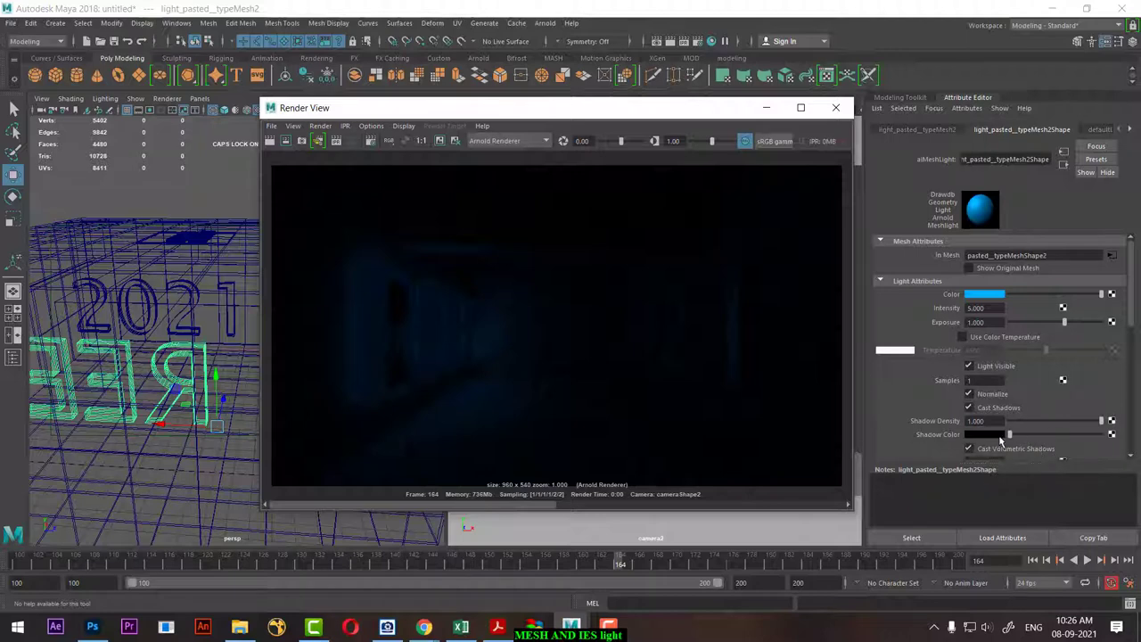
double_click(972, 380)
text(5)
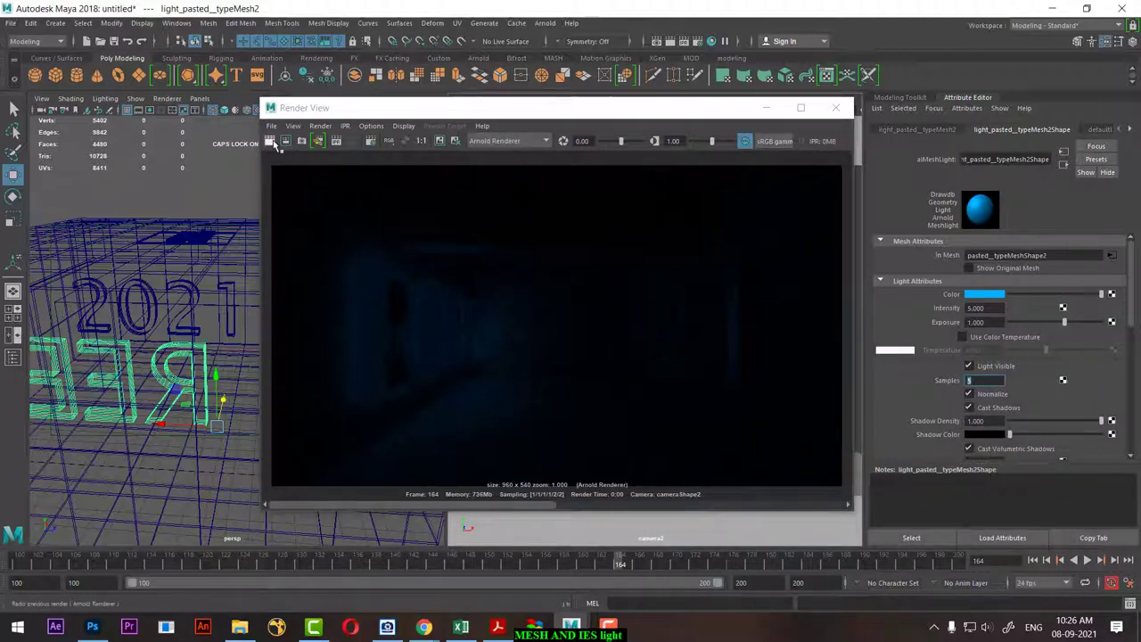
click(270, 142)
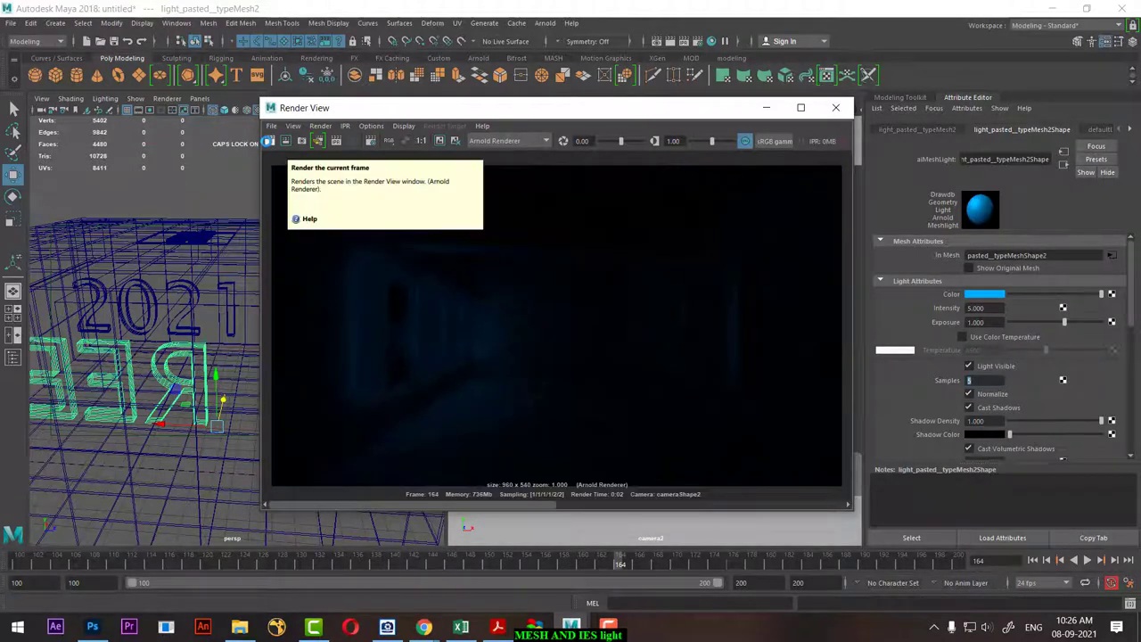
click(838, 109)
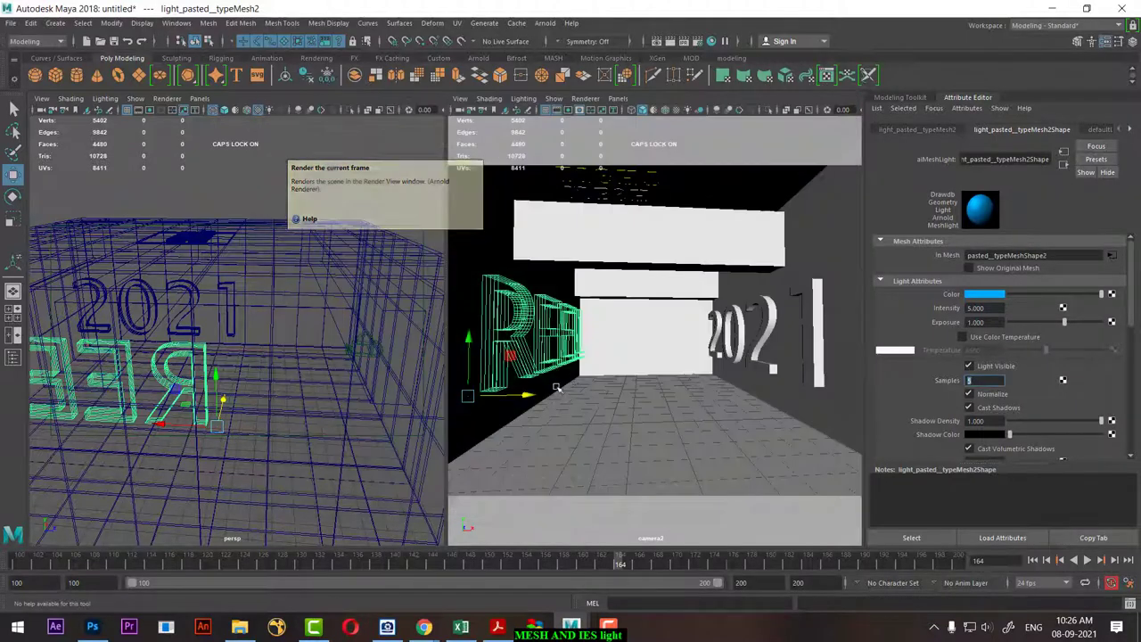
Convert the 2021 text into a render-visible blue Arnold mesh light.
click(239, 318)
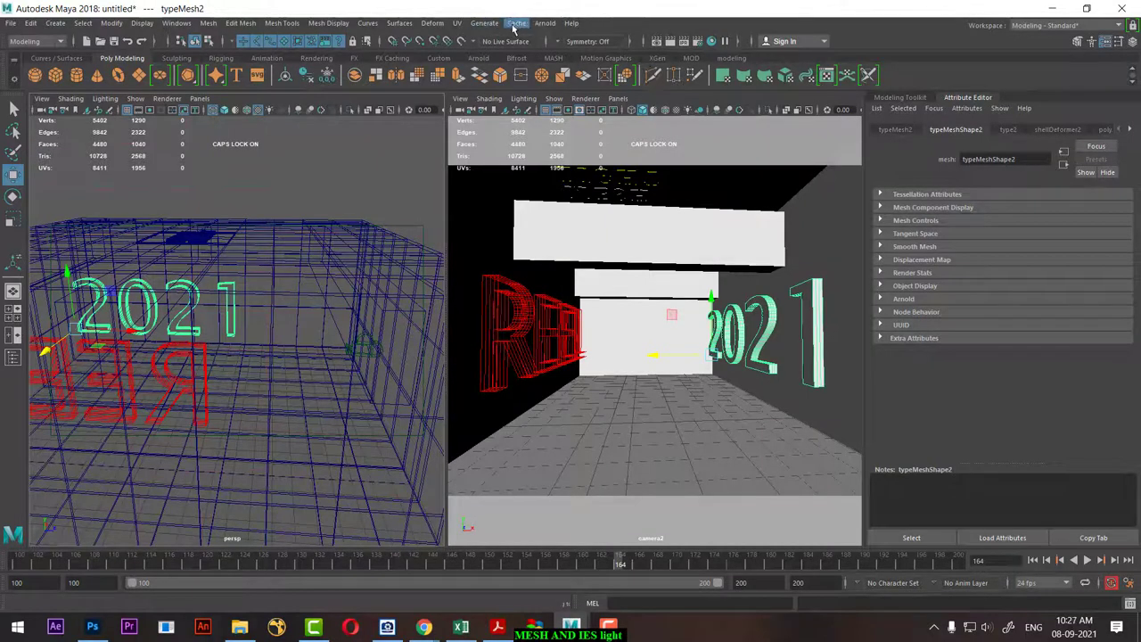
click(544, 23)
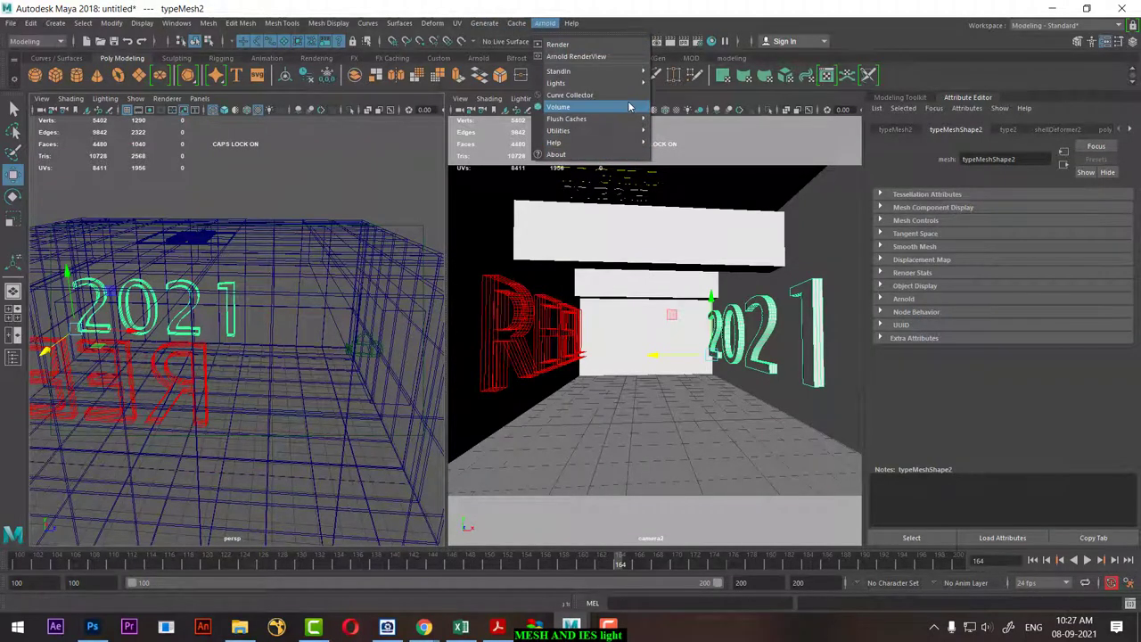
mouse_move(556, 82)
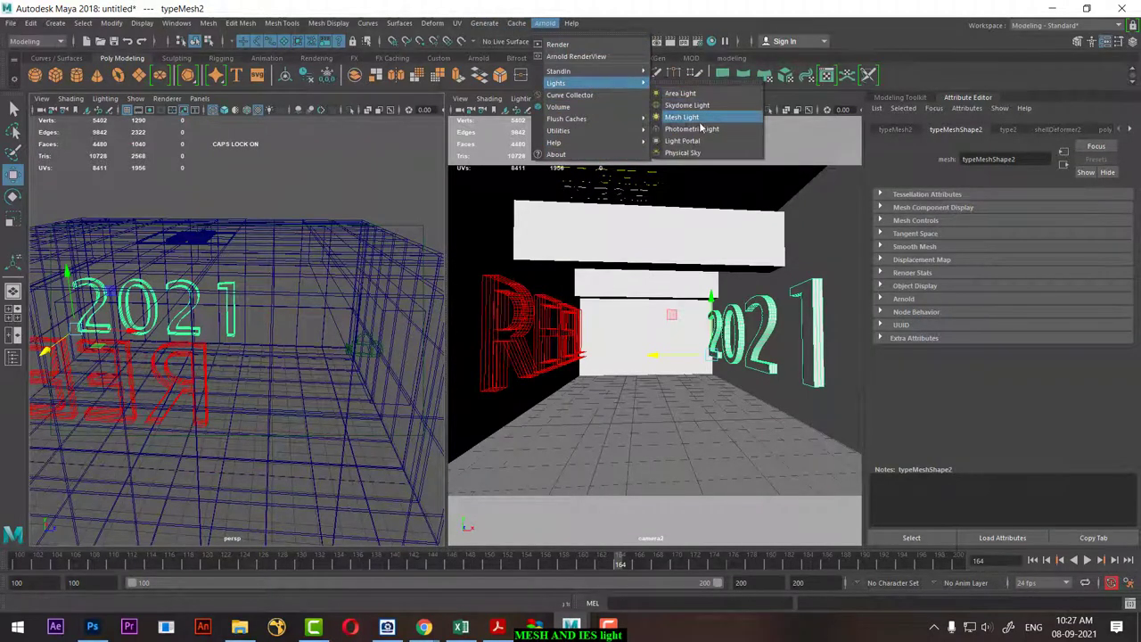
click(700, 117)
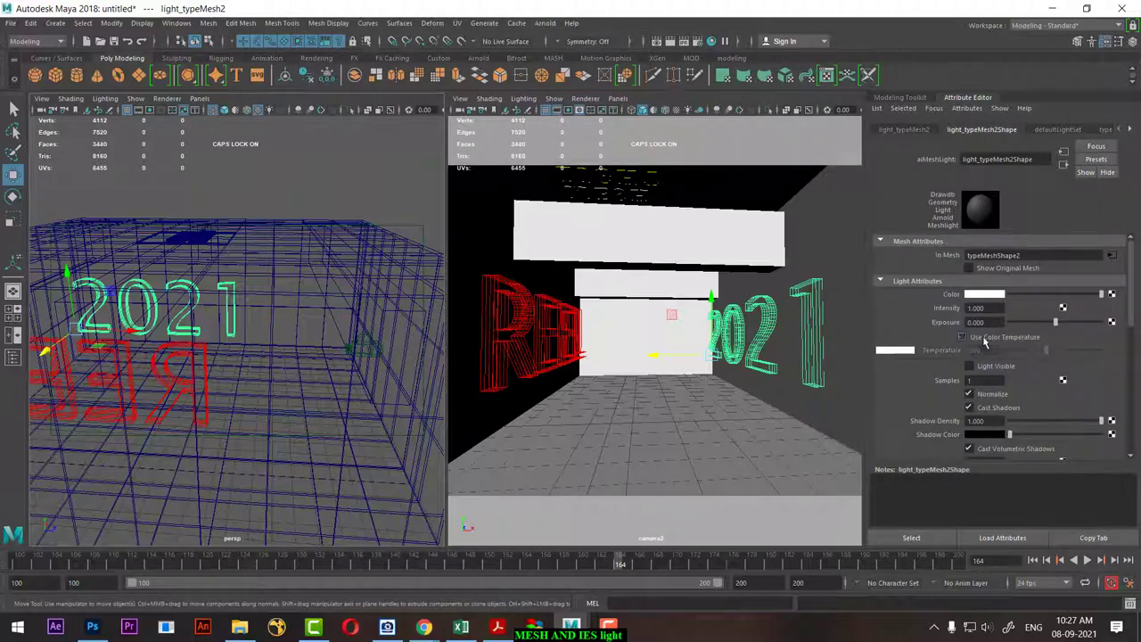
click(988, 367)
click(988, 295)
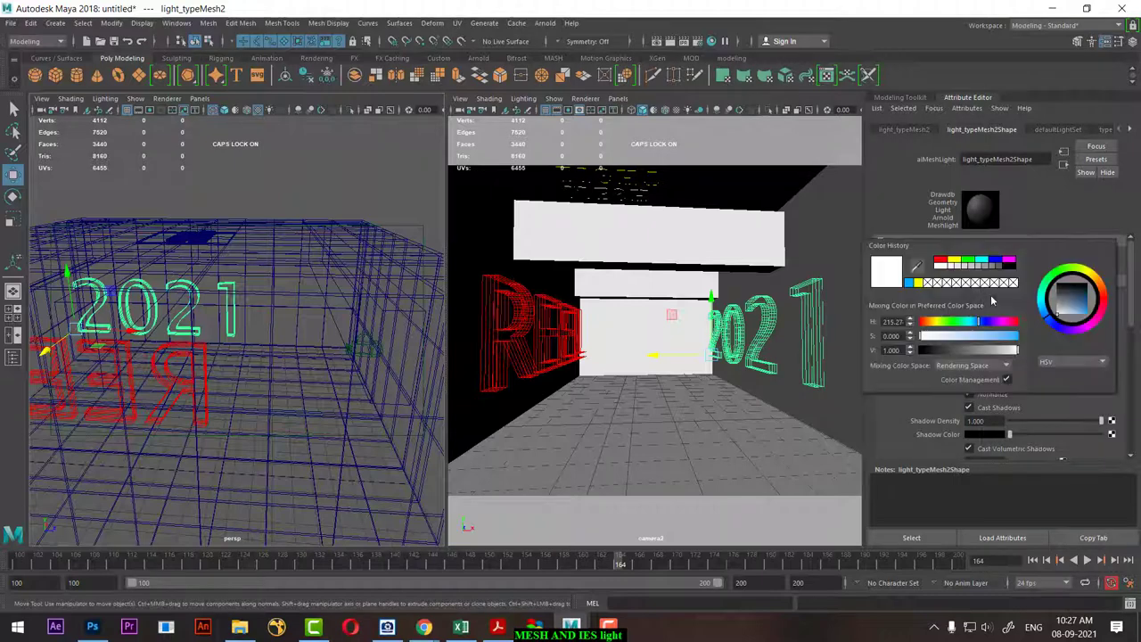
click(909, 283)
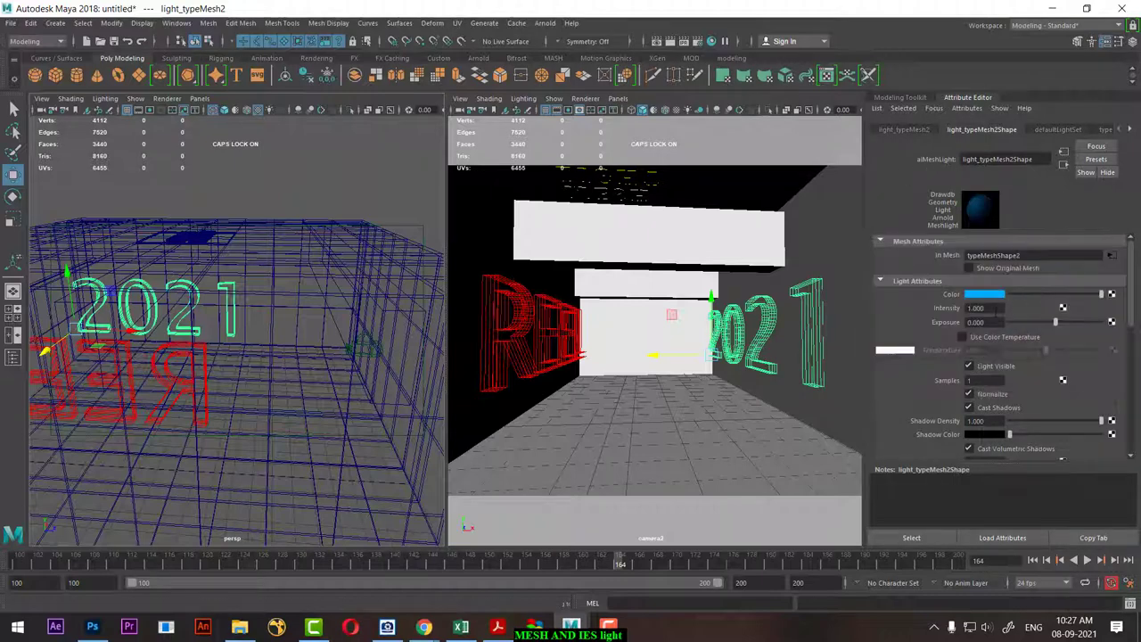
Set the 2021 light to intensity 5 and exposure 1, then render to check the glow.
drag(1007, 305, 861, 307)
text(5)
key(Tab)
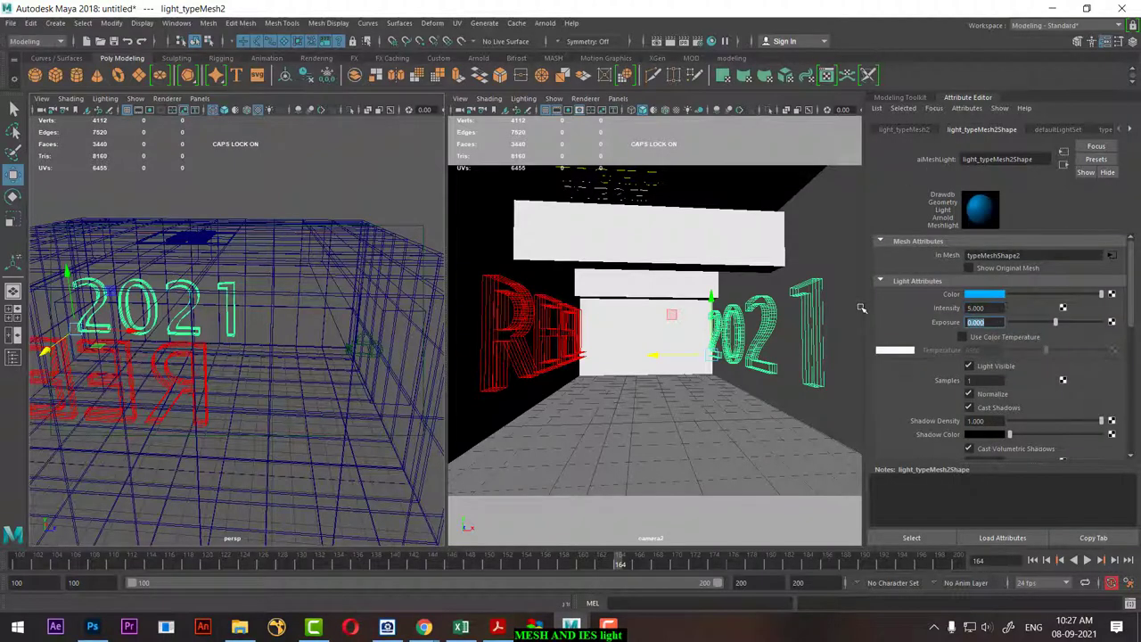
text(1)
key(Return)
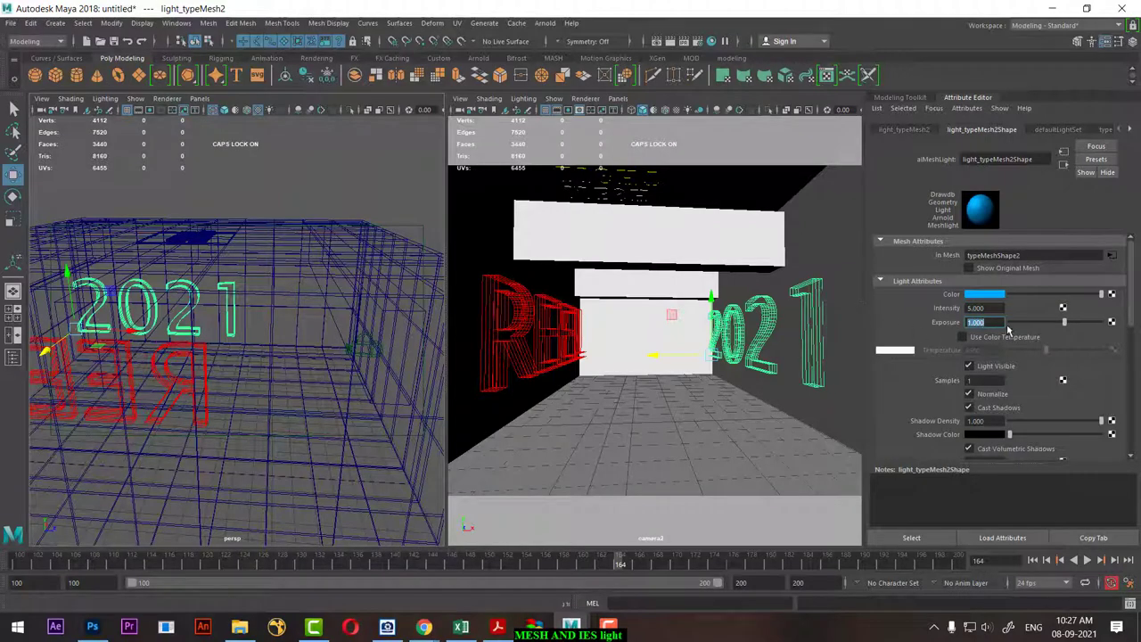
click(670, 42)
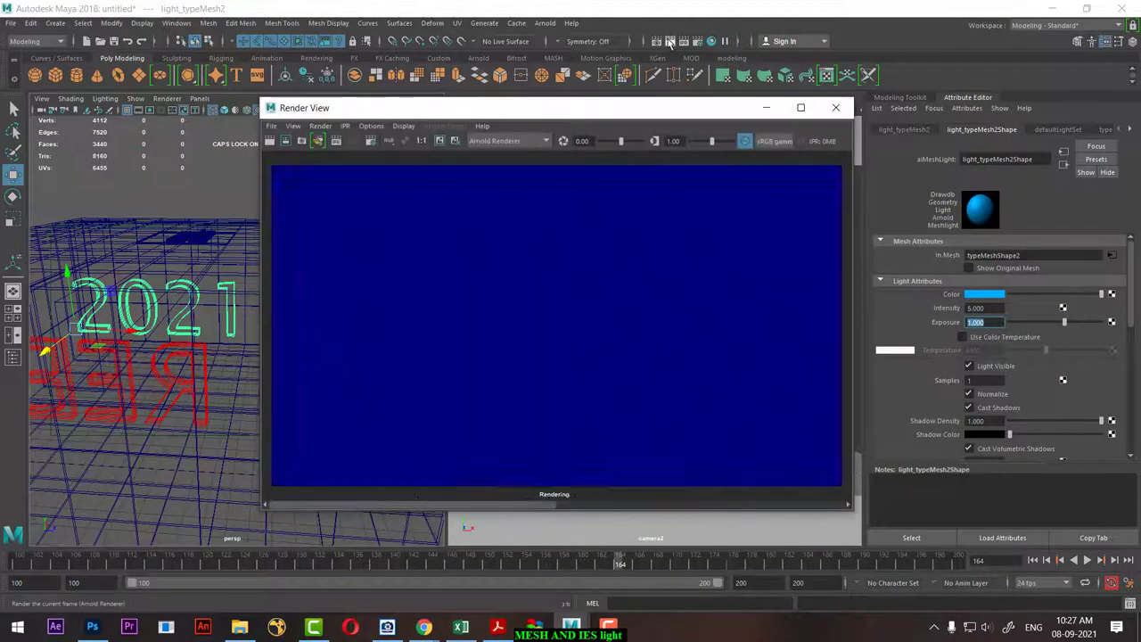
click(835, 107)
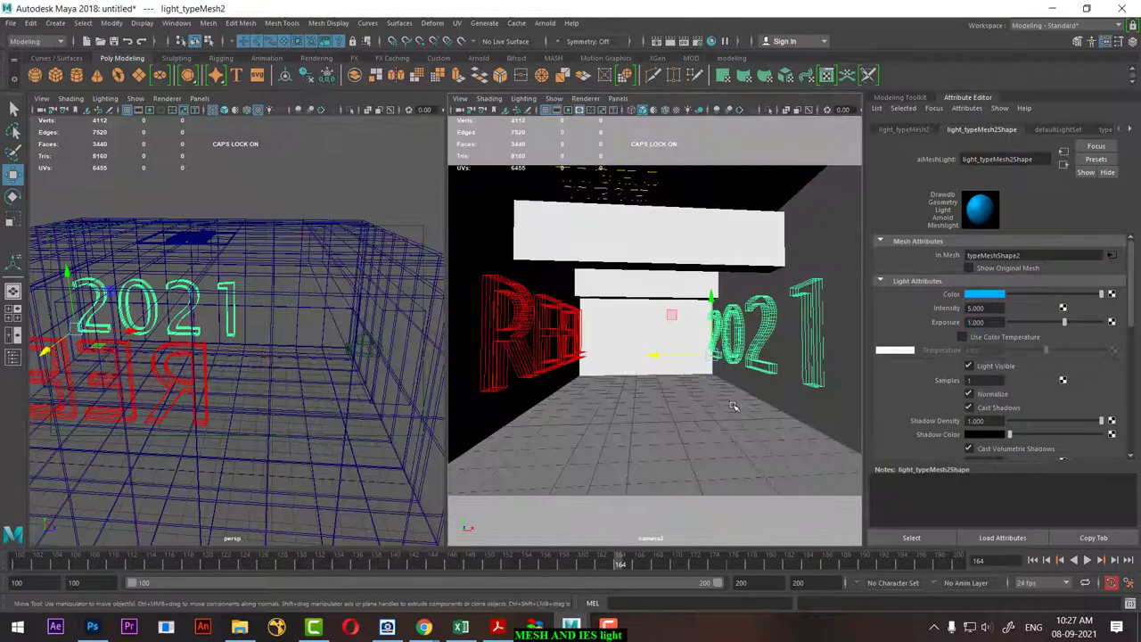
click(759, 150)
click(670, 42)
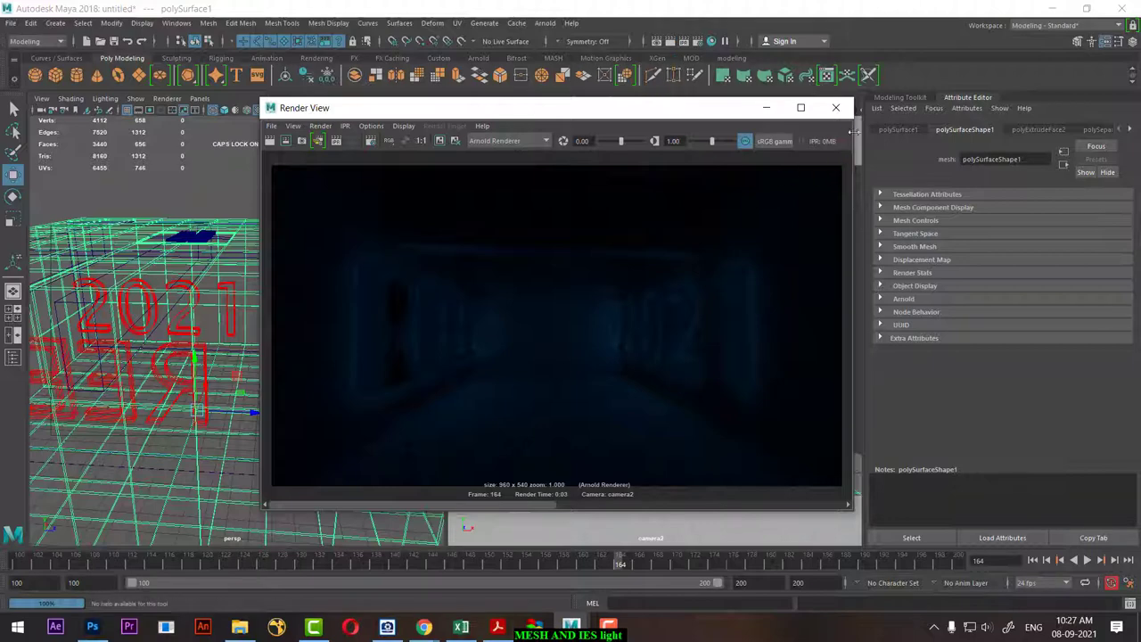
click(837, 109)
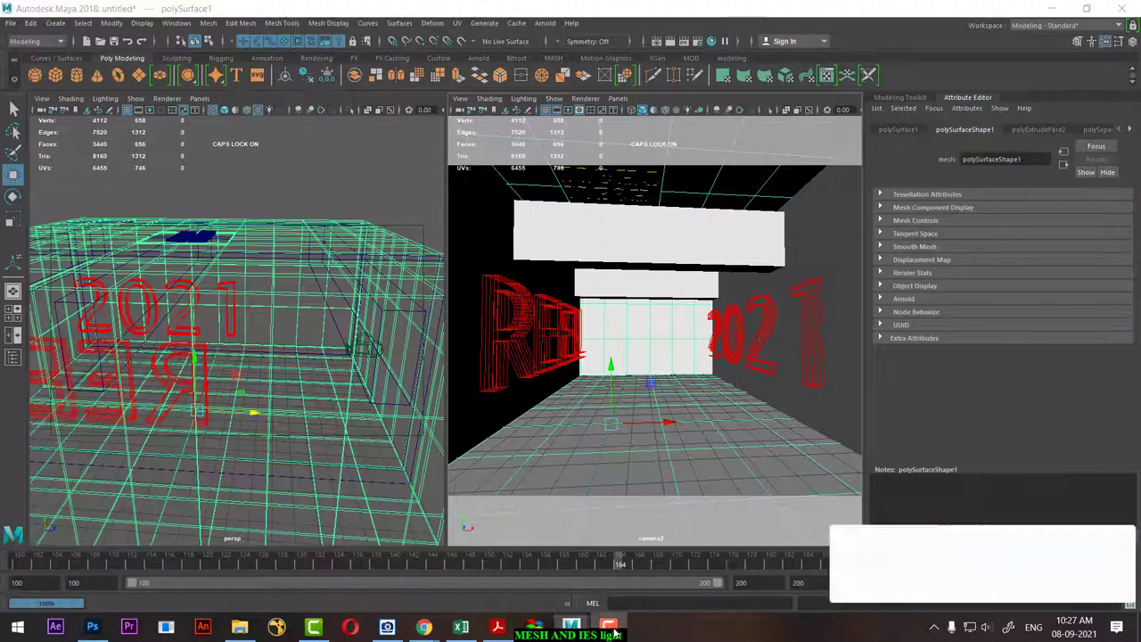
Set the 2021 mesh light to intensity 10 and exposure 2.
click(771, 319)
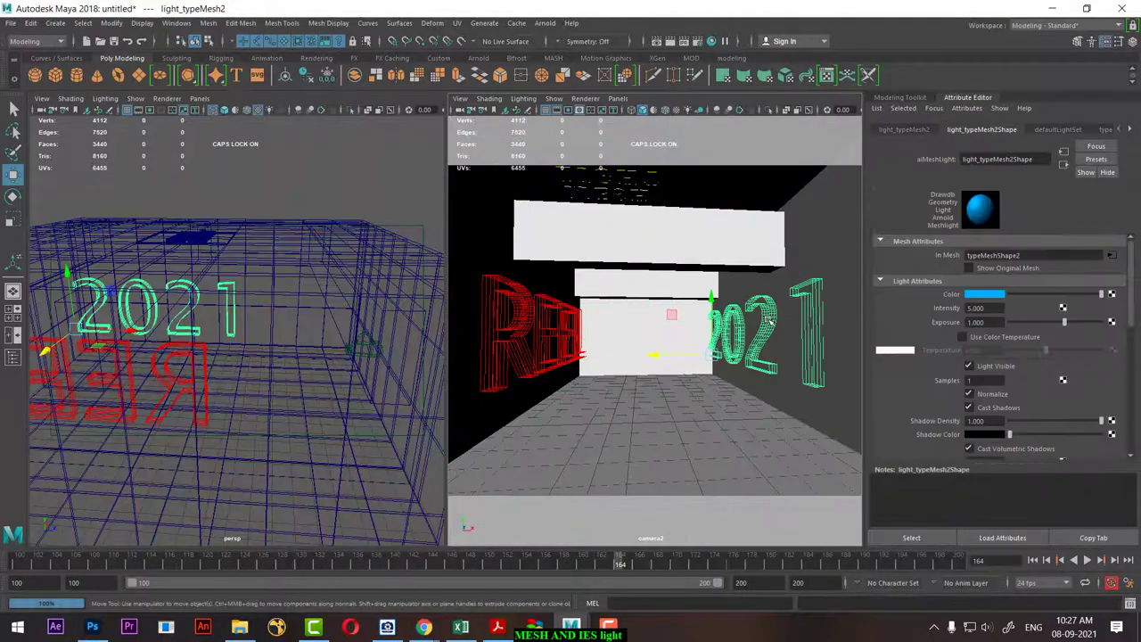
right_click(767, 317)
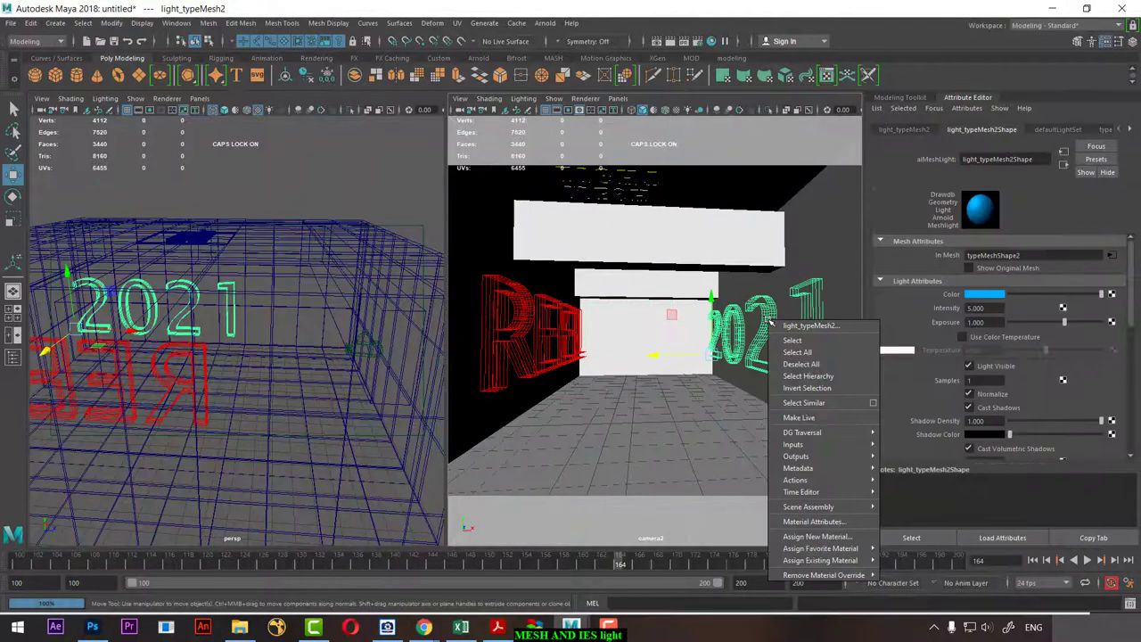
click(989, 308)
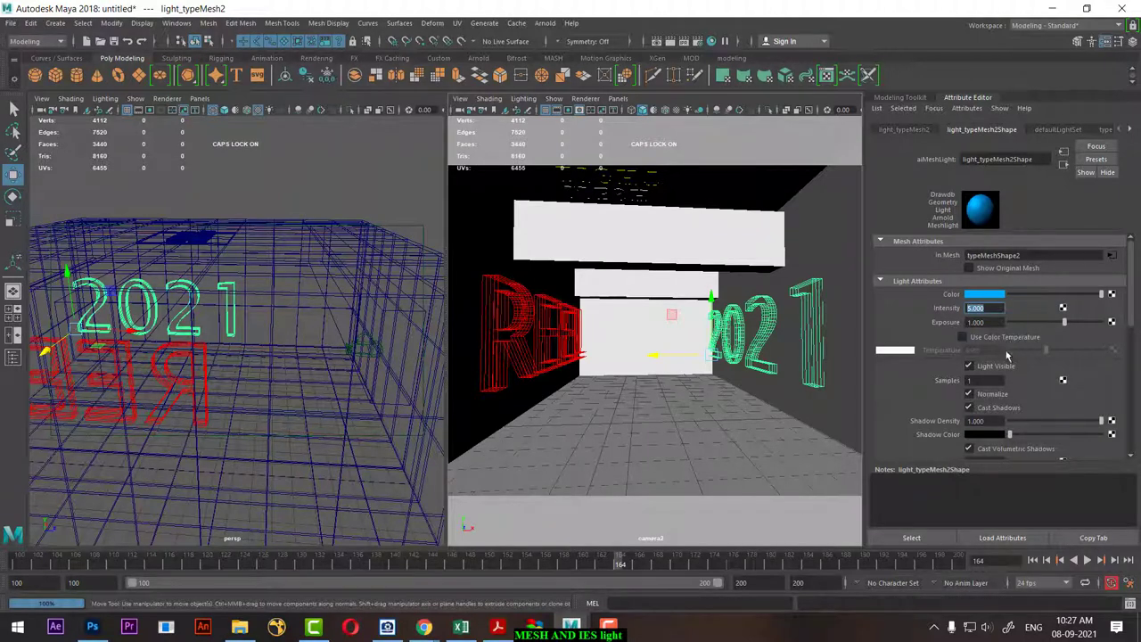
click(976, 380)
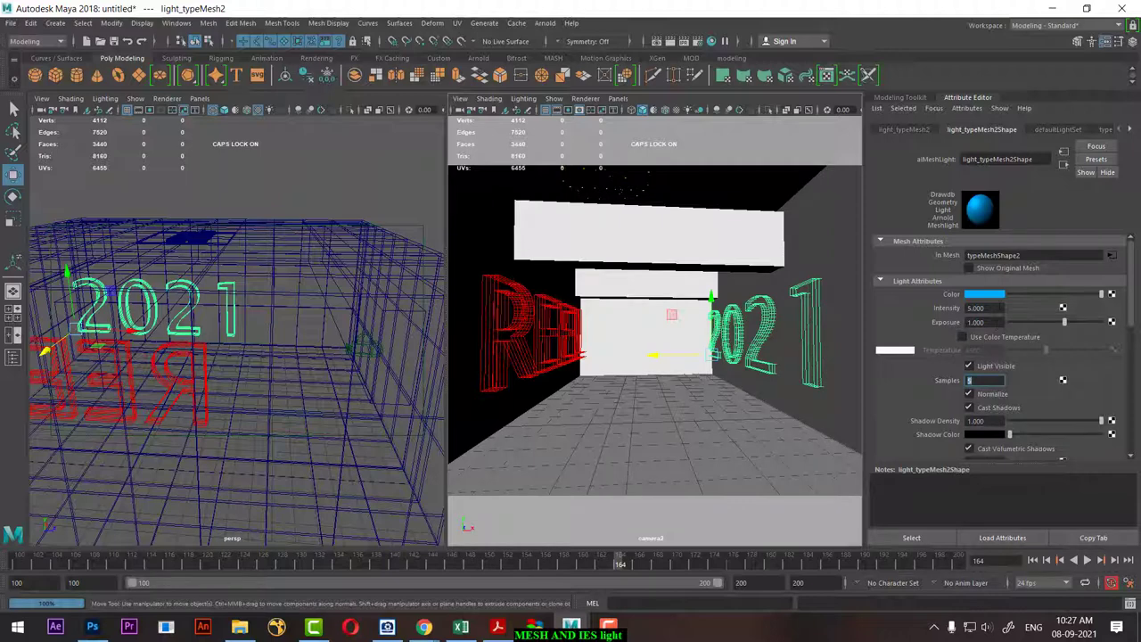
click(981, 308)
text(10)
key(Tab)
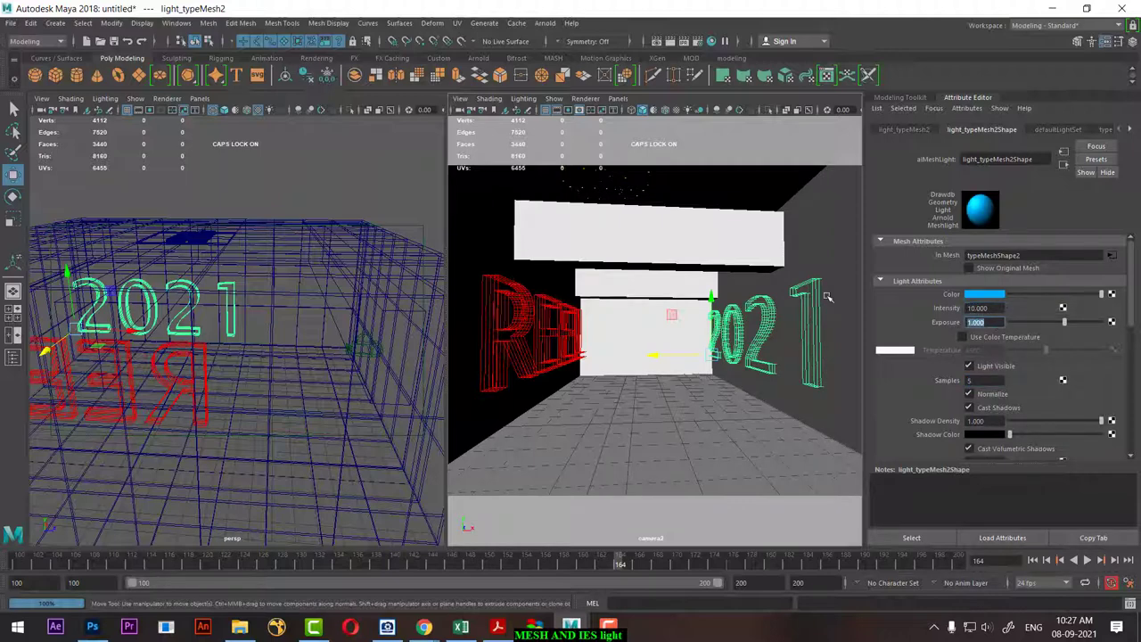
text(2)
key(Return)
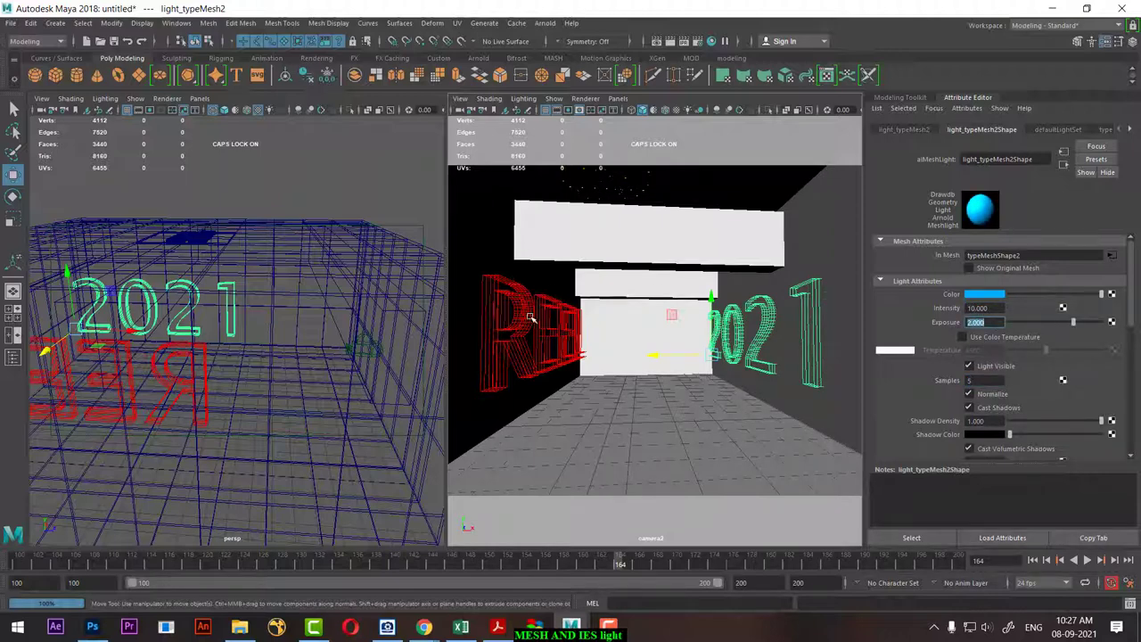
Set the REEL mesh light to intensity 10 and exposure 2, then render camera2.
click(533, 319)
click(985, 307)
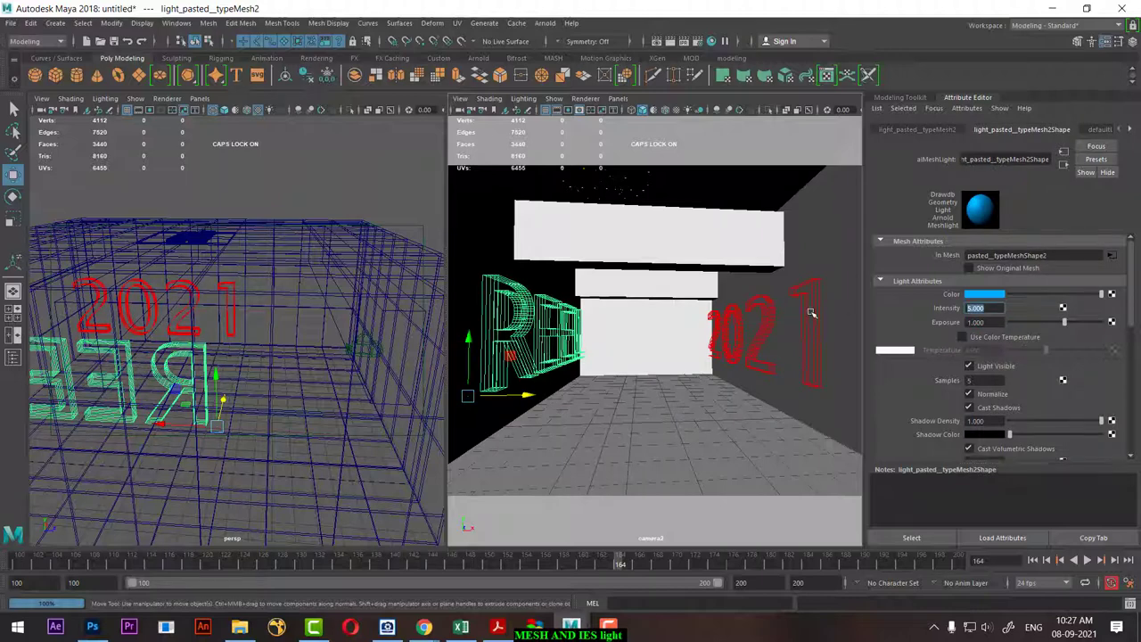
text(10)
key(Tab)
text(2)
key(Return)
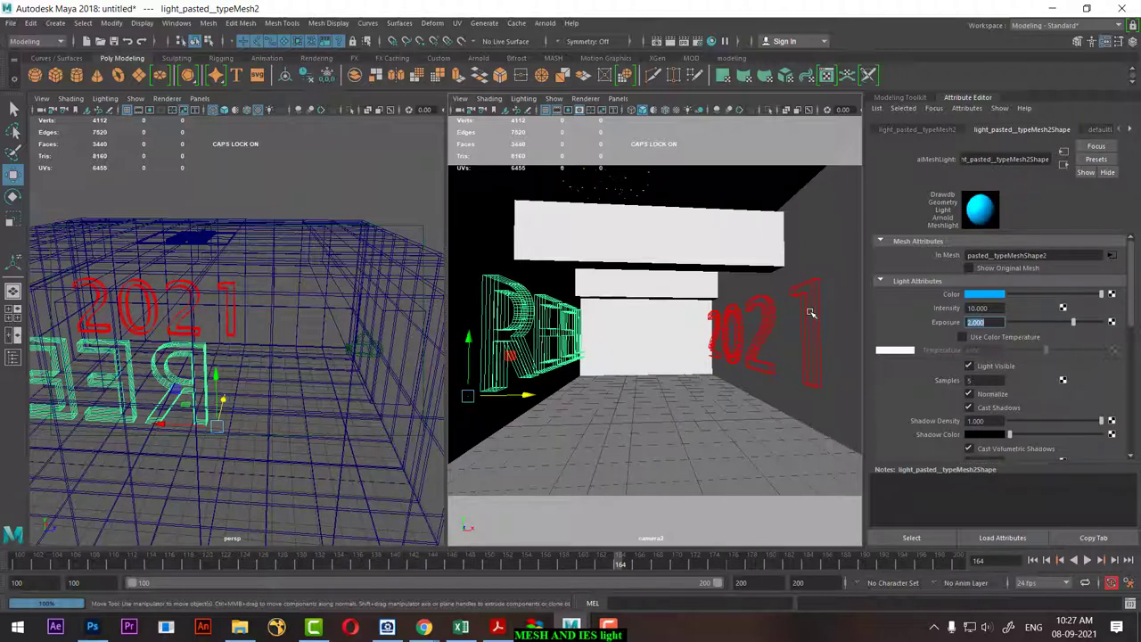
click(670, 43)
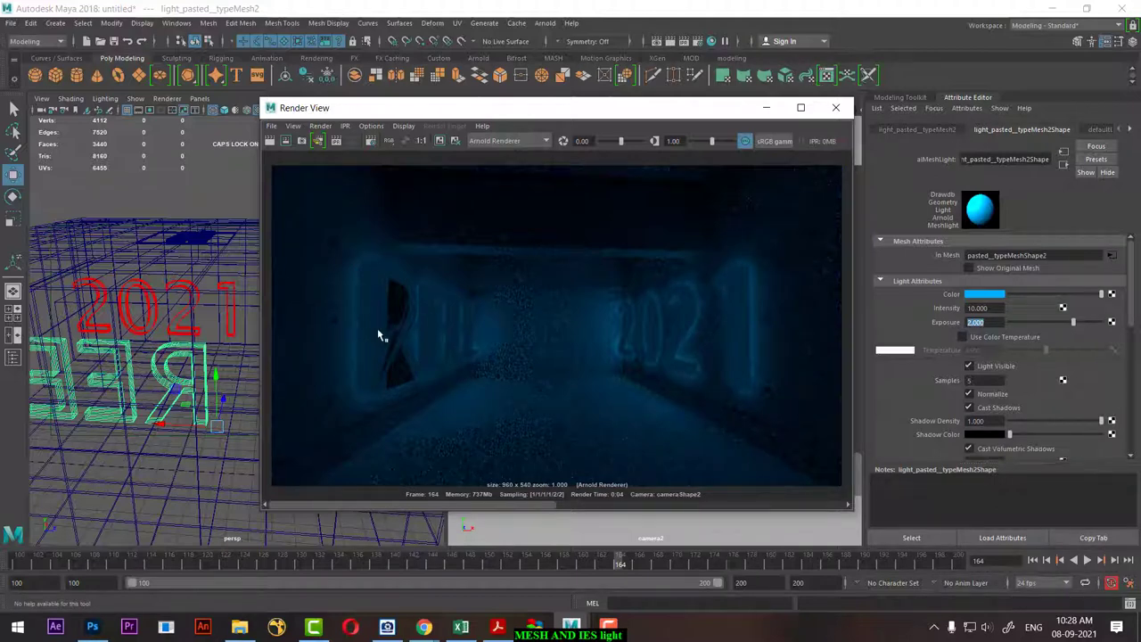
Set Arnold Camera (AA), Diffuse, Specular and Transmission samples to 3.
click(699, 44)
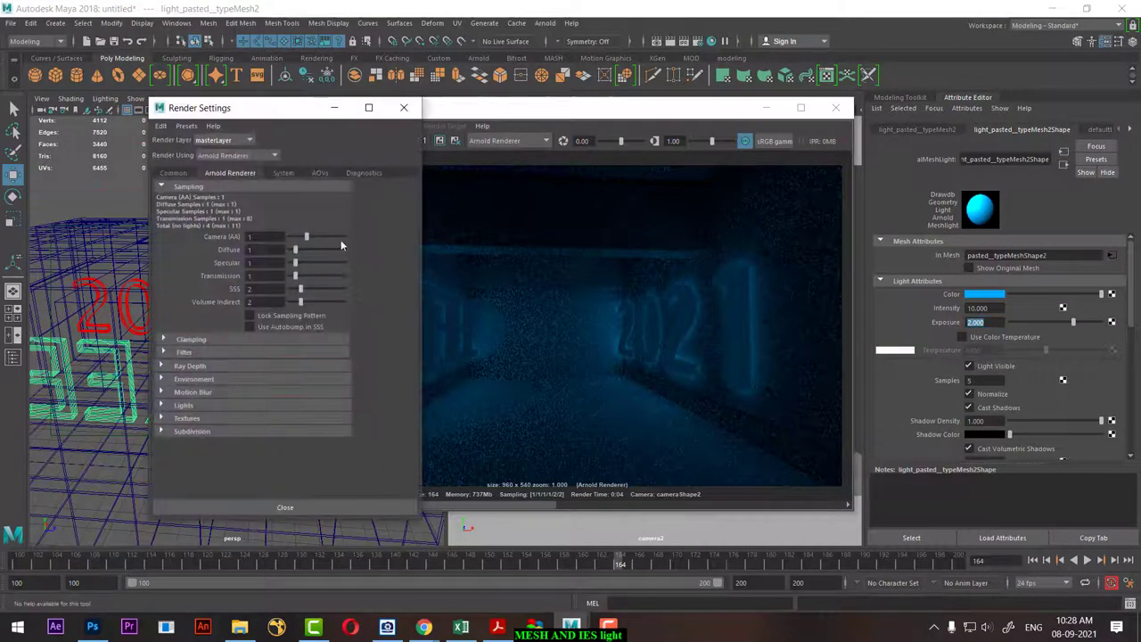
double_click(254, 236)
text(3)
key(Tab)
text(3)
key(Tab)
text(3)
key(Tab)
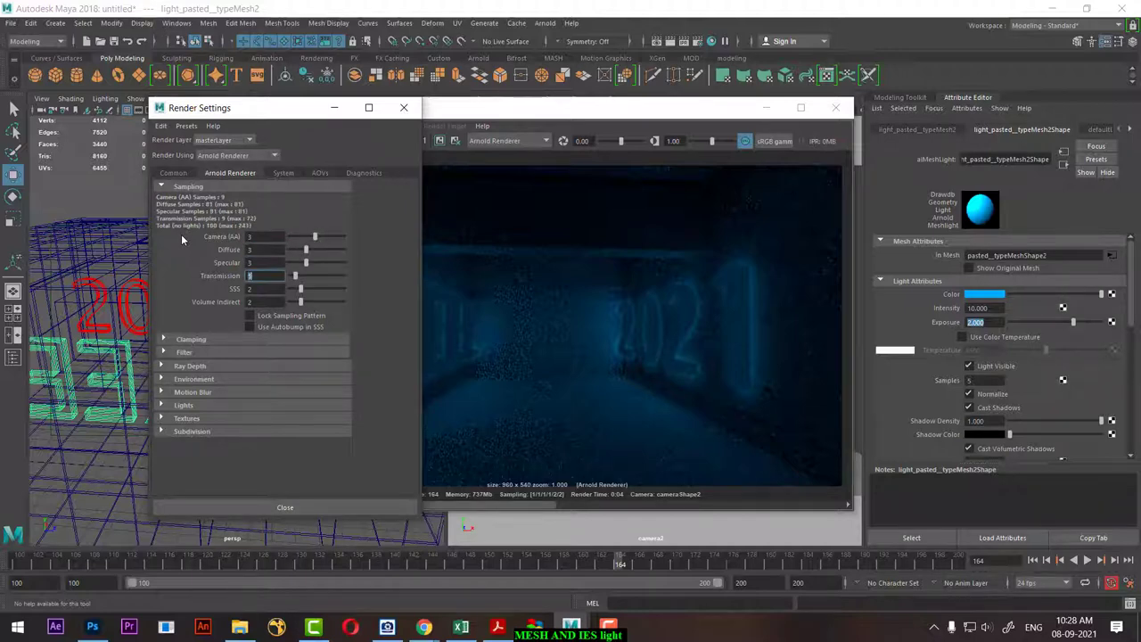
text(3)
key(Return)
Re-render the frame at the higher sampling and close the render window.
click(634, 105)
click(269, 142)
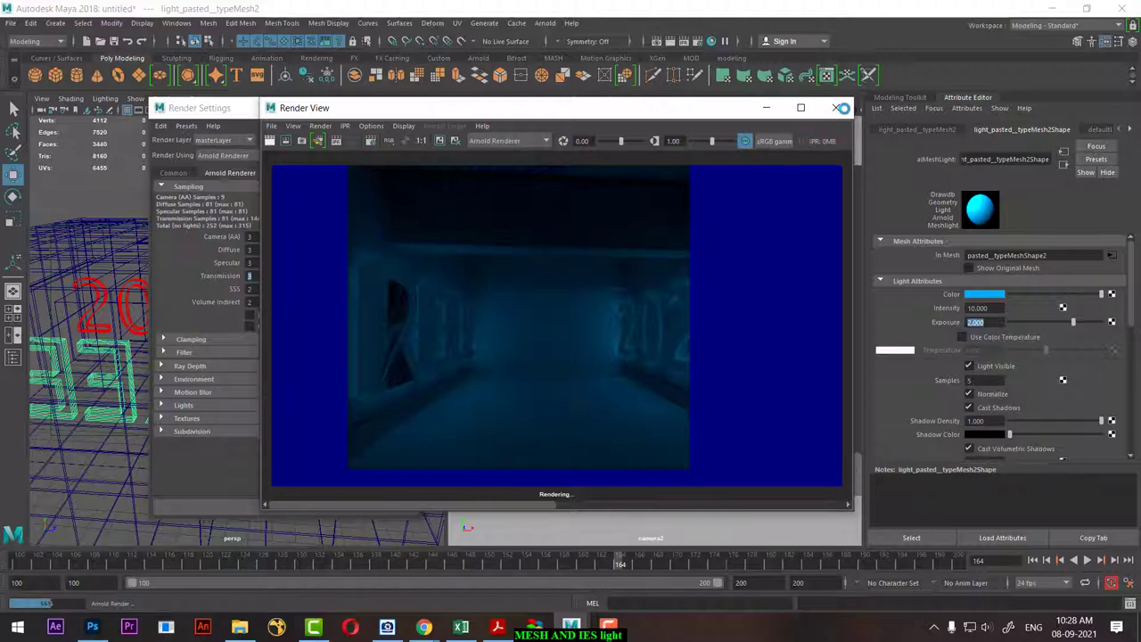
click(835, 107)
Set all four Arnold sample values back to 1.
click(697, 45)
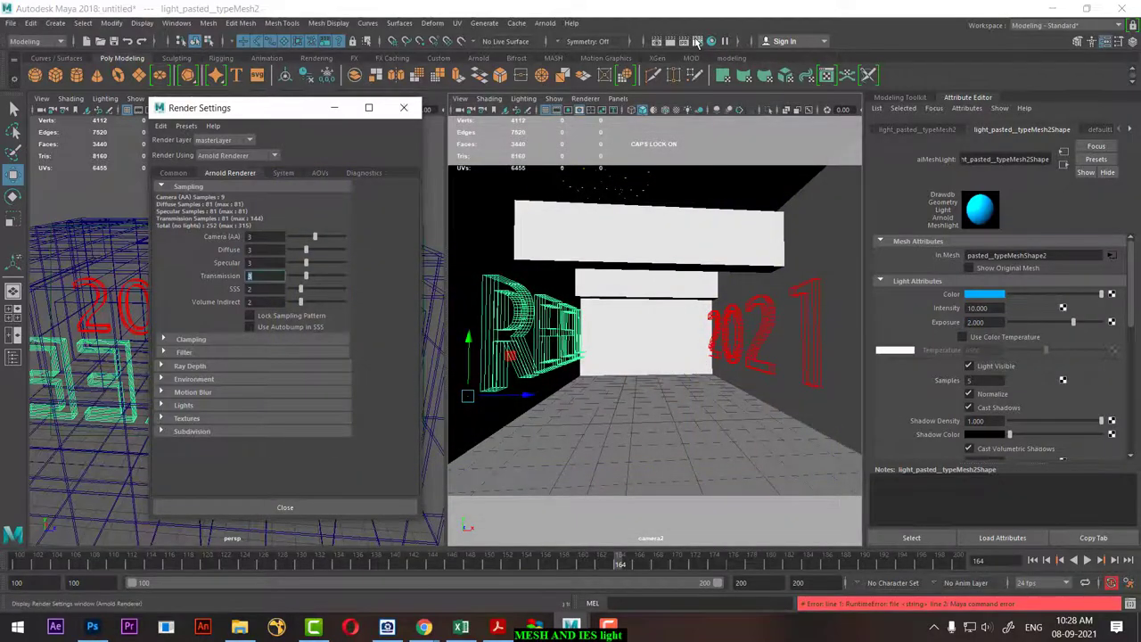
click(265, 237)
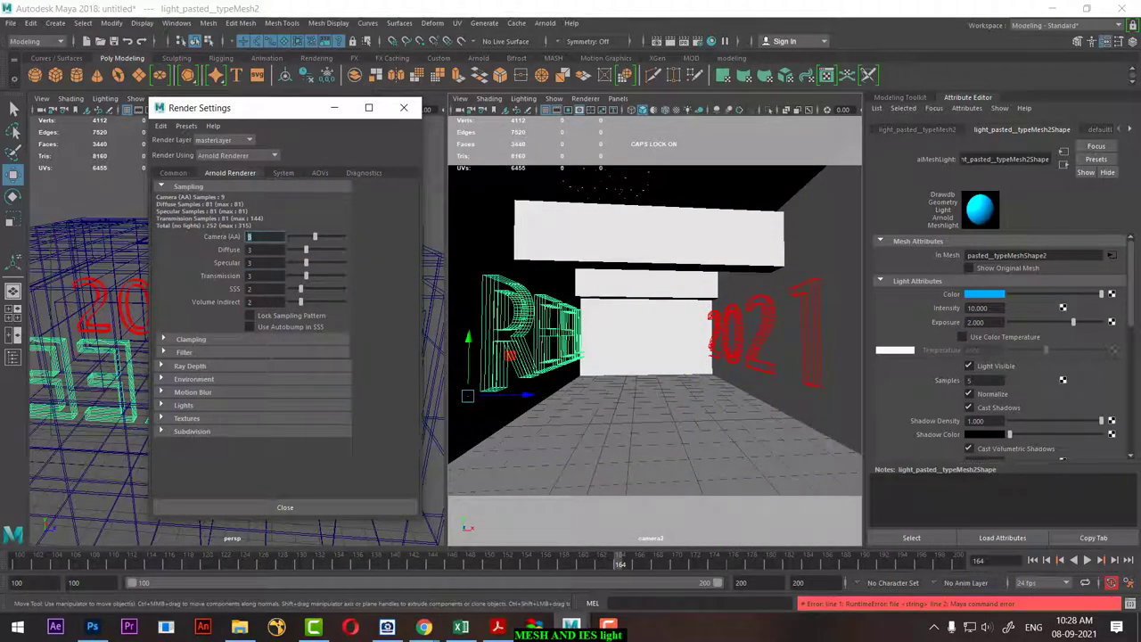
text(1	1	1	1)
key(Return)
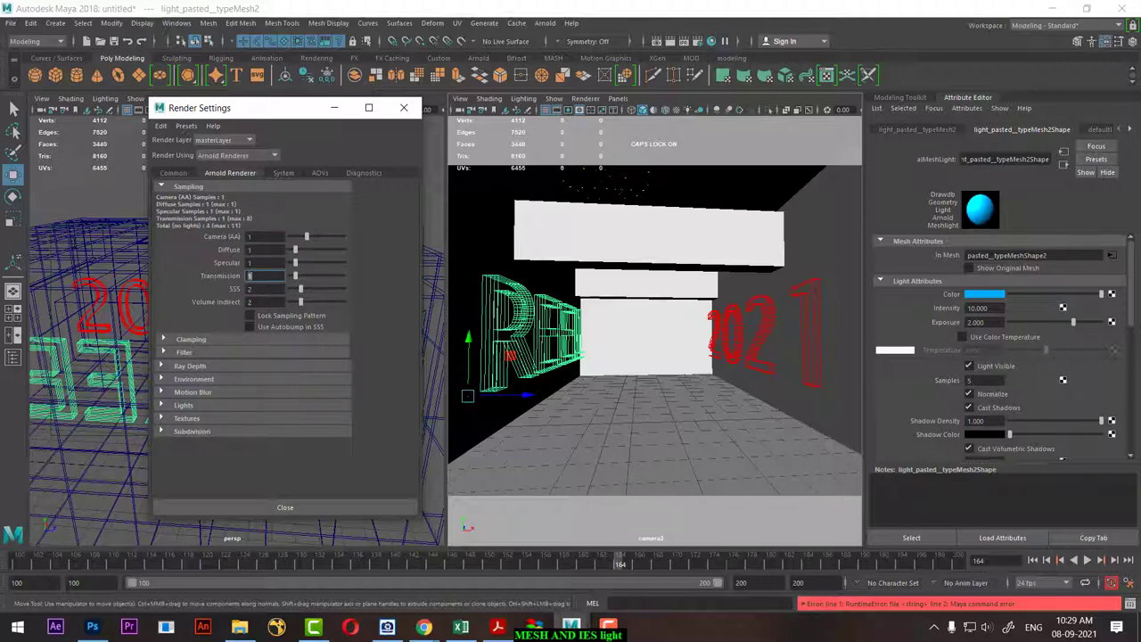
Raise the text mesh lights' exposure to 5 and render from camera2.
click(810, 307)
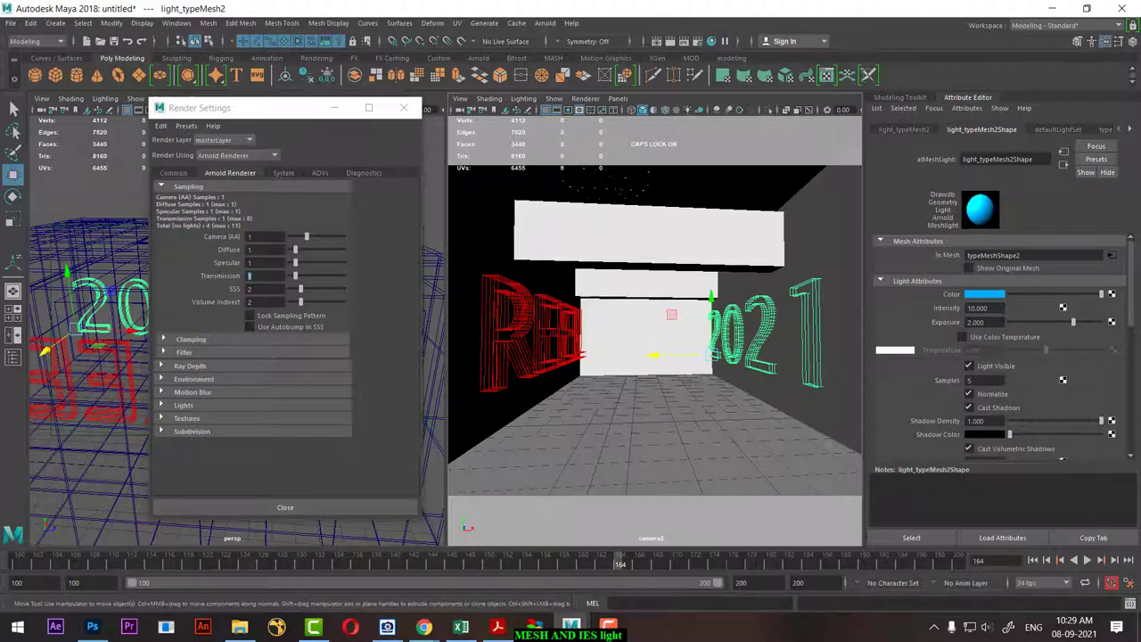
click(983, 307)
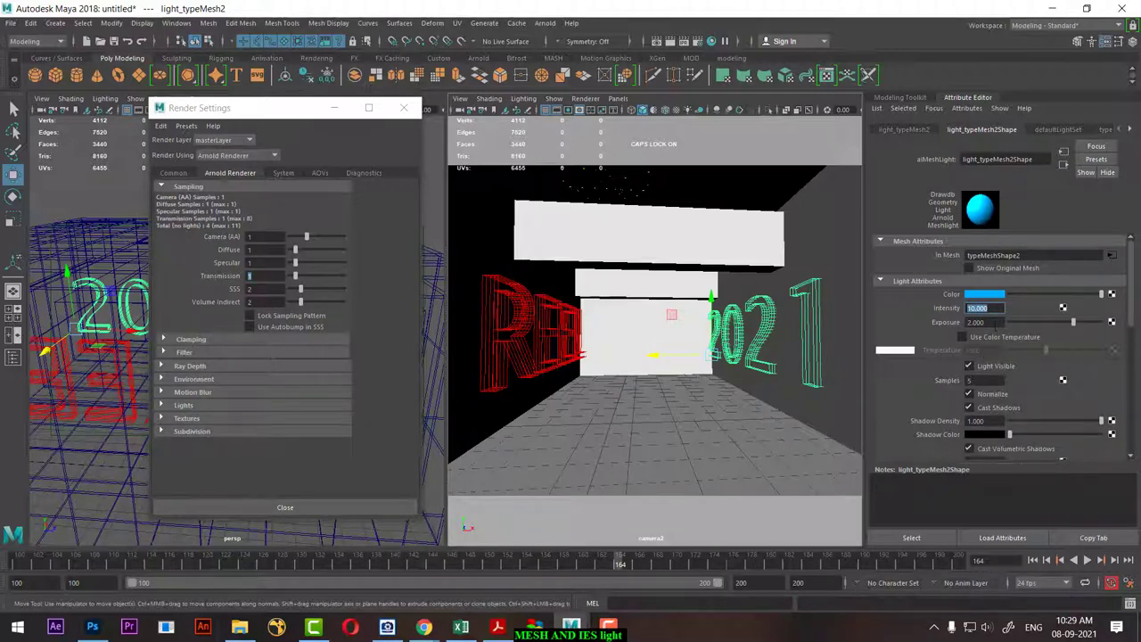
key(Tab)
text(5.000)
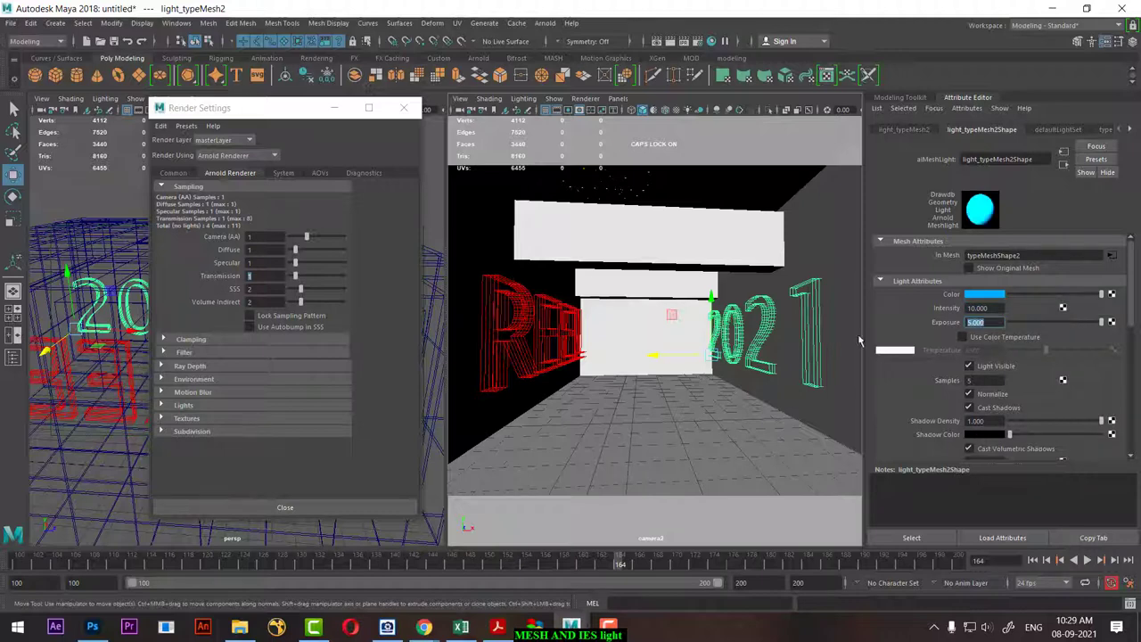
click(530, 328)
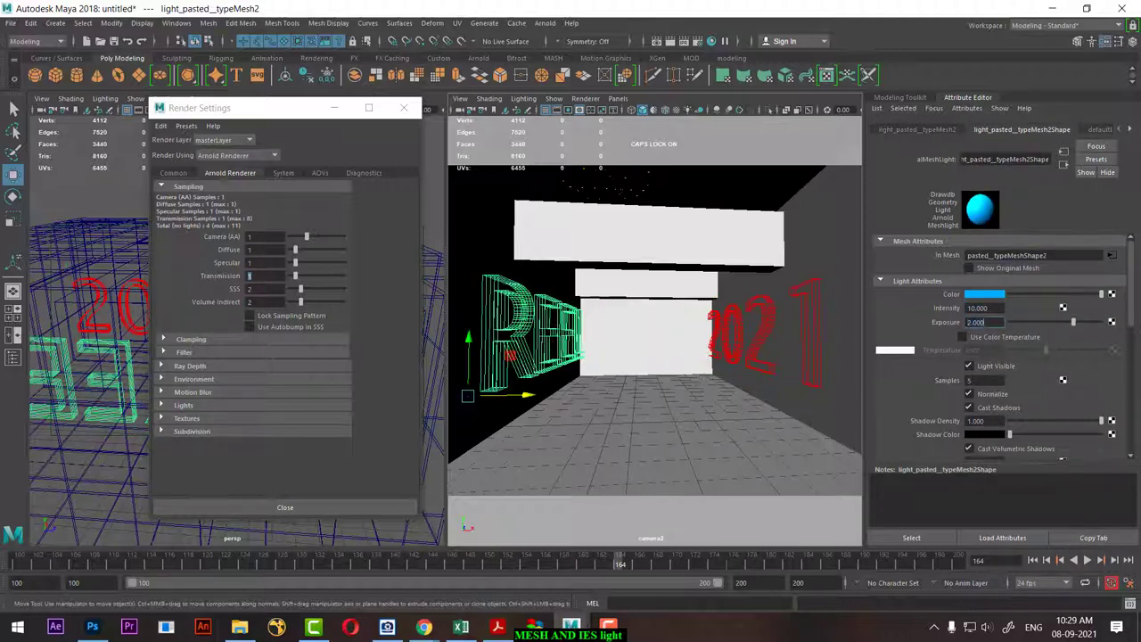
text(5)
key(Return)
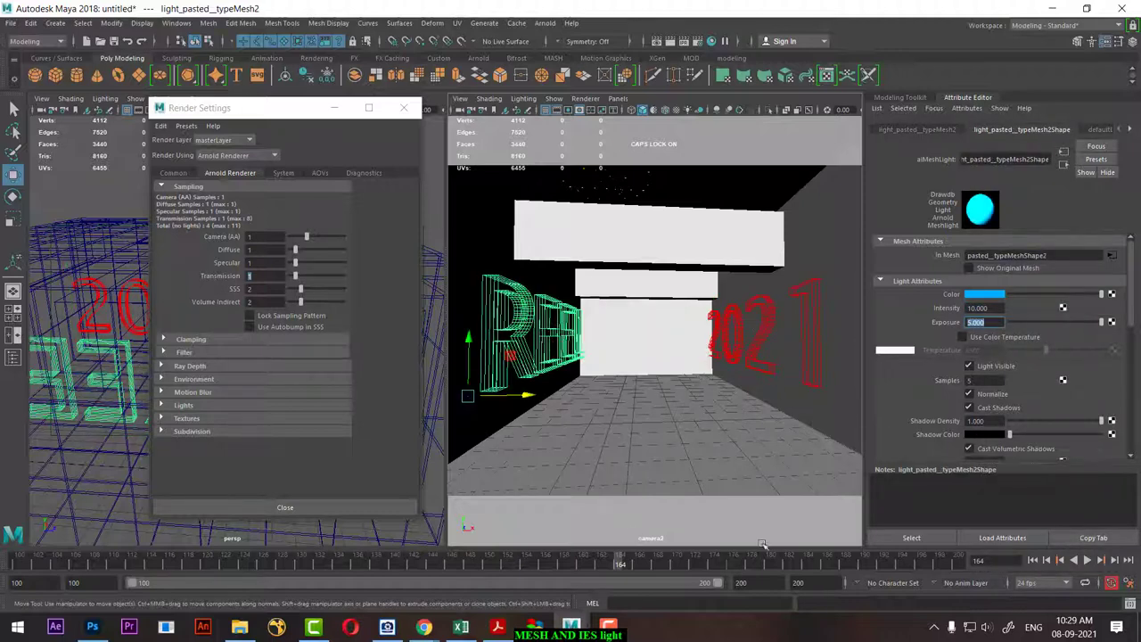
click(702, 424)
click(671, 41)
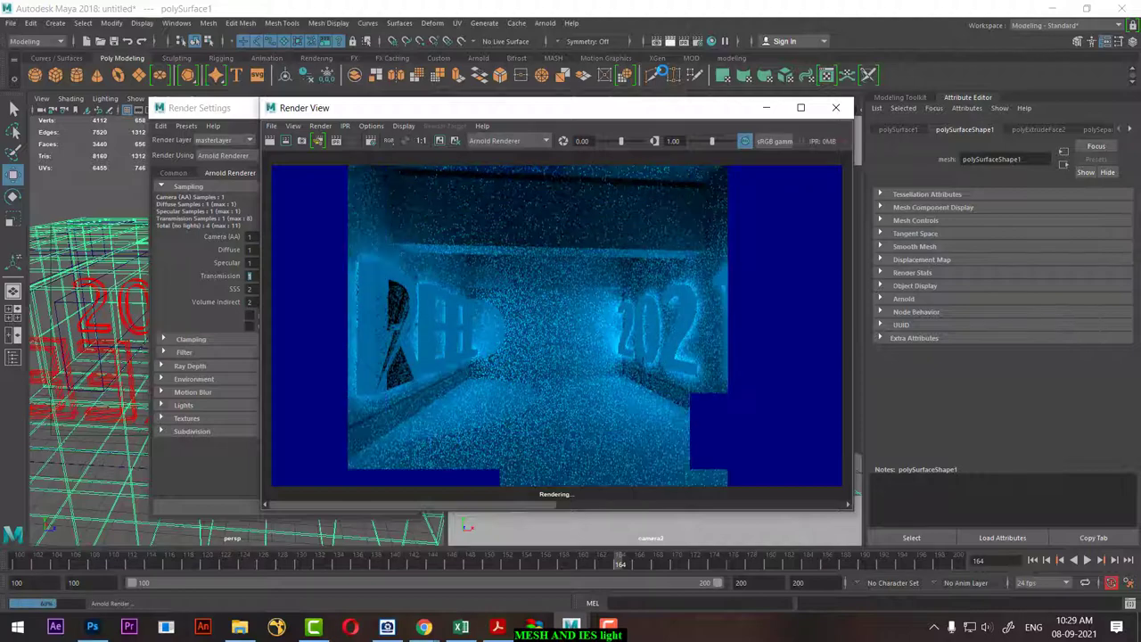
Close the render and Render Settings windows and select the REEL light for scaling.
click(835, 107)
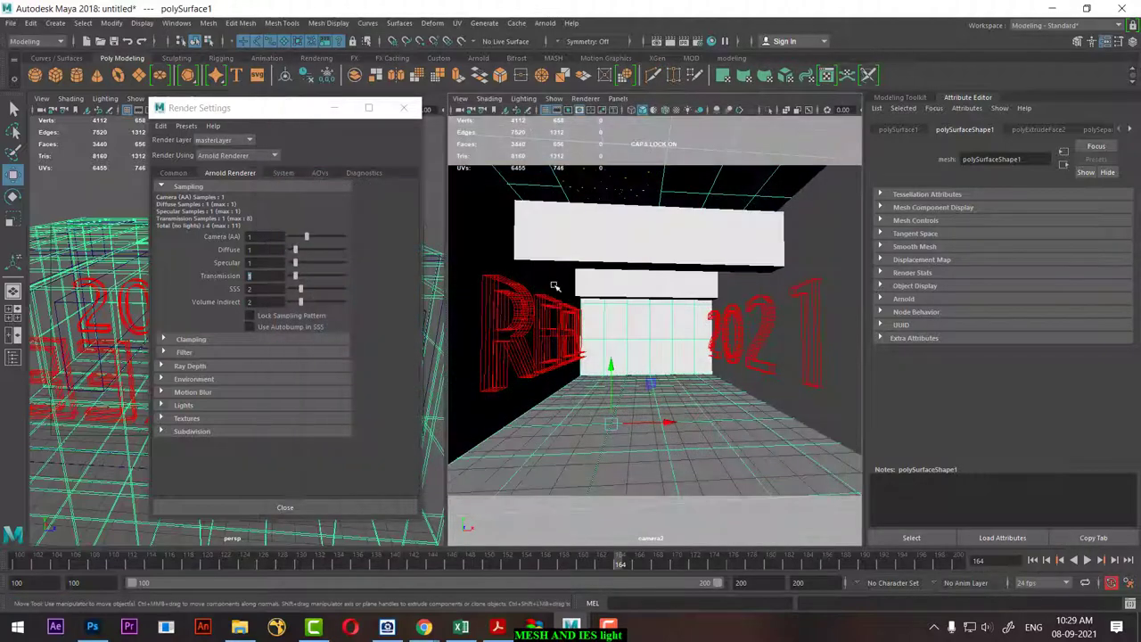
click(497, 339)
click(402, 109)
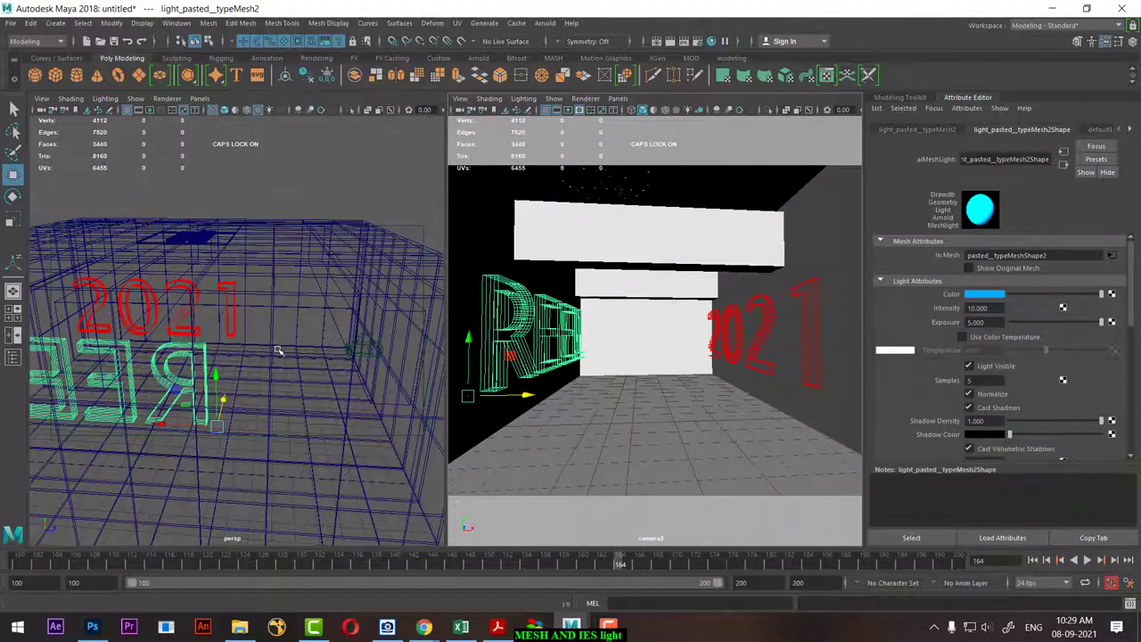
mouse_move(230, 379)
alt+mouse_down()
mouse_move(204, 381)
mouse_move(221, 387)
alt+mouse_up()
key(r)
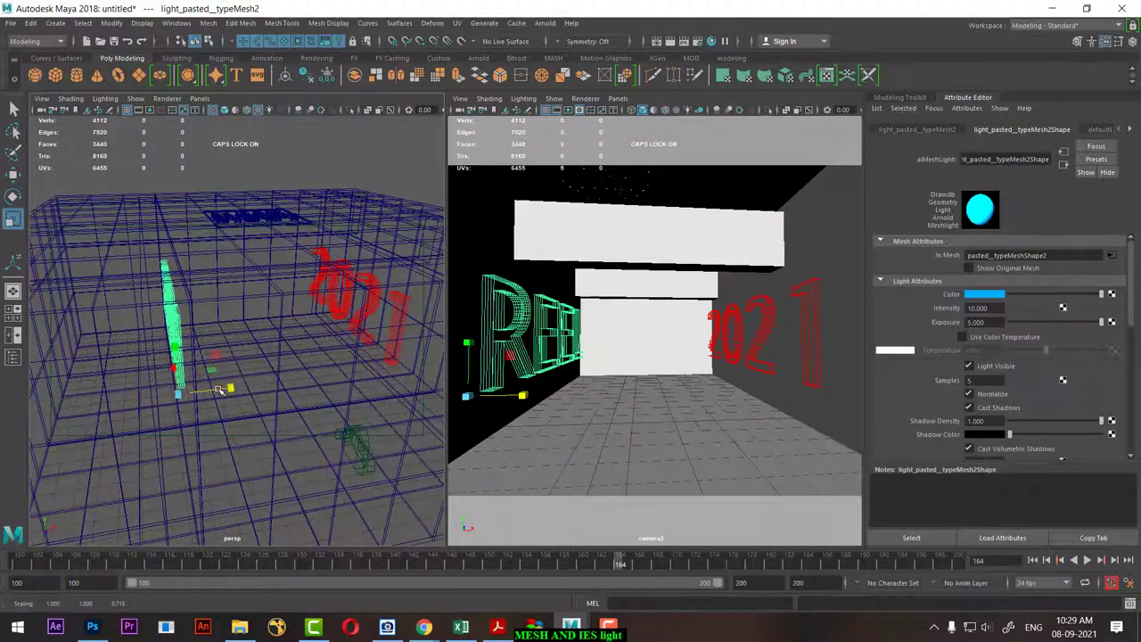
key(w)
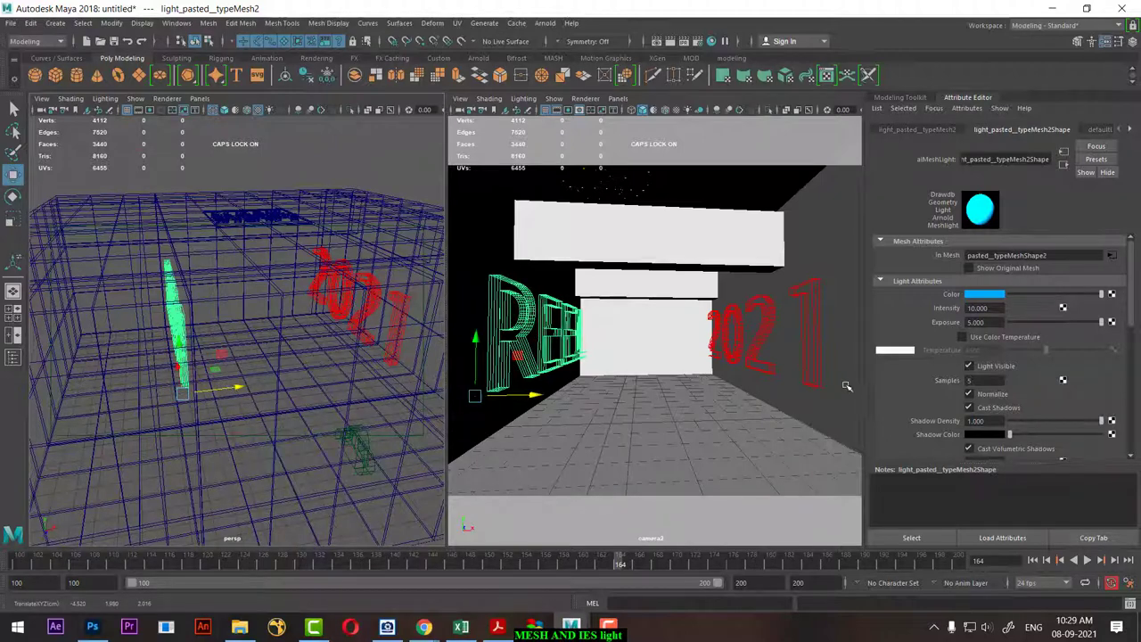
Squash the 2021 light mesh thinner in depth.
click(338, 341)
alt+drag(339, 341, 399, 327)
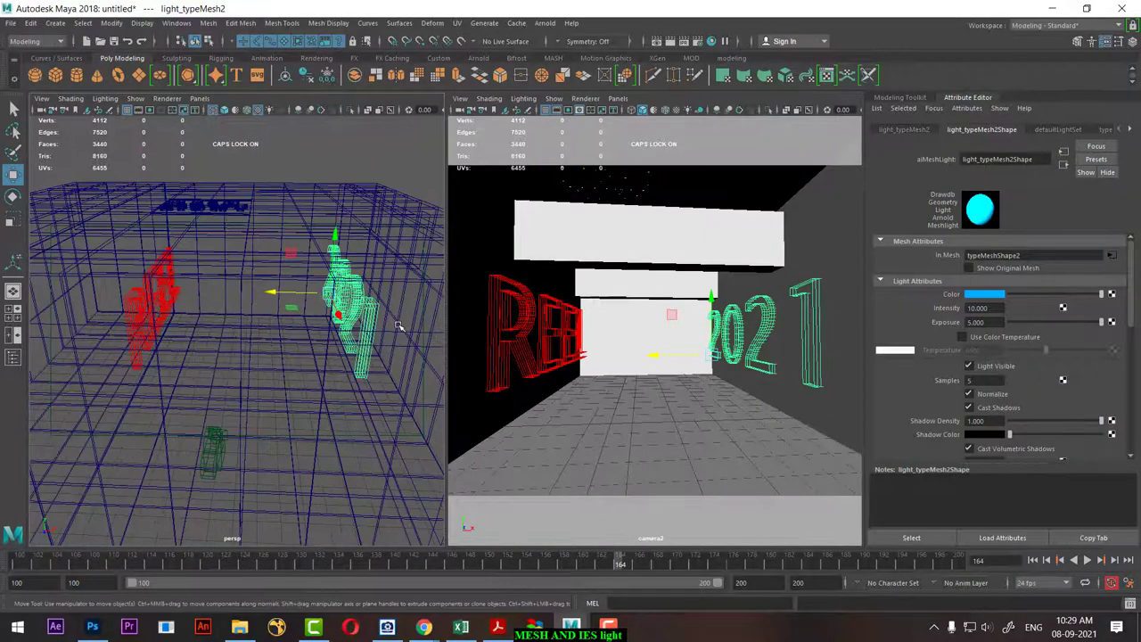
key(r)
mouse_move(287, 292)
mouse_down()
mouse_move(295, 304)
mouse_move(280, 305)
mouse_move(339, 321)
mouse_up()
key(w)
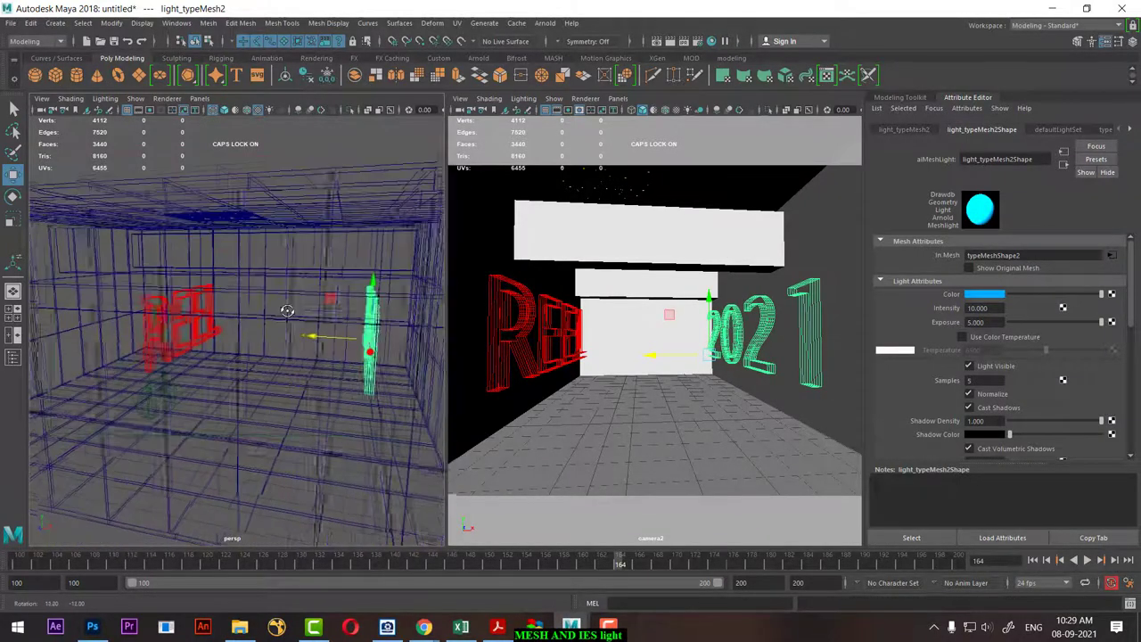
click(747, 398)
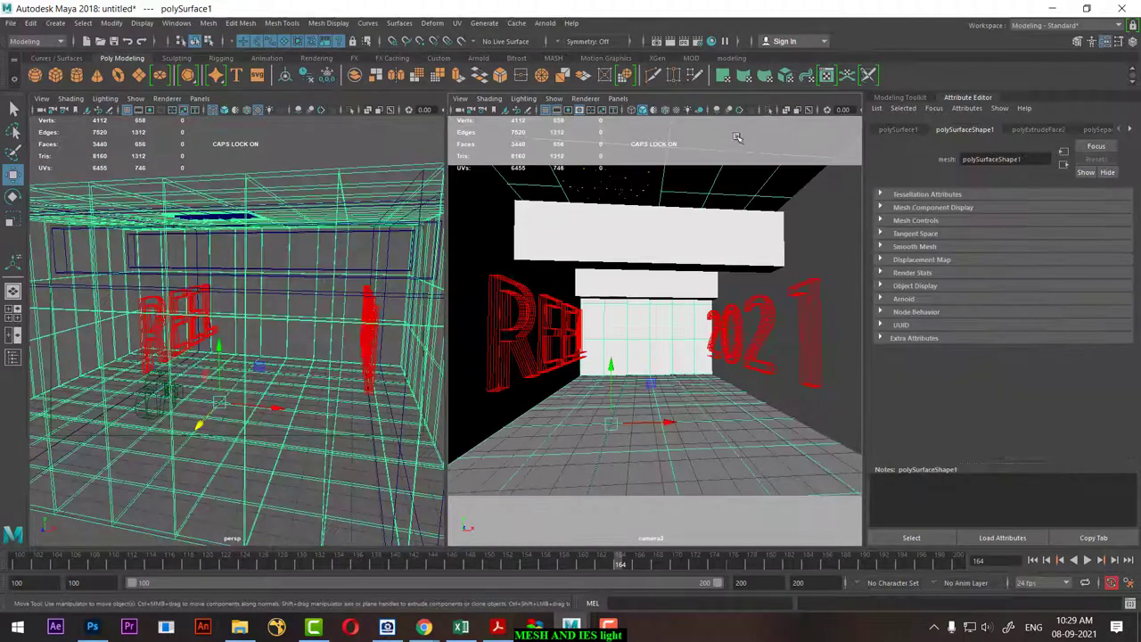
click(670, 41)
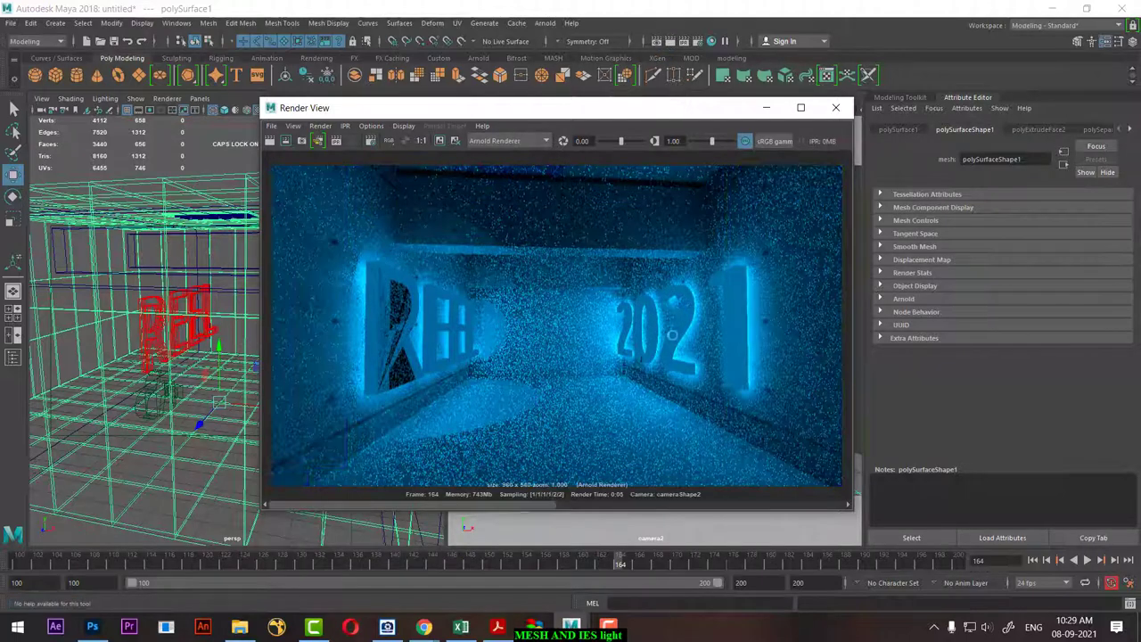
click(835, 107)
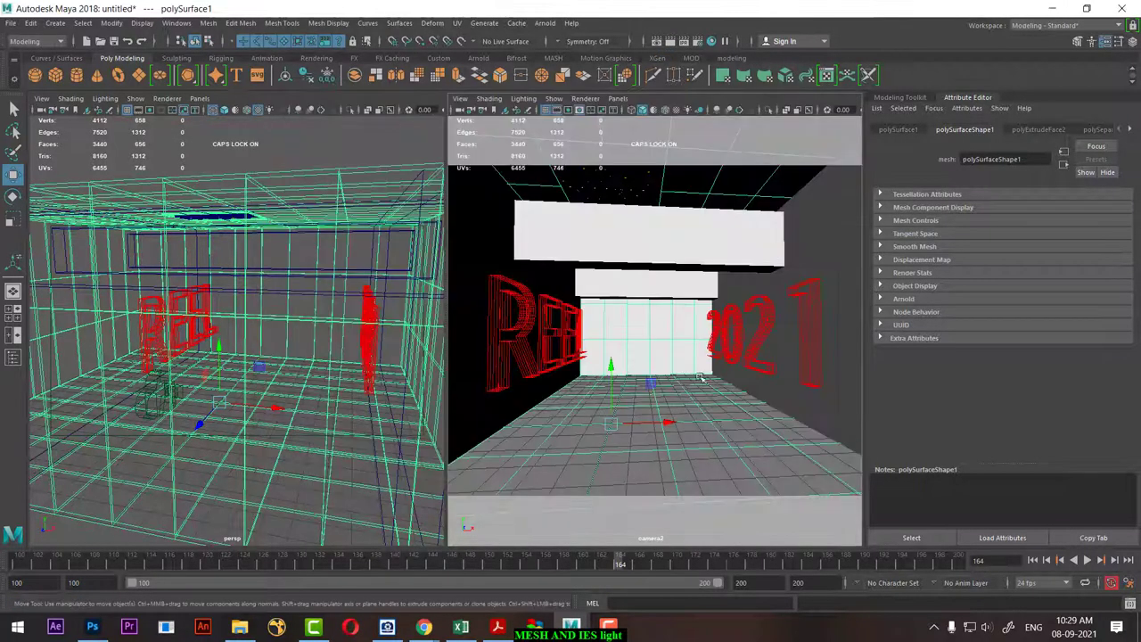
click(526, 331)
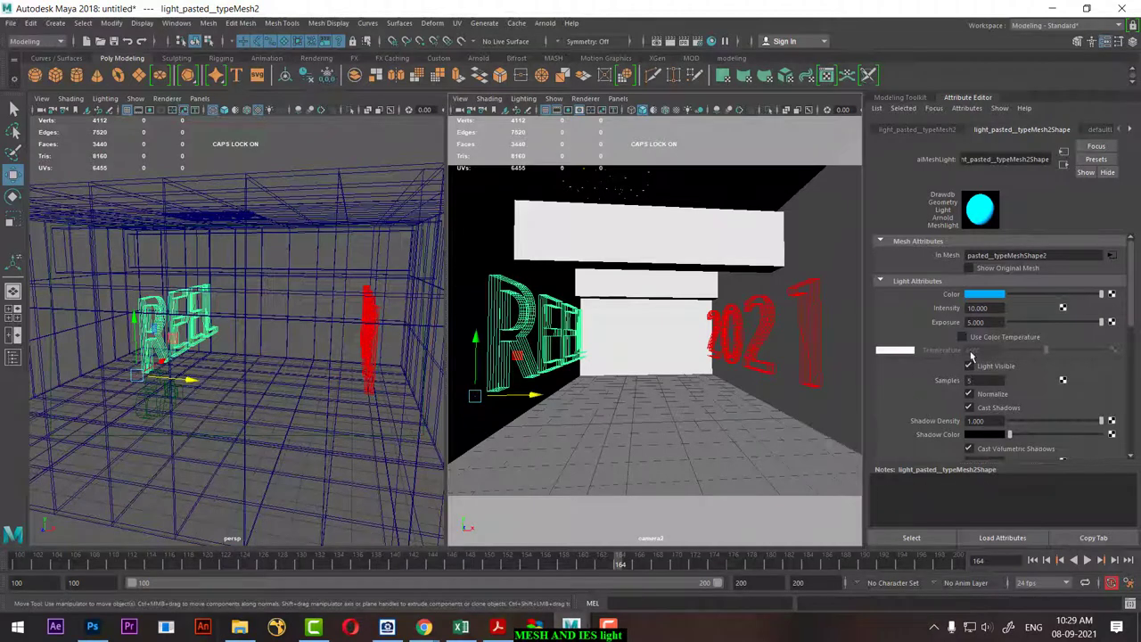
Set the REEL mesh light's Diffuse to 0 and render the current frame from camera2.
scroll(972, 355, down, 1)
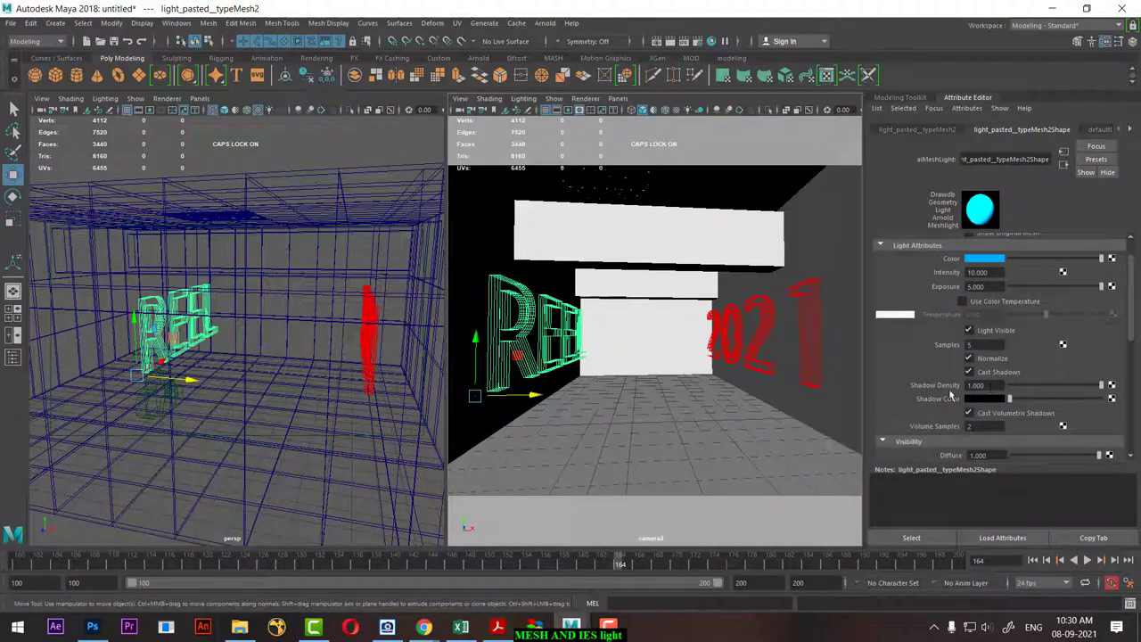
double_click(980, 385)
scroll(934, 366, down, 1)
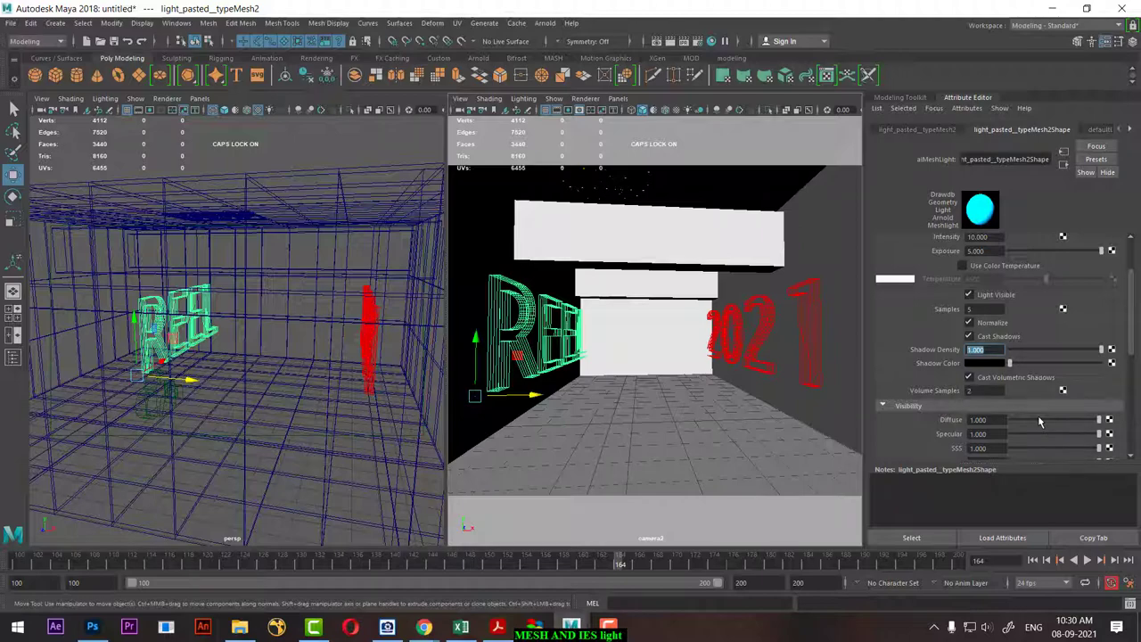
drag(1040, 422, 1009, 422)
click(722, 220)
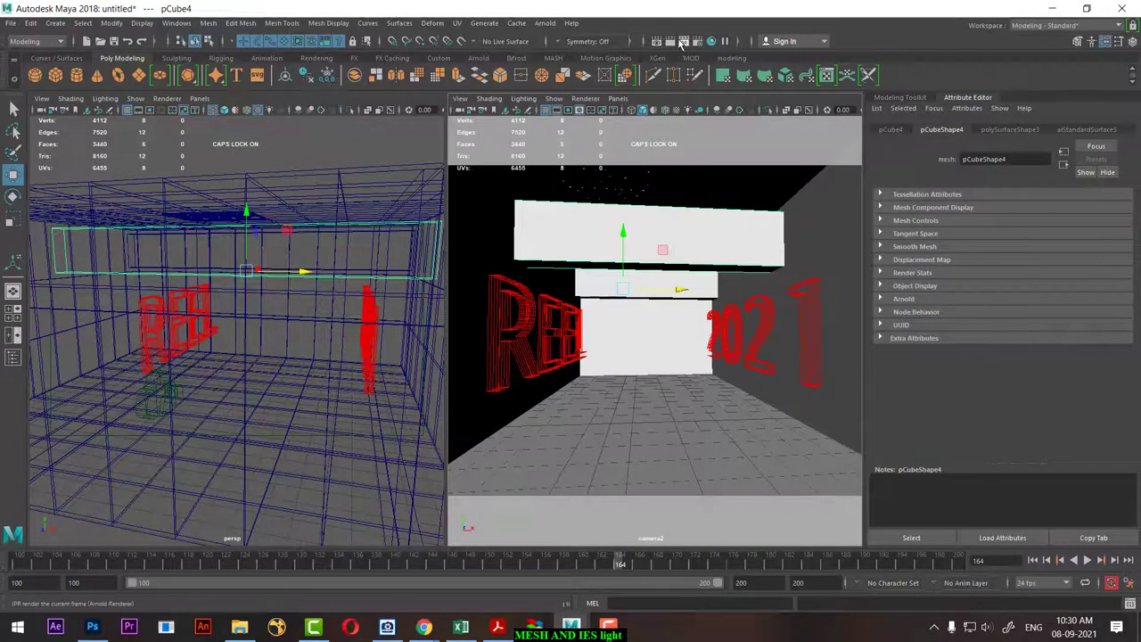
click(674, 41)
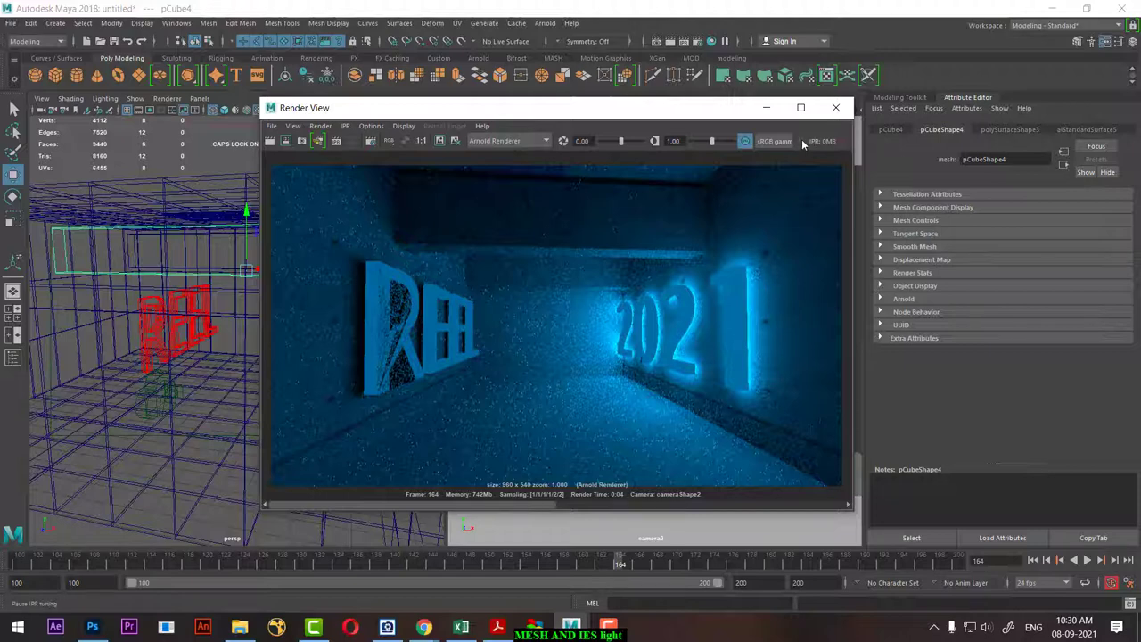
Restore the REEL mesh light's Diffuse to 1 and render the frame again.
click(765, 107)
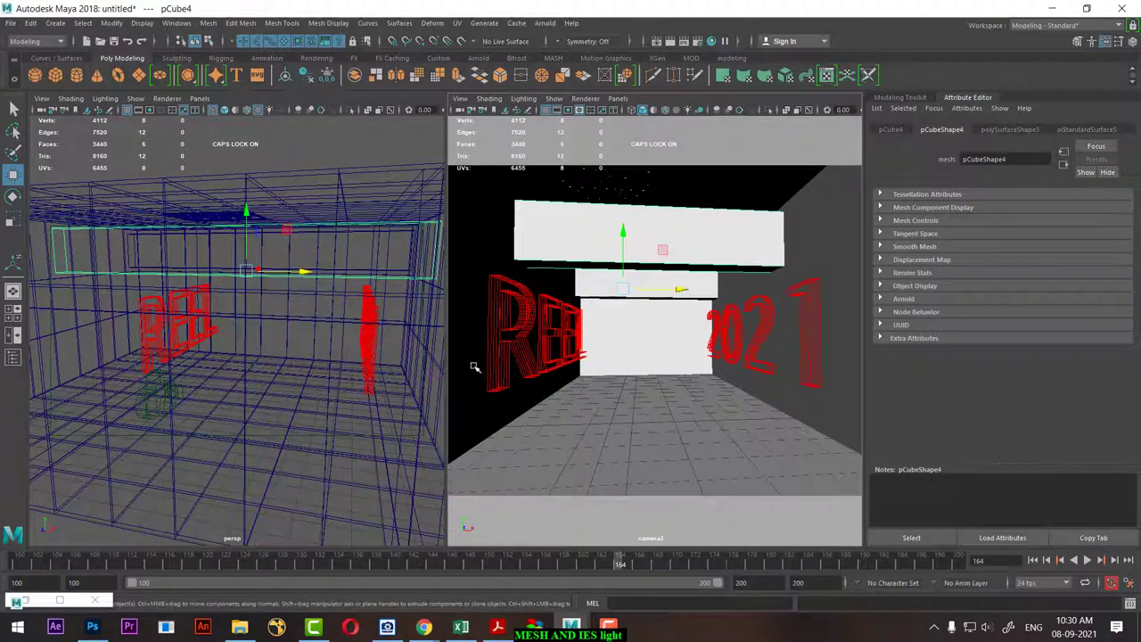
click(514, 345)
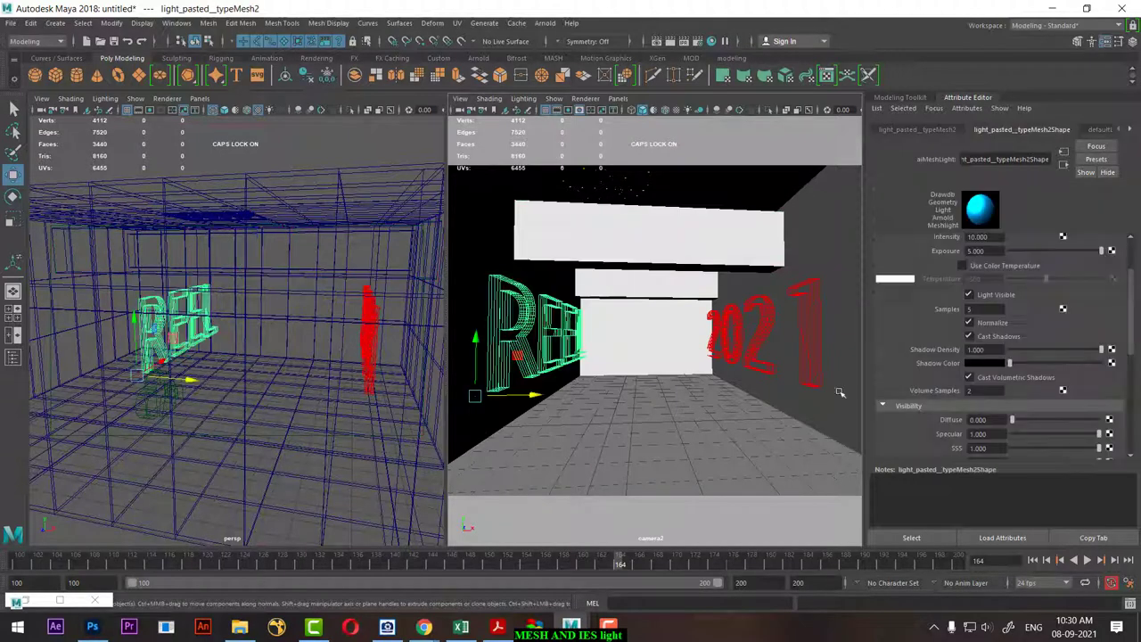
drag(1023, 421, 1099, 420)
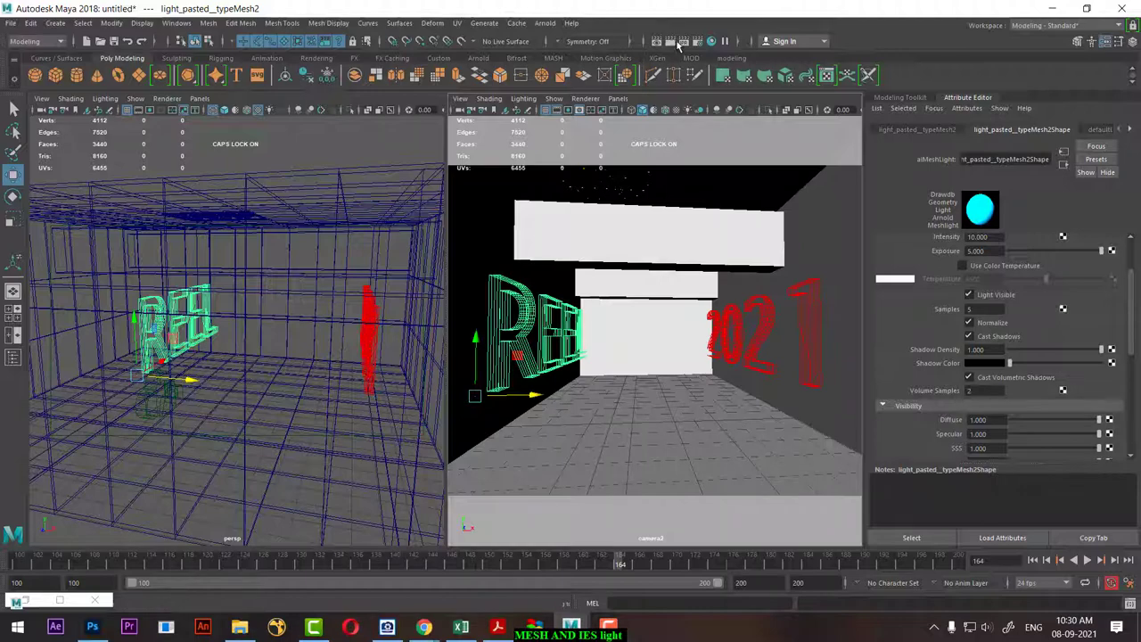
click(669, 42)
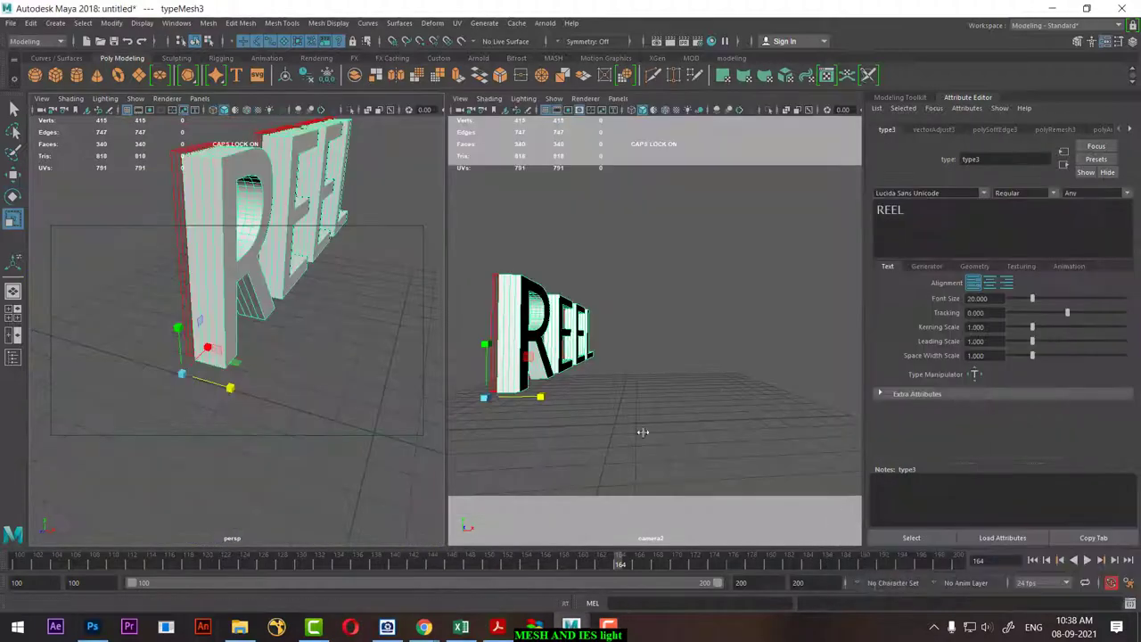
Assign a new Arnold aiStandardSurface material to the REEL text.
click(356, 356)
click(237, 314)
right_drag(213, 278, 212, 489)
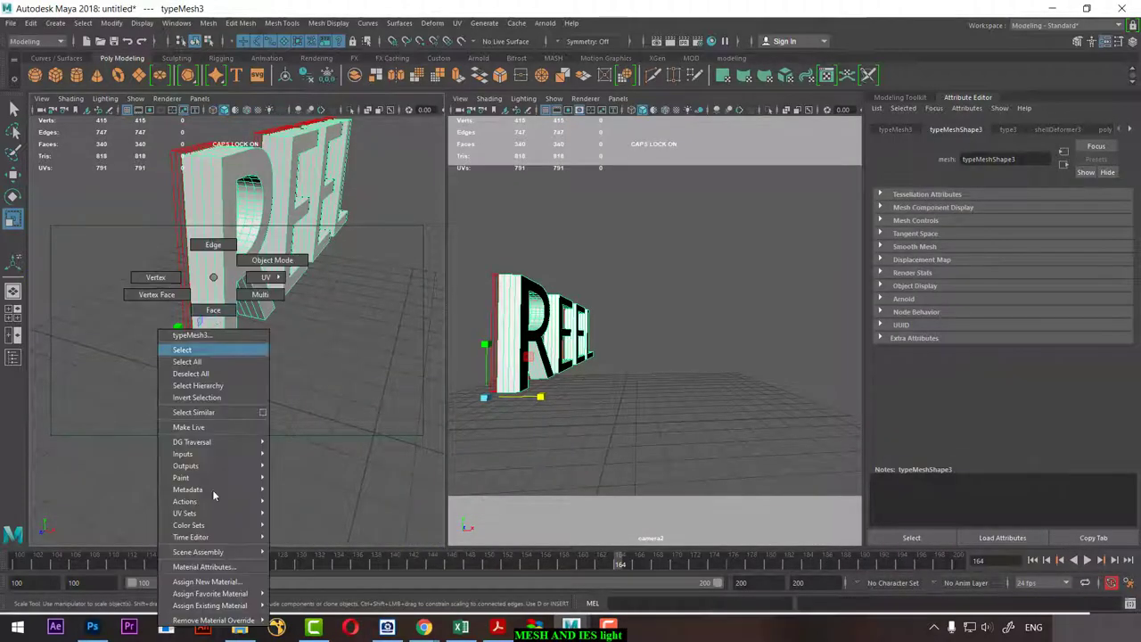
click(211, 584)
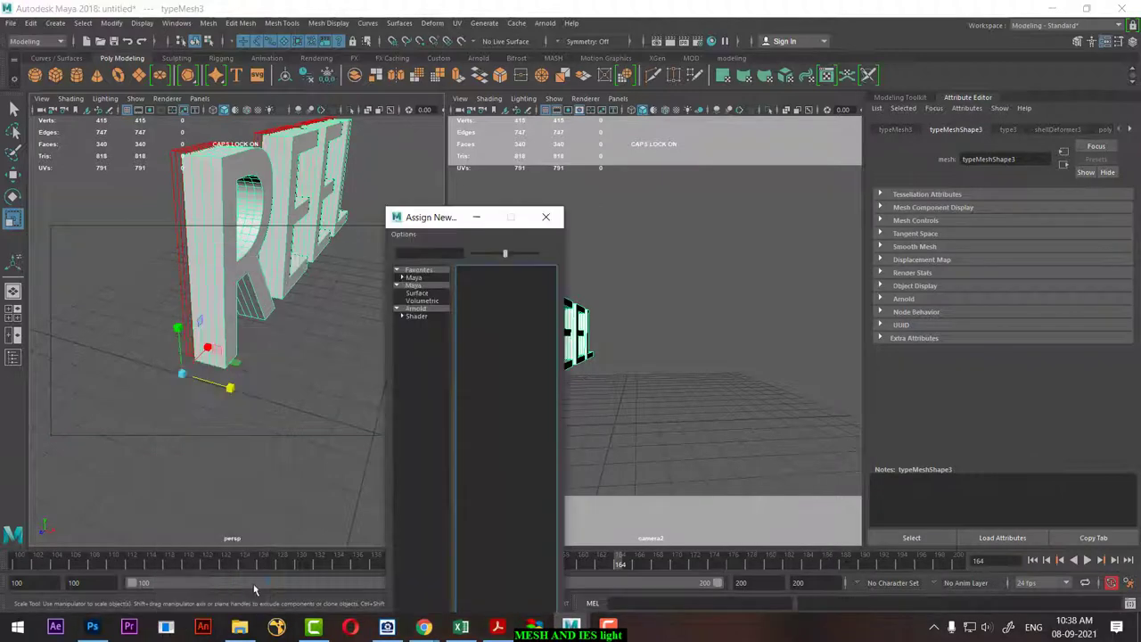
click(415, 308)
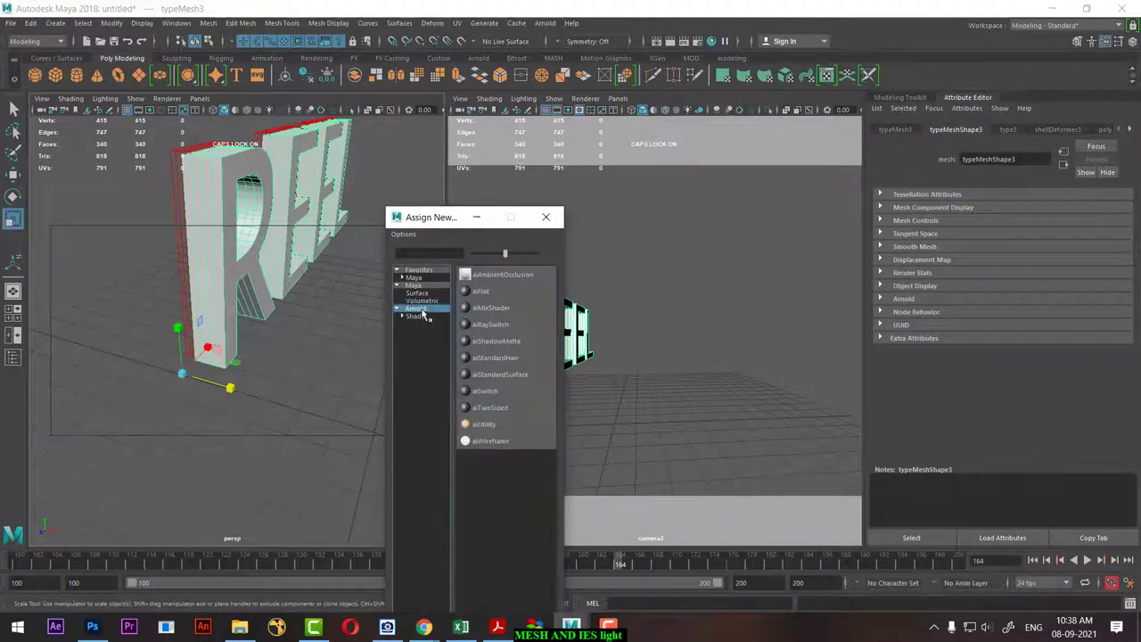
click(502, 375)
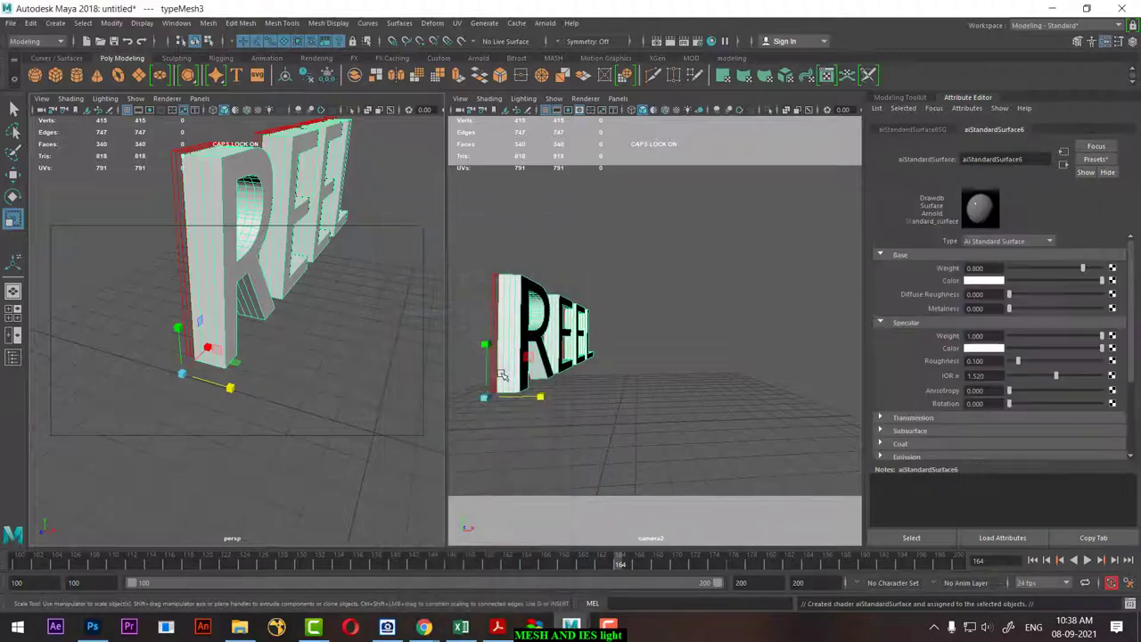
Set the shader's Specular Weight to 0 and Emission Weight to about 0.35, then deselect.
click(983, 281)
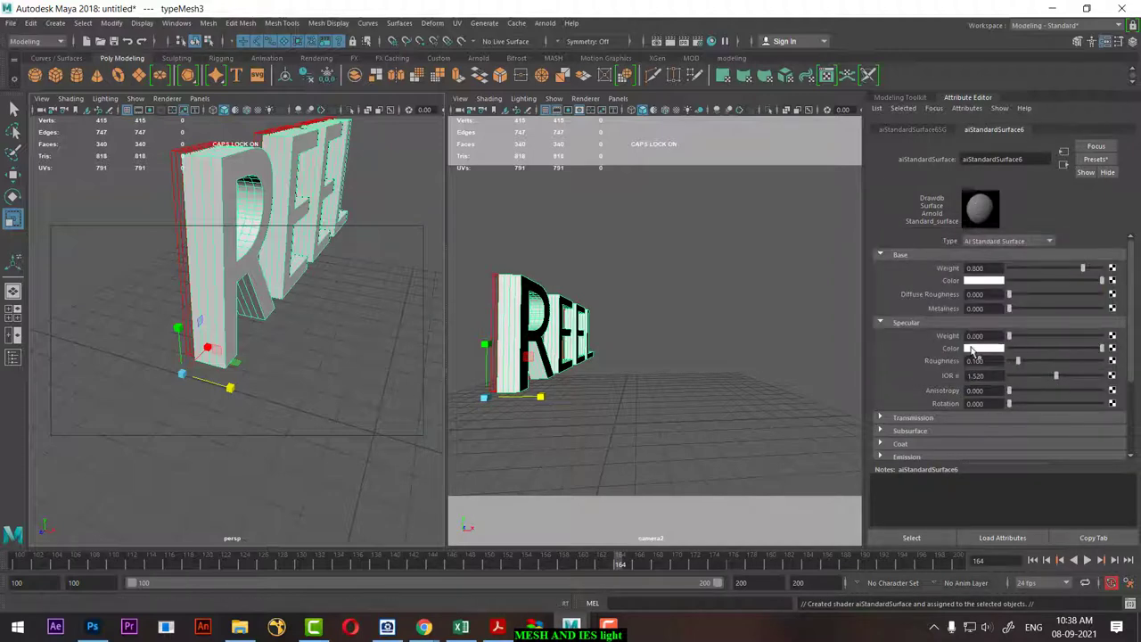
drag(1022, 337, 964, 359)
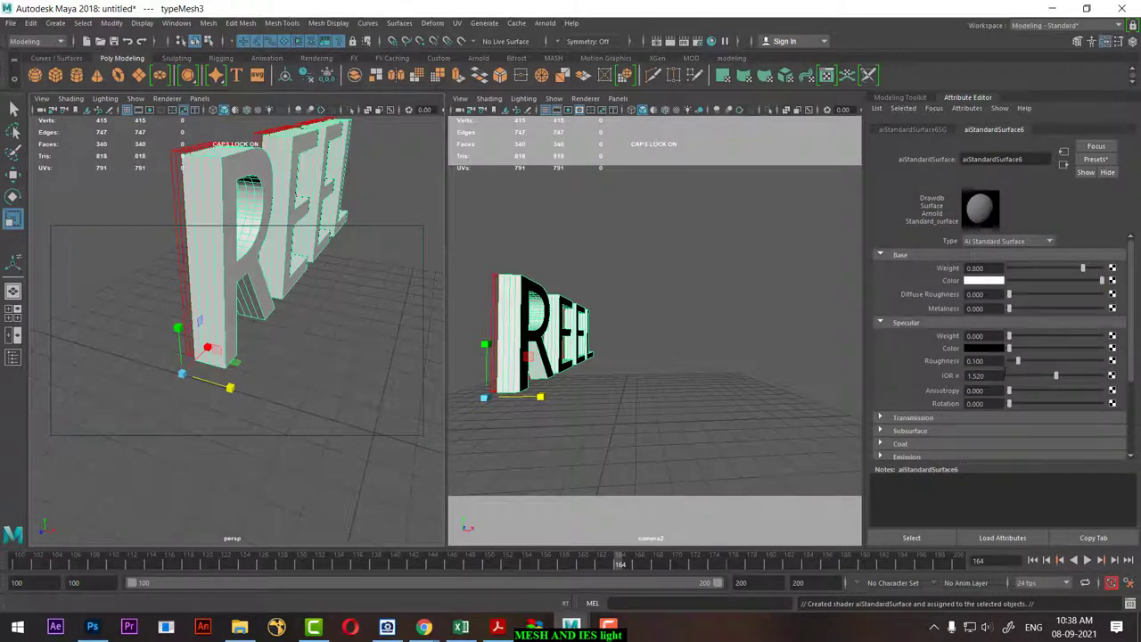
click(902, 419)
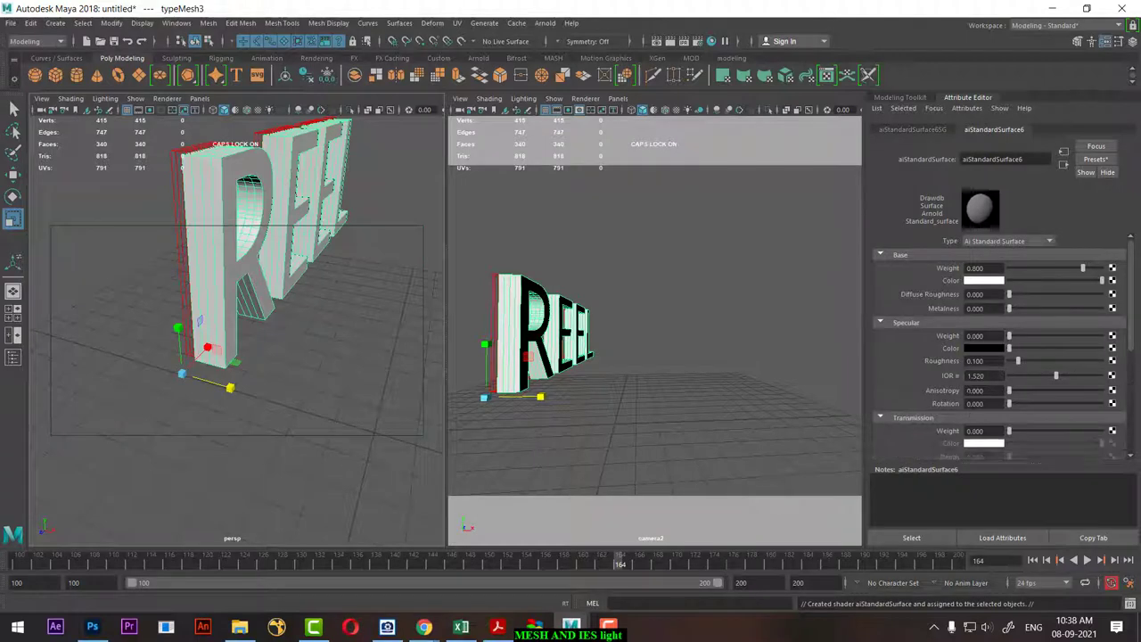
scroll(956, 383, down, 1)
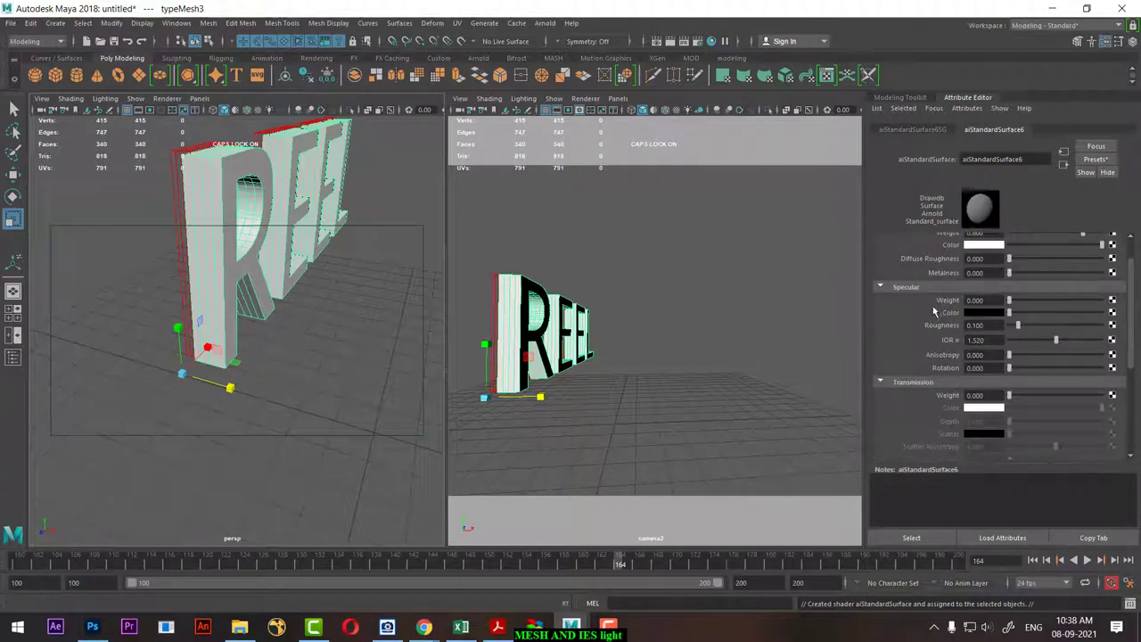
scroll(938, 381, down, 3)
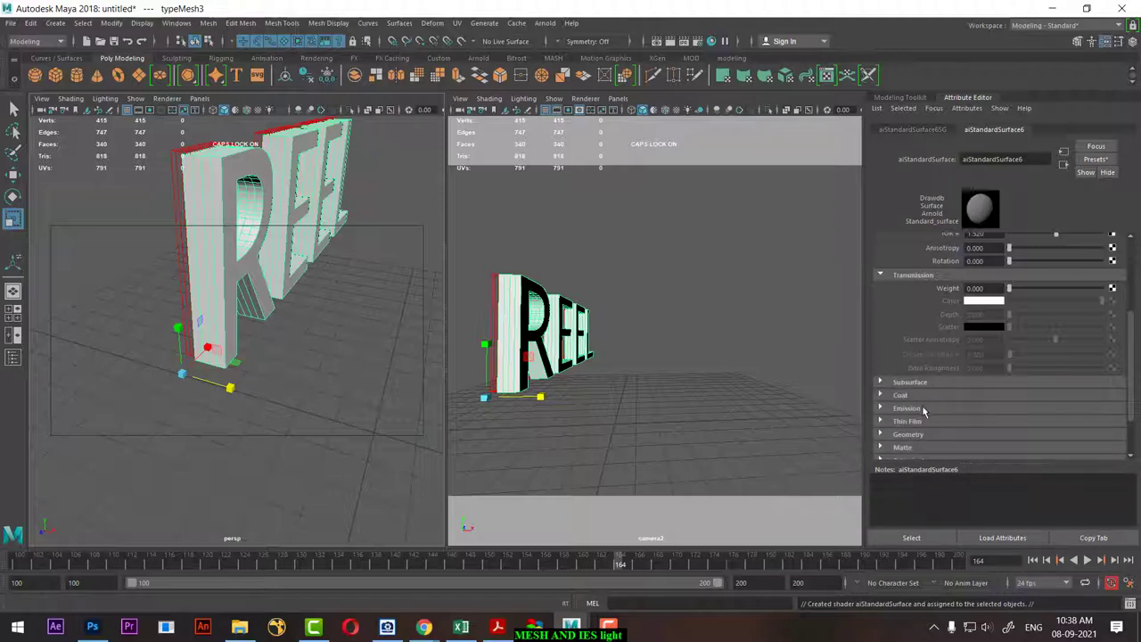
click(921, 407)
drag(1034, 422, 1041, 422)
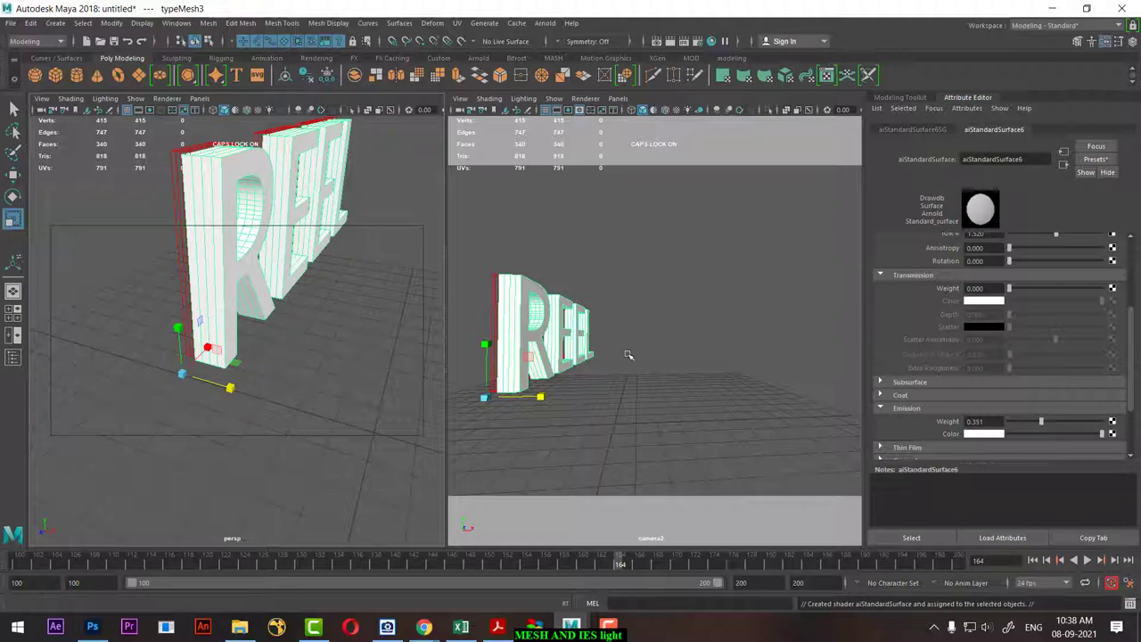
click(698, 362)
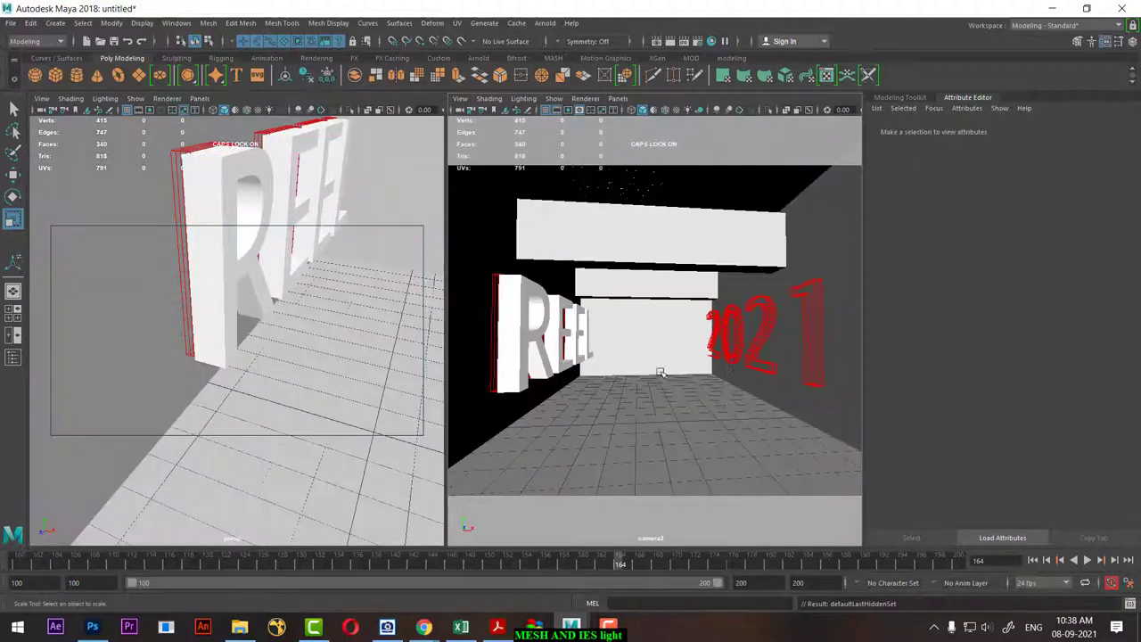
Bring the full room back into view and test-render the current frame.
click(657, 357)
click(670, 42)
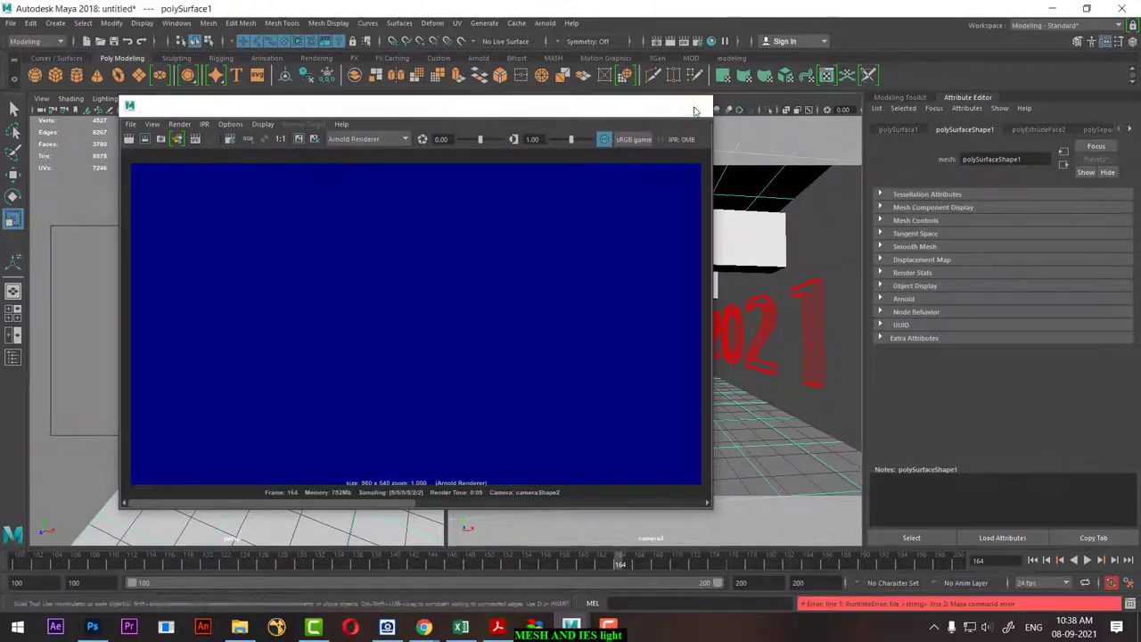
click(695, 107)
Set Arnold Camera, Diffuse, Specular and Transmission samples to 1 and render the frame.
click(697, 41)
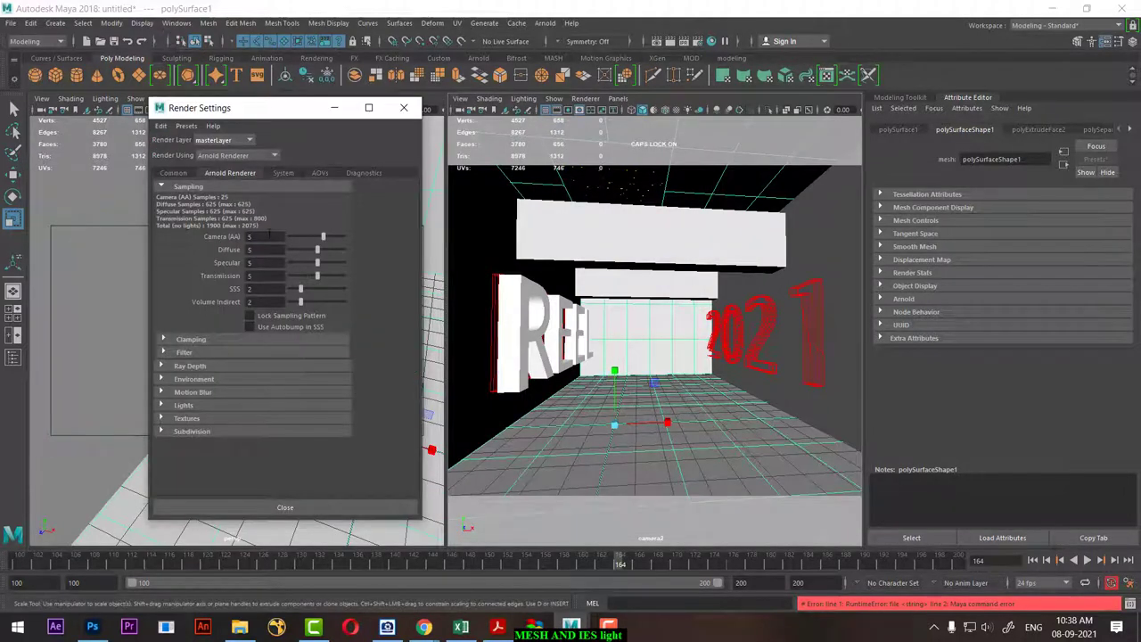
text(1)
key(Tab)
text(1)
key(Tab)
text(1)
key(Tab)
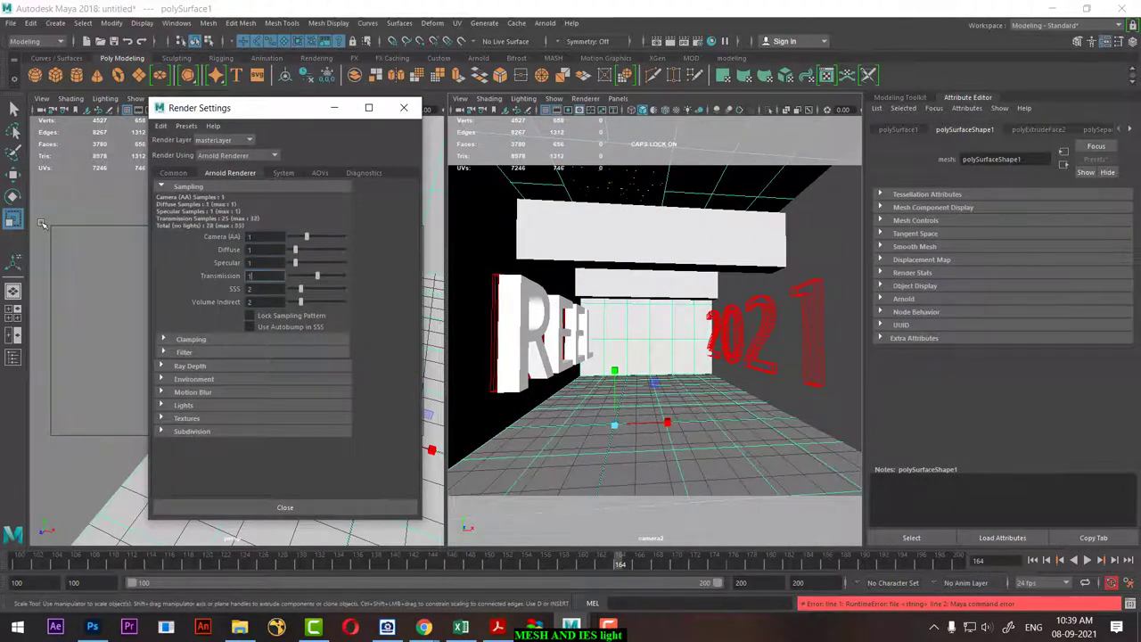
key(Return)
click(553, 258)
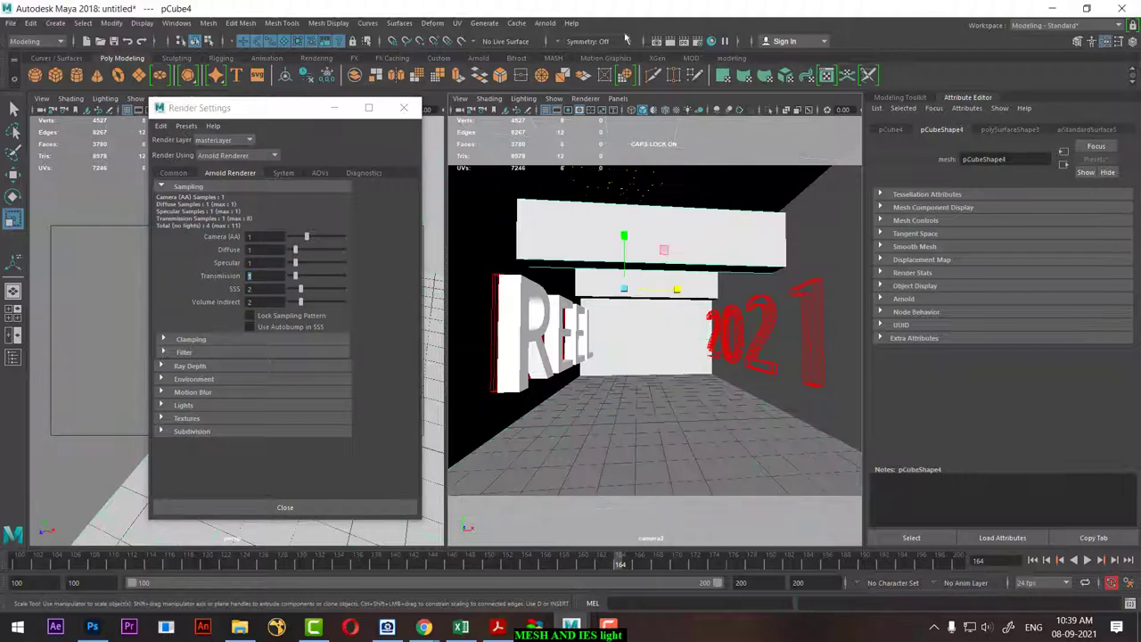
click(668, 41)
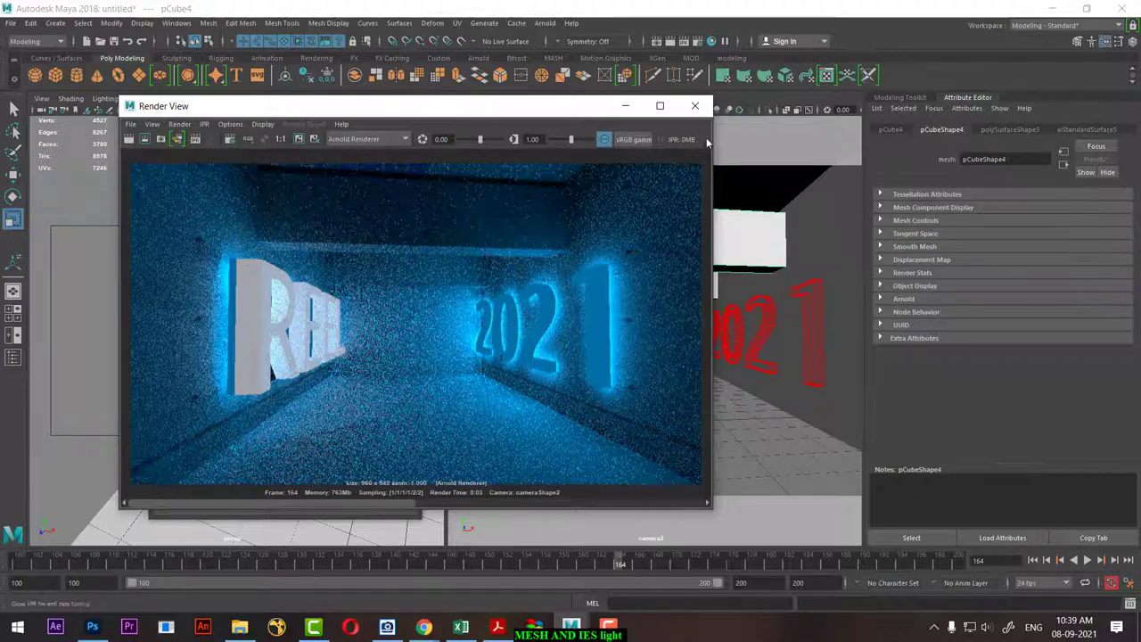
Set all four Arnold sample values back to 5 and start a new render.
click(697, 41)
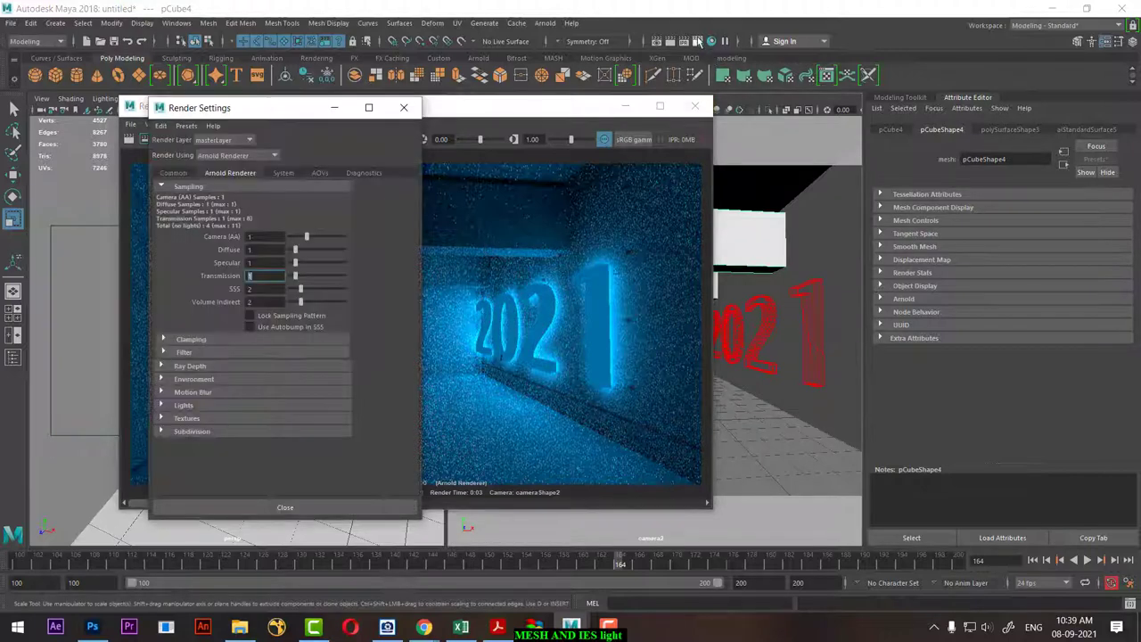
text(5)
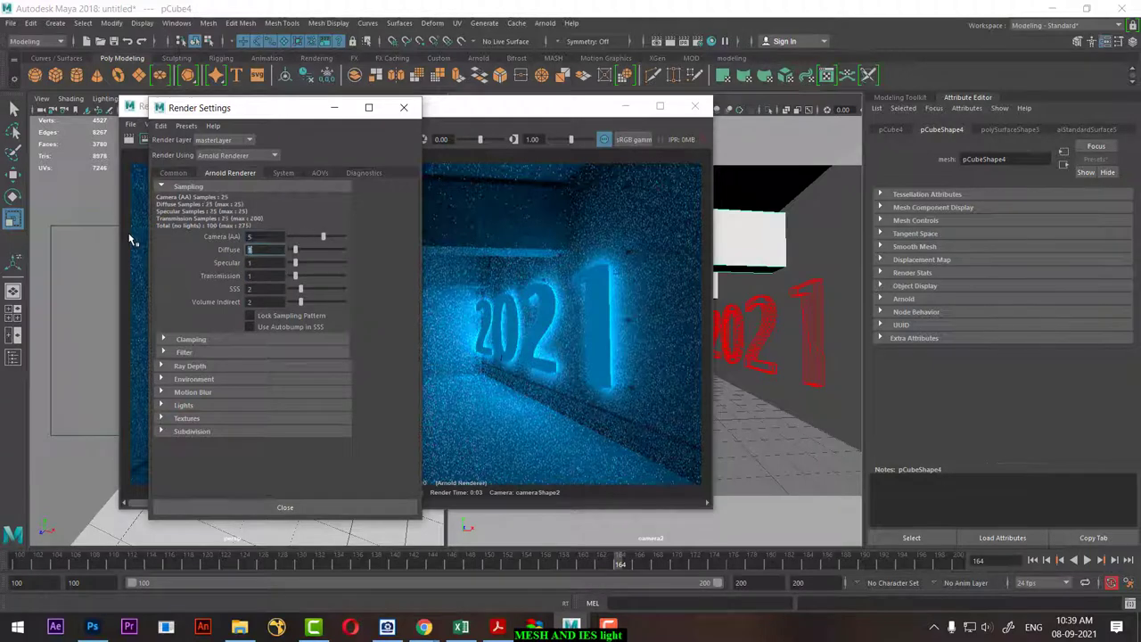
text(	5	5	5)
key(Return)
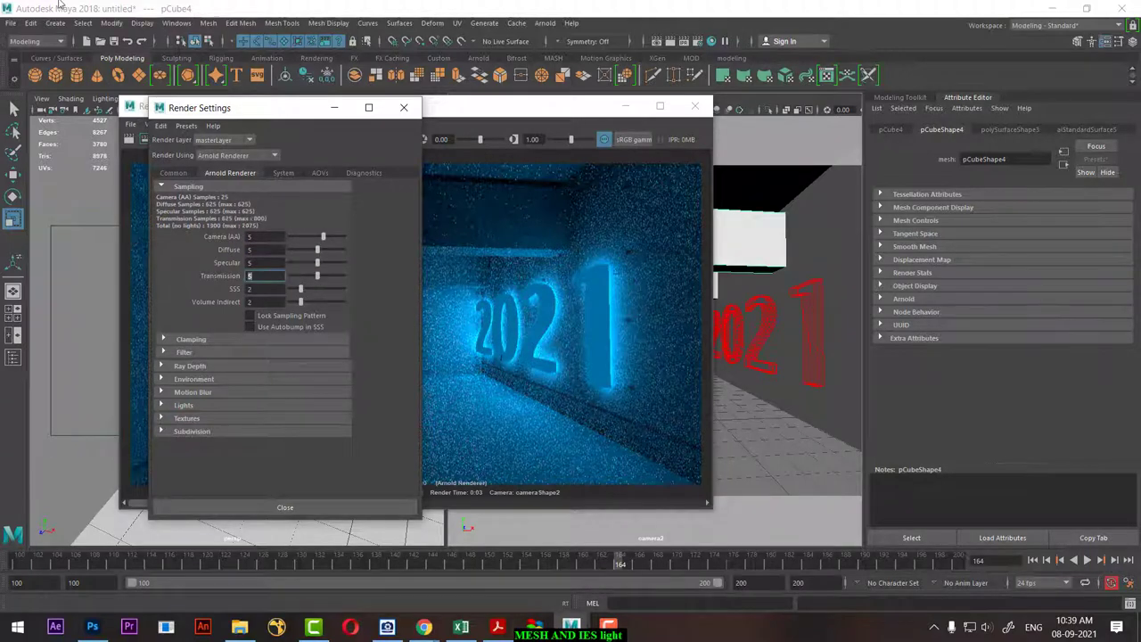
click(129, 139)
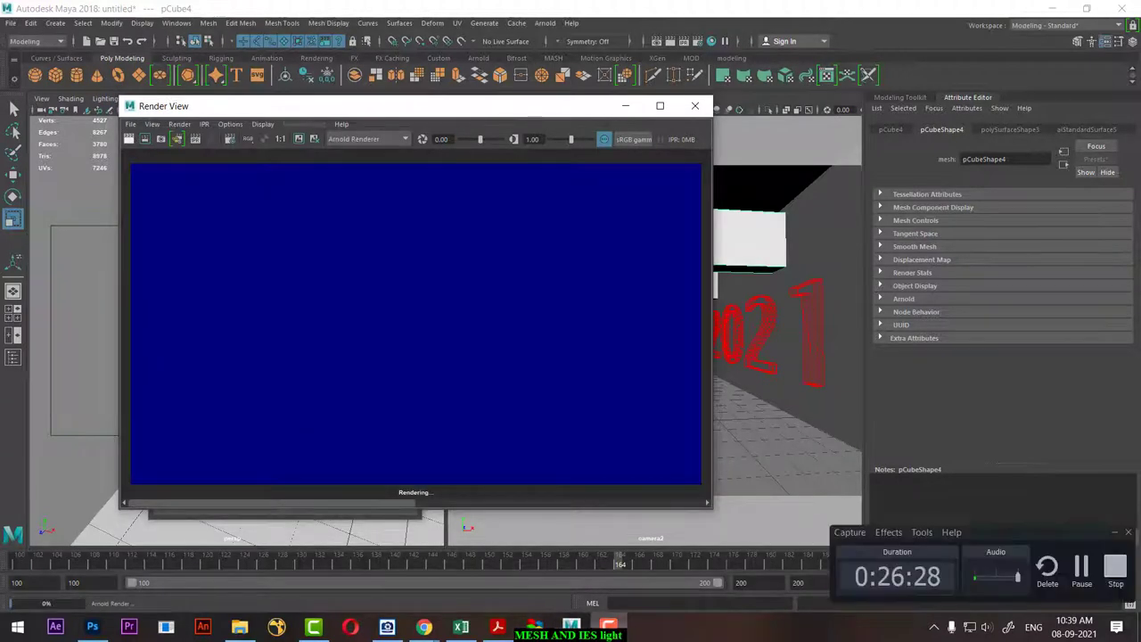